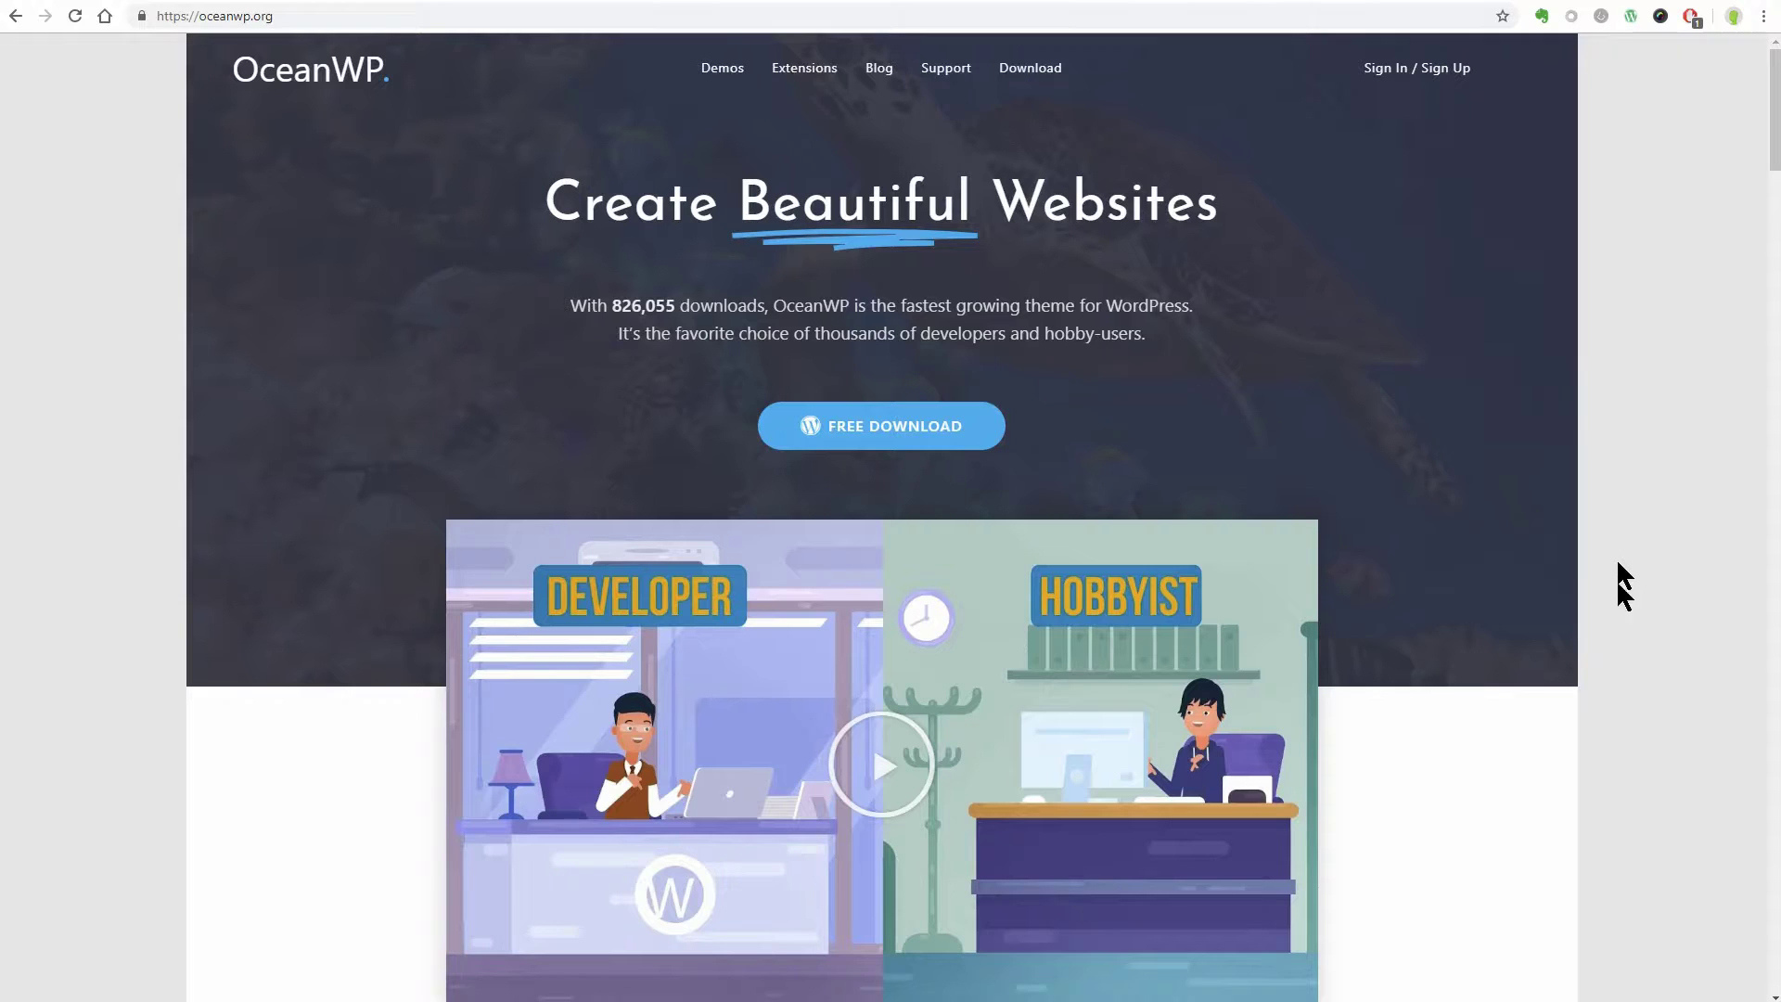
Open the Store demo from page 3 of the OceanWP demo gallery
scroll(1540, 664, down, 10)
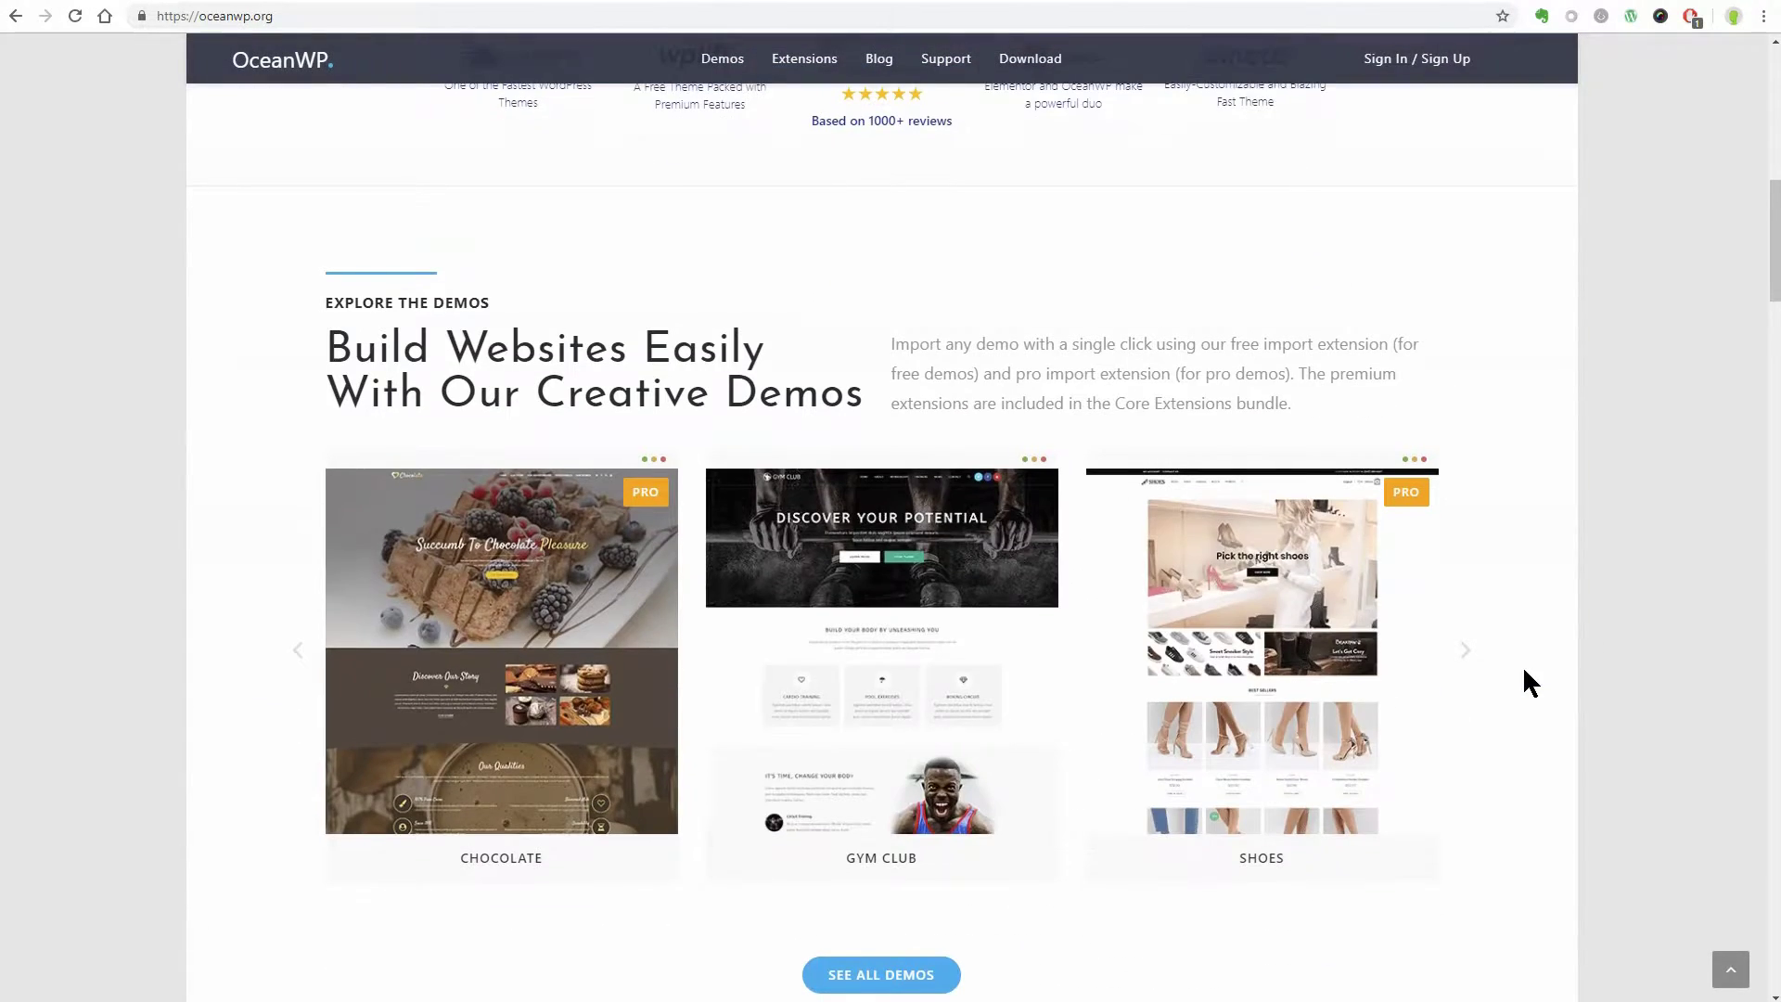
click(914, 974)
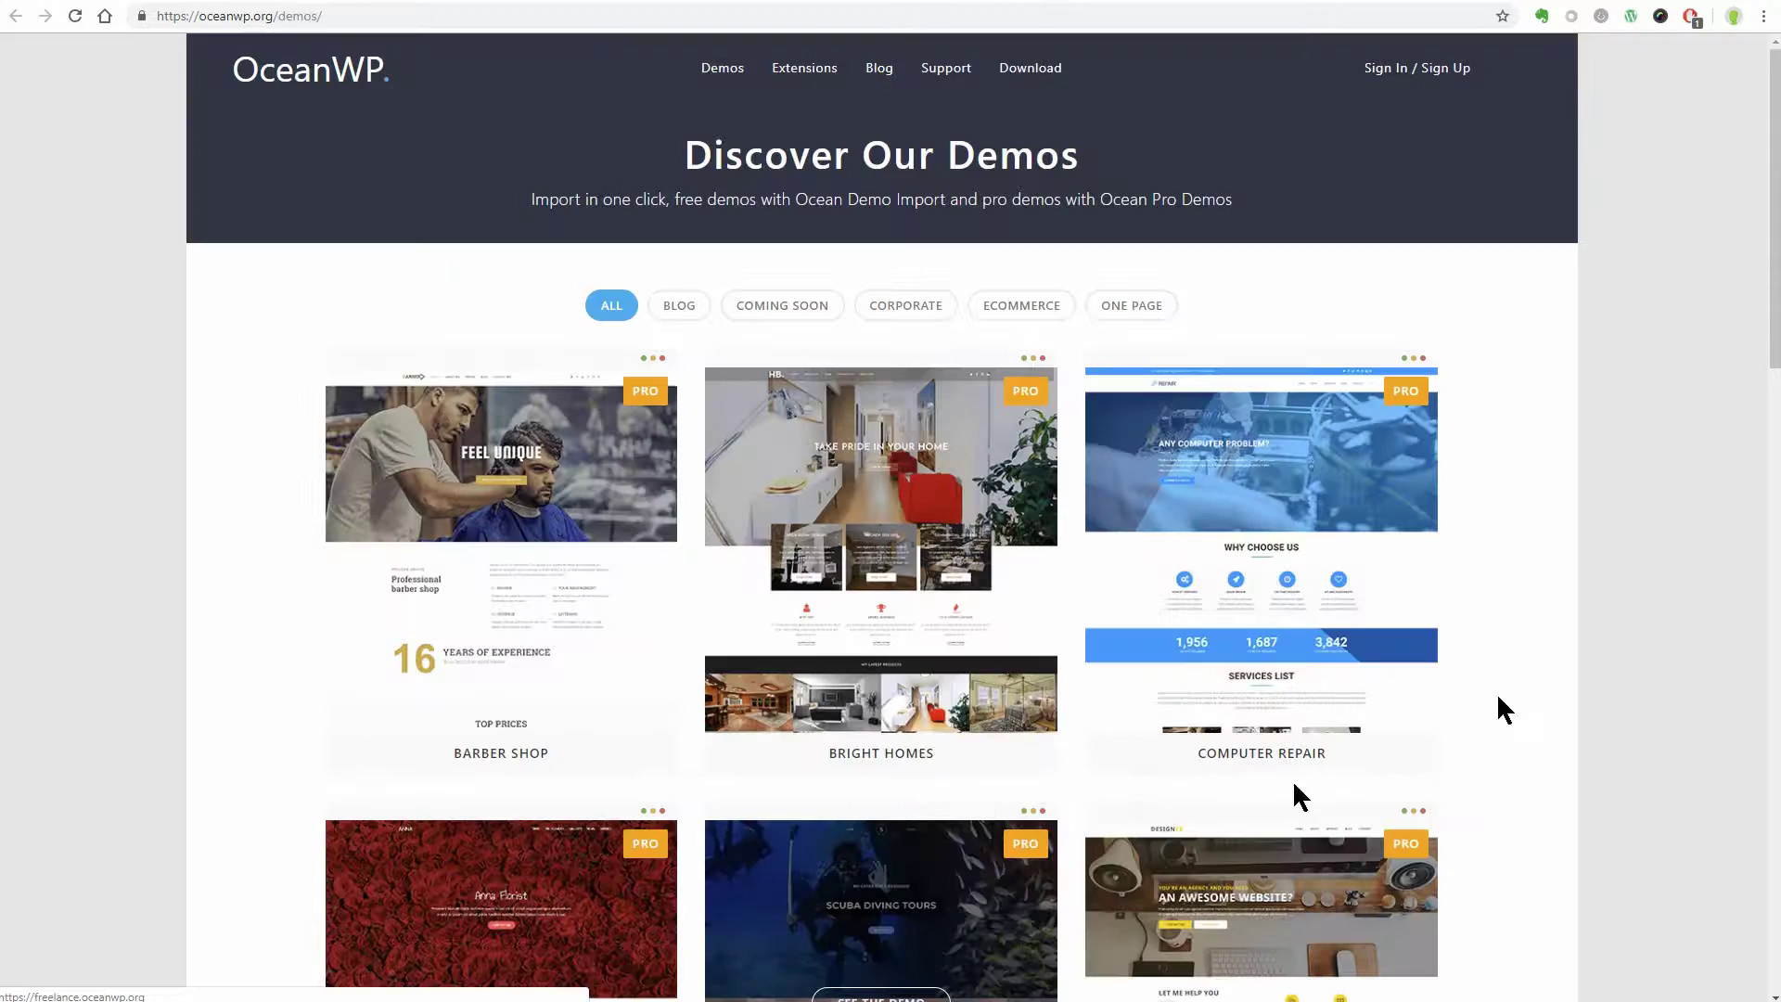
drag(1769, 350, 1711, 720)
click(896, 911)
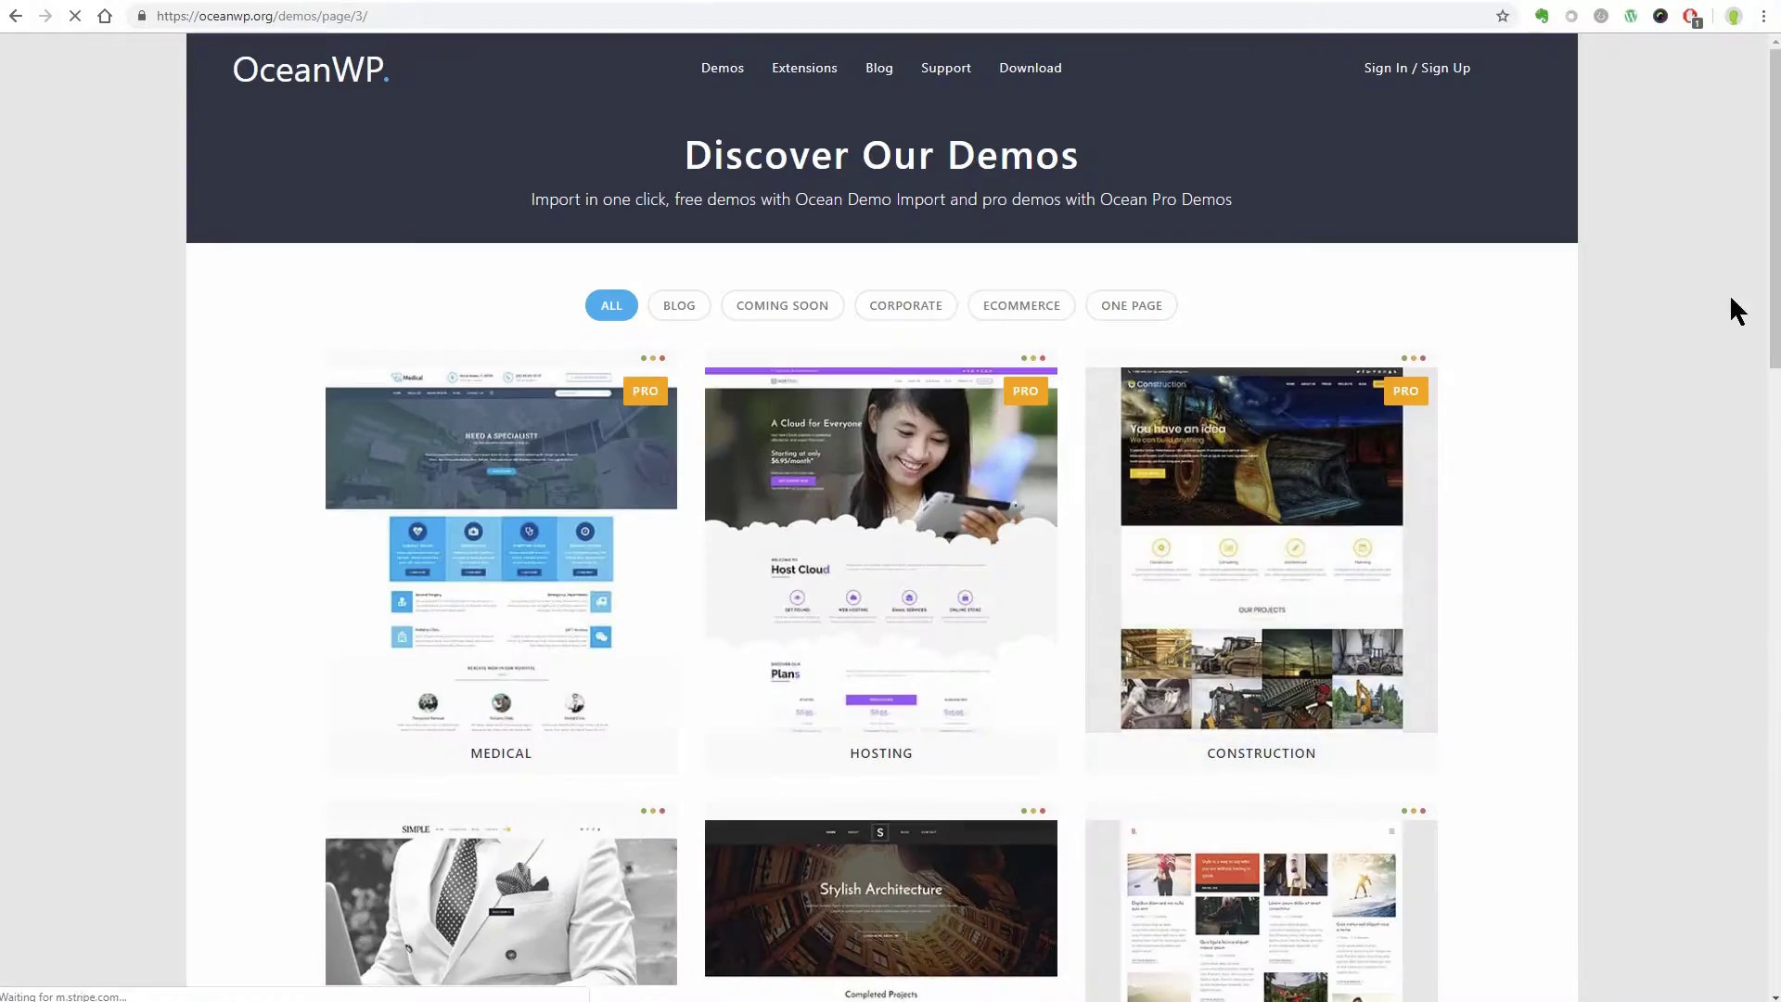
drag(1771, 287, 1754, 715)
click(1282, 661)
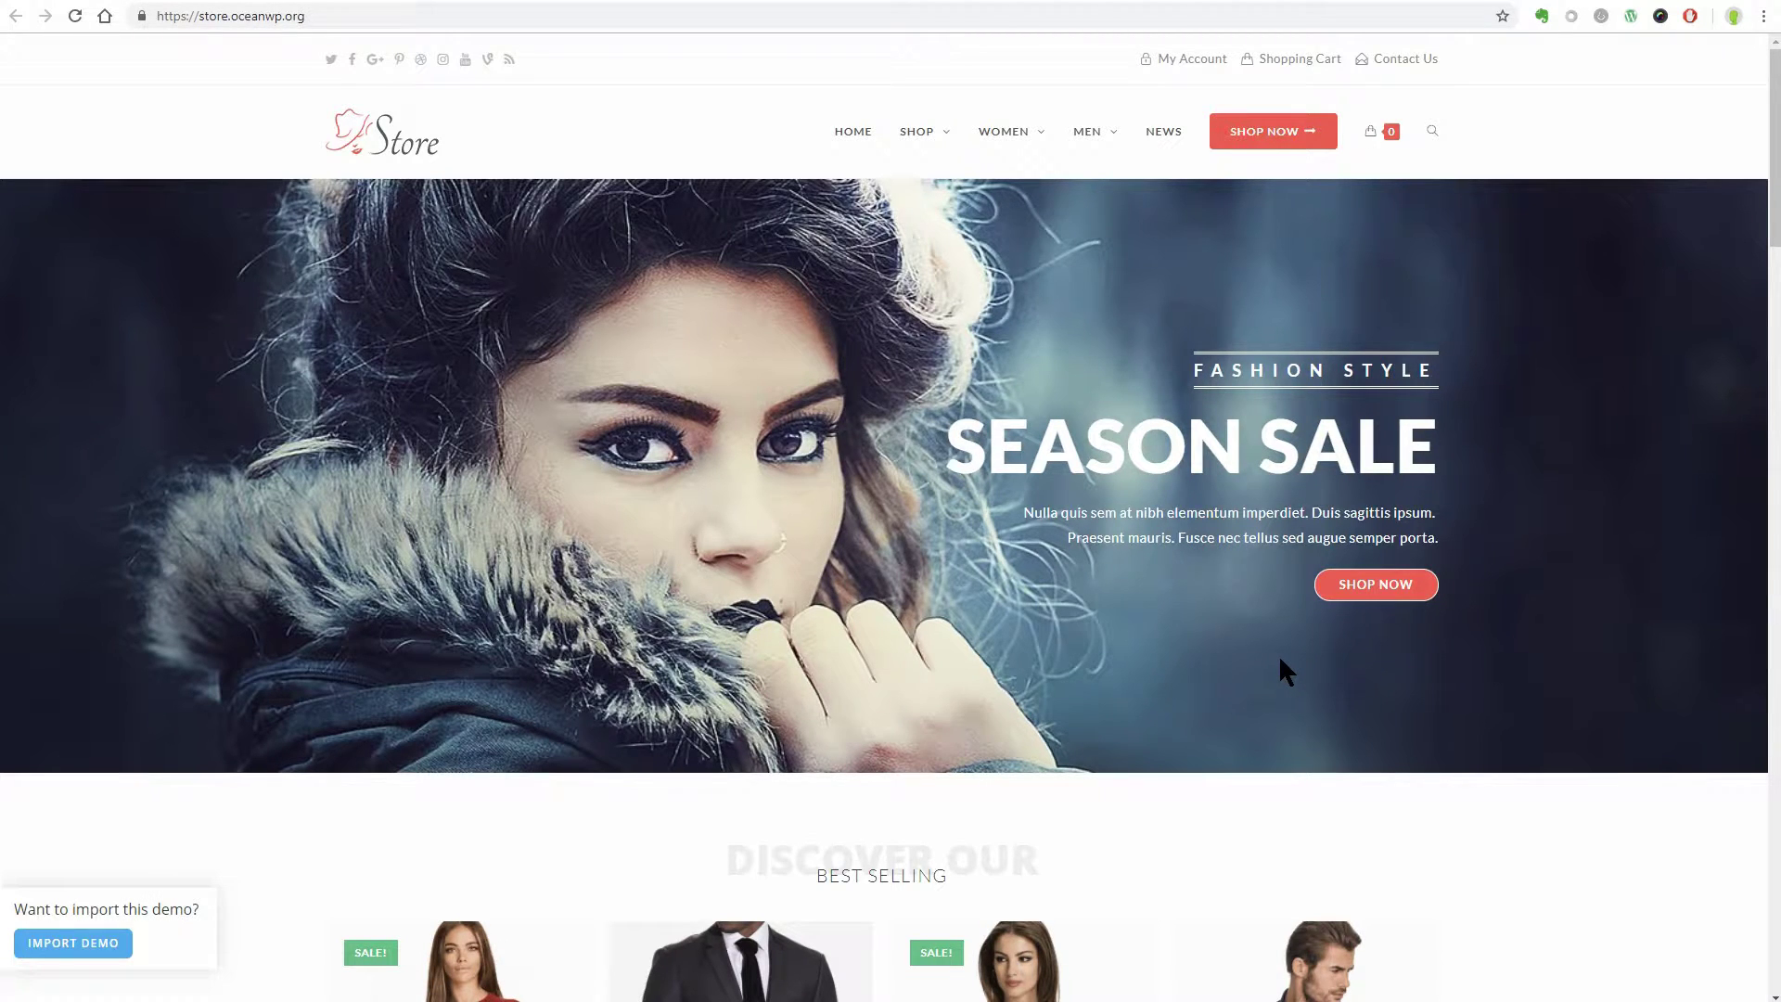
View the Store demo in an iPhone X mobile layout with Chrome device mode
key(ctrl+shift+m)
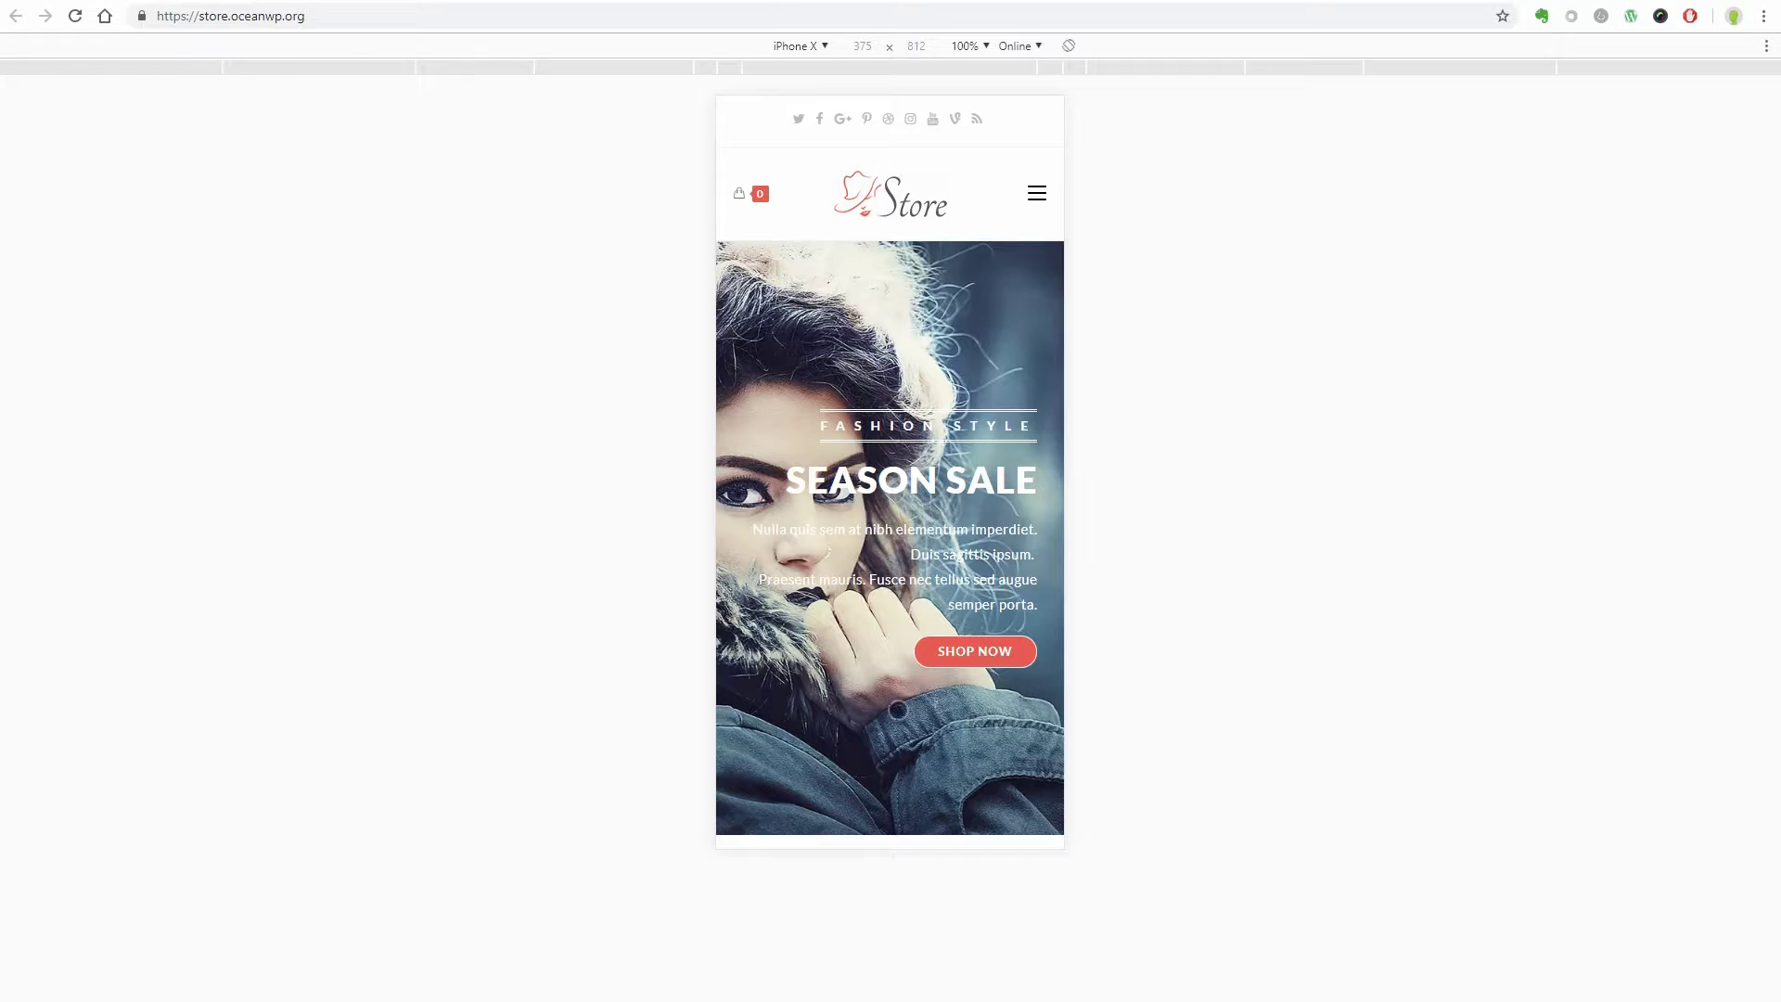
scroll(898, 710, down, 15)
scroll(881, 464, up, 12)
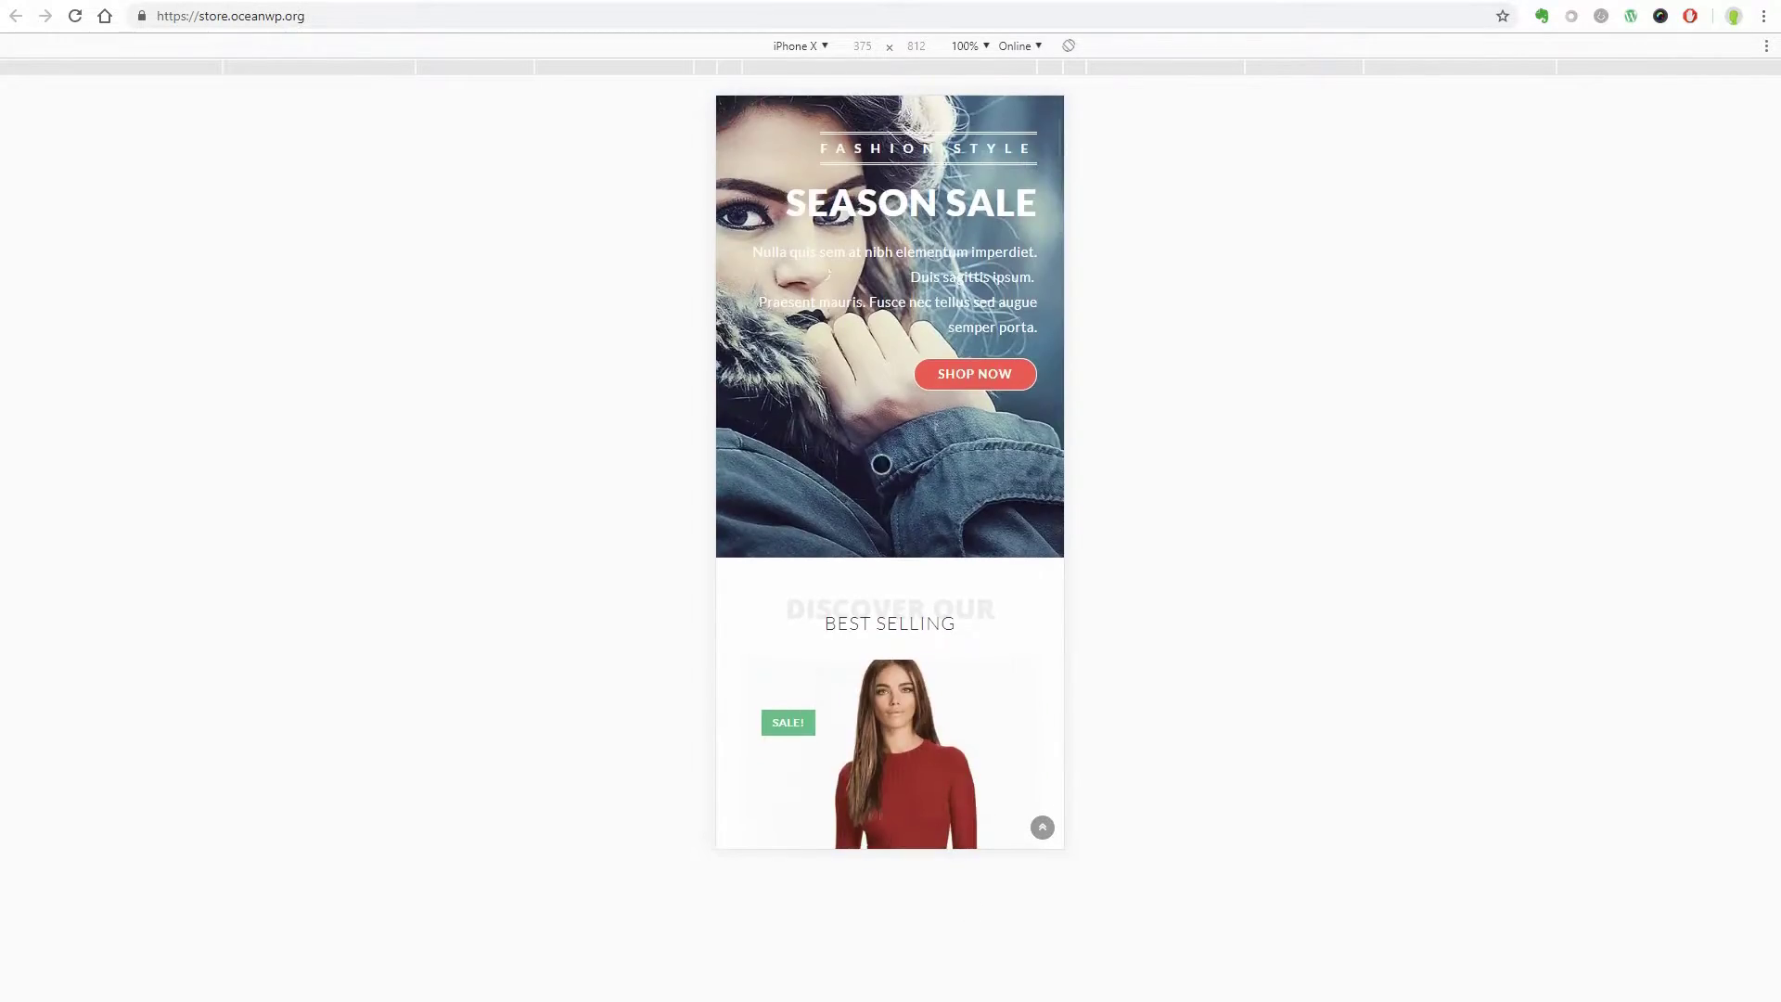
scroll(882, 464, up, 3)
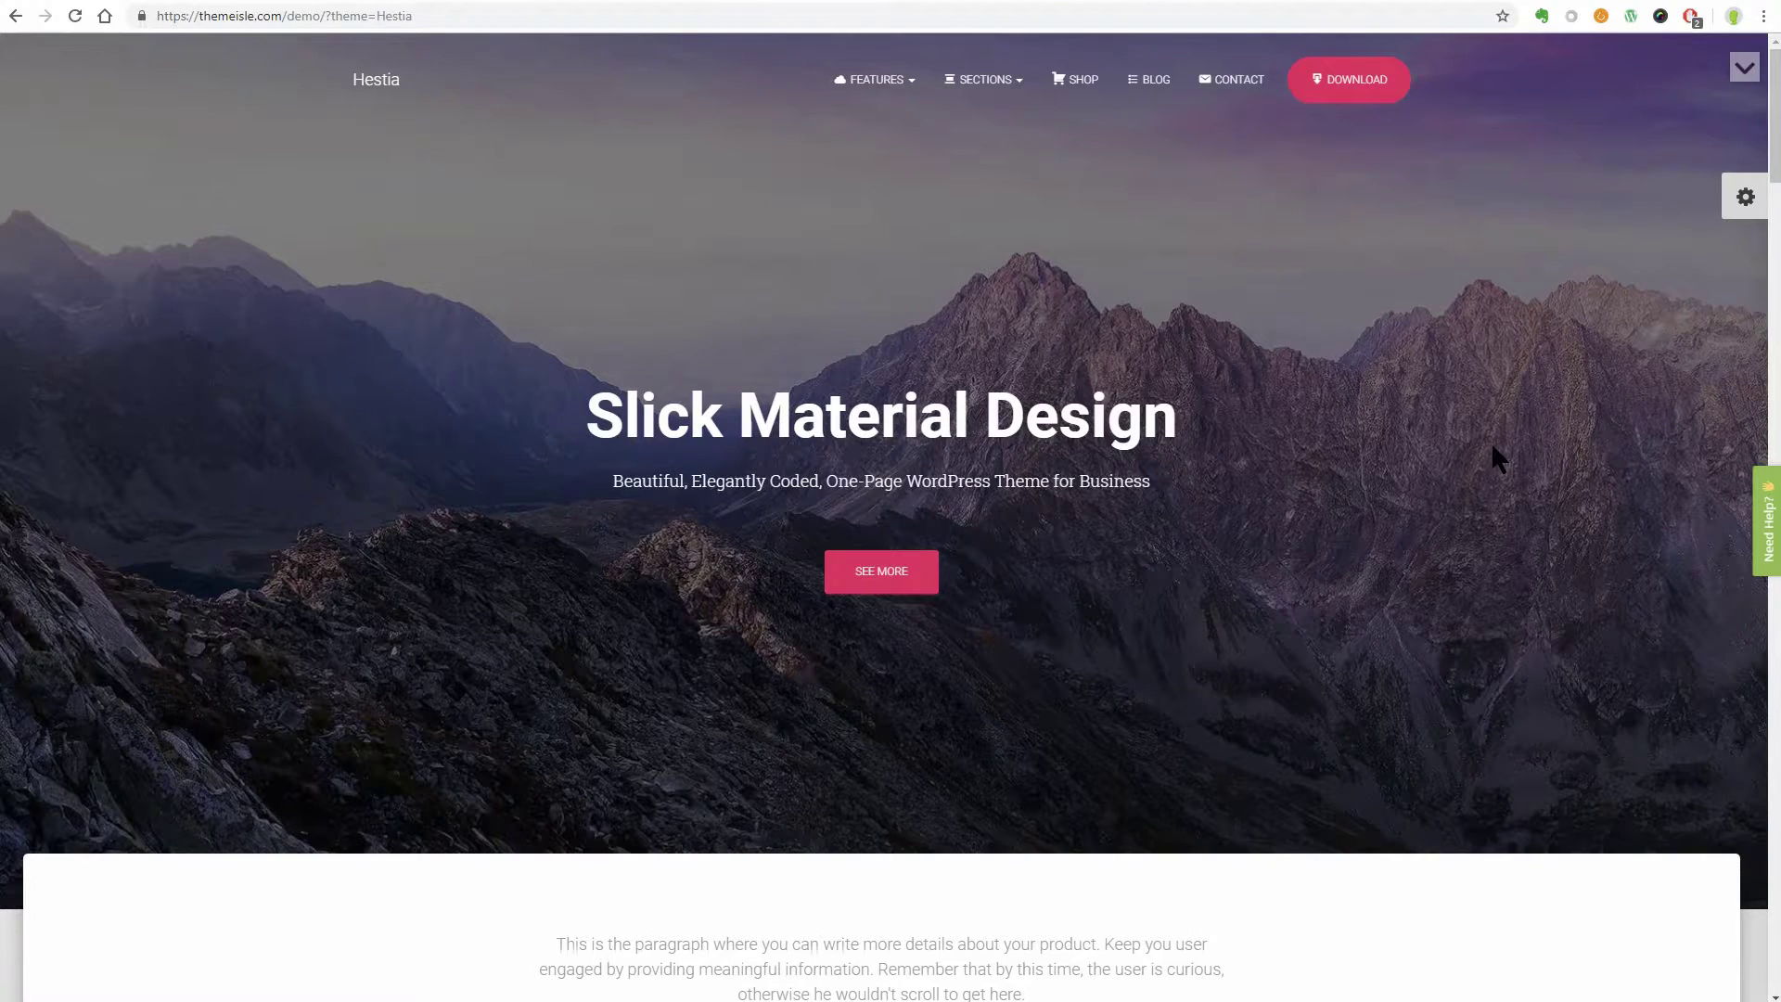
Scroll the Hestia demo from its mountain hero past the features into Products
scroll(1337, 550, down, 5)
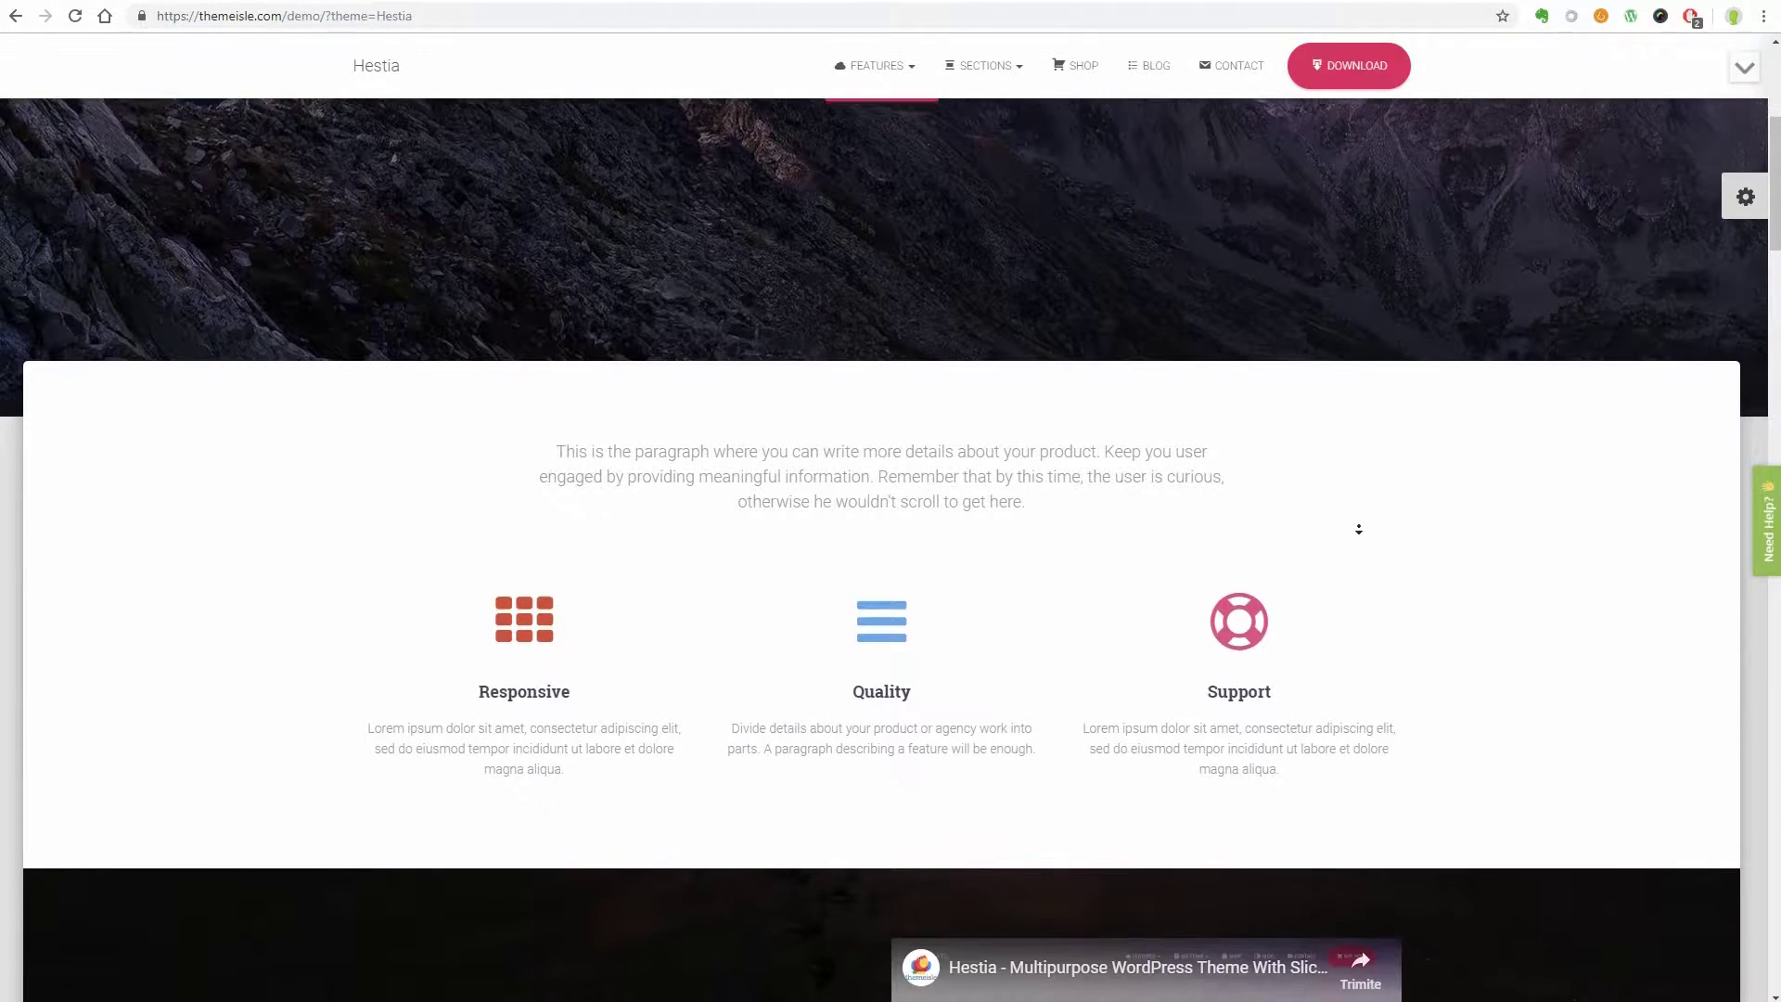
scroll(1359, 512, down, 9)
scroll(1439, 657, down, 5)
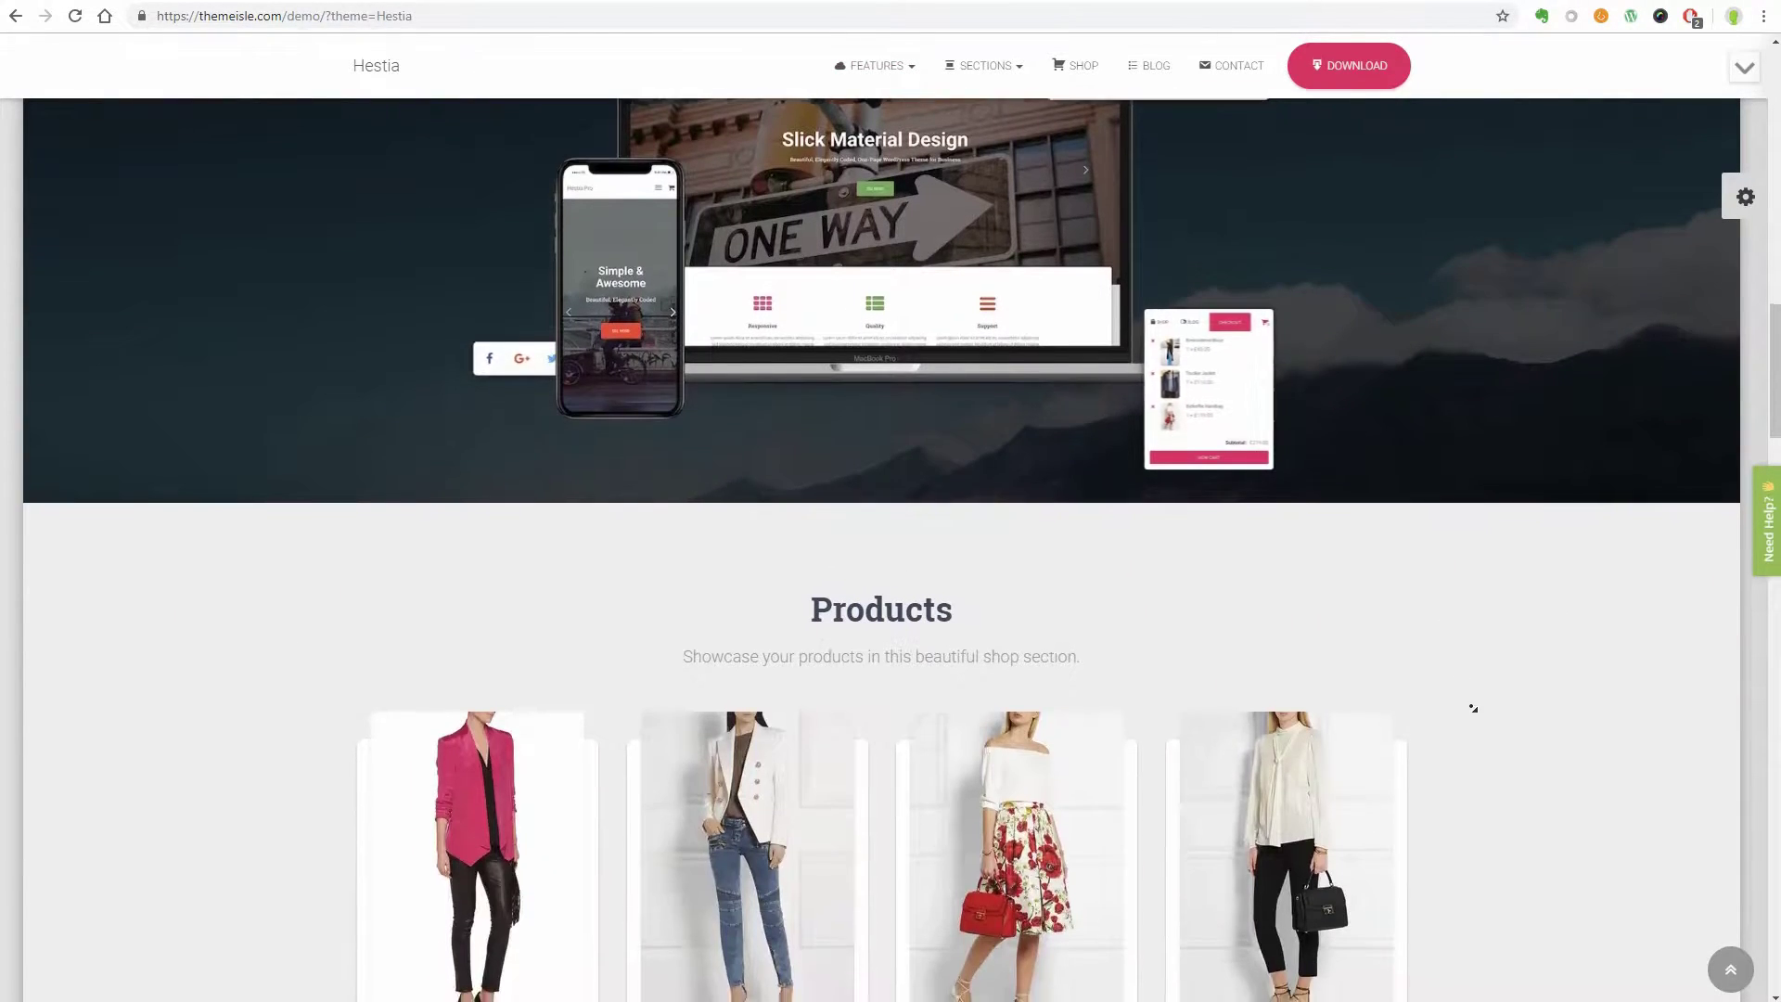
scroll(1472, 715, down, 10)
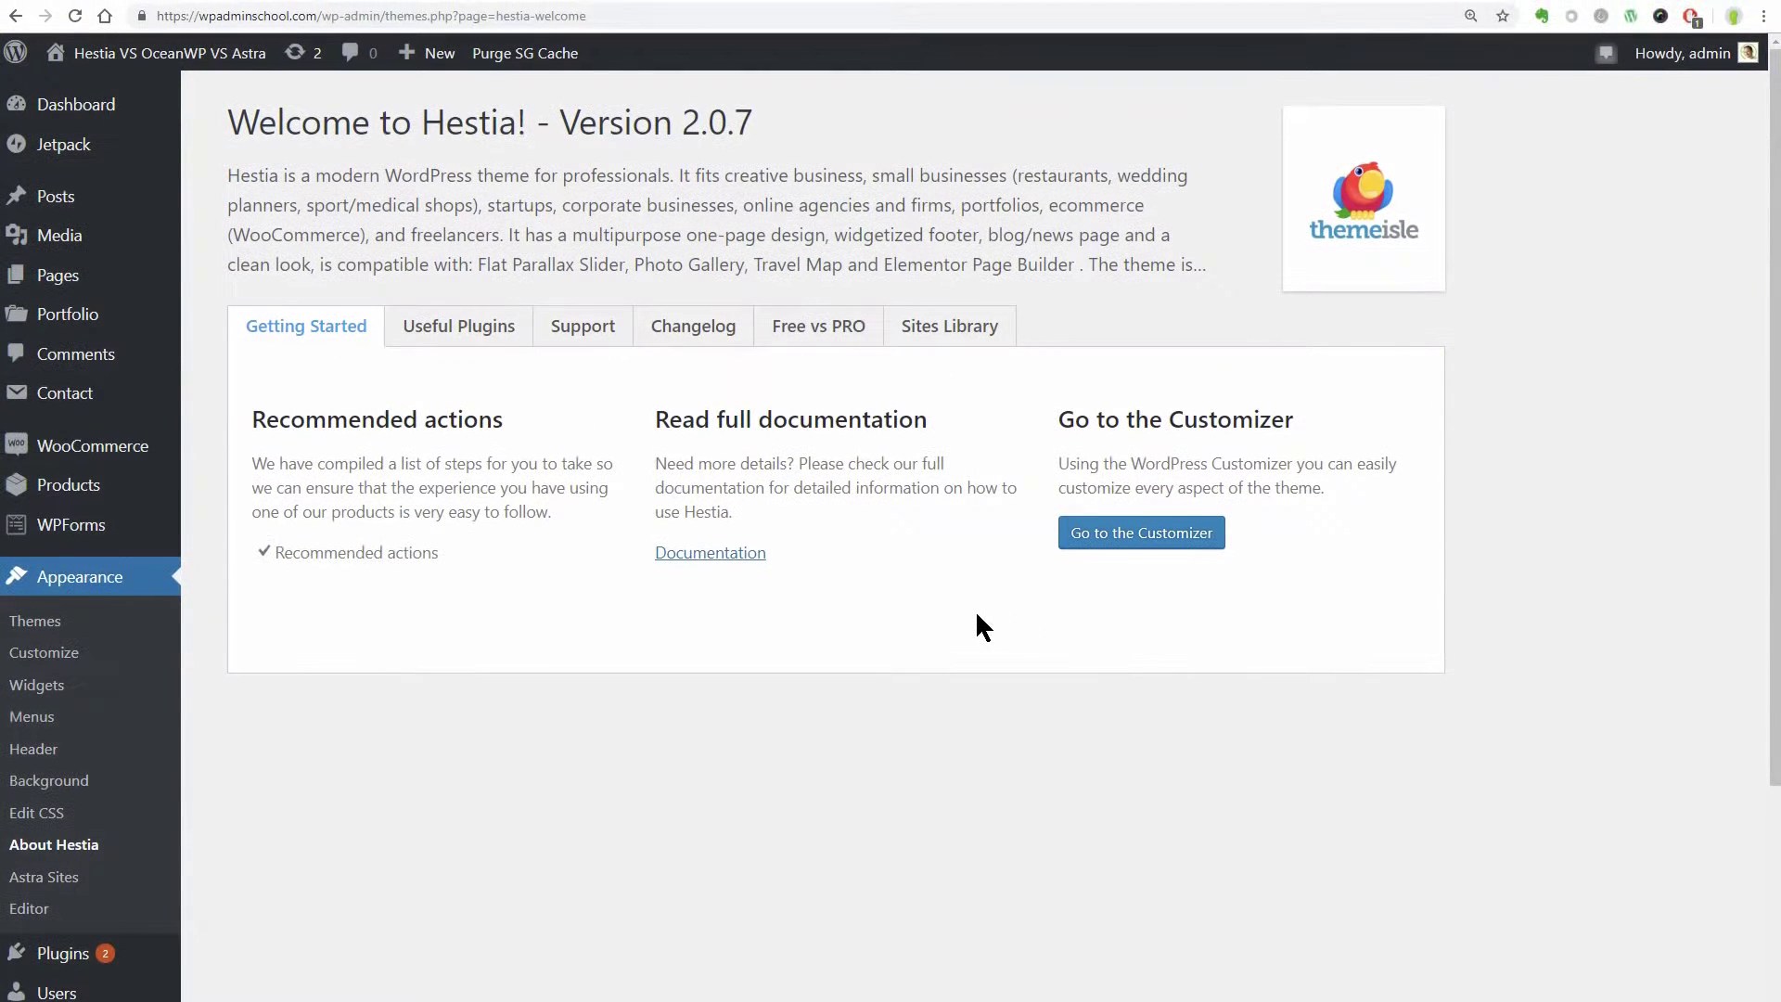
Preview the Lawyers demo from Hestia's Sites Library in a phone-sized device layout
click(963, 331)
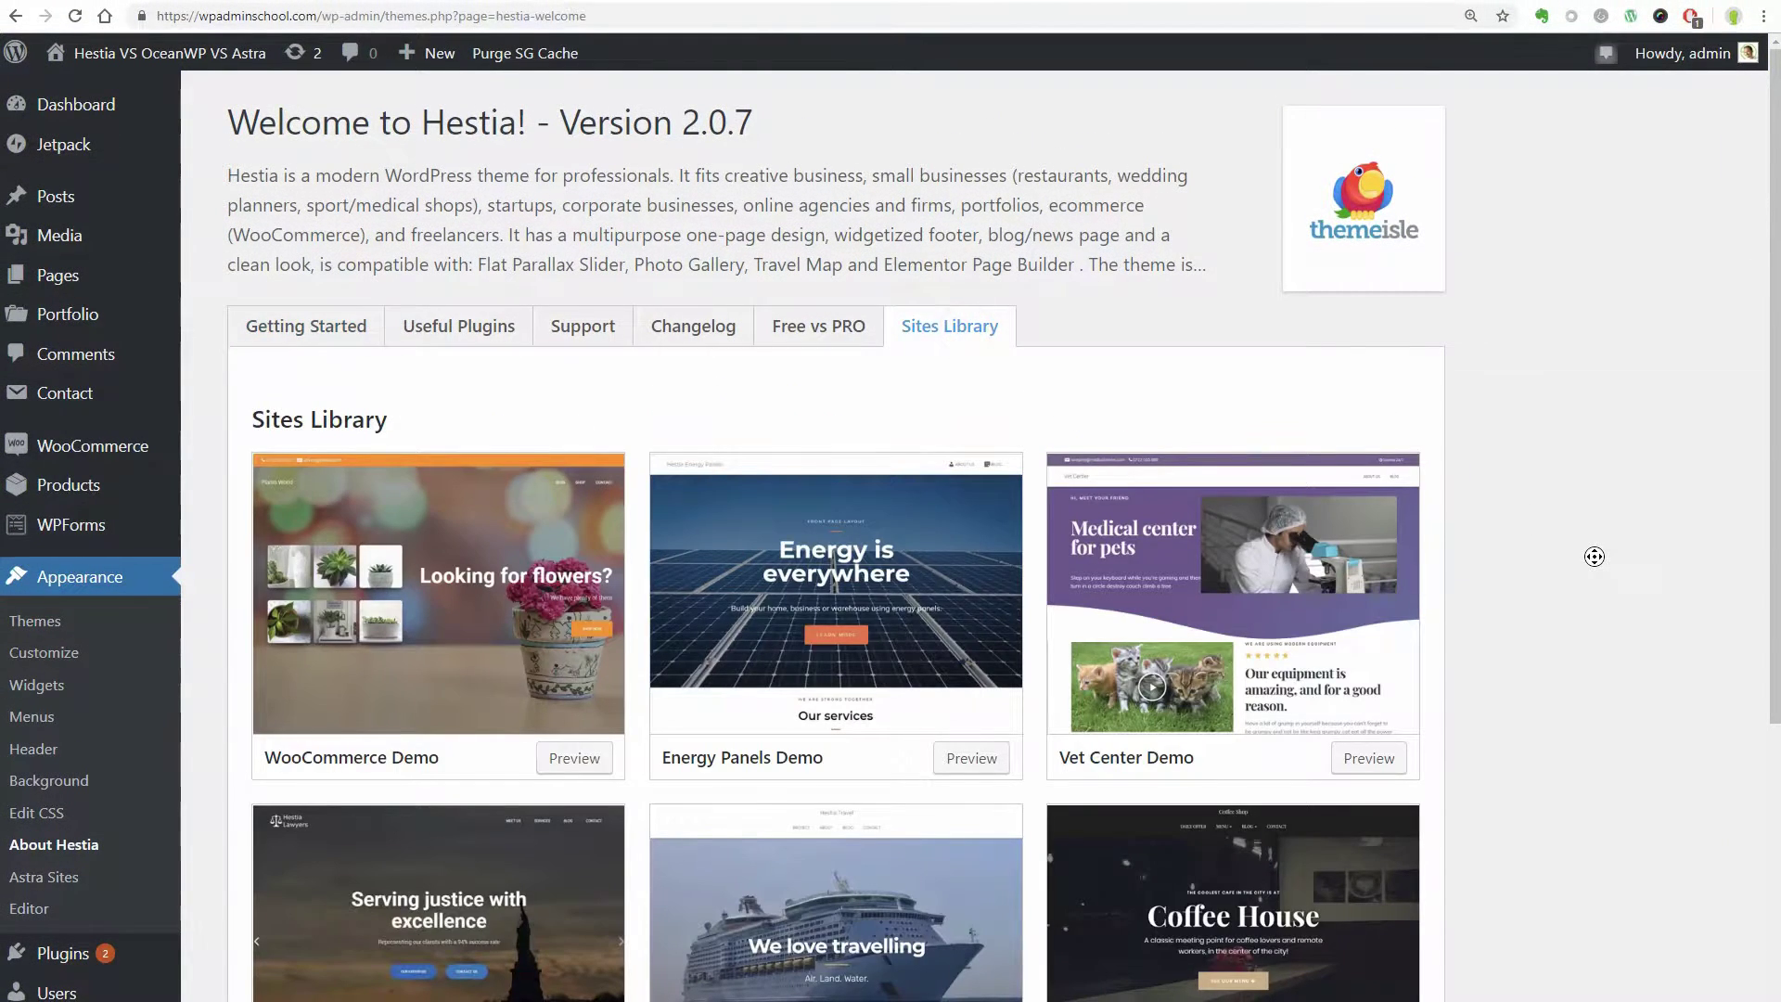
scroll(1575, 649, down, 3)
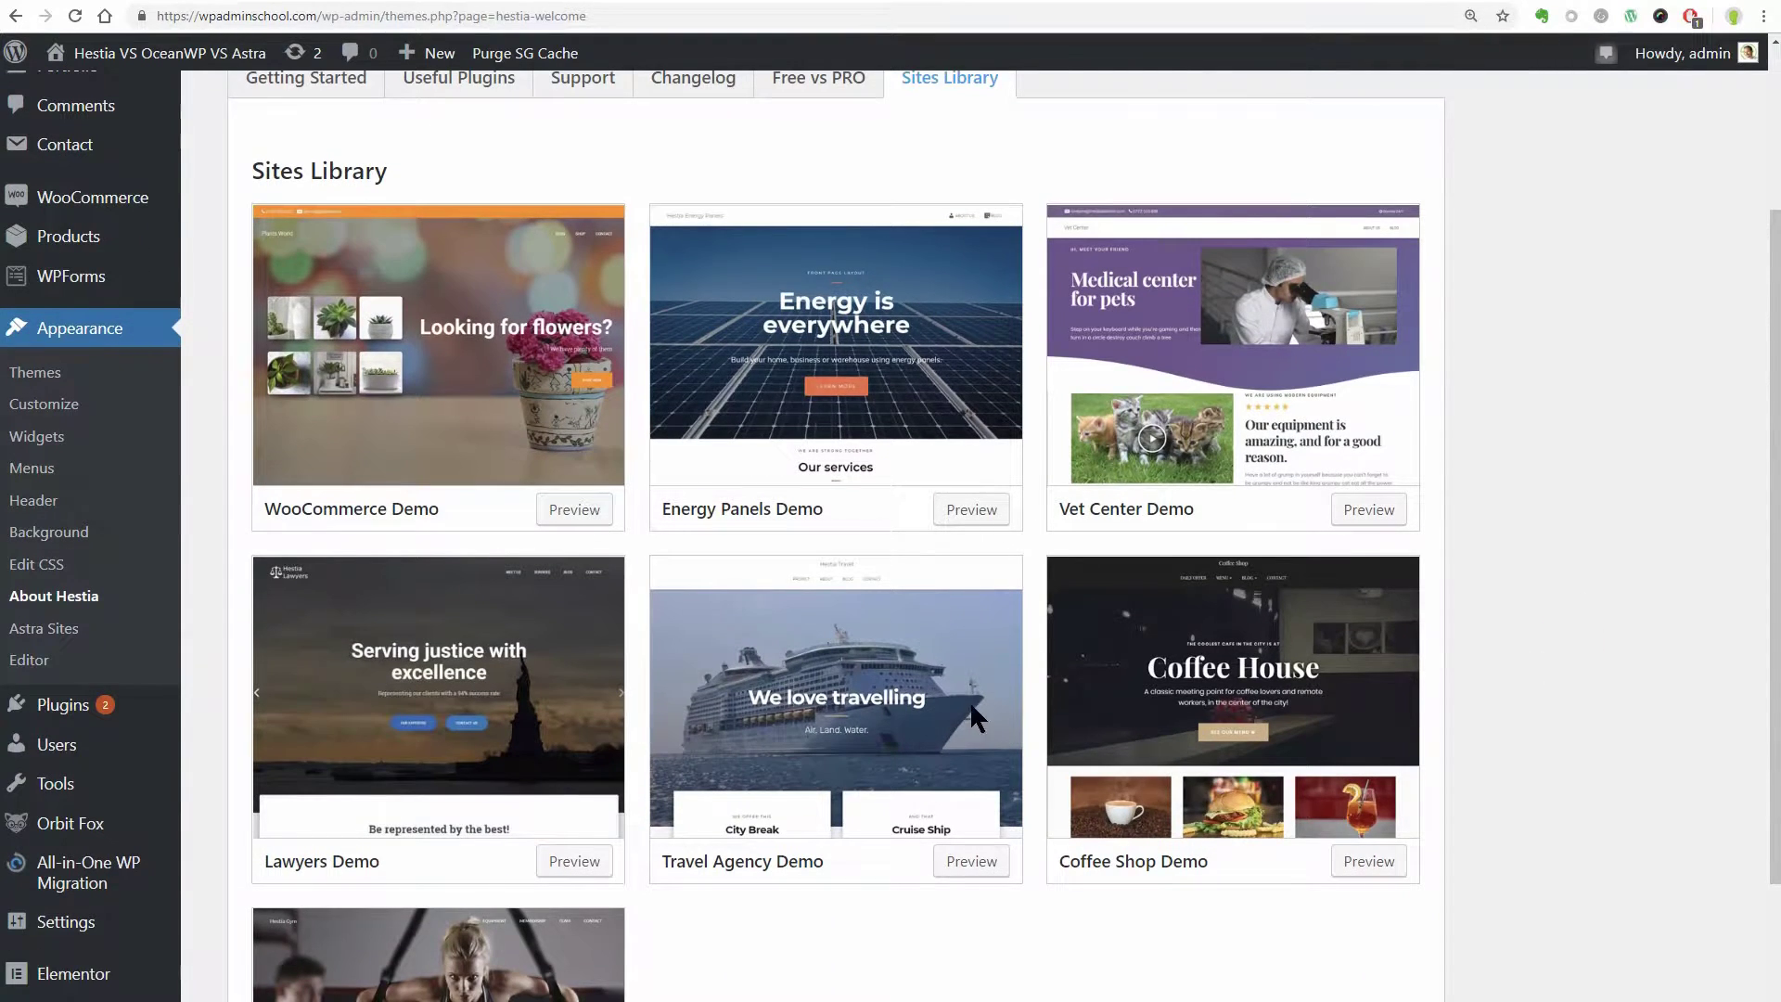
click(563, 856)
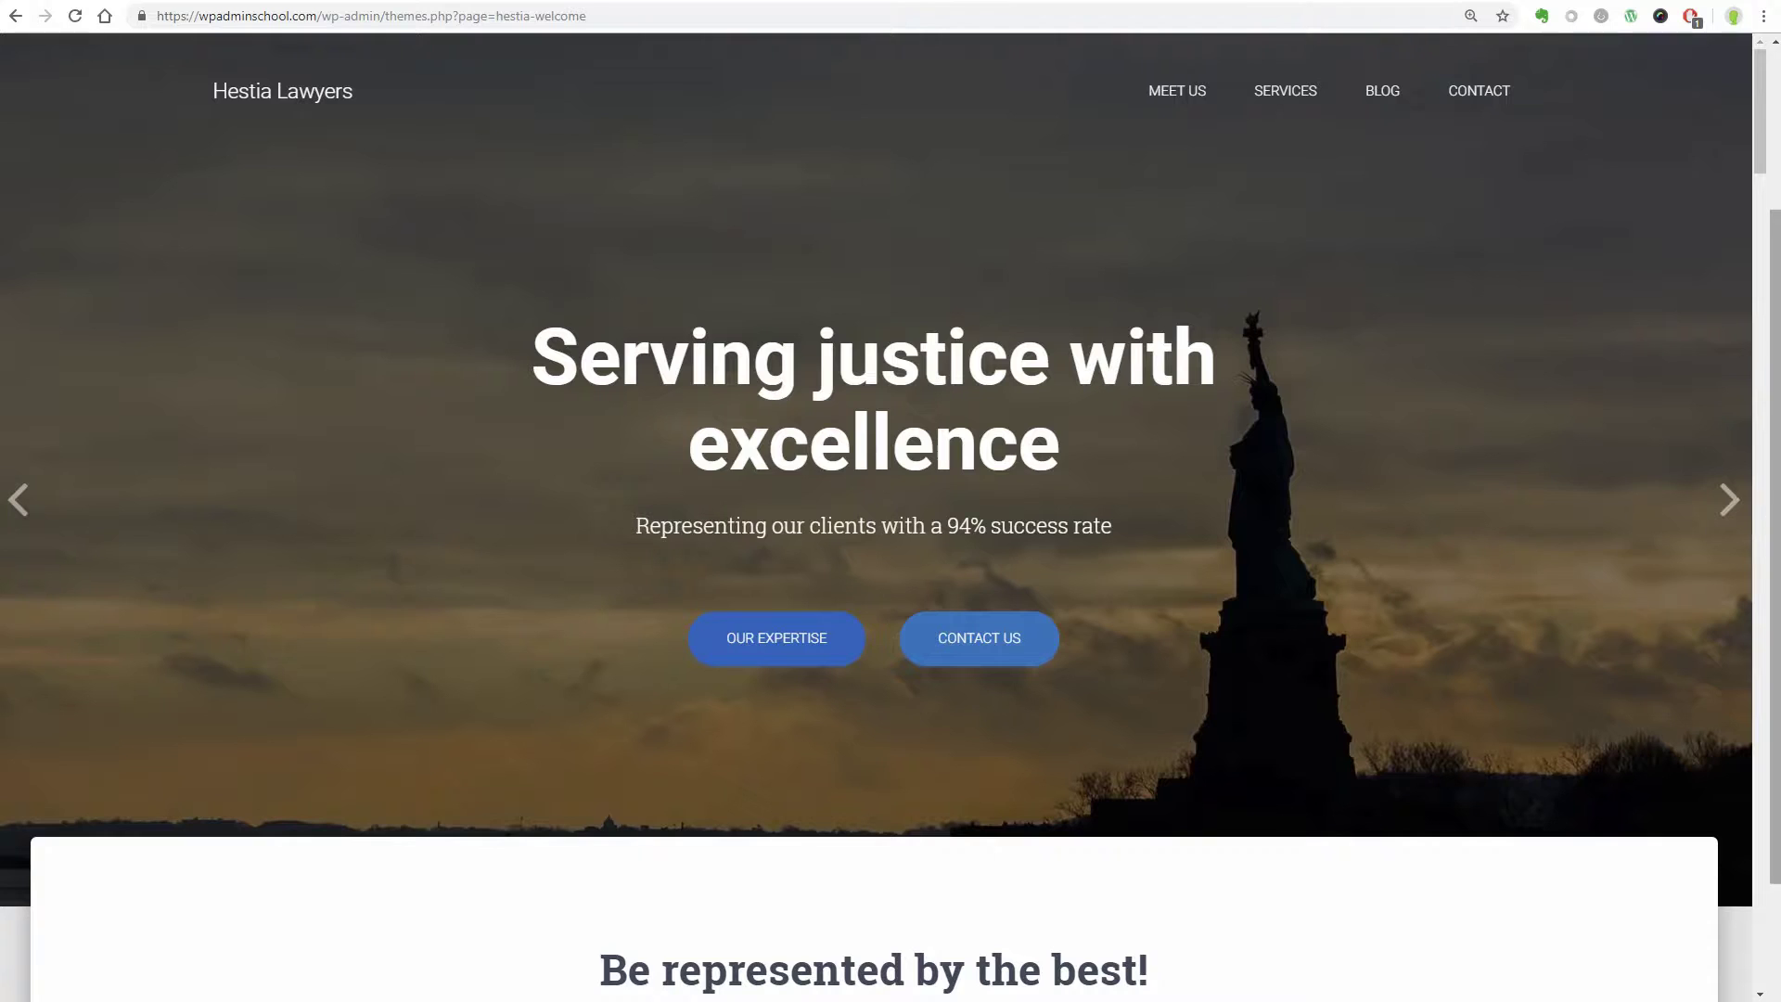
drag(1755, 161, 1750, 537)
key(ctrl+shift+m)
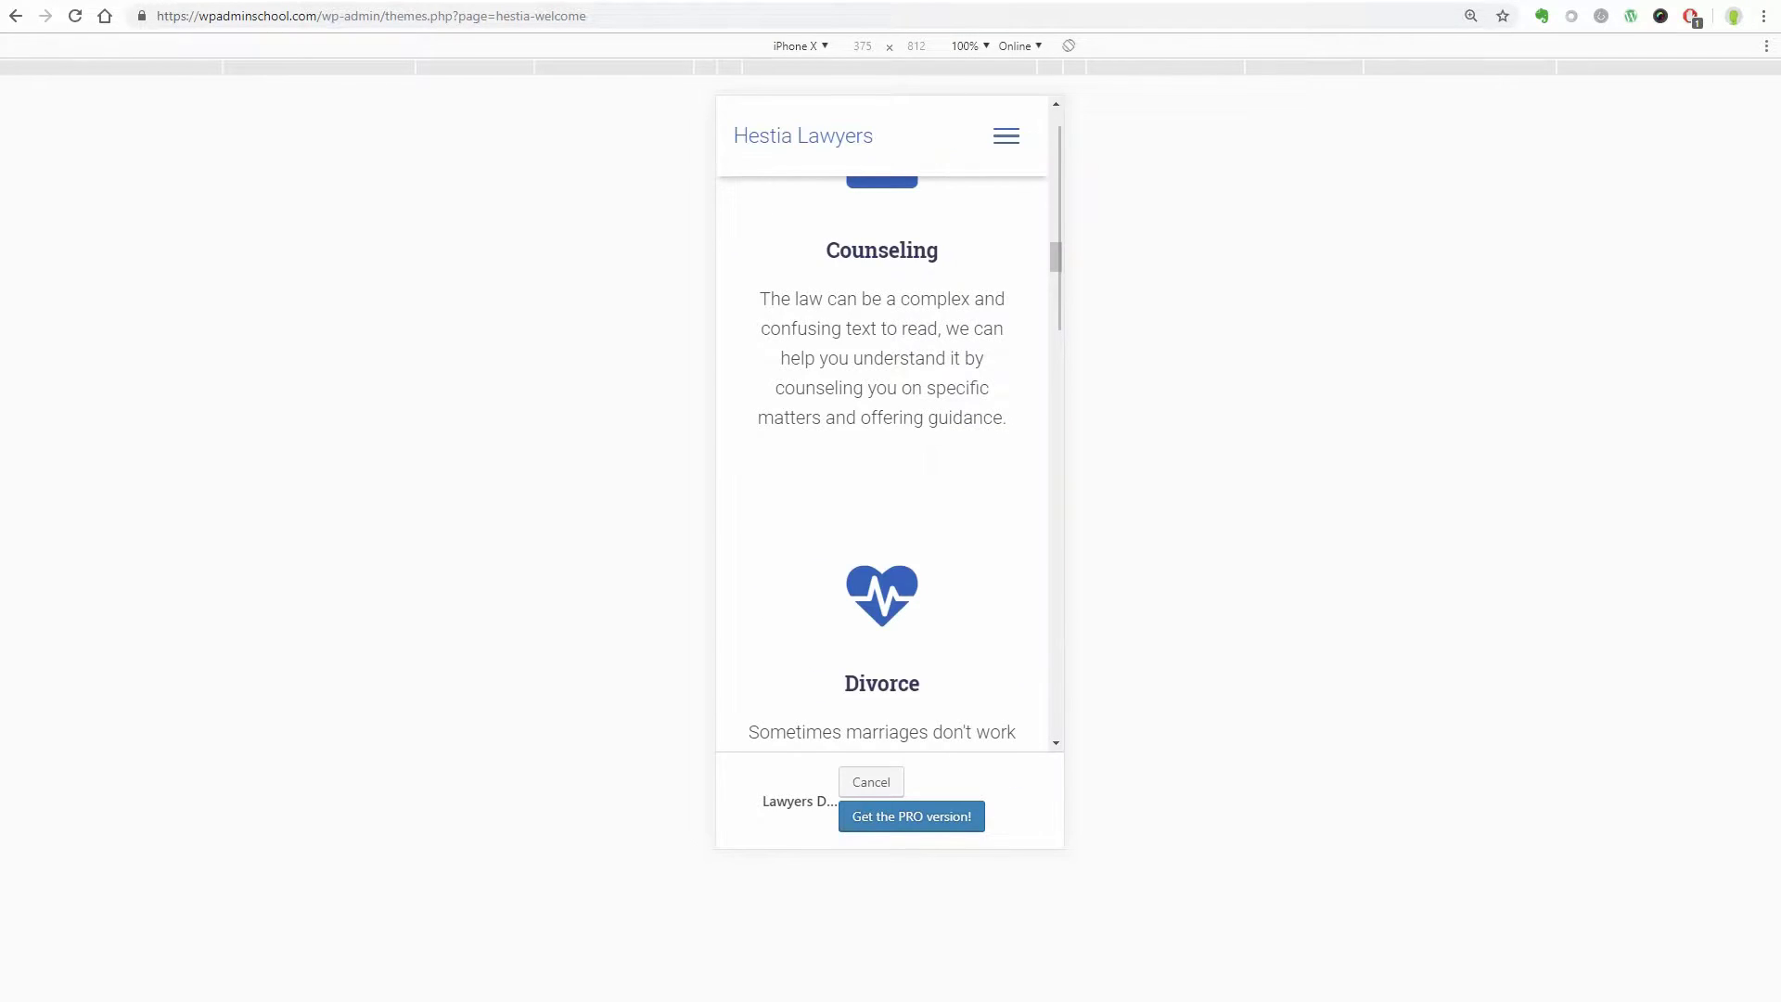
click(937, 372)
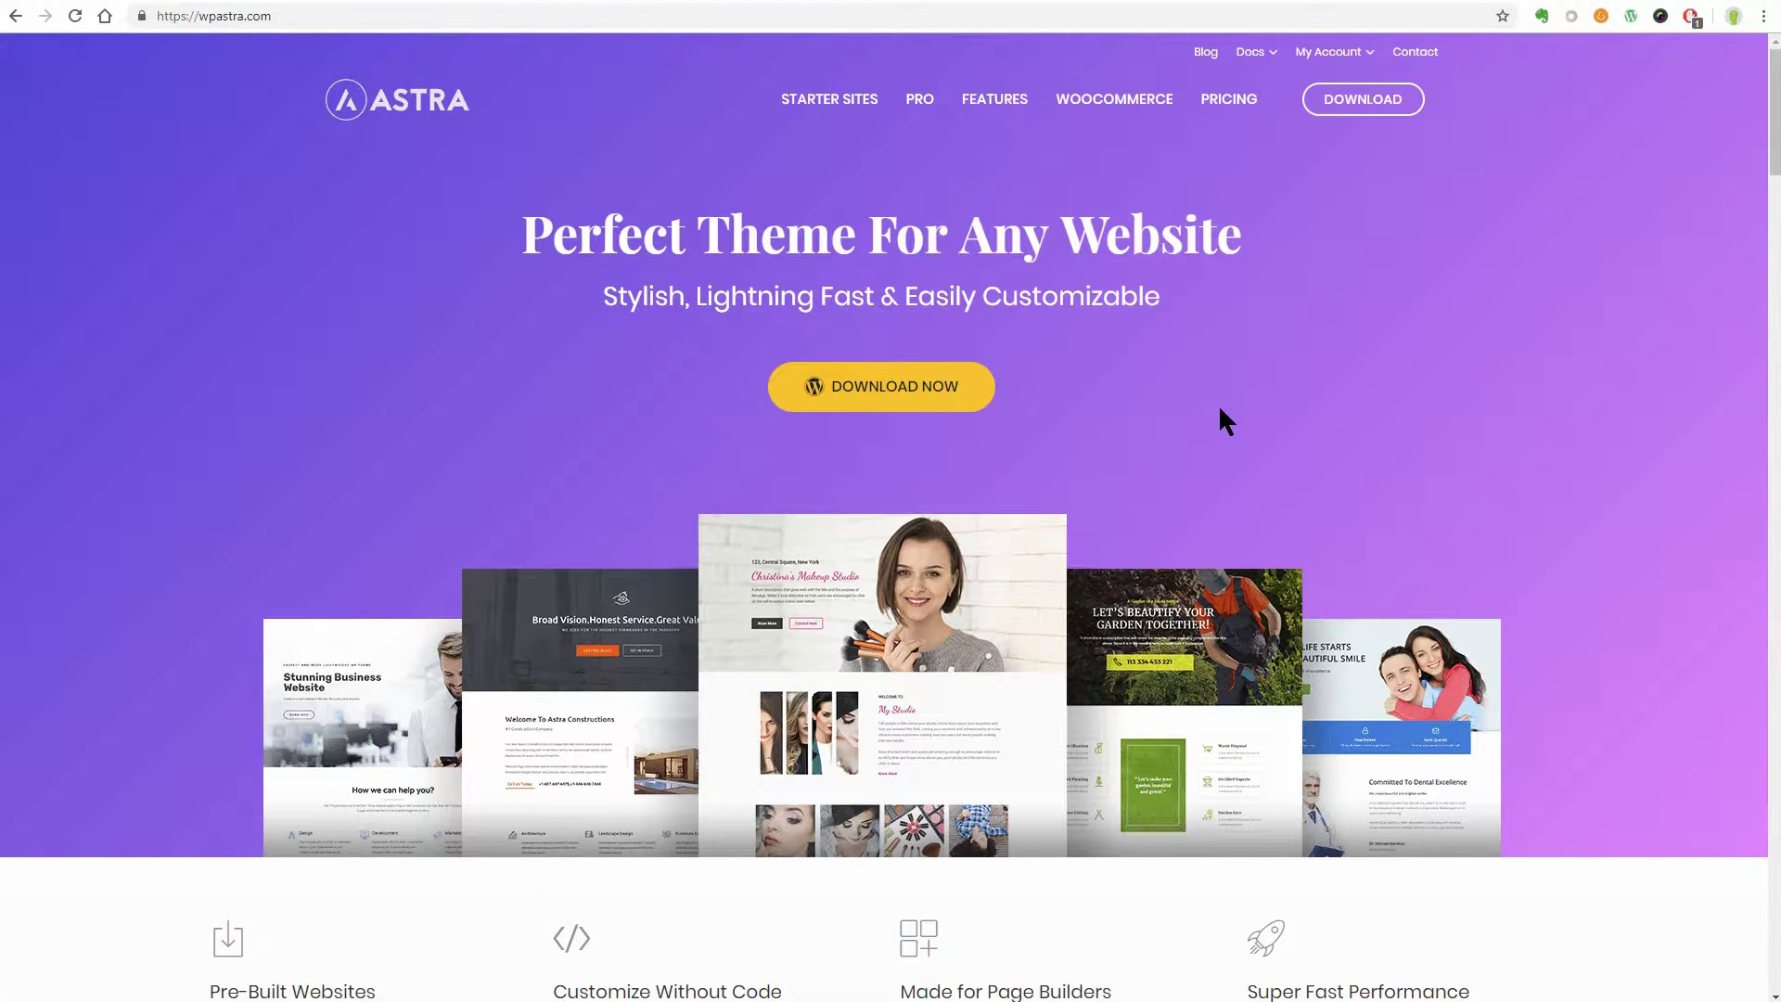
Quick-view Astra's Italian Restaurant starter site, switching the preview to tablet, then mobile
scroll(1226, 422, down, 6)
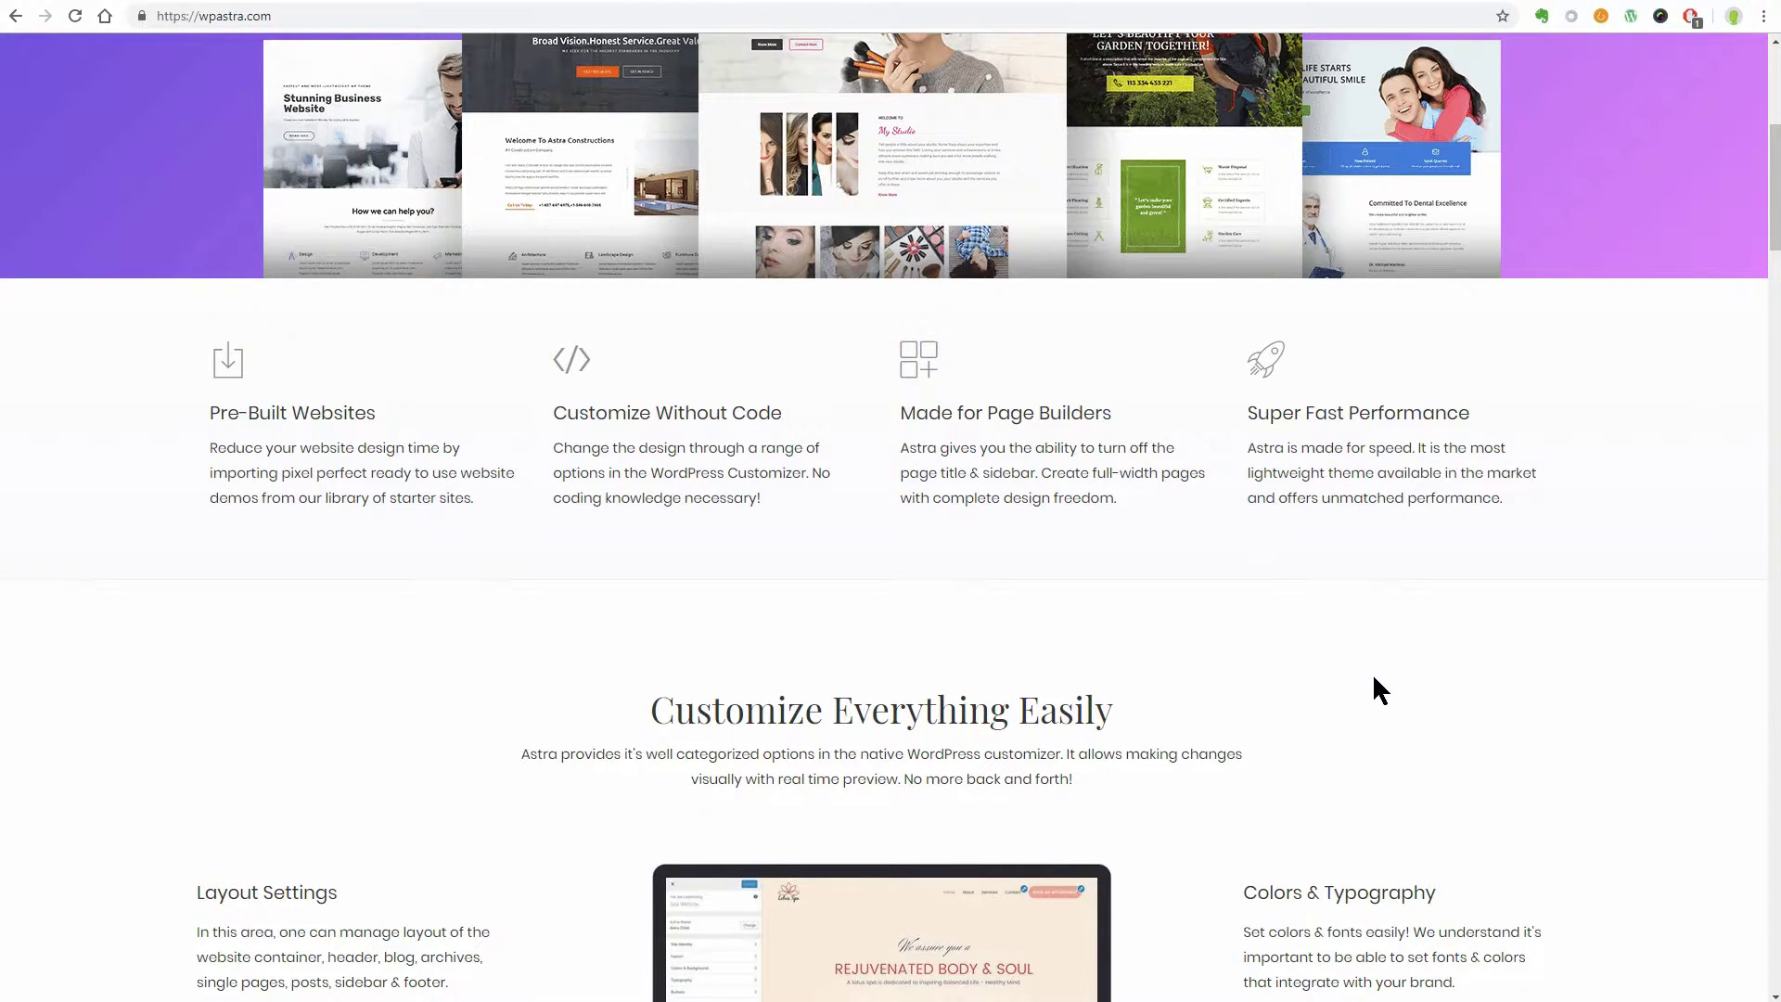
scroll(1377, 698, down, 8)
click(1397, 789)
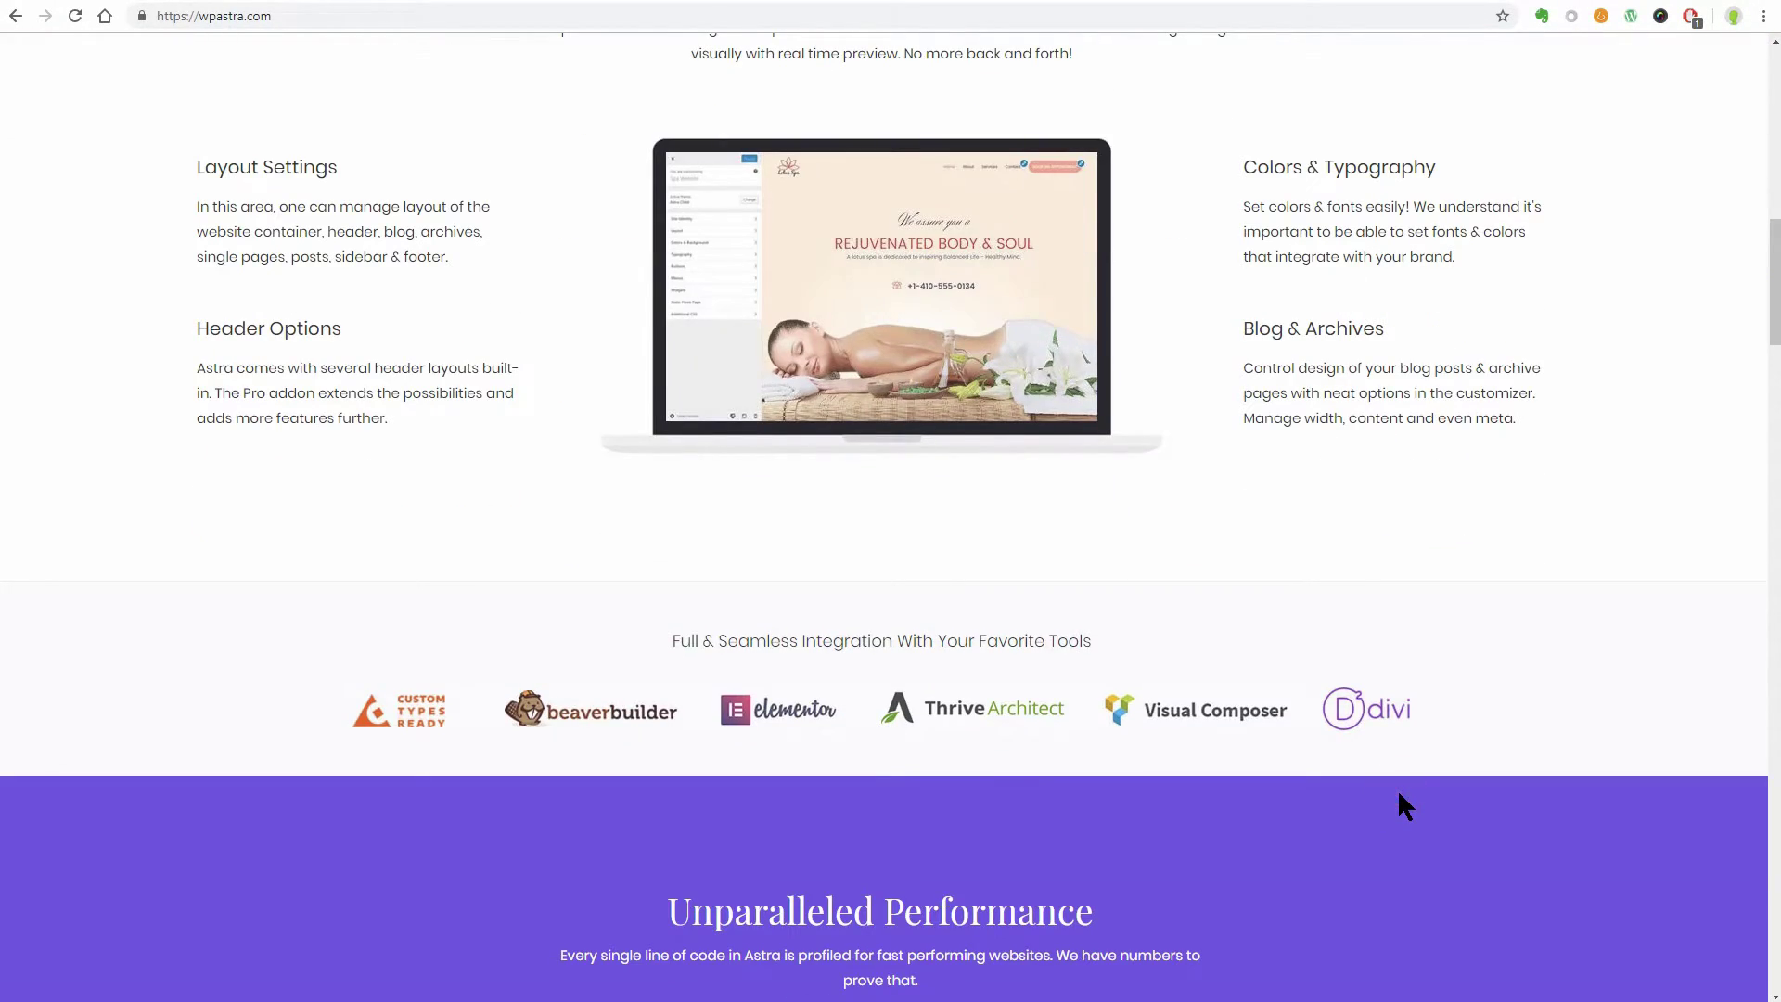
scroll(1397, 789, up, 10)
scroll(1397, 788, up, 4)
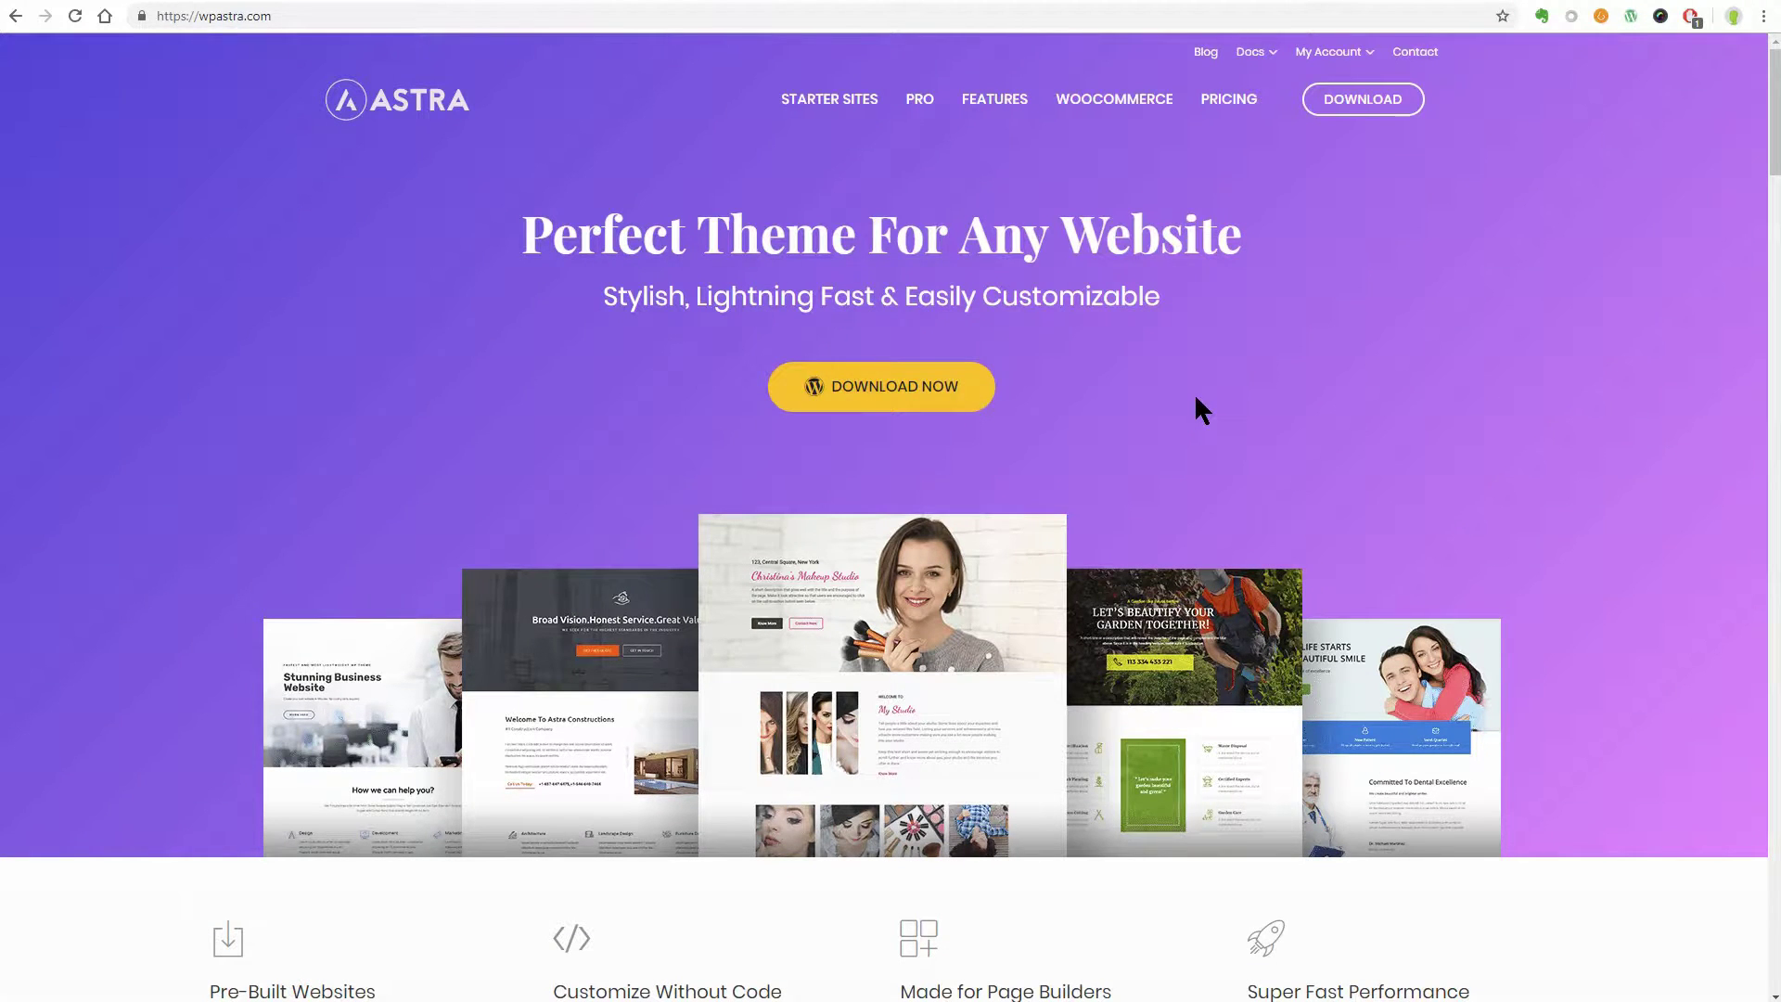
click(864, 102)
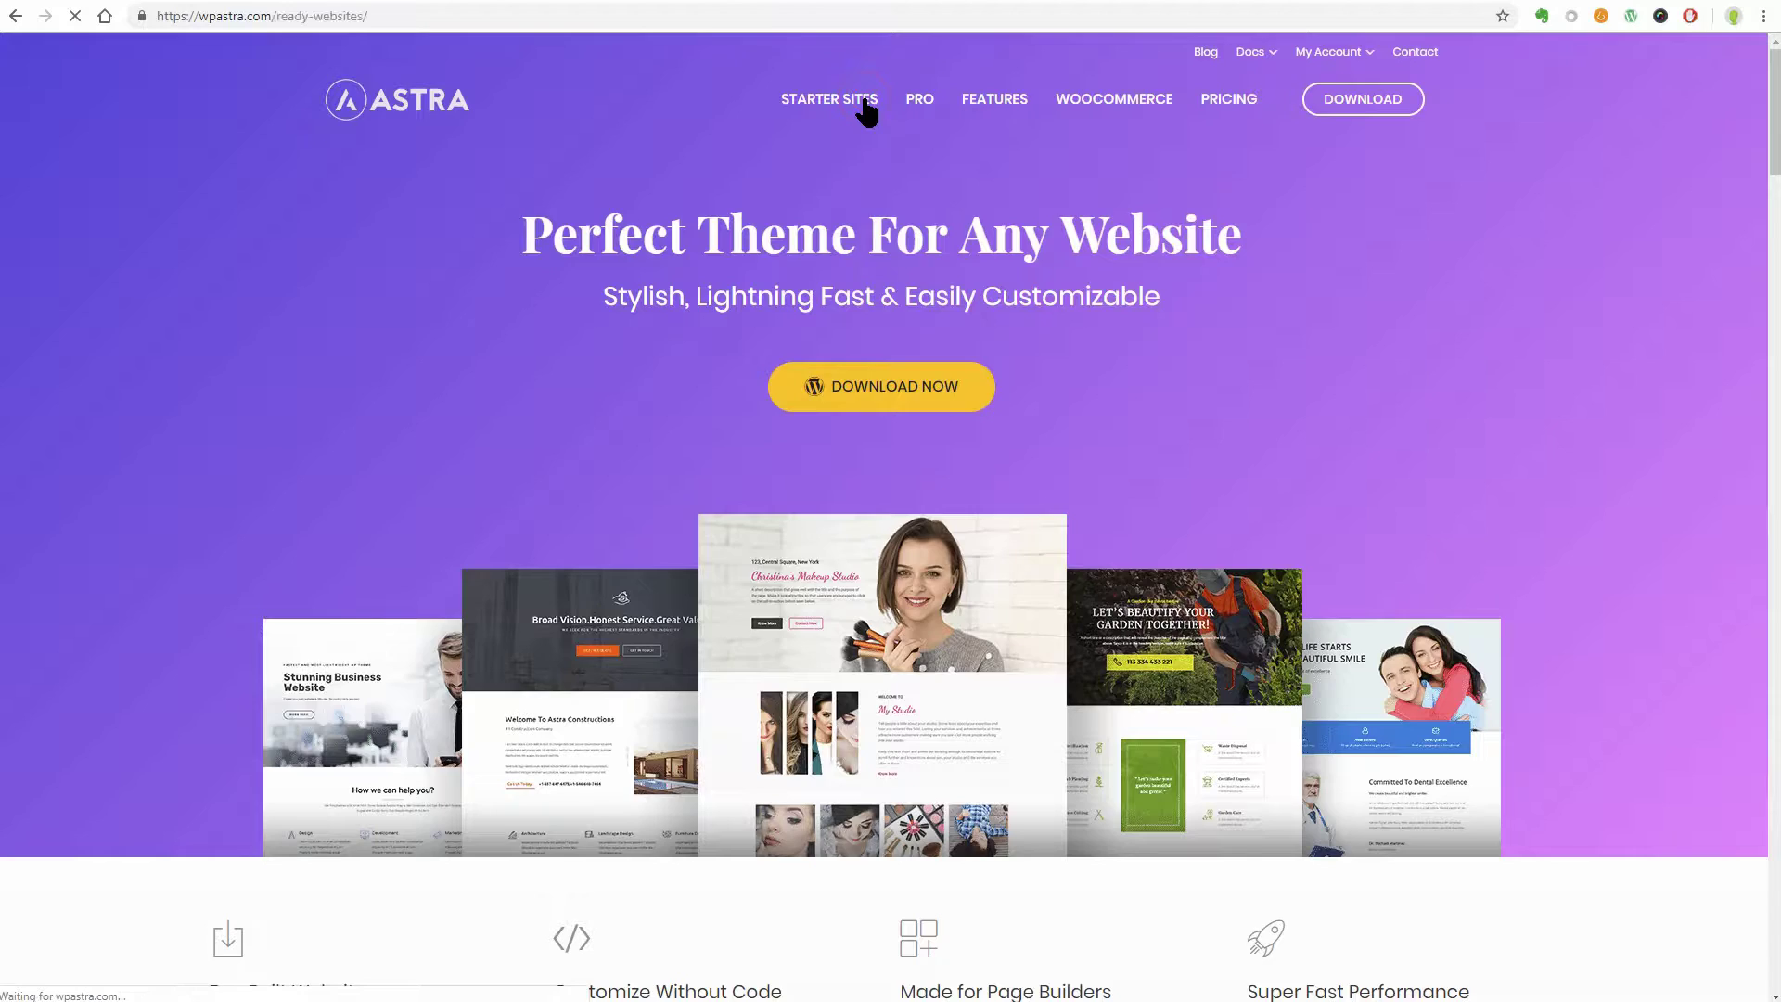
scroll(1568, 705, down, 1)
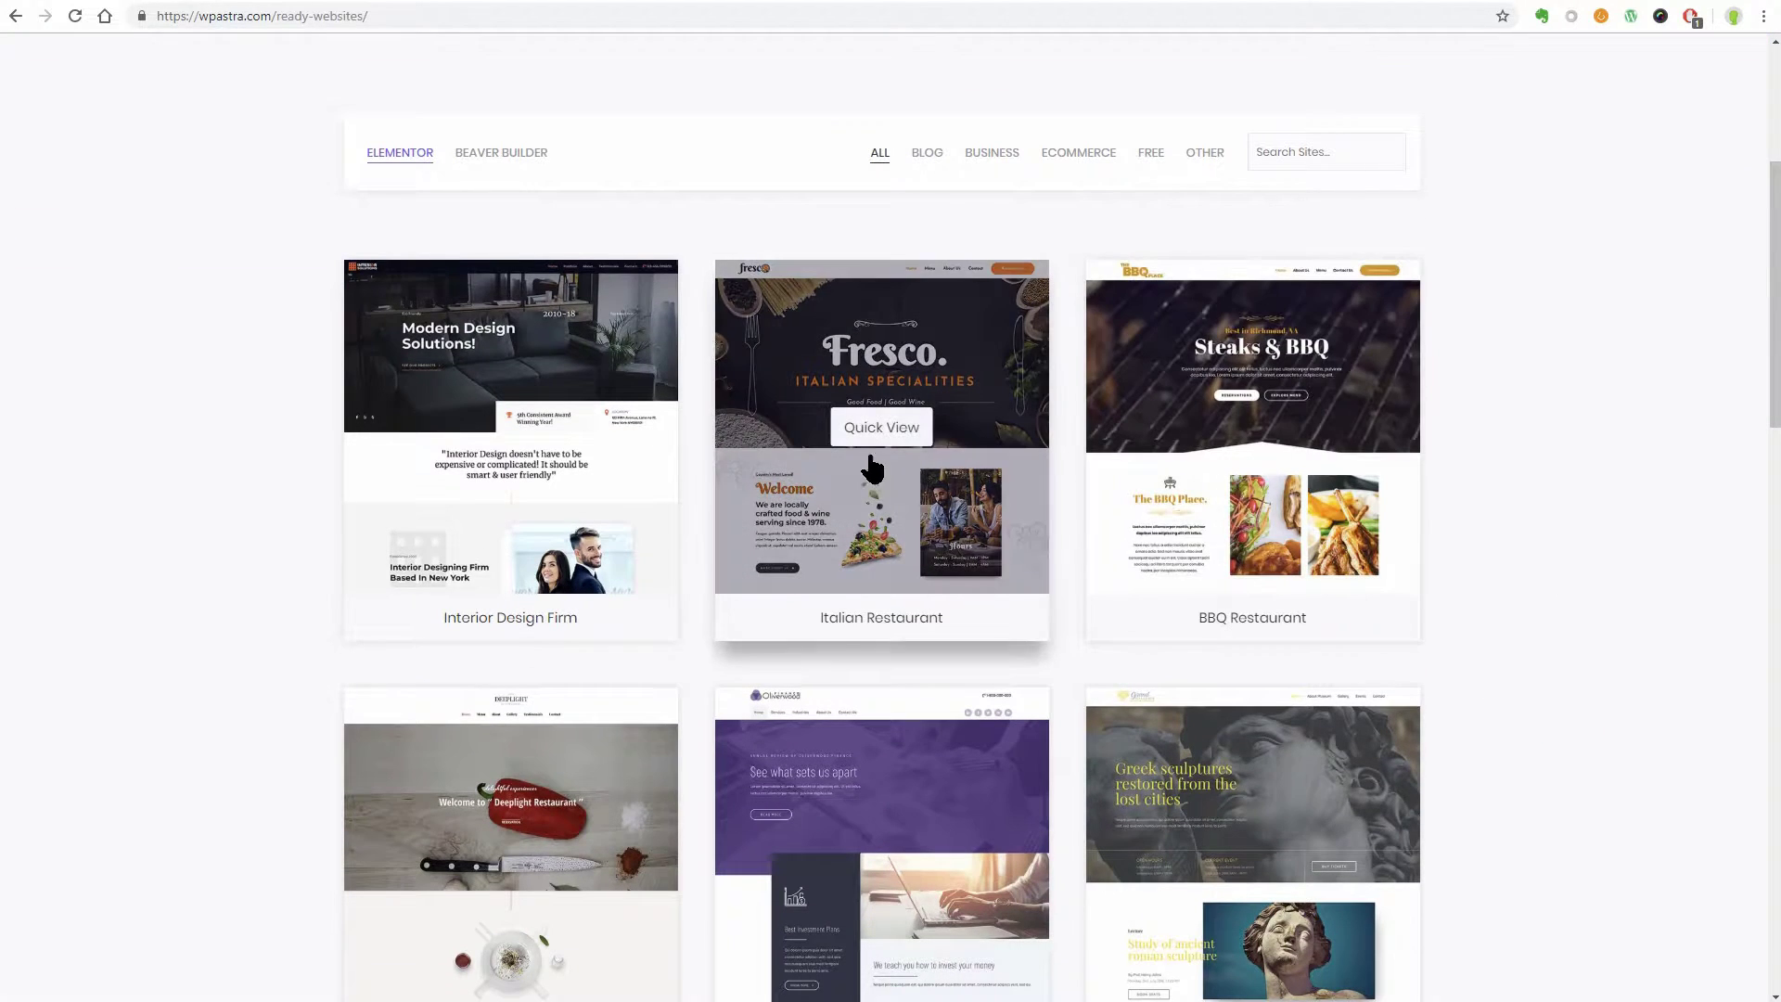
click(868, 423)
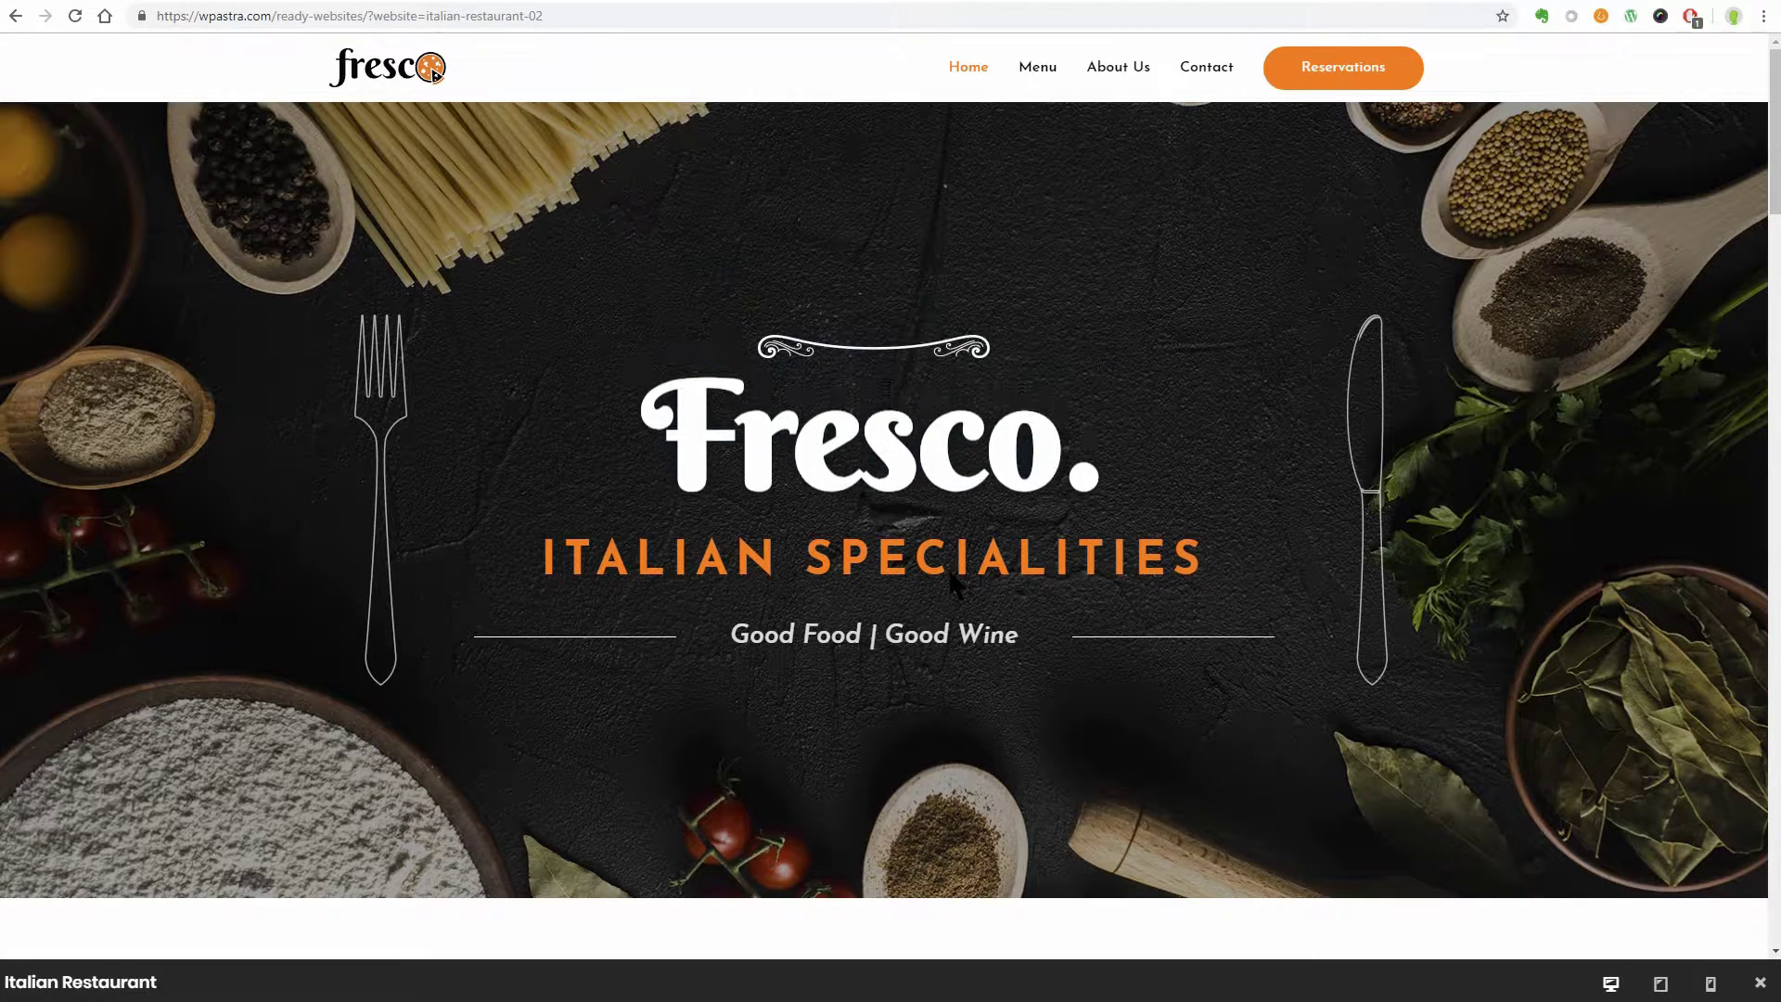
click(1663, 985)
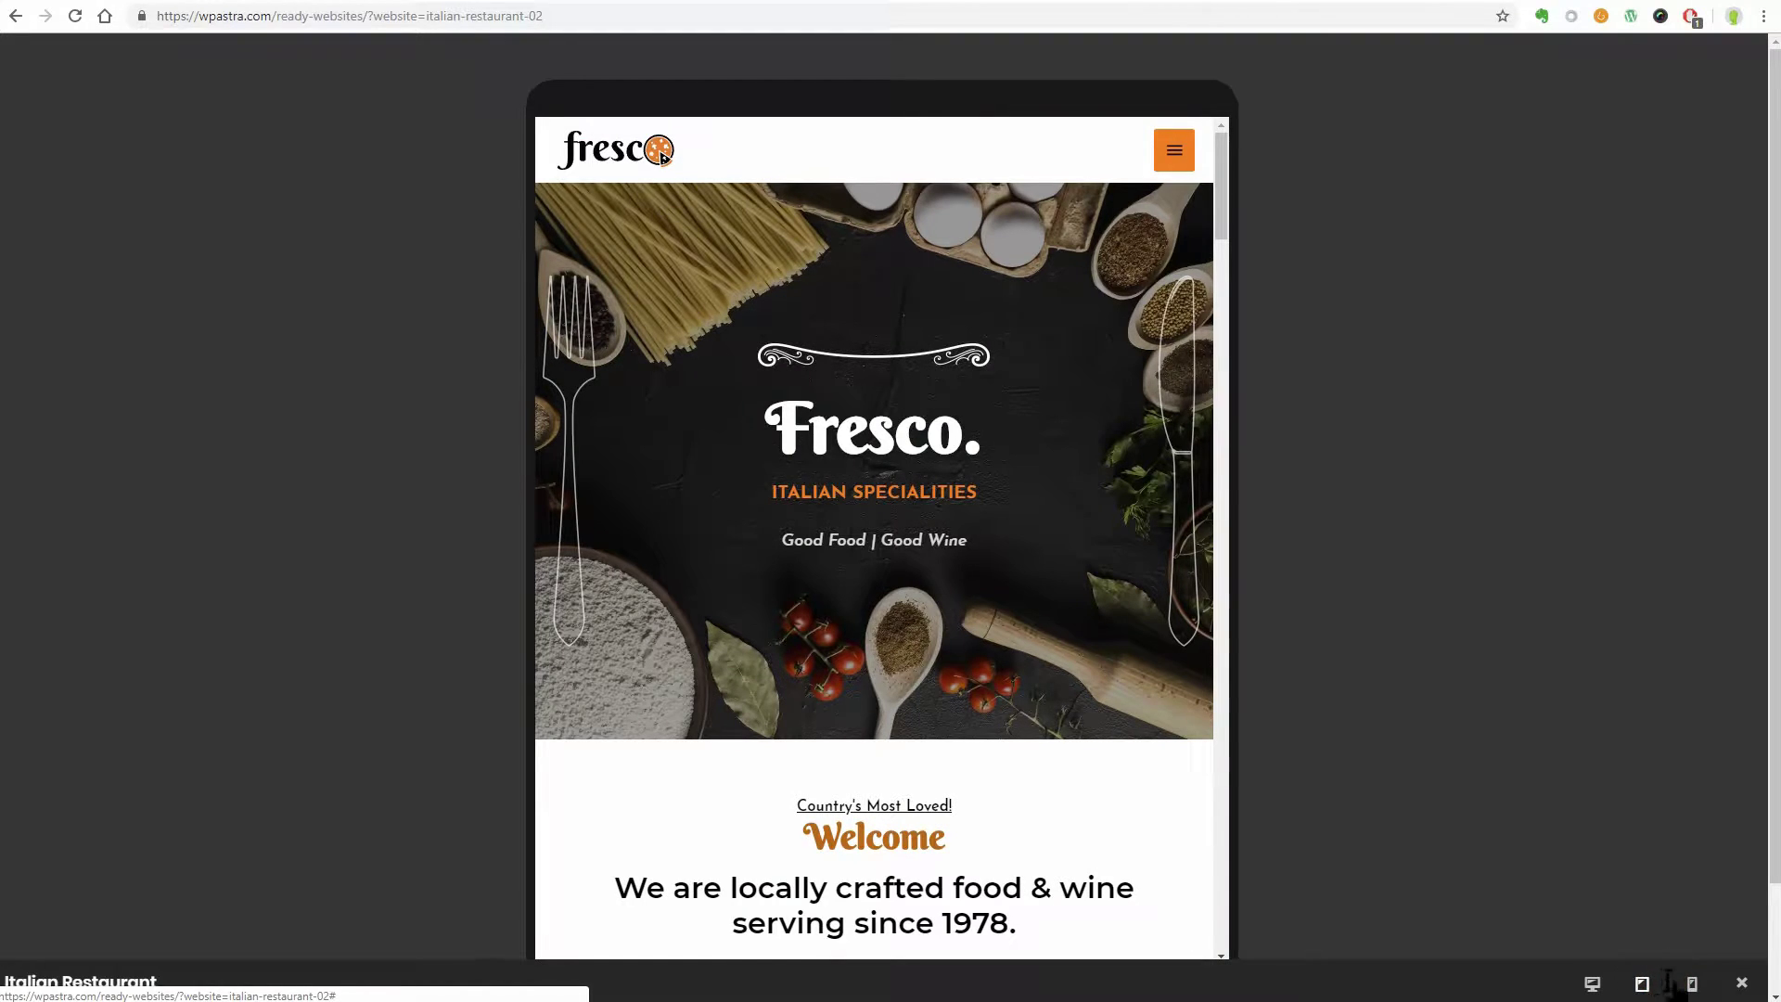
click(1692, 984)
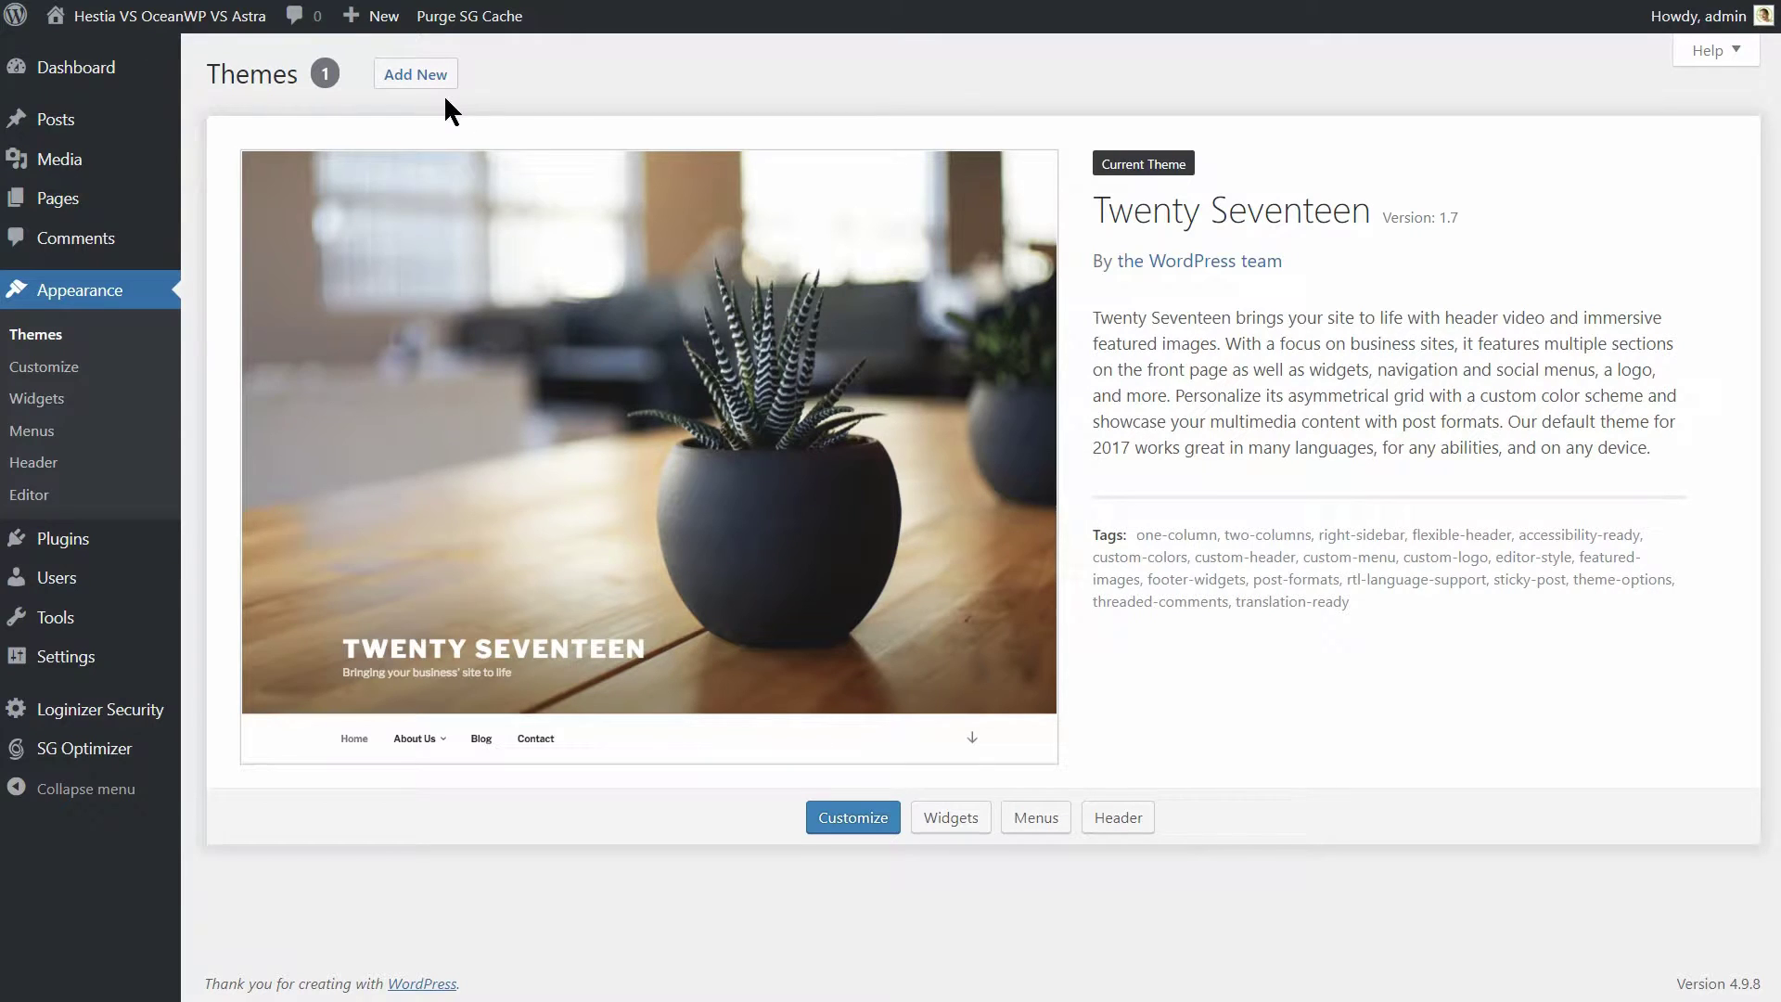
Install and activate the Astra theme from the WordPress theme directory
click(436, 80)
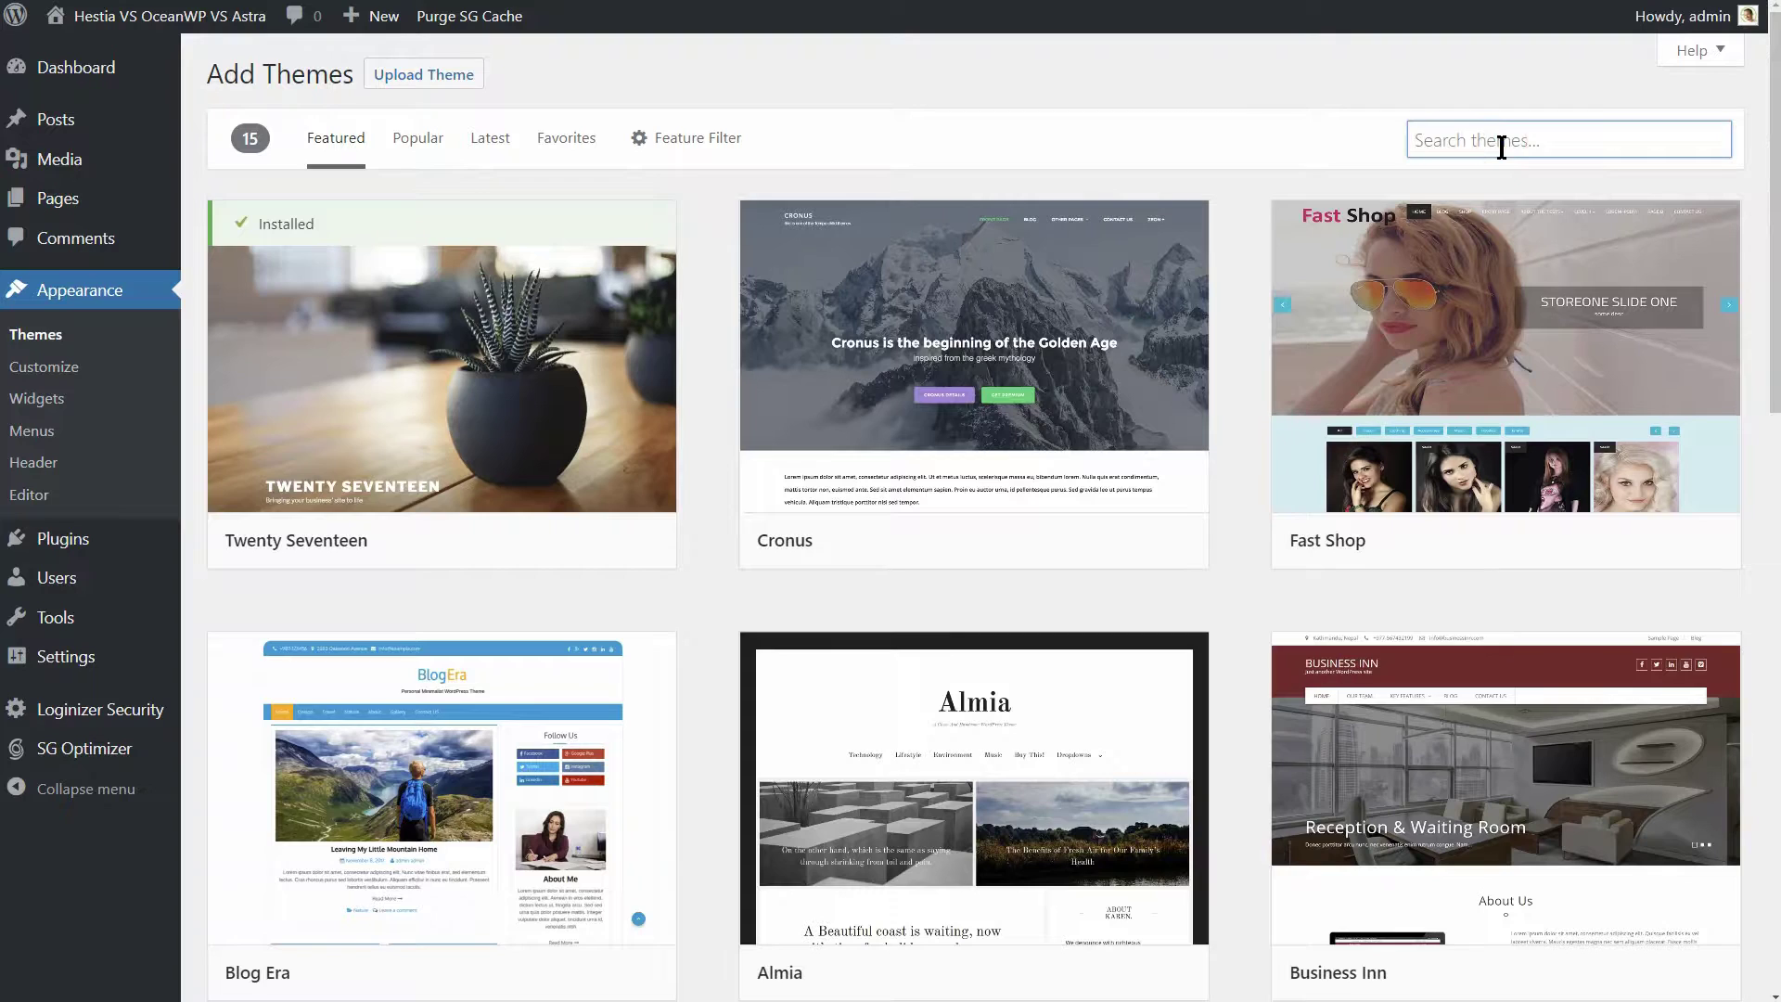
click(1503, 141)
text(Astra)
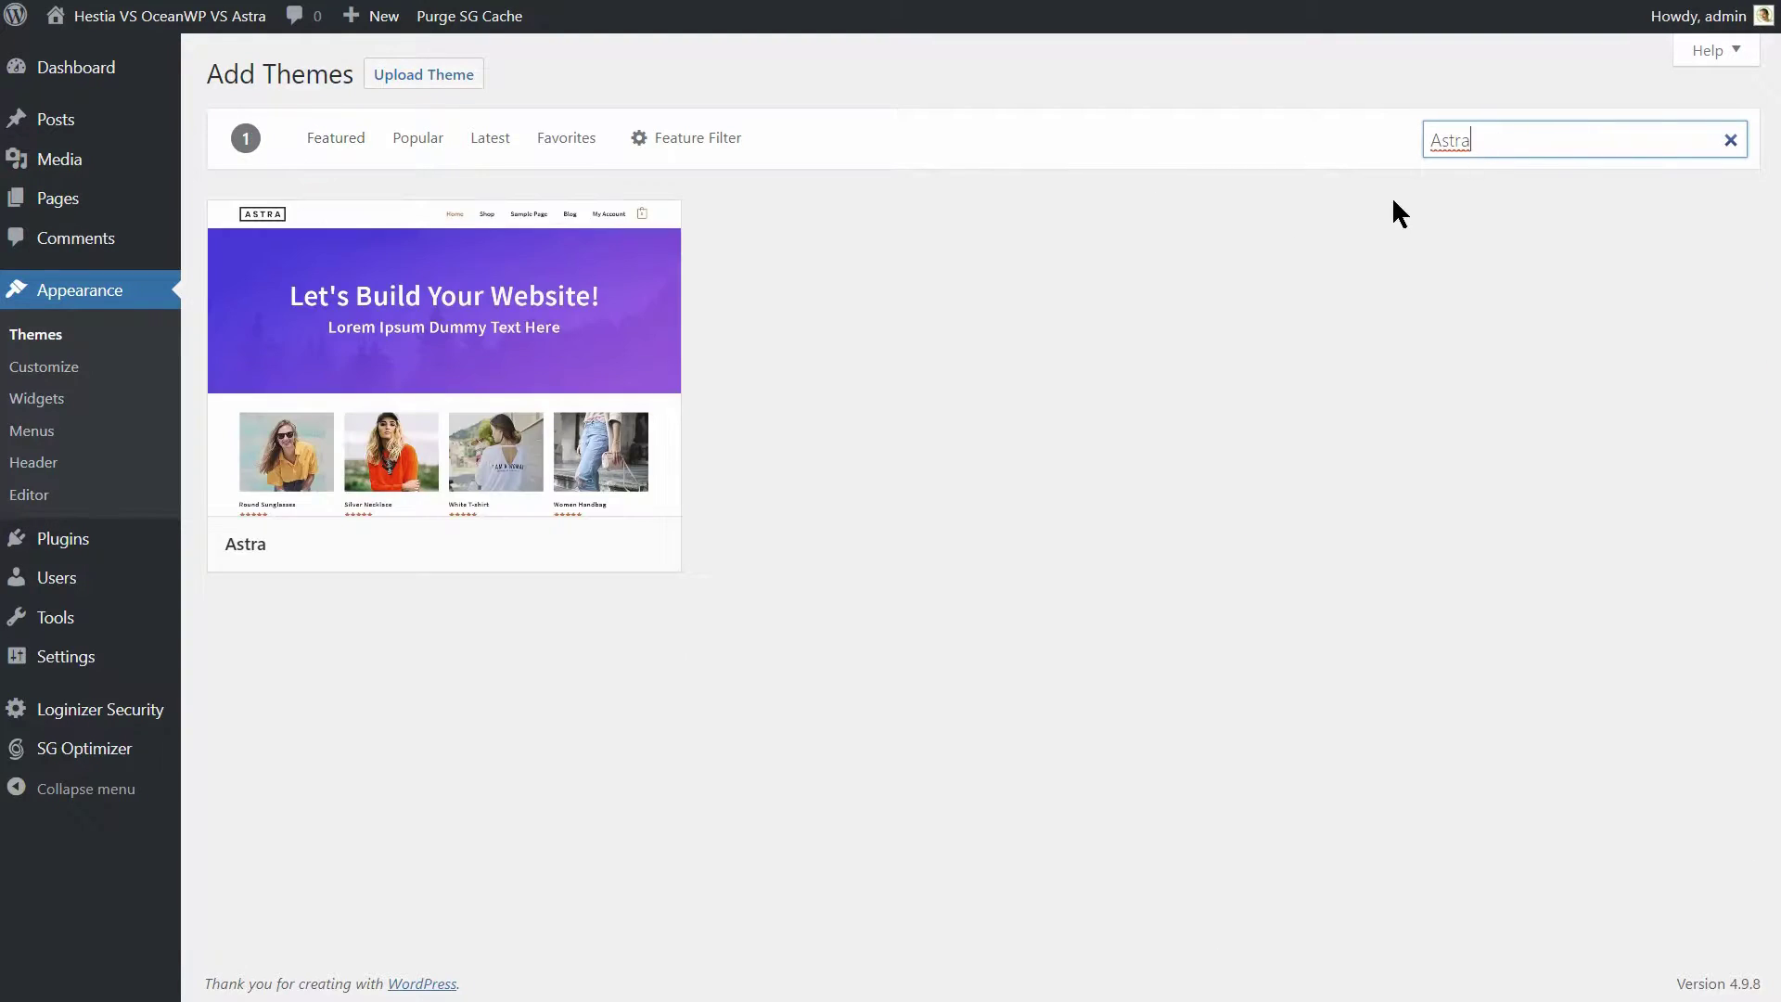
mouse_move(625, 517)
click(548, 546)
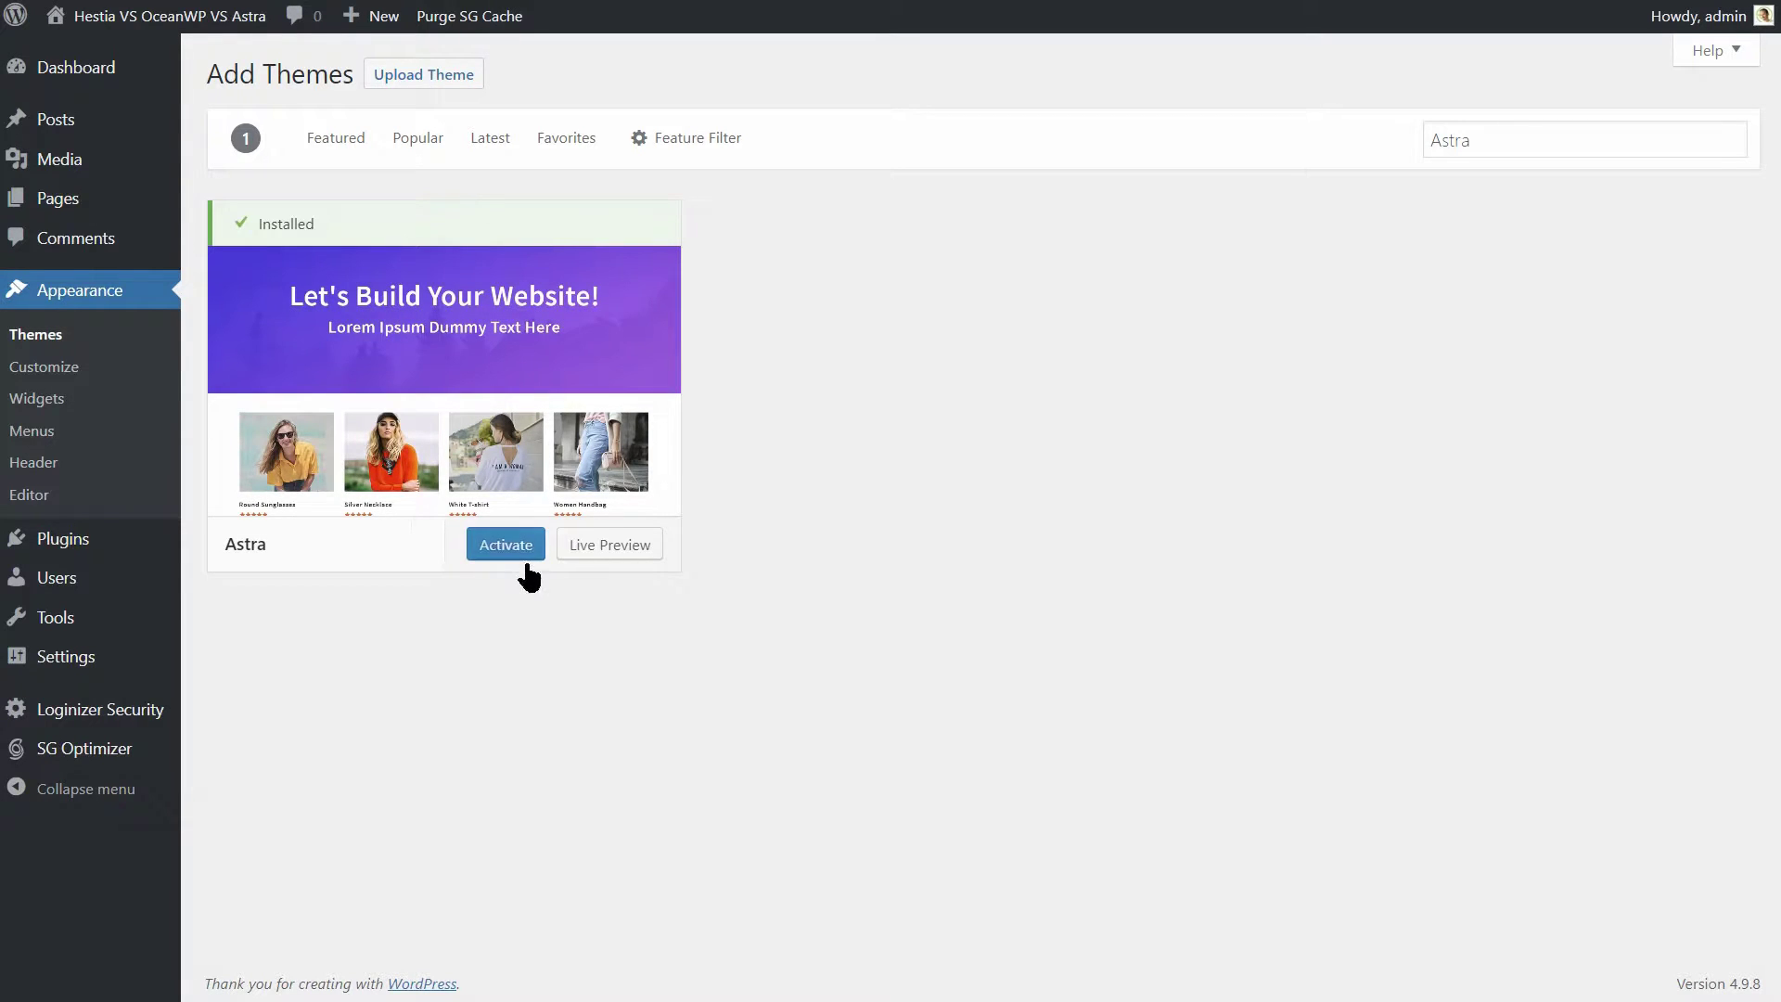
click(510, 551)
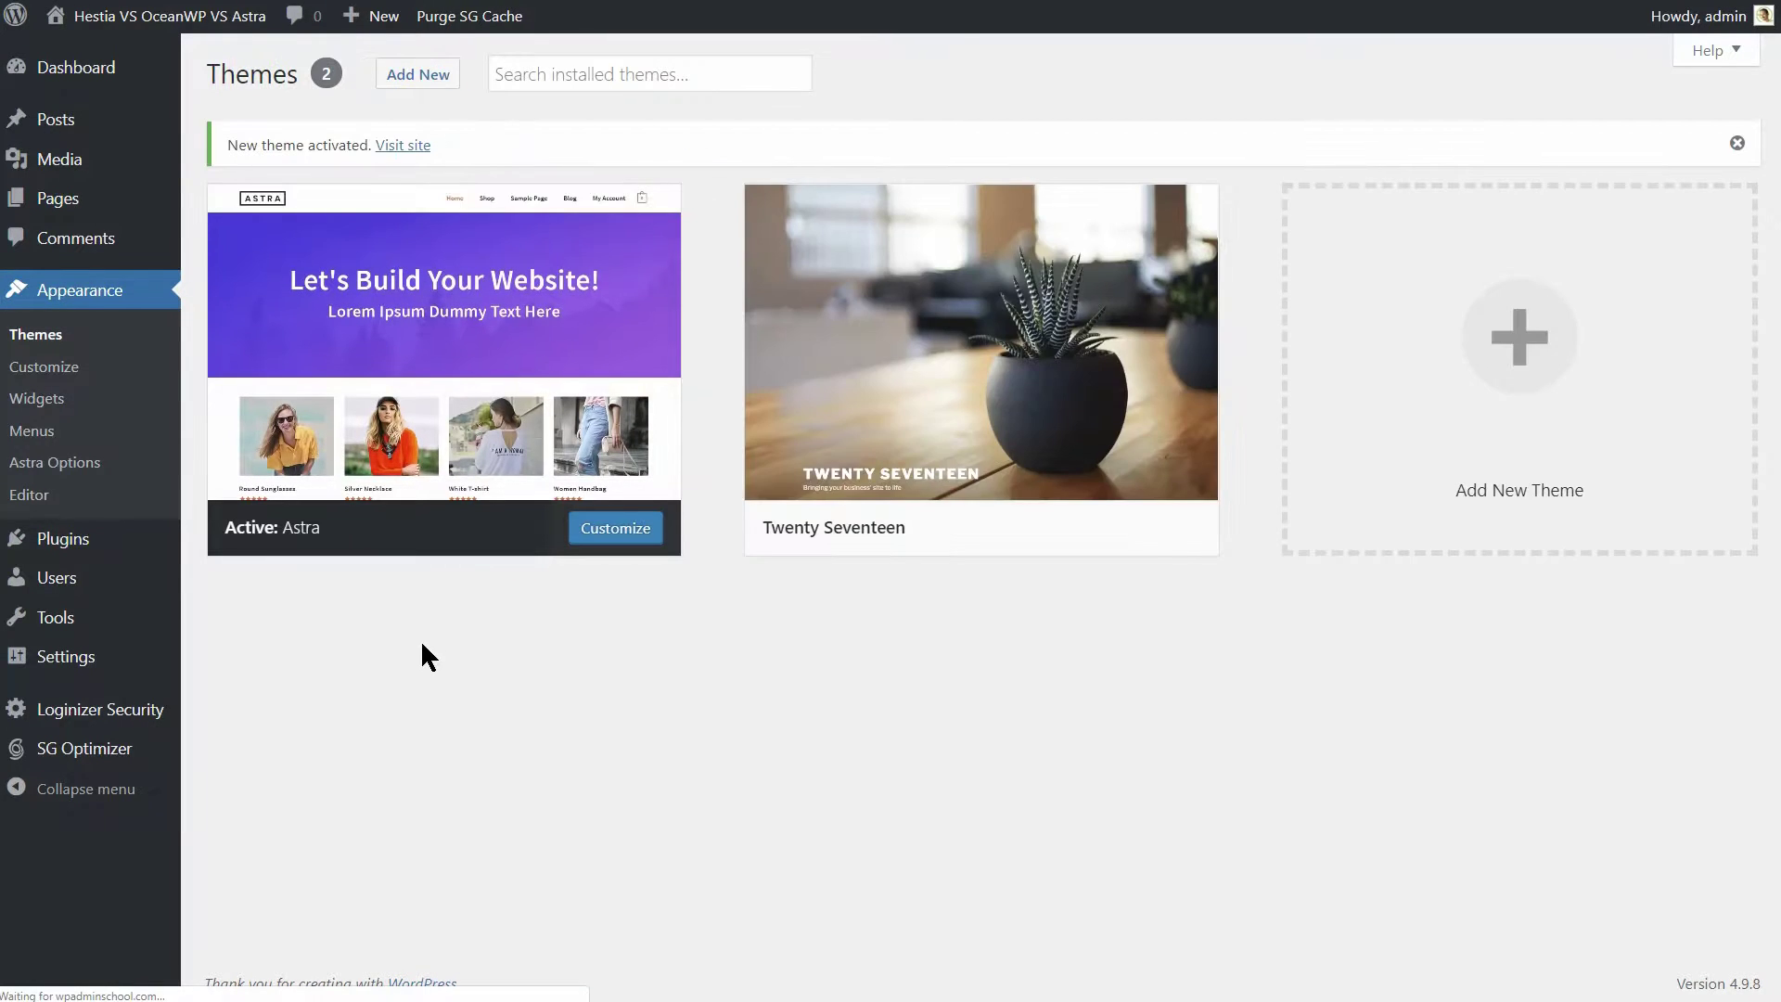
Activate the Astra Starter Sites plugin and open its Astra Sites library
mouse_move(139, 543)
click(221, 575)
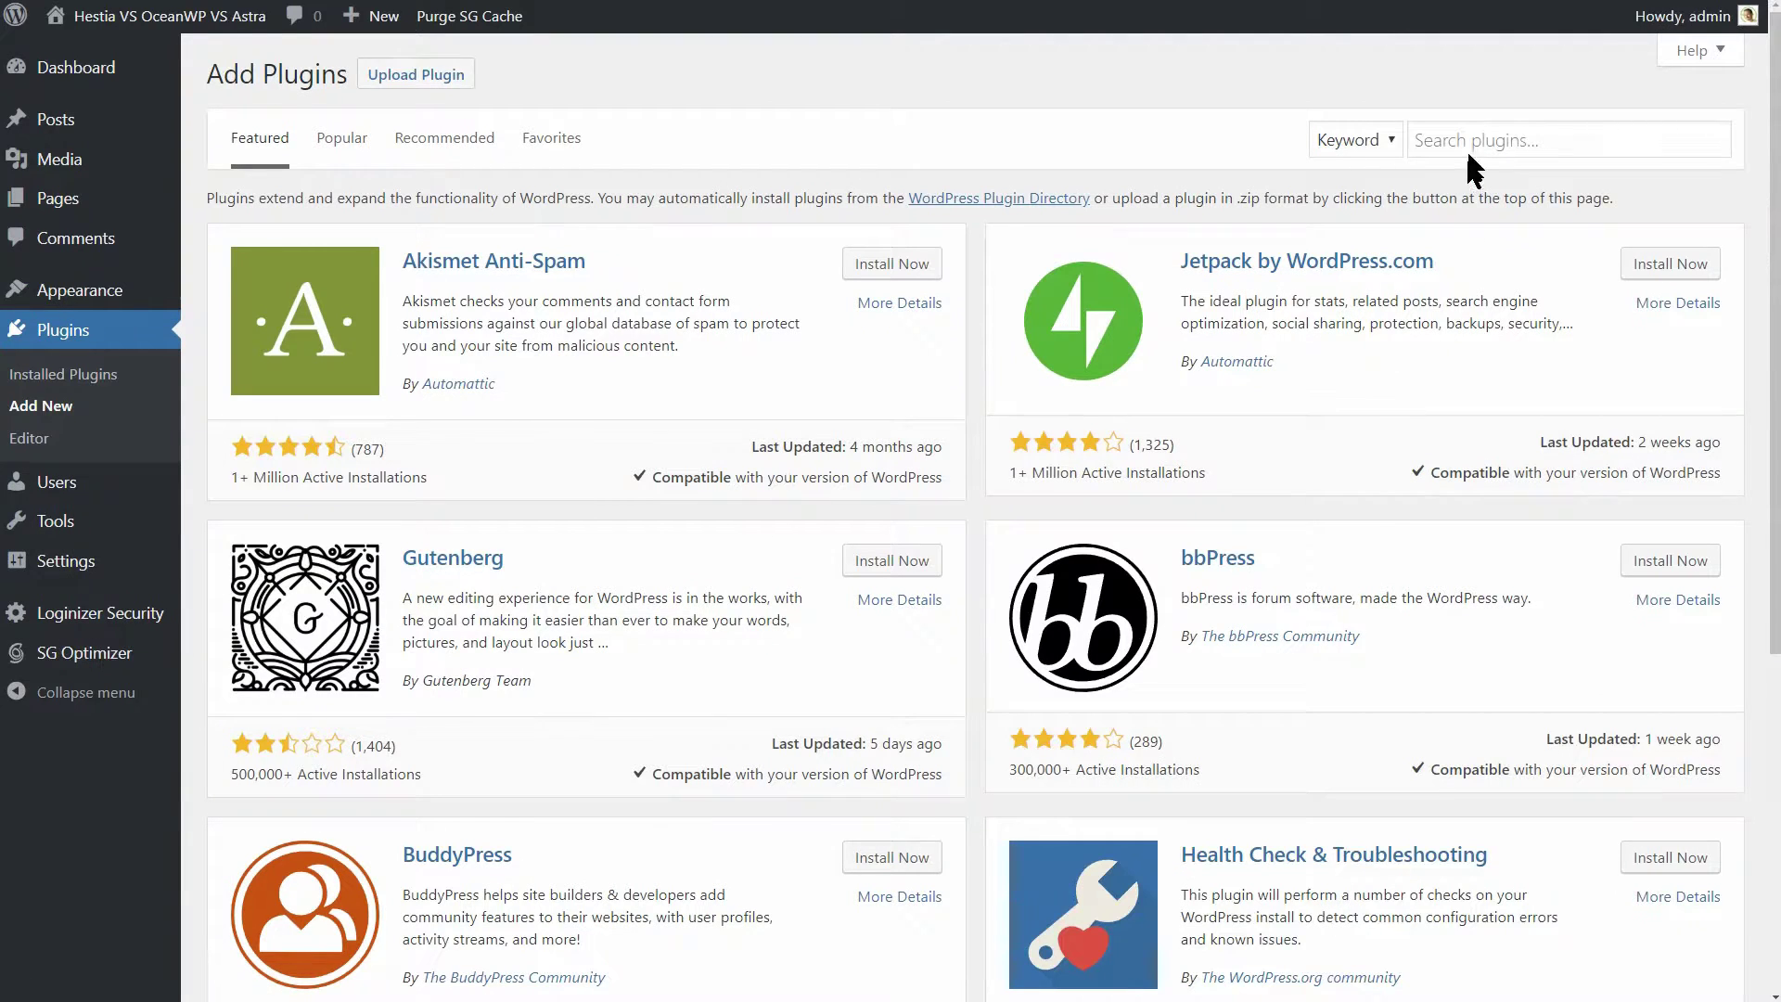
click(1464, 142)
text(Astra Starter Sites)
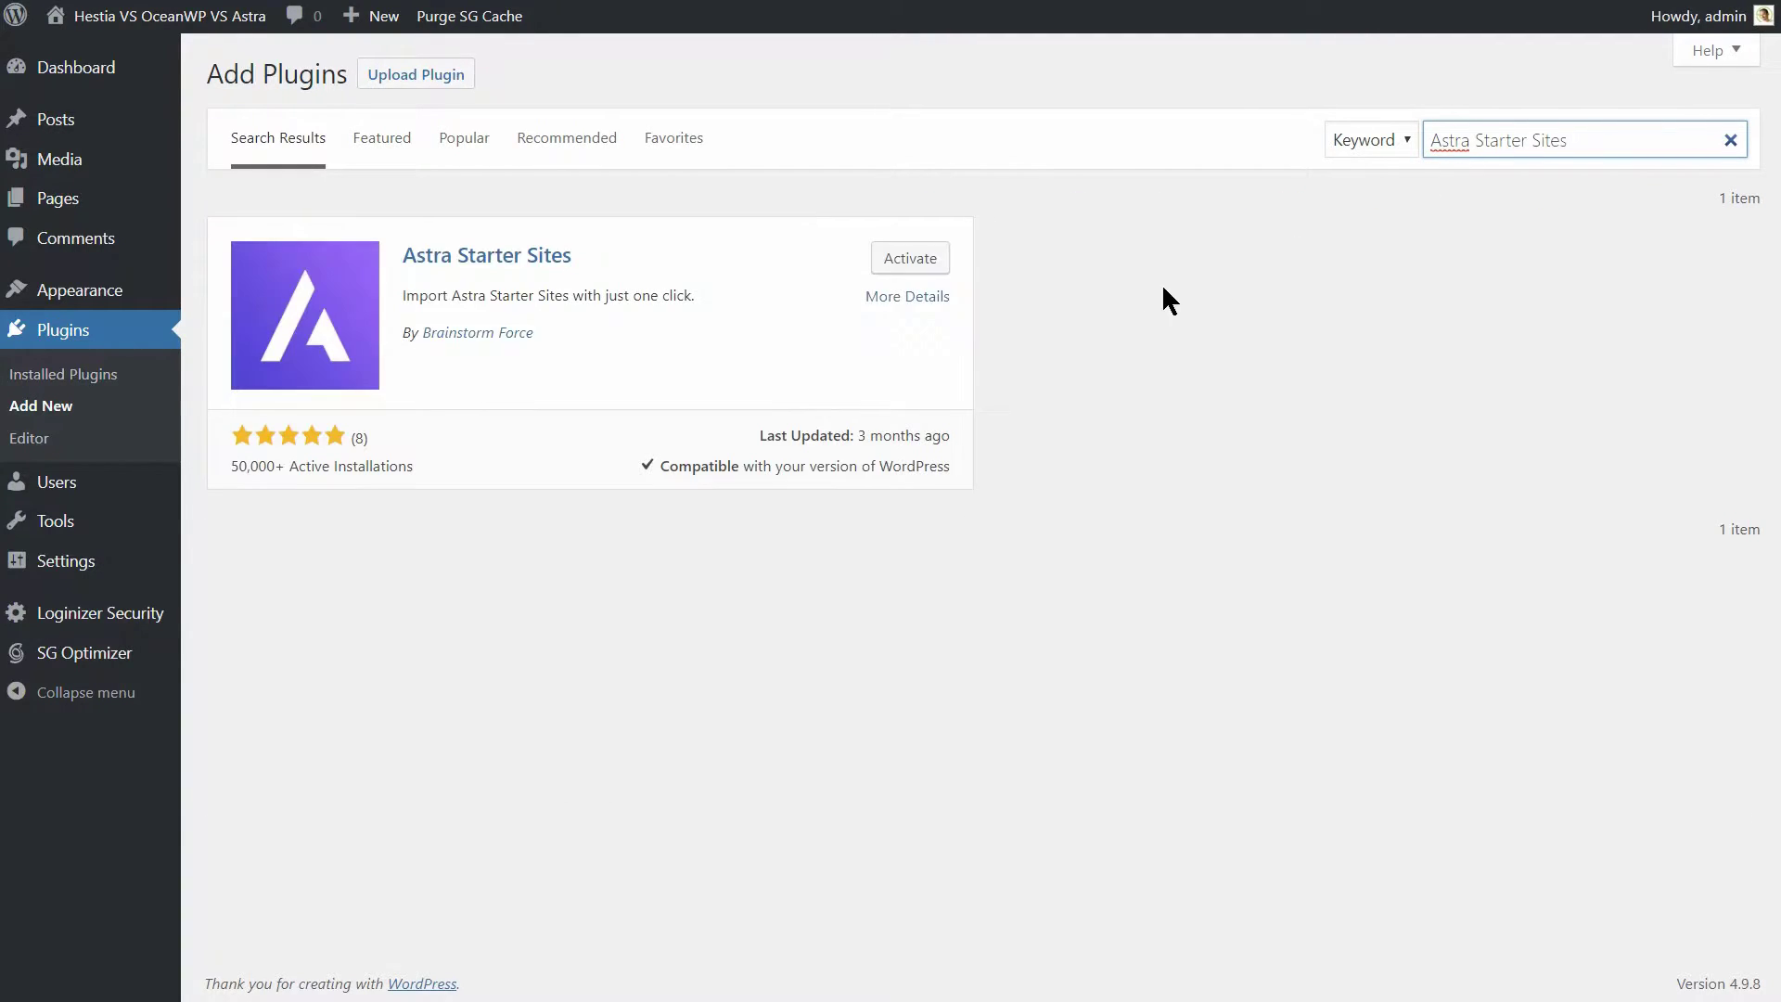
click(915, 269)
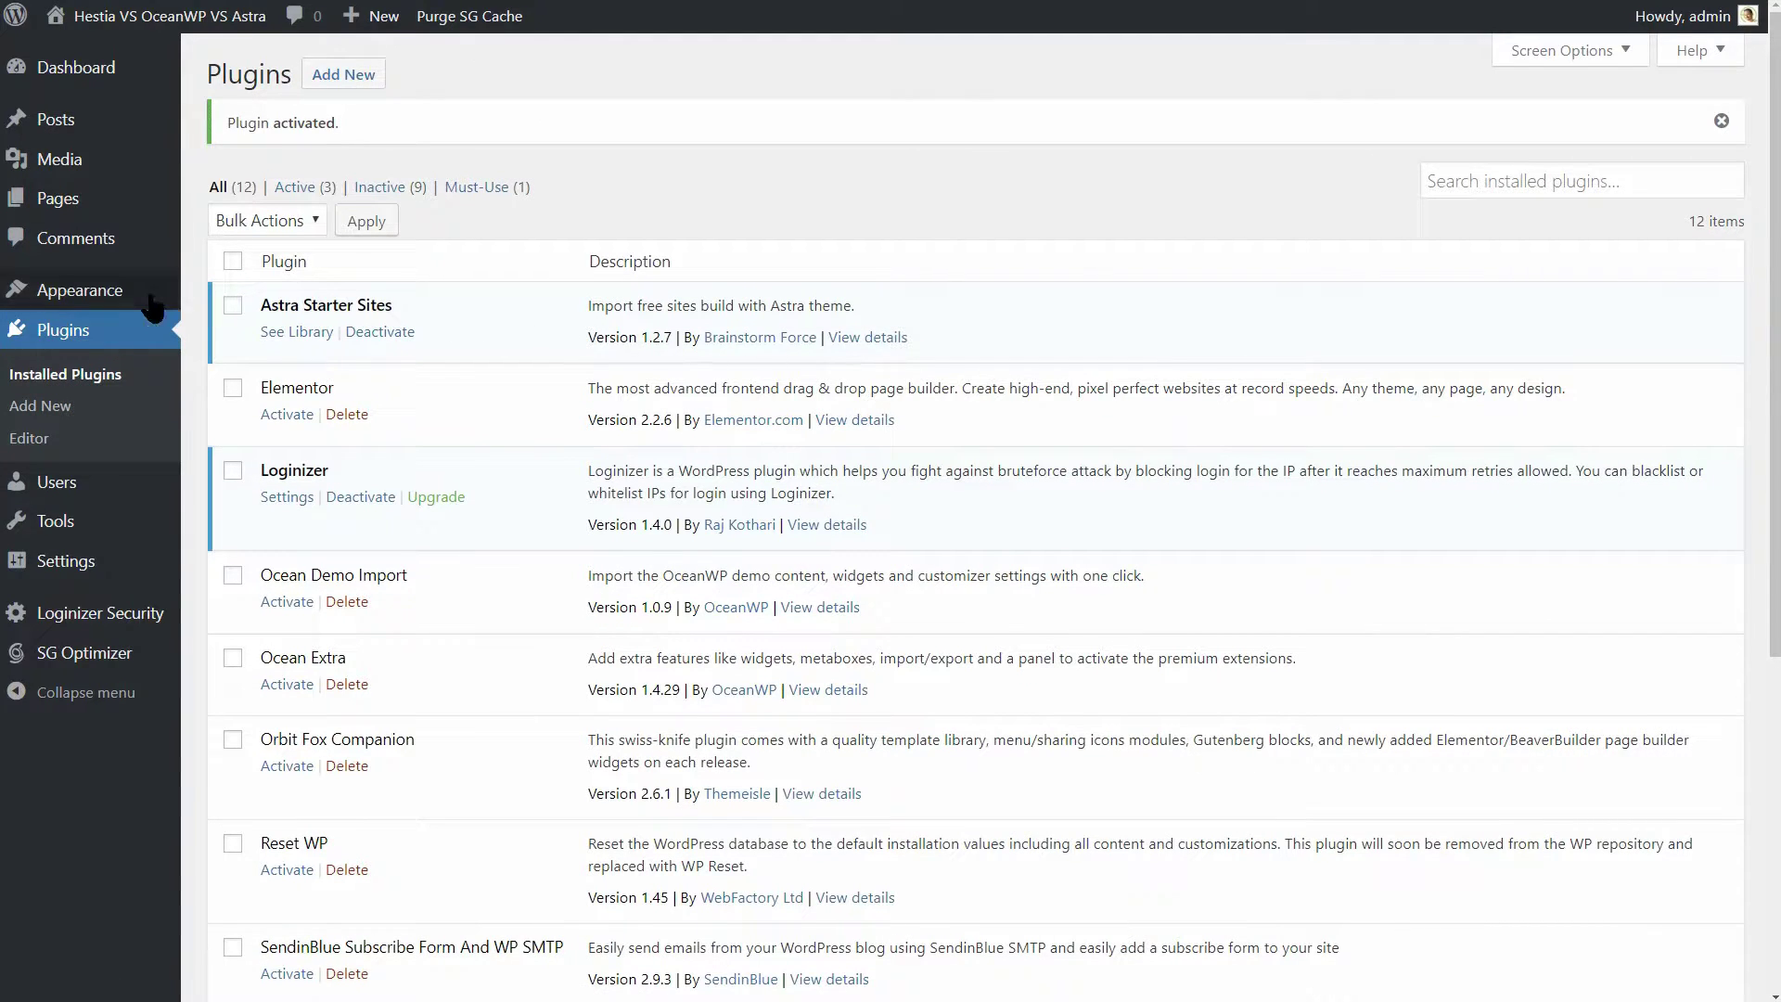
mouse_move(121, 291)
click(252, 454)
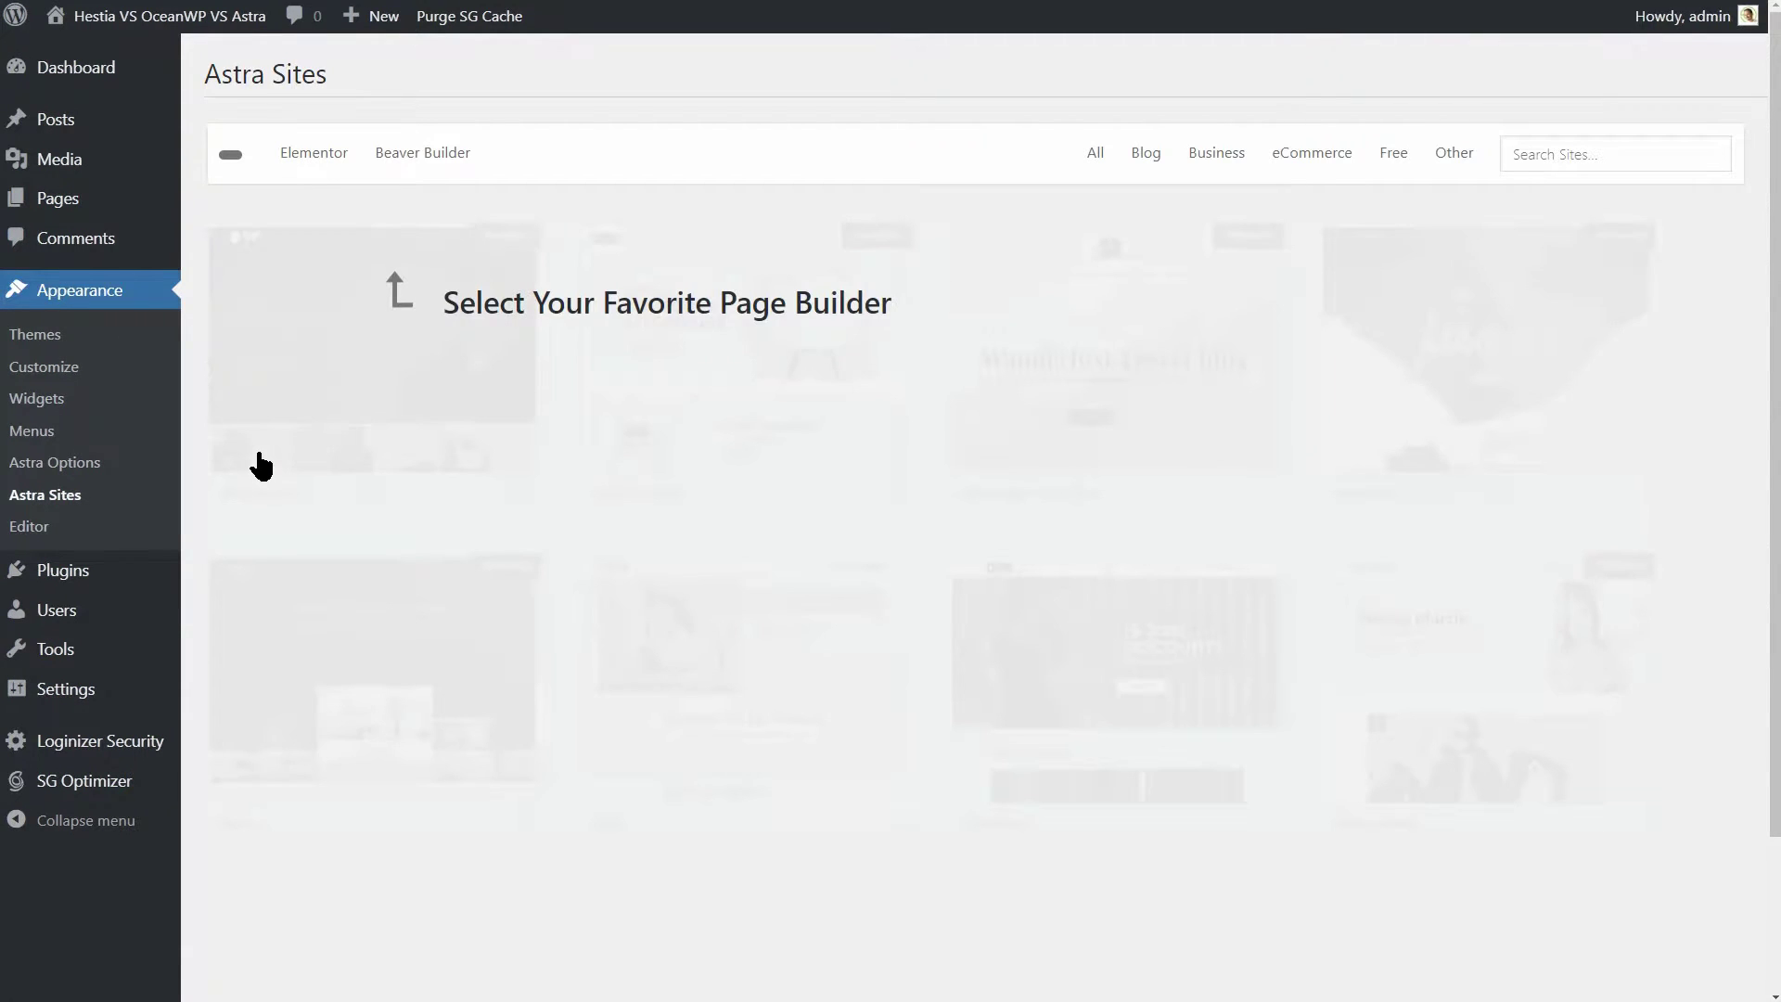
Preview the Italian Restaurant site among the Elementor starter sites, then close it
click(329, 162)
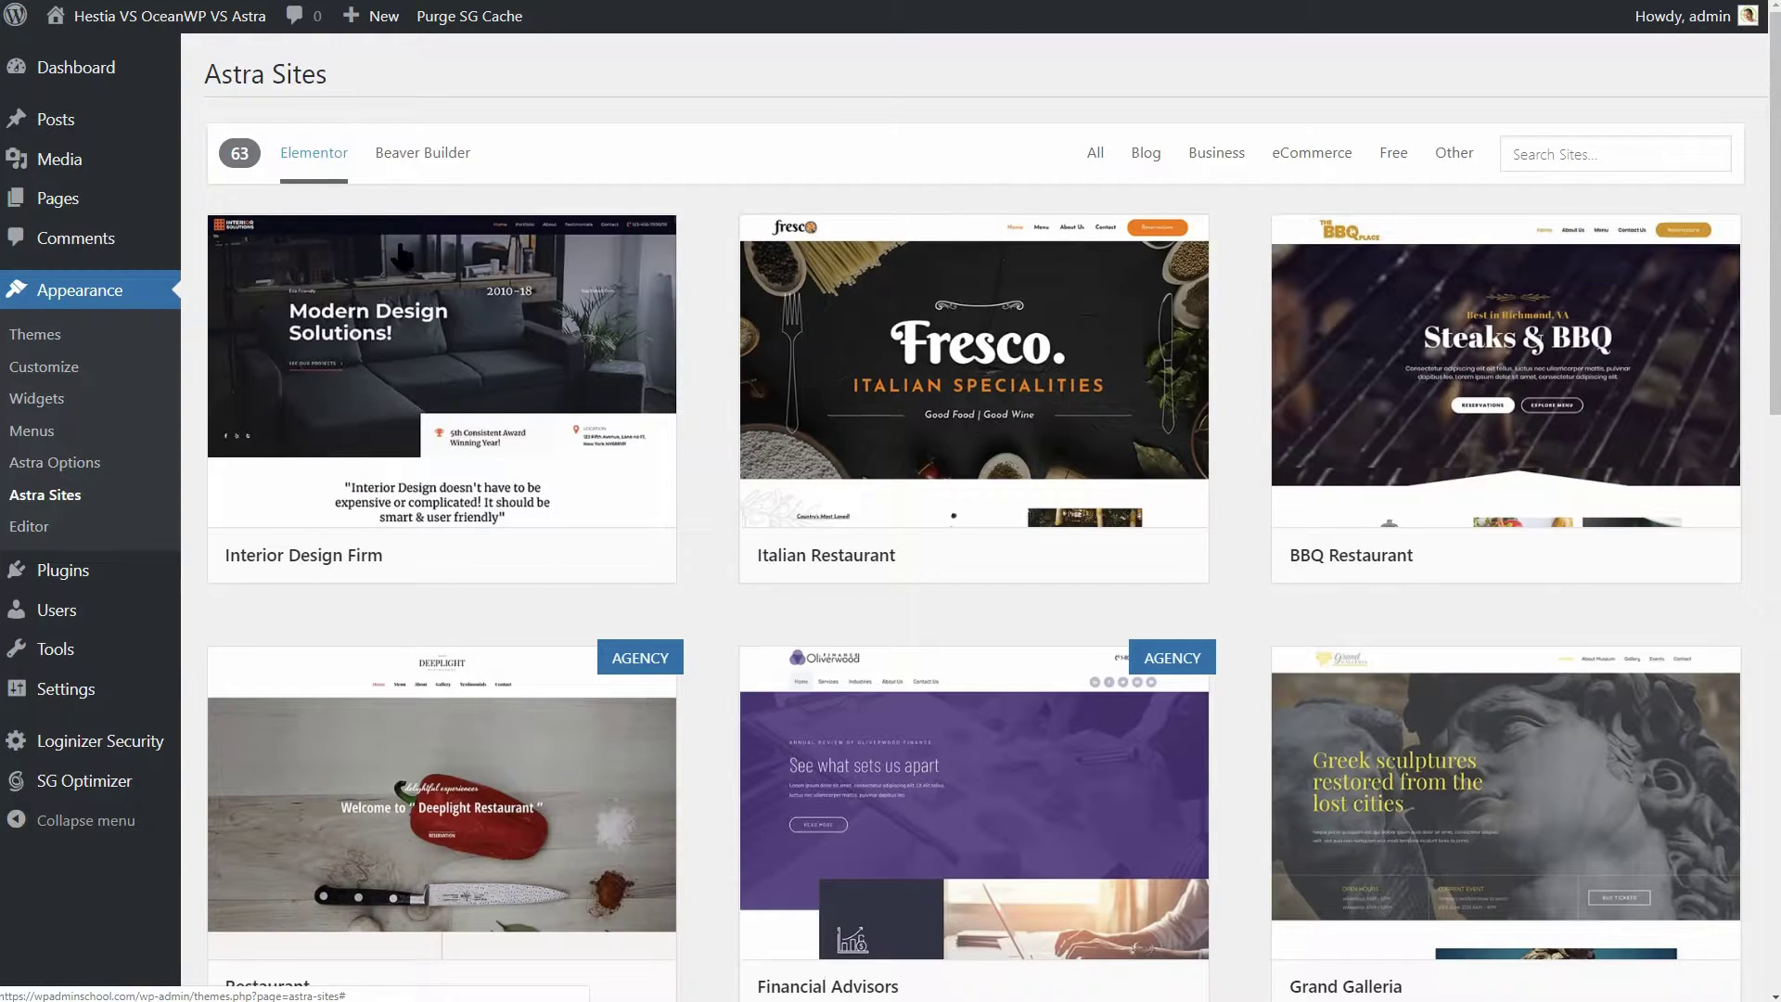
mouse_move(917, 390)
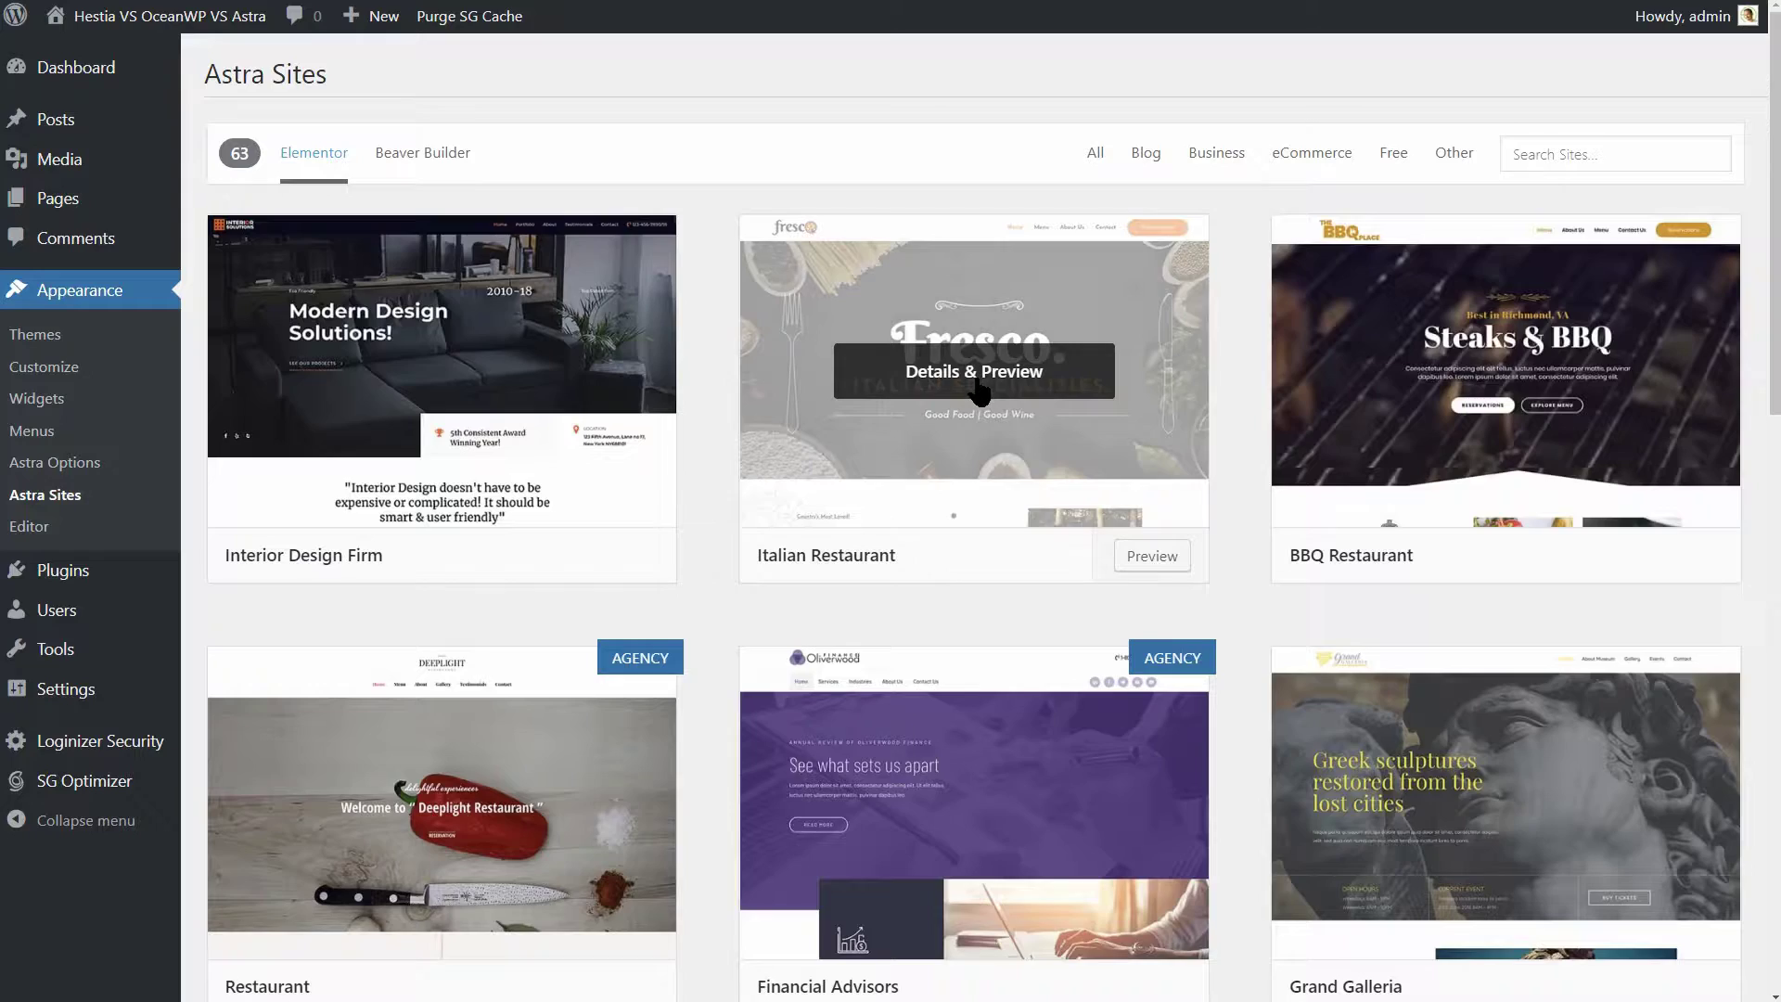
click(977, 380)
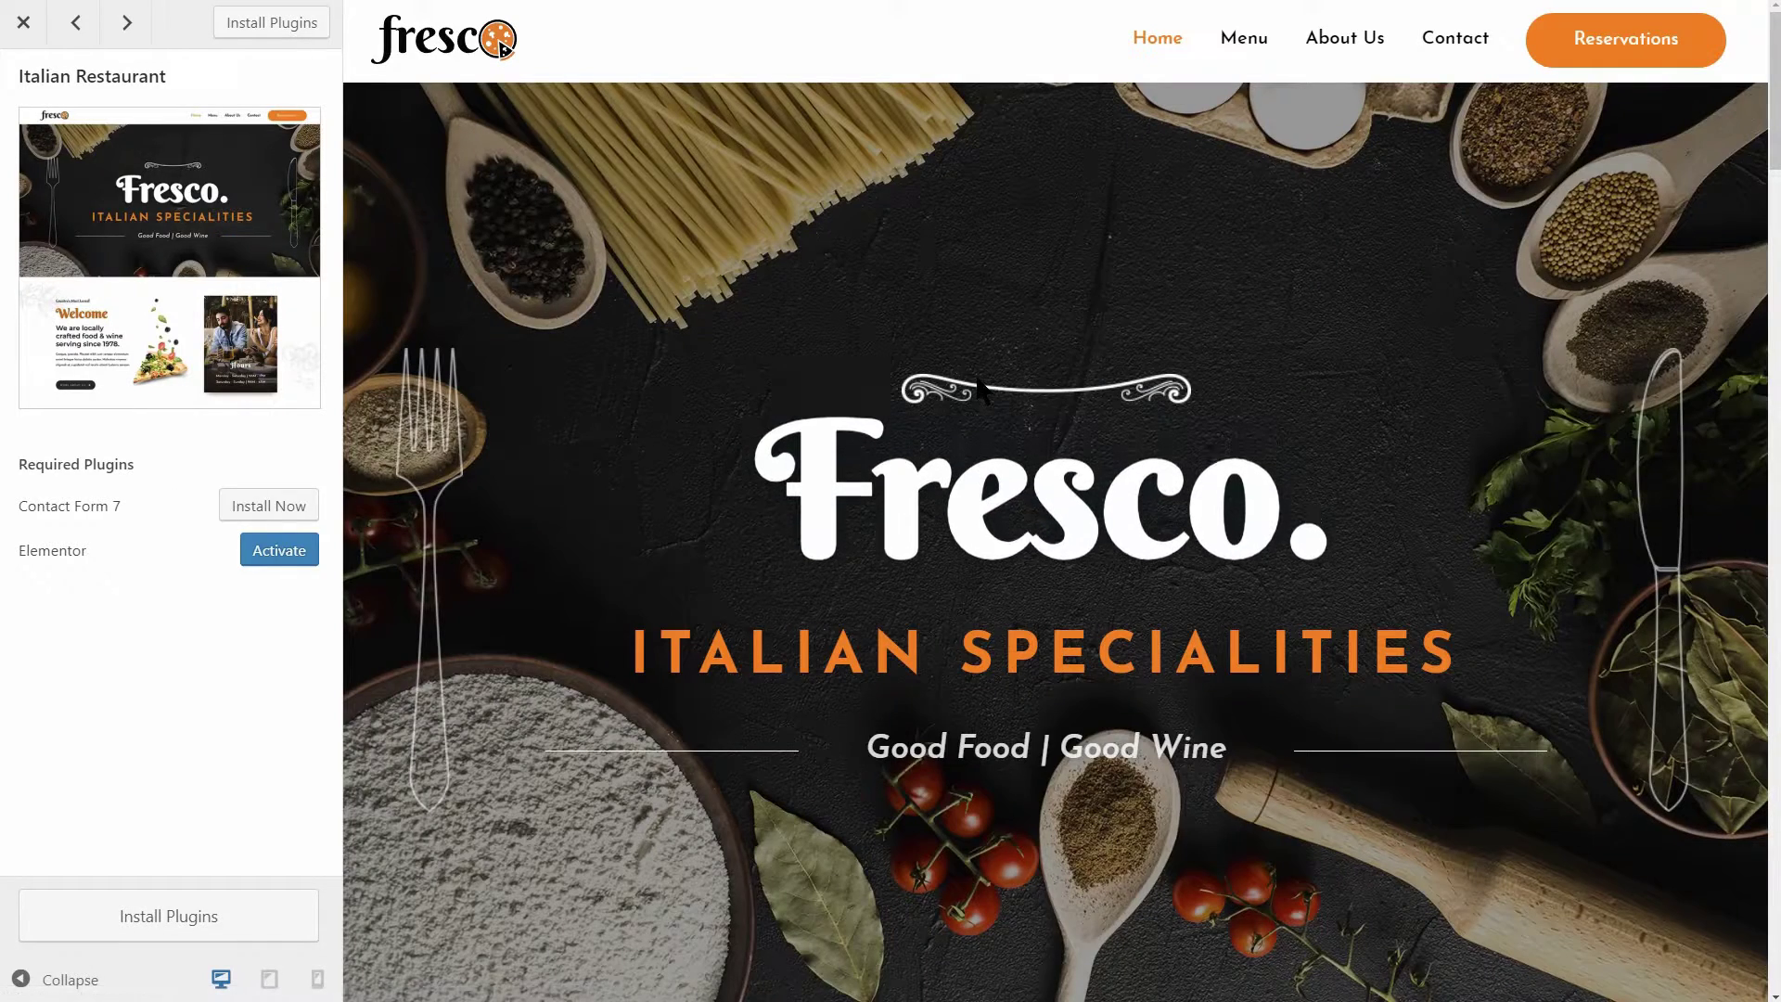
scroll(1429, 498, down, 1)
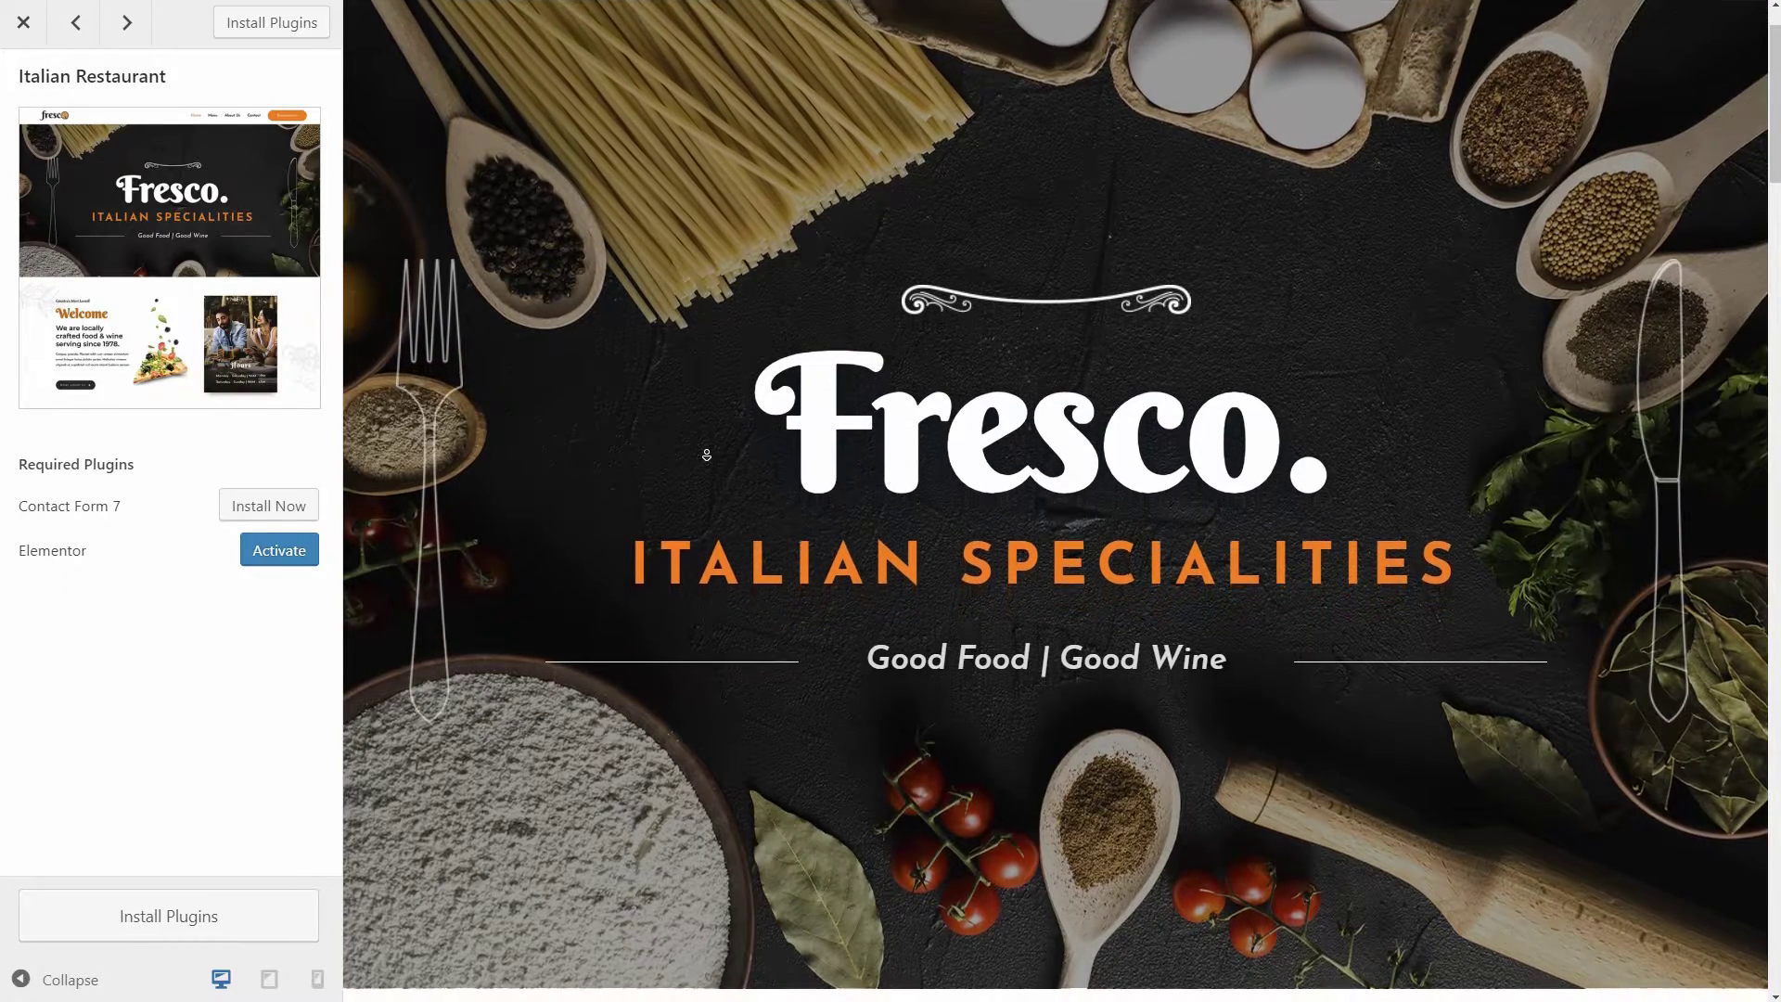
click(24, 23)
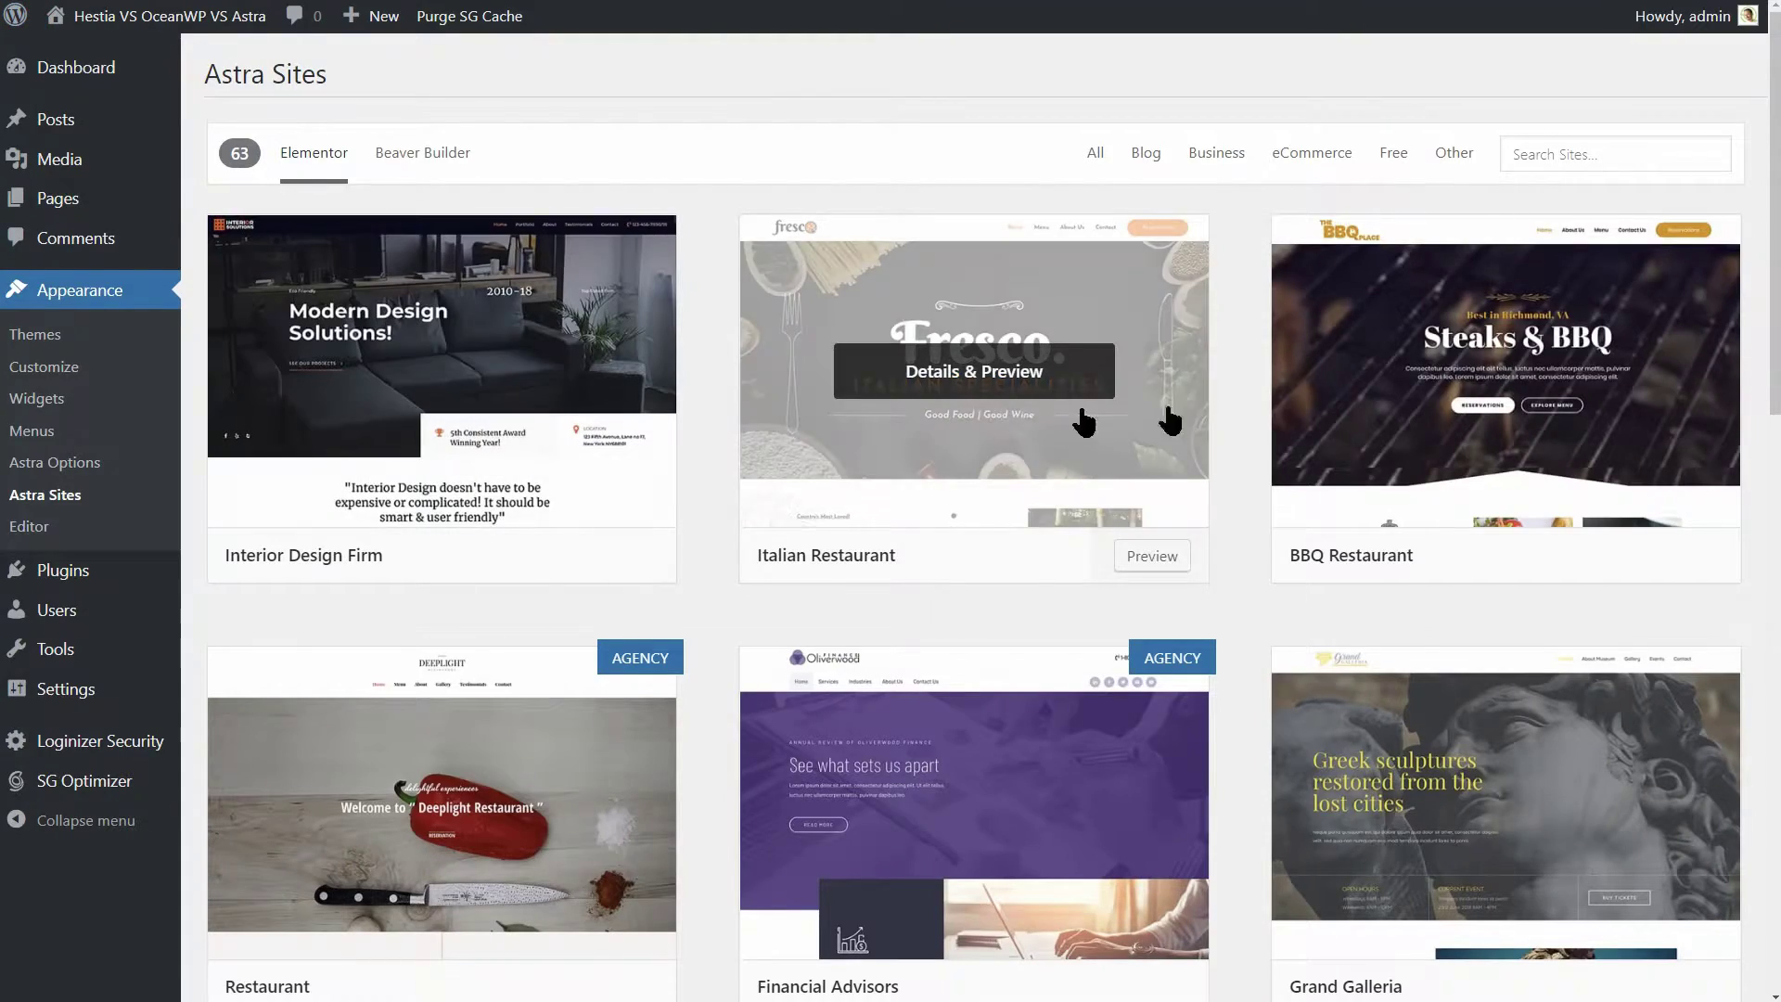
Search starter sites for 'product' and preview the Product Landing Page template
click(1542, 156)
text(product)
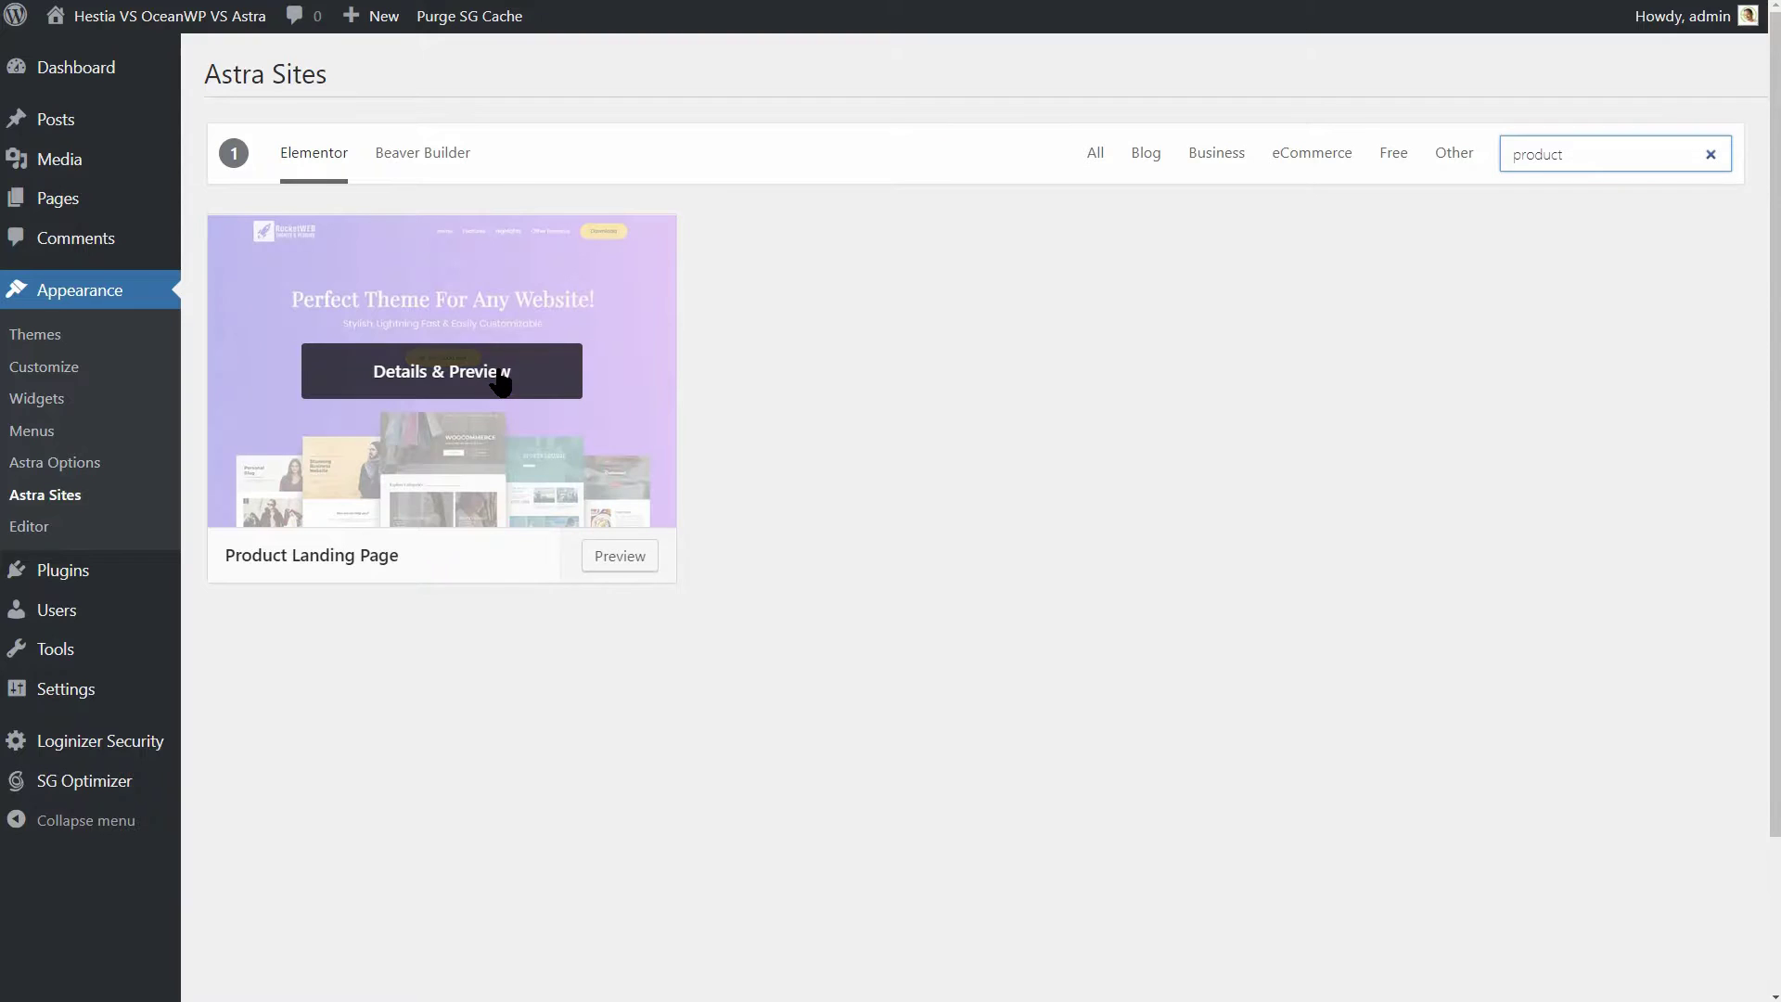
click(501, 375)
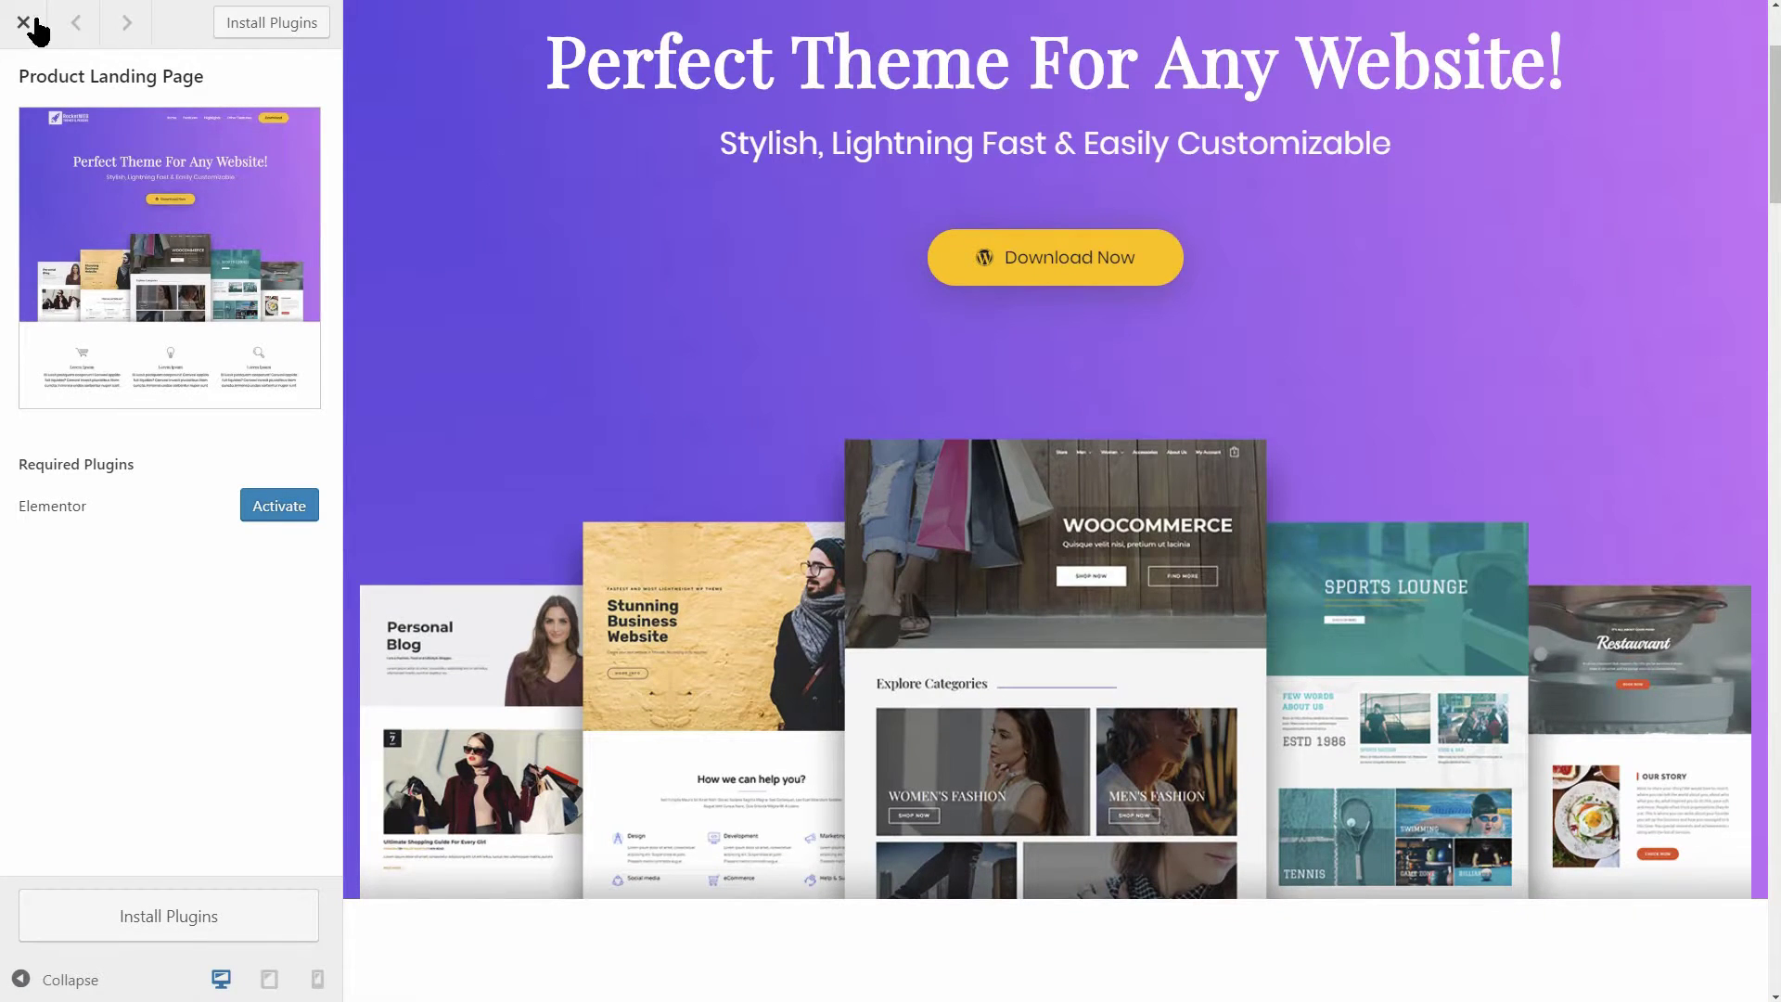
click(27, 21)
mouse_move(26, 26)
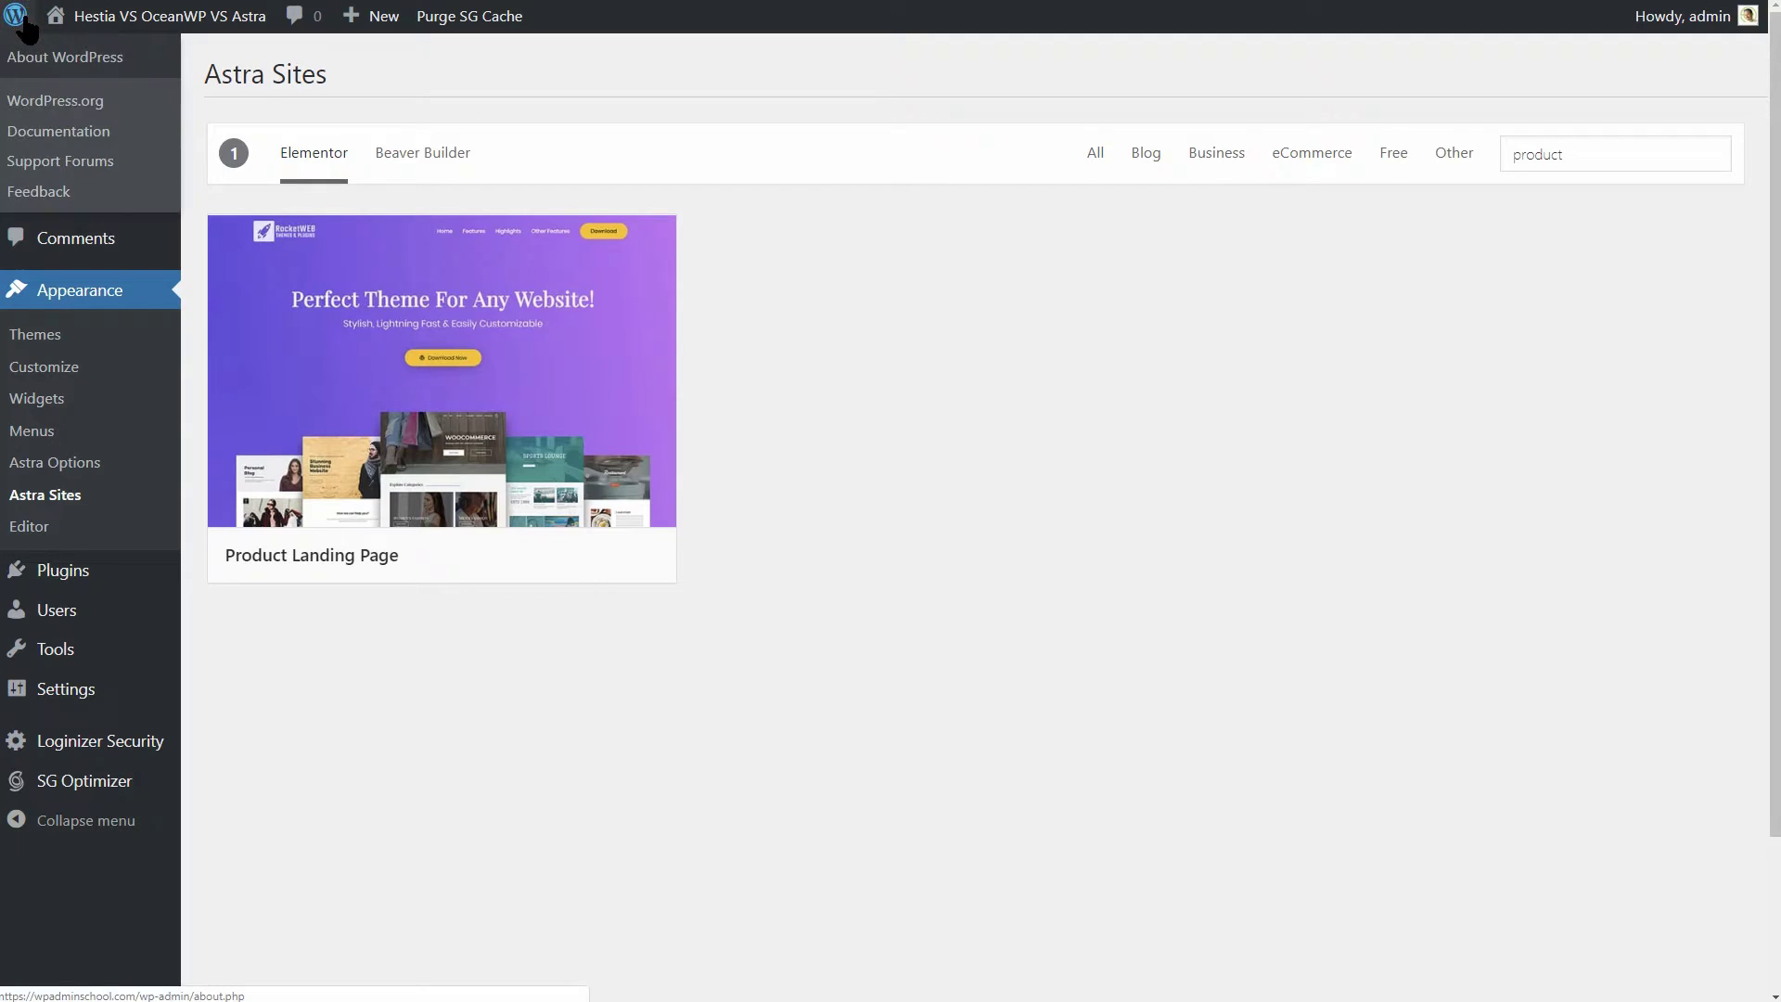
Launch the Astra customizer from Astra Options and view Colors & Background's Base Colors
click(98, 464)
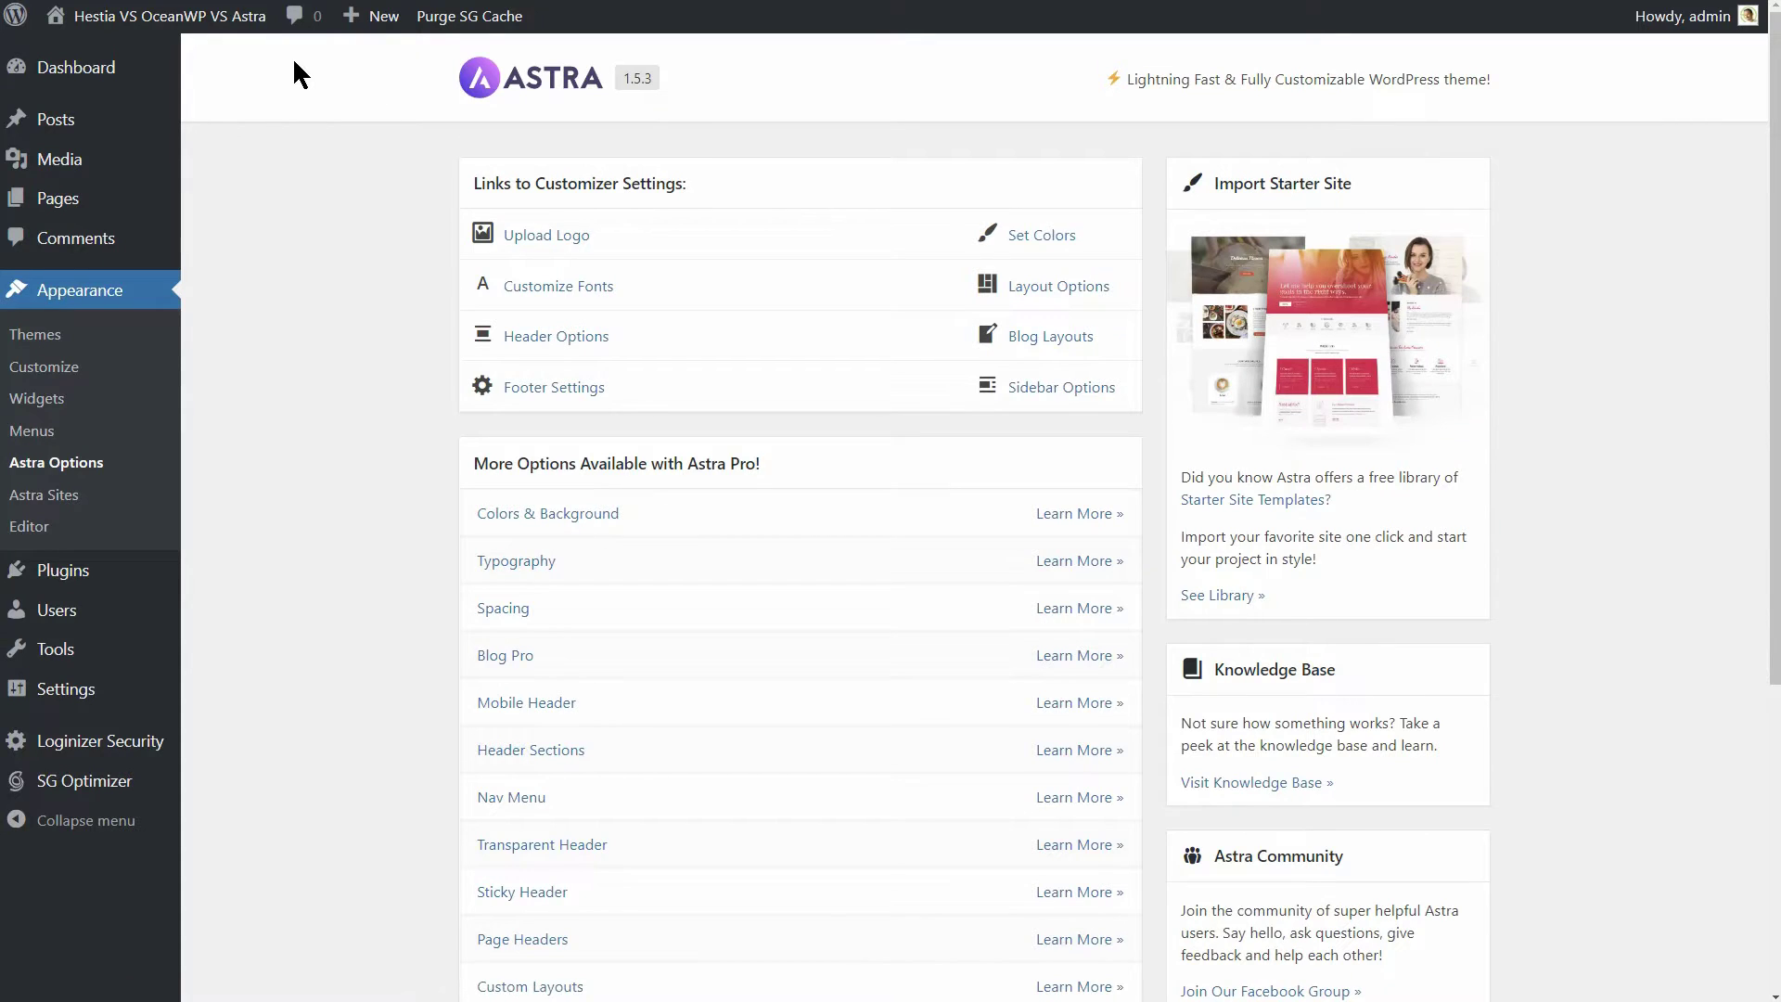
click(44, 366)
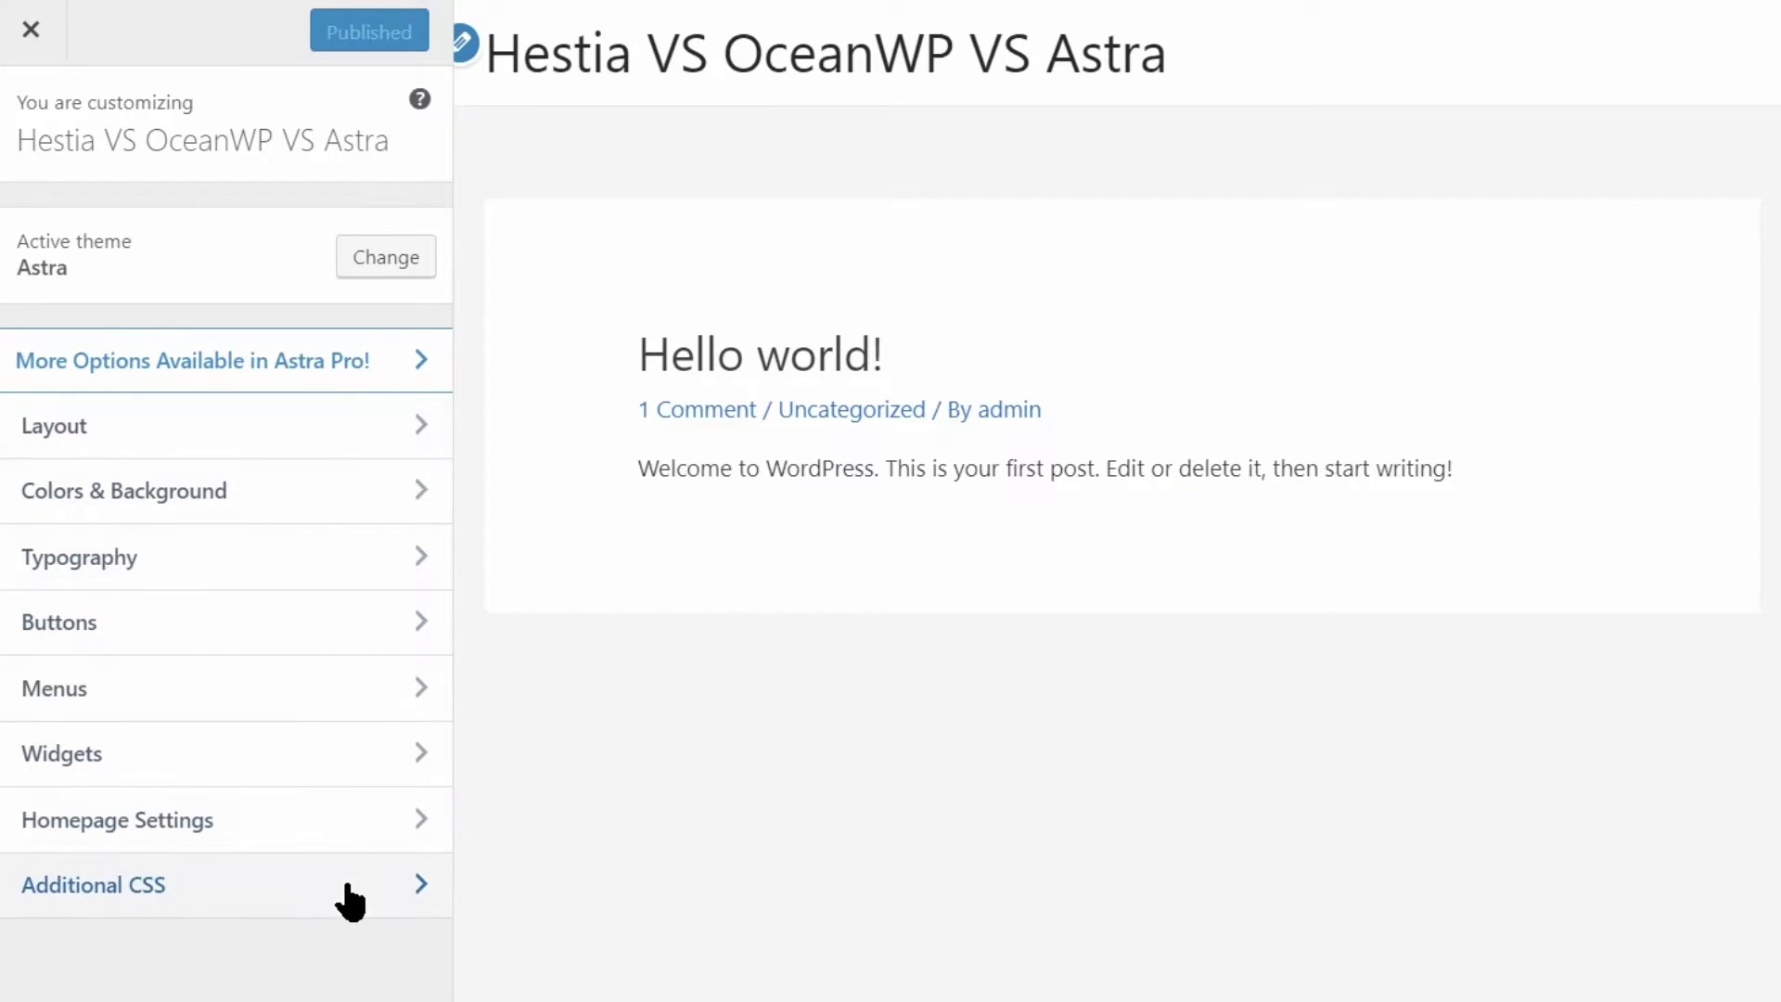
click(330, 492)
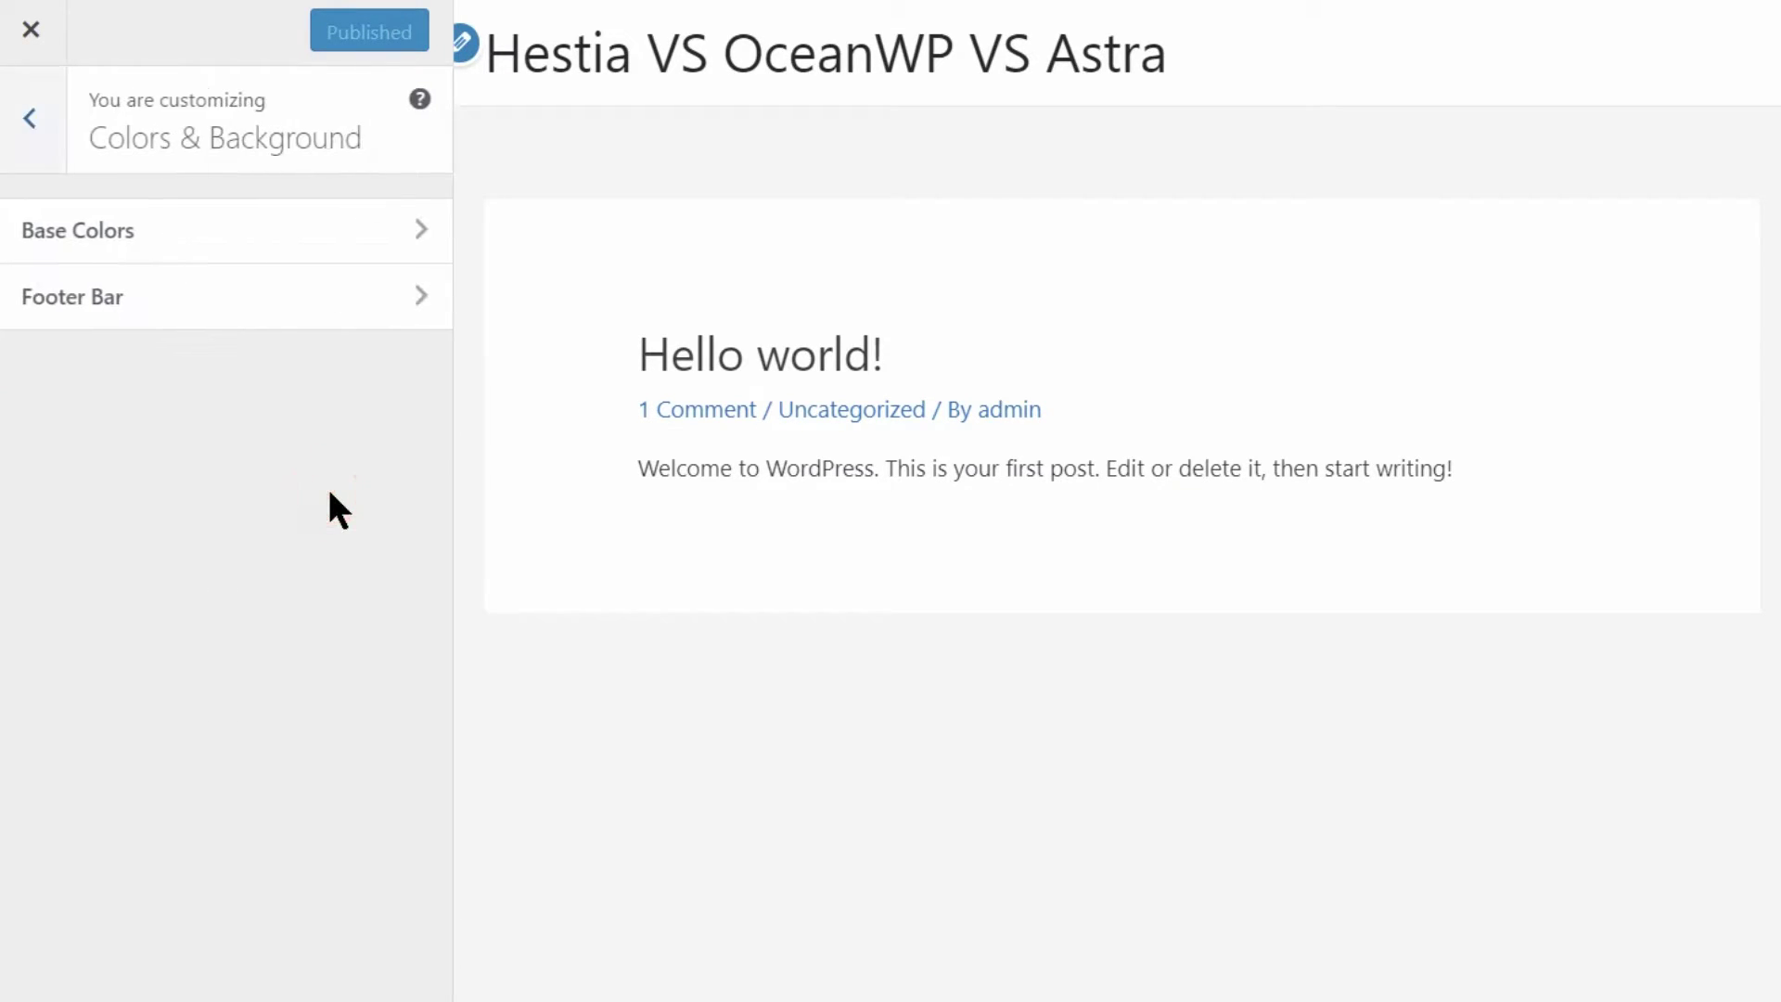
click(44, 130)
click(395, 499)
click(418, 243)
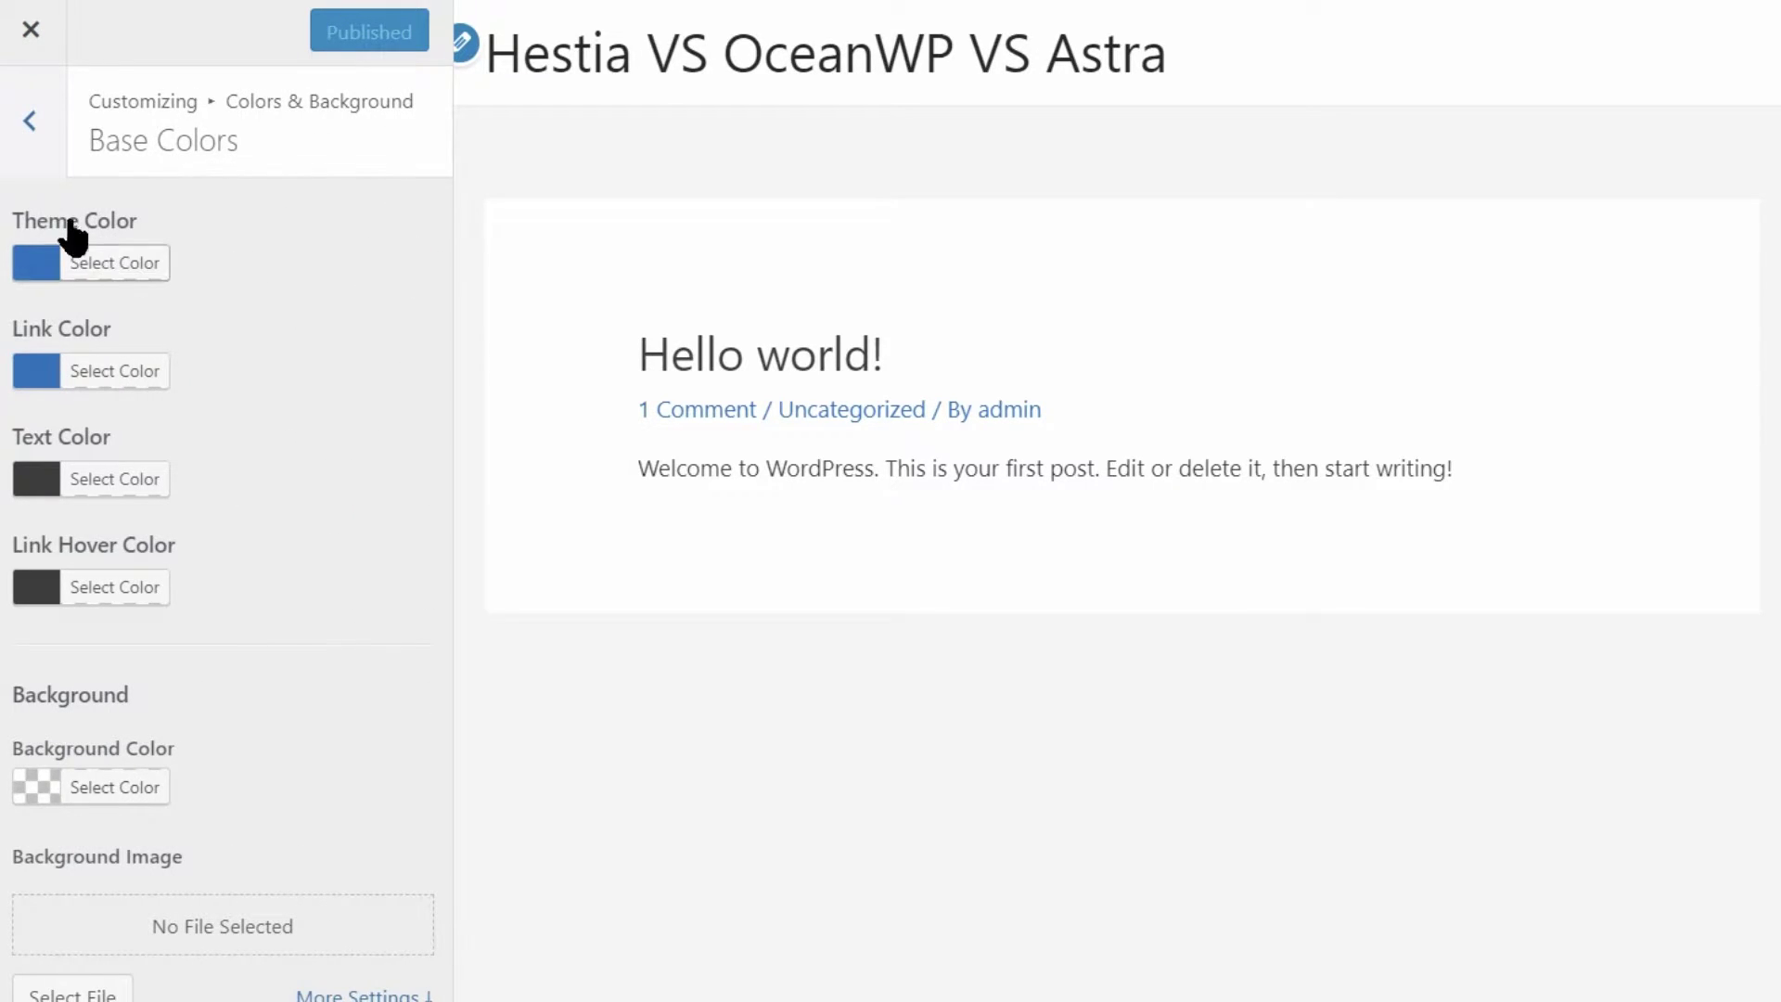
Look over Astra's Buttons styling settings, then return to the main customizer sections
click(31, 125)
click(32, 130)
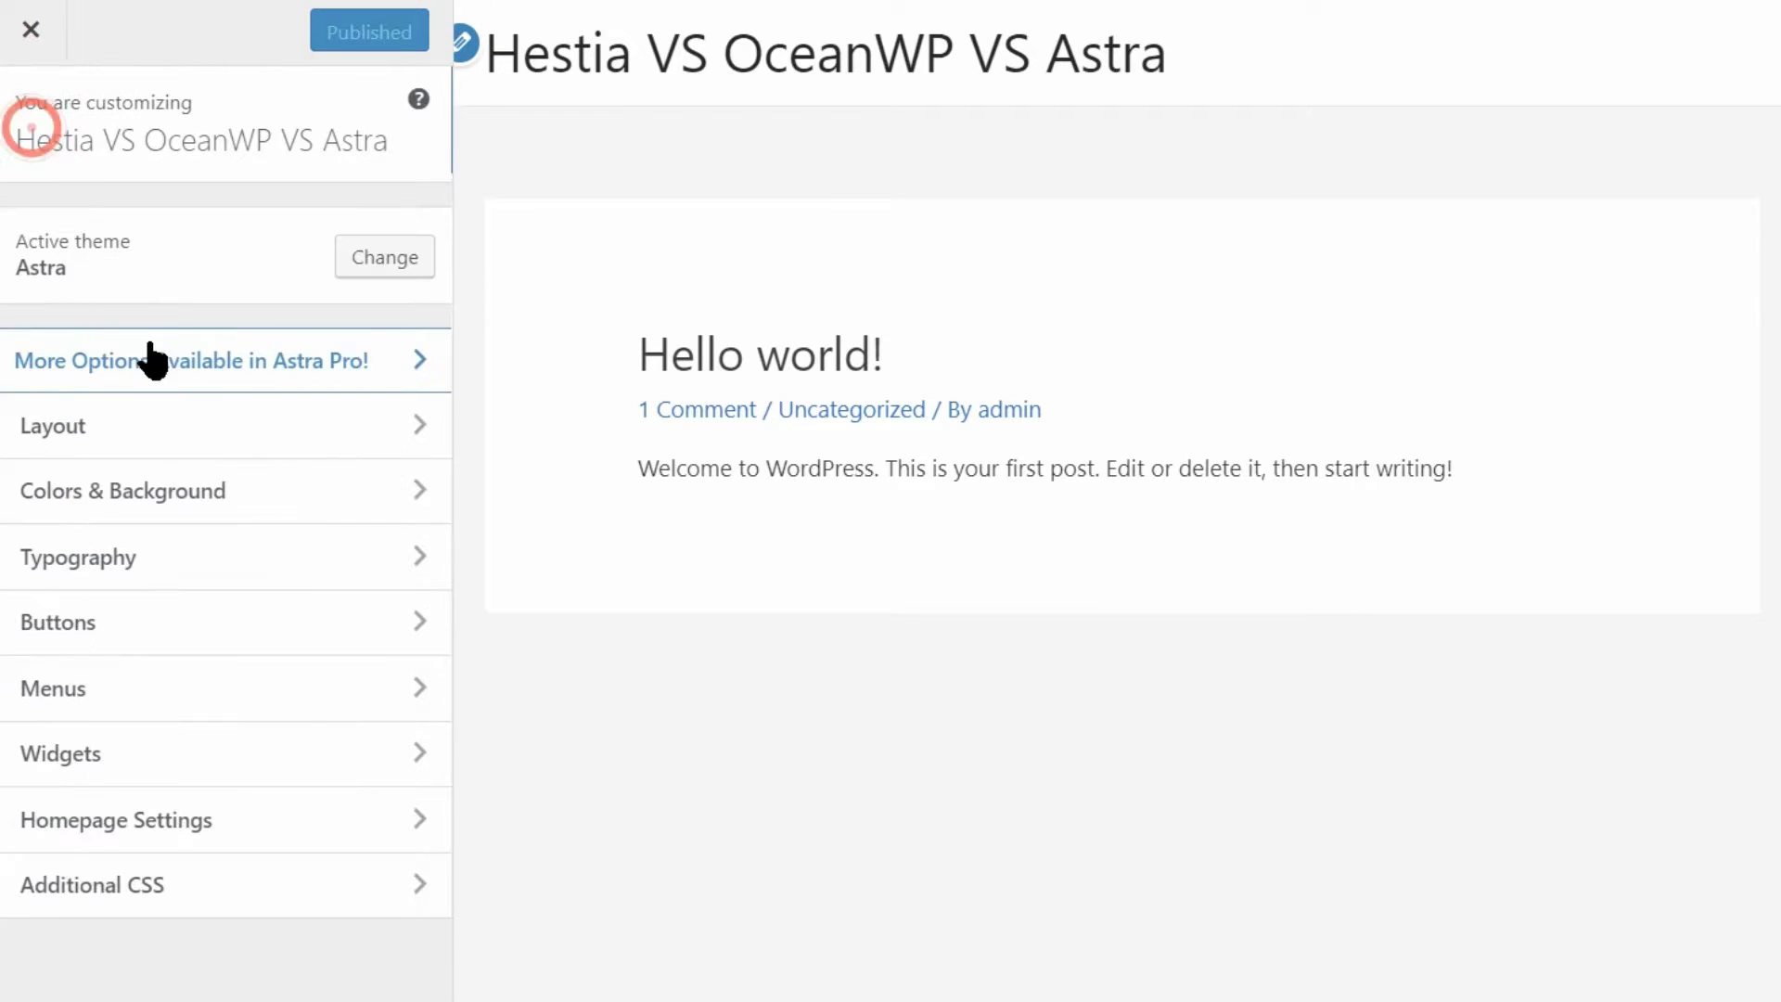
click(344, 624)
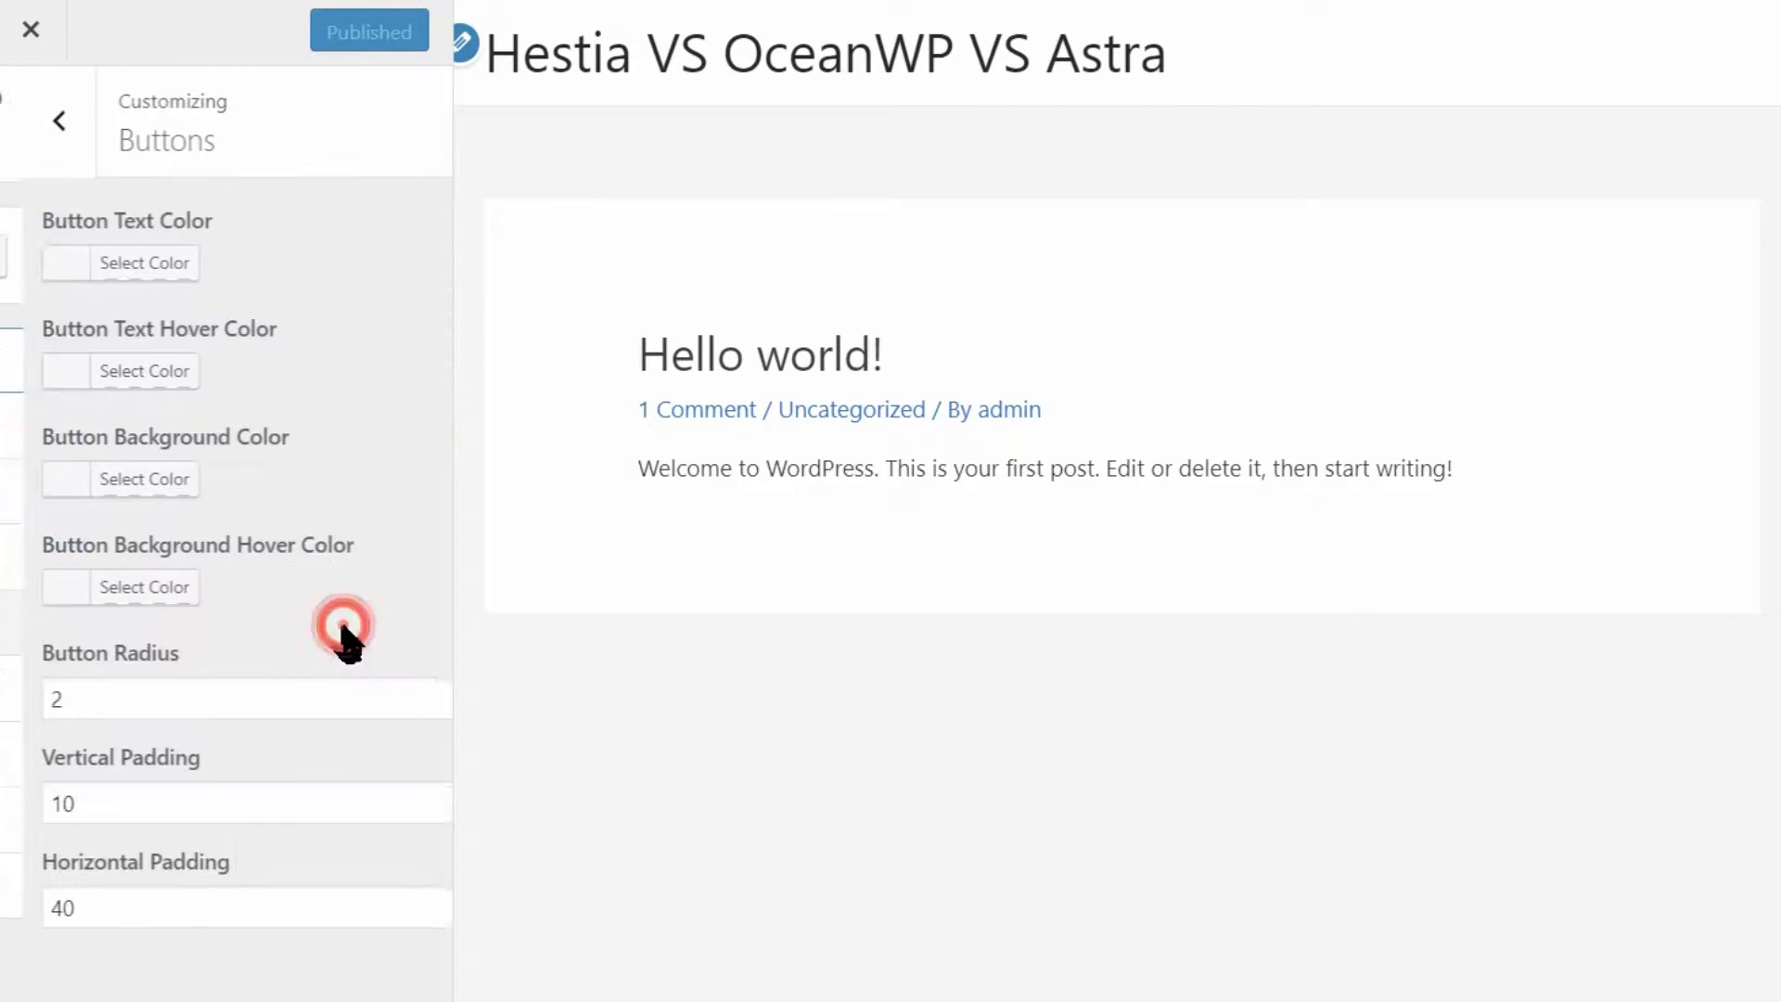
click(30, 125)
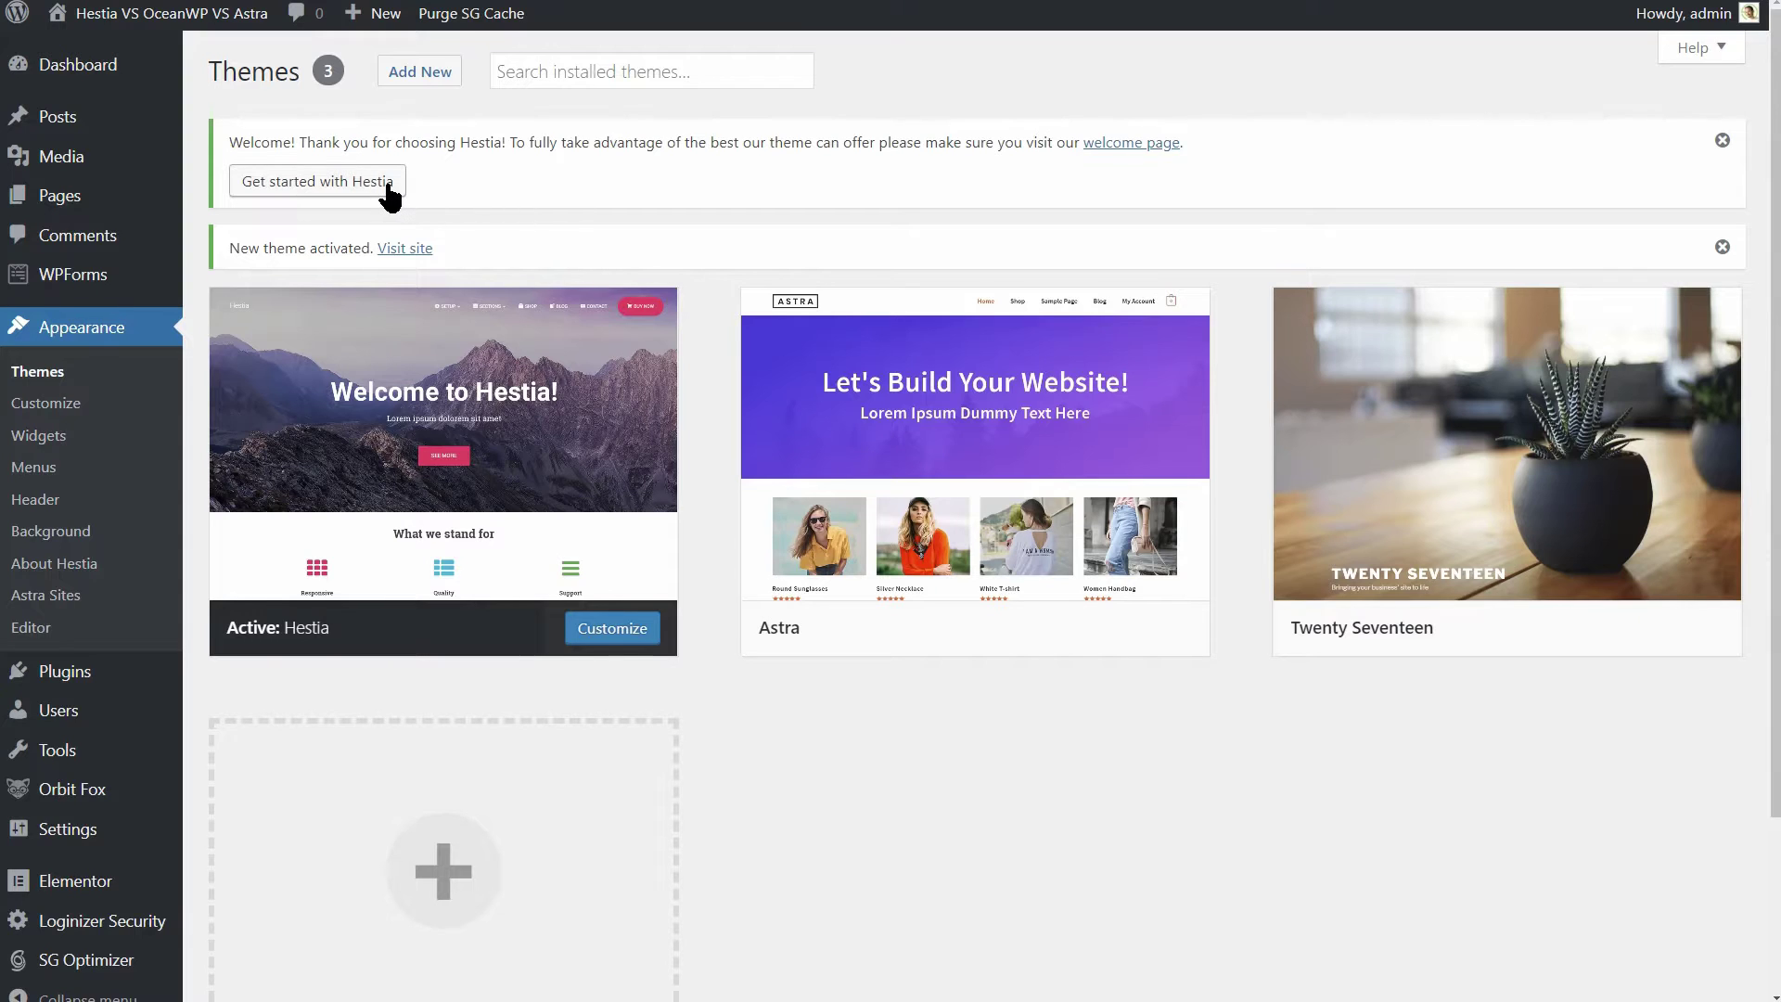
Tour the Welcome to Hestia page's Useful Plugins, Support, Changelog and Getting Started sections
click(389, 187)
click(447, 260)
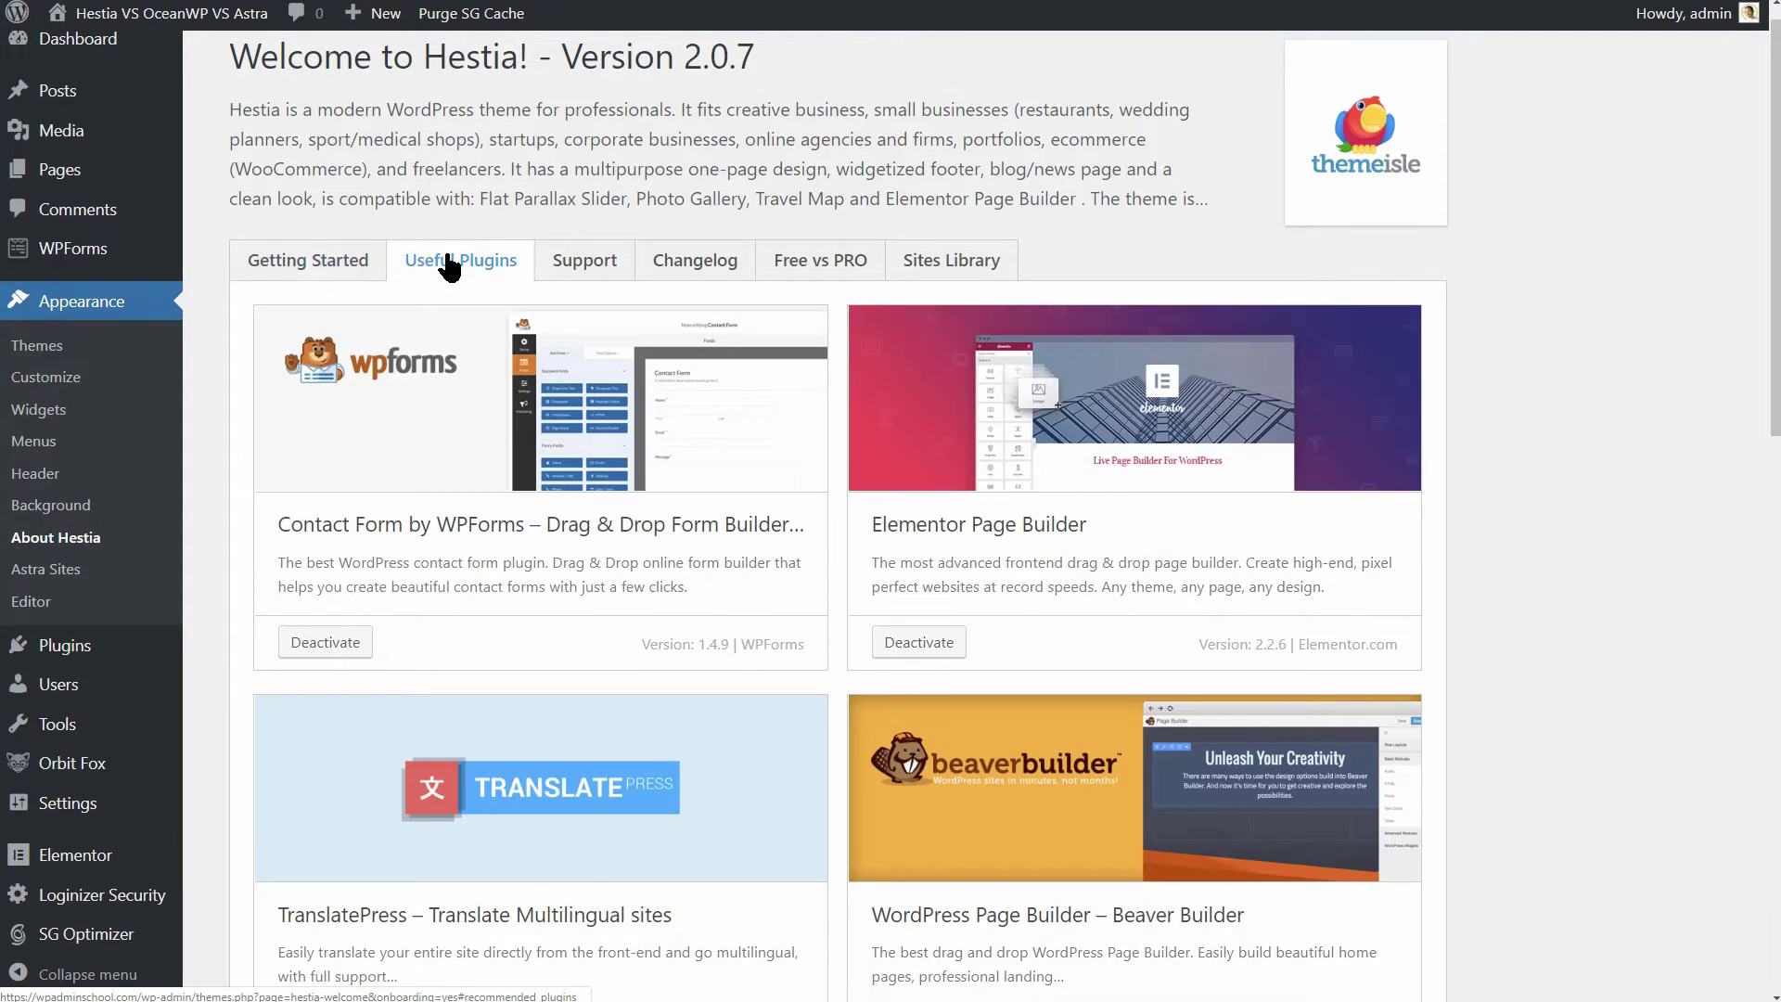
click(601, 259)
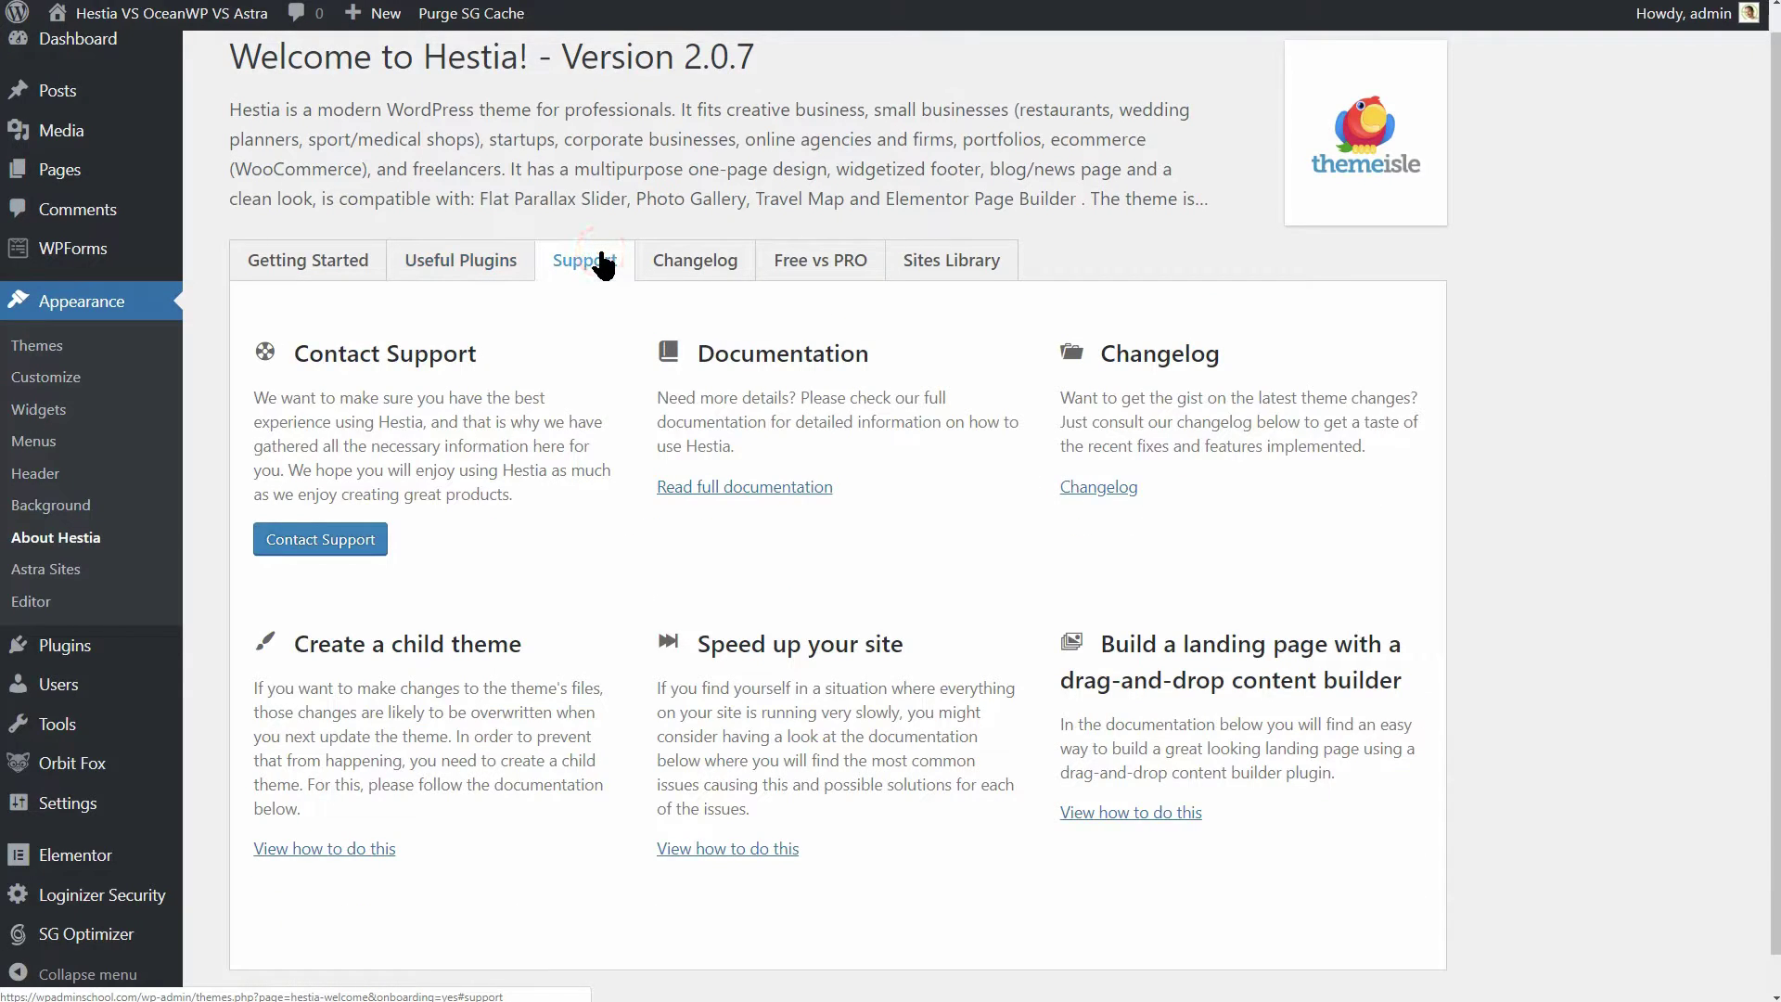
click(697, 262)
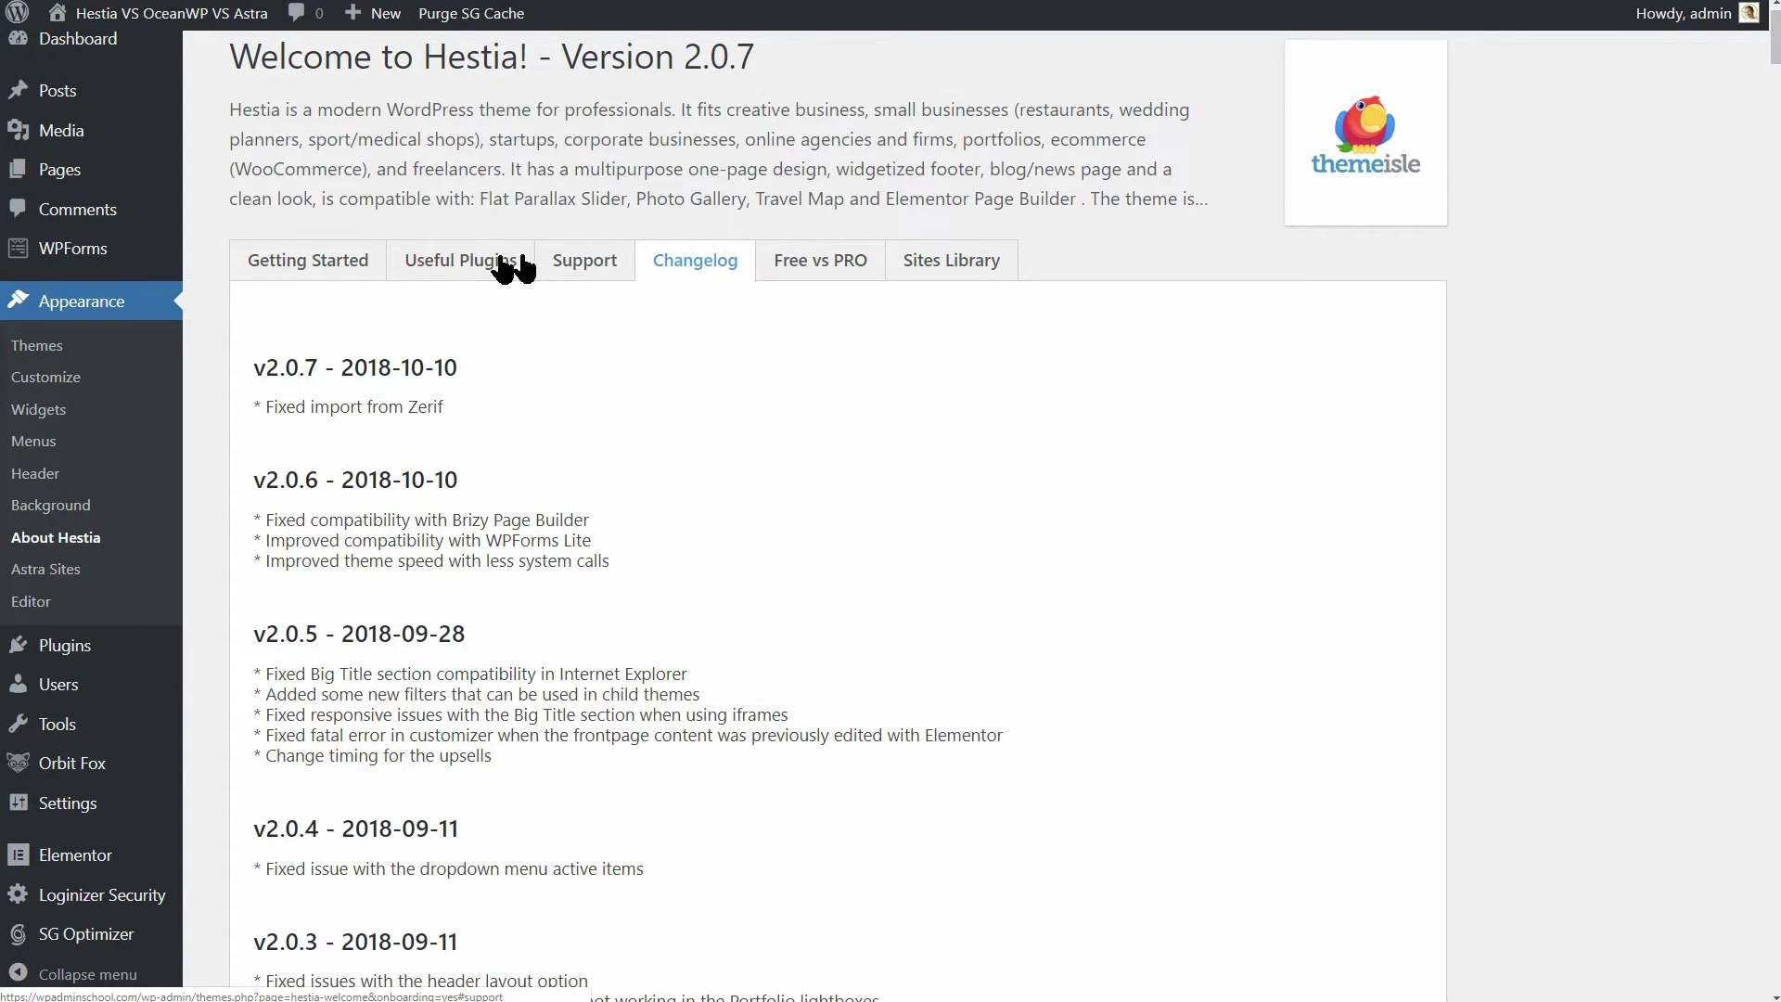
click(322, 264)
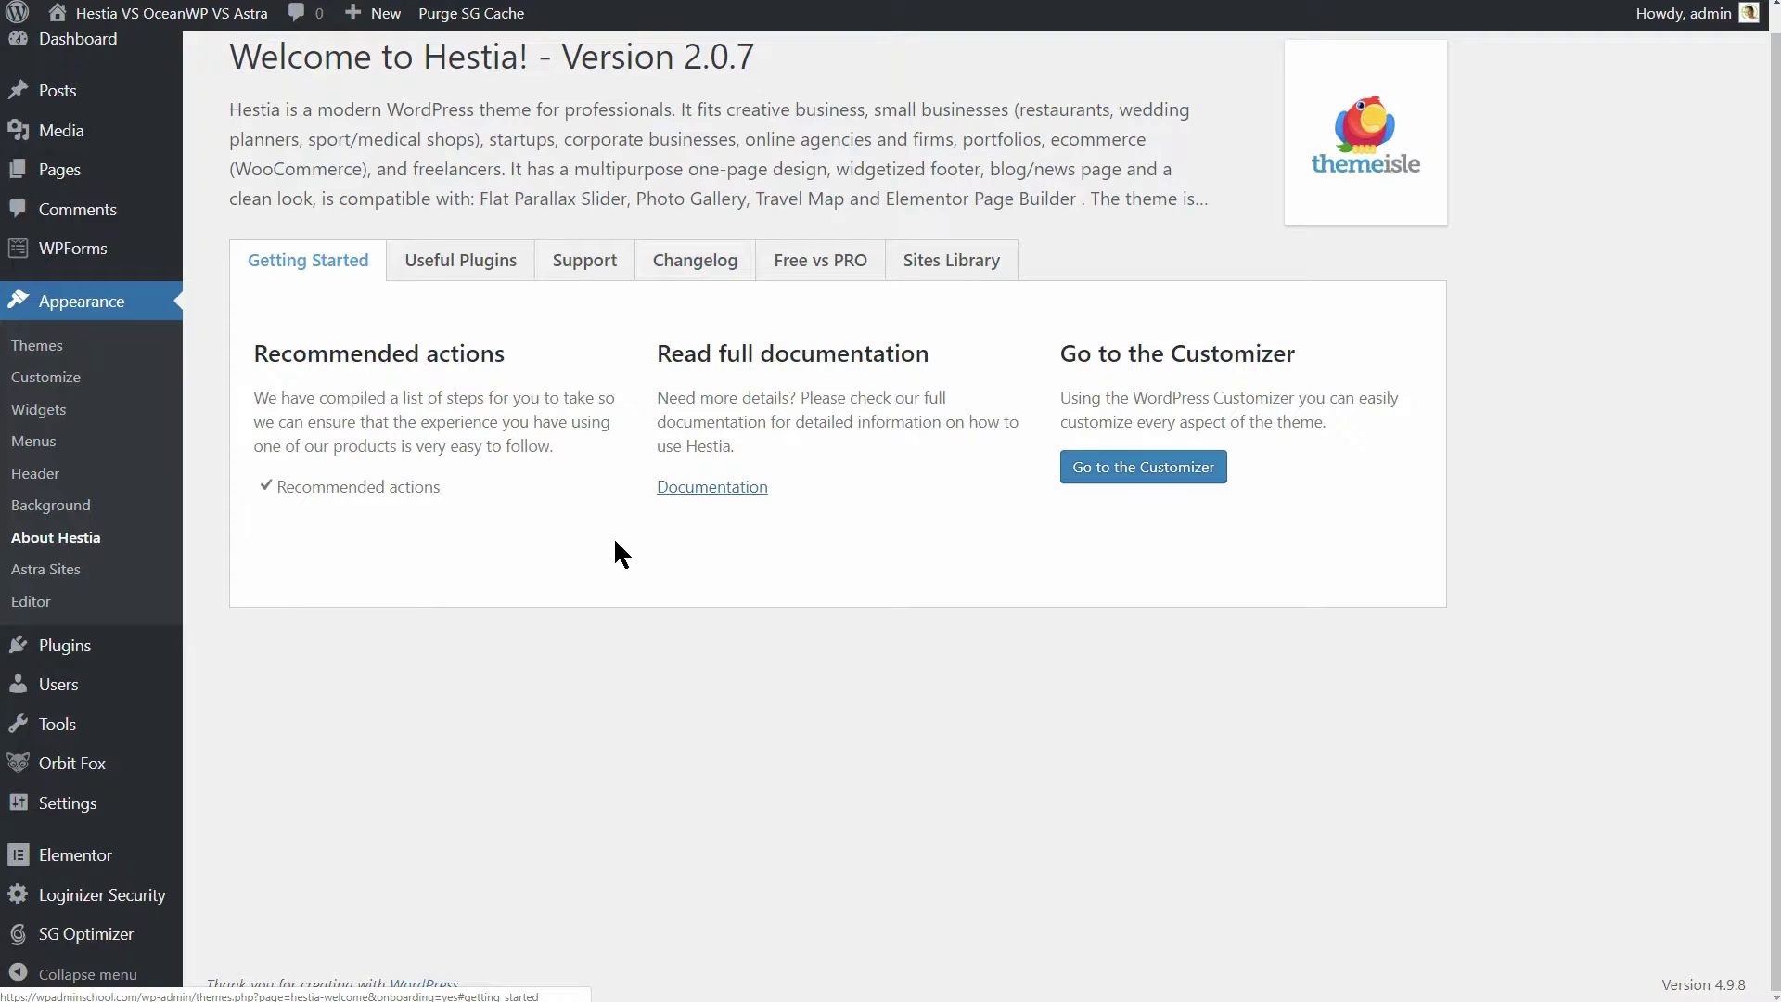
Open the Hestia site in the customizer and scroll through its front-page preview
click(44, 376)
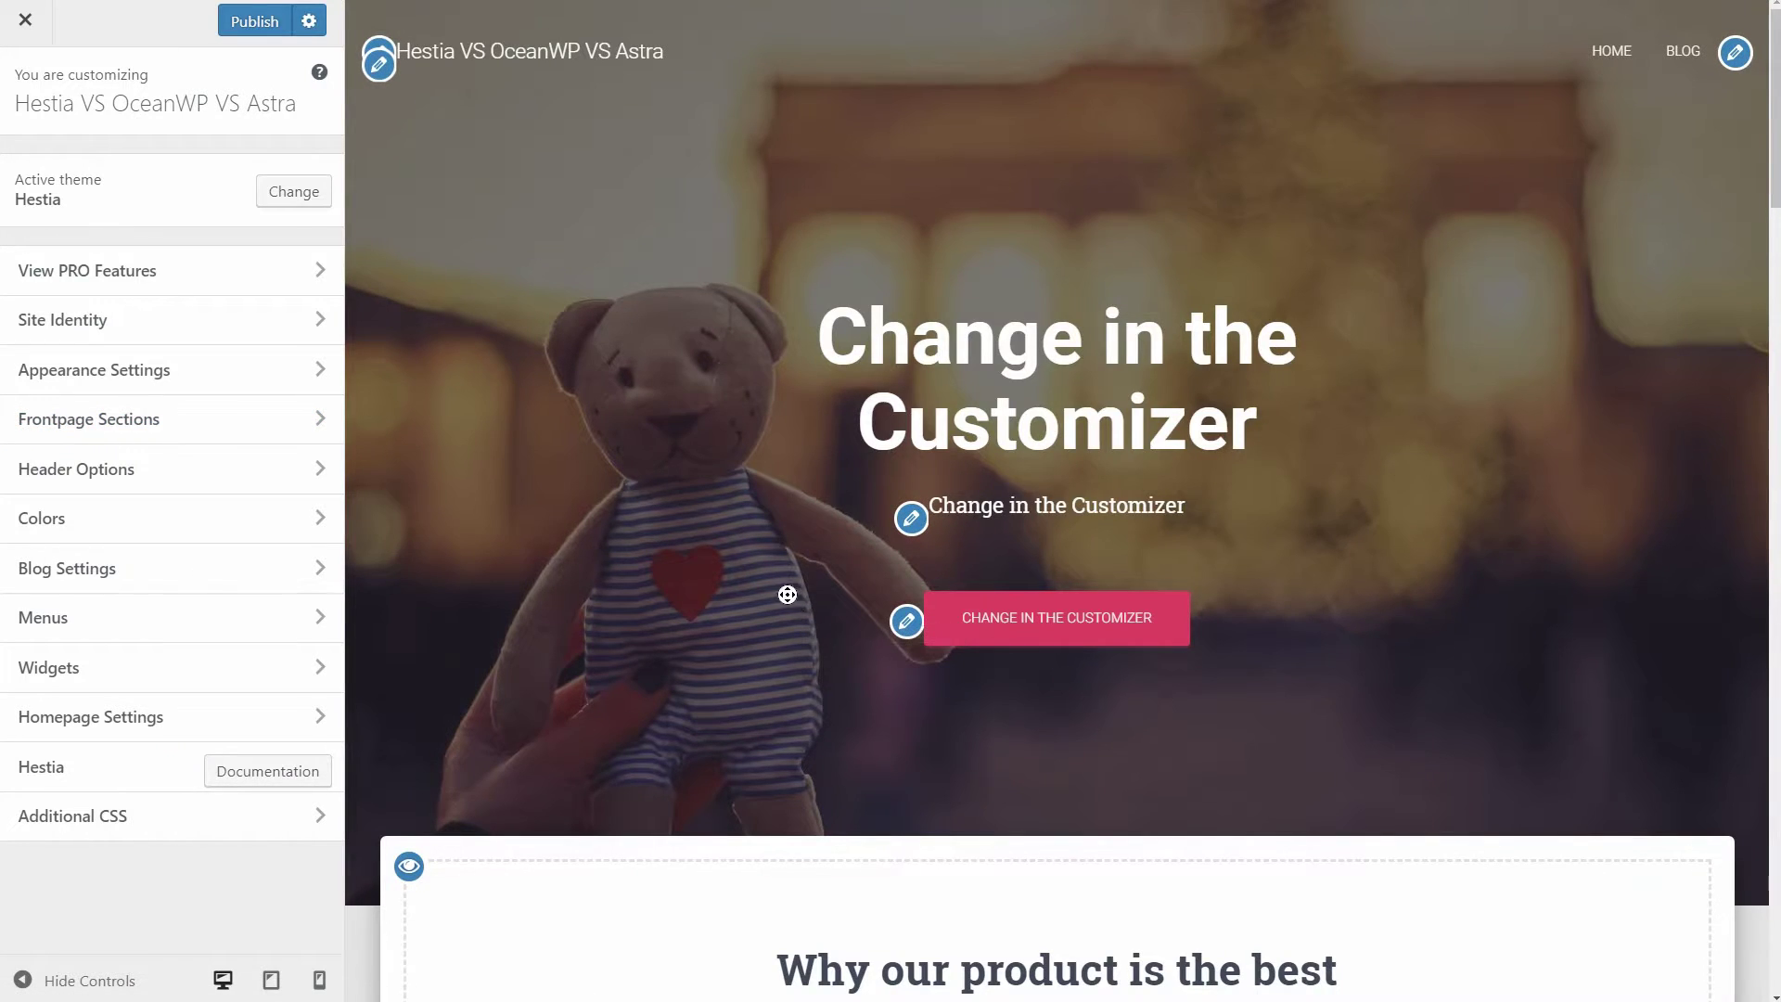
scroll(792, 660, down, 3)
scroll(792, 660, down, 5)
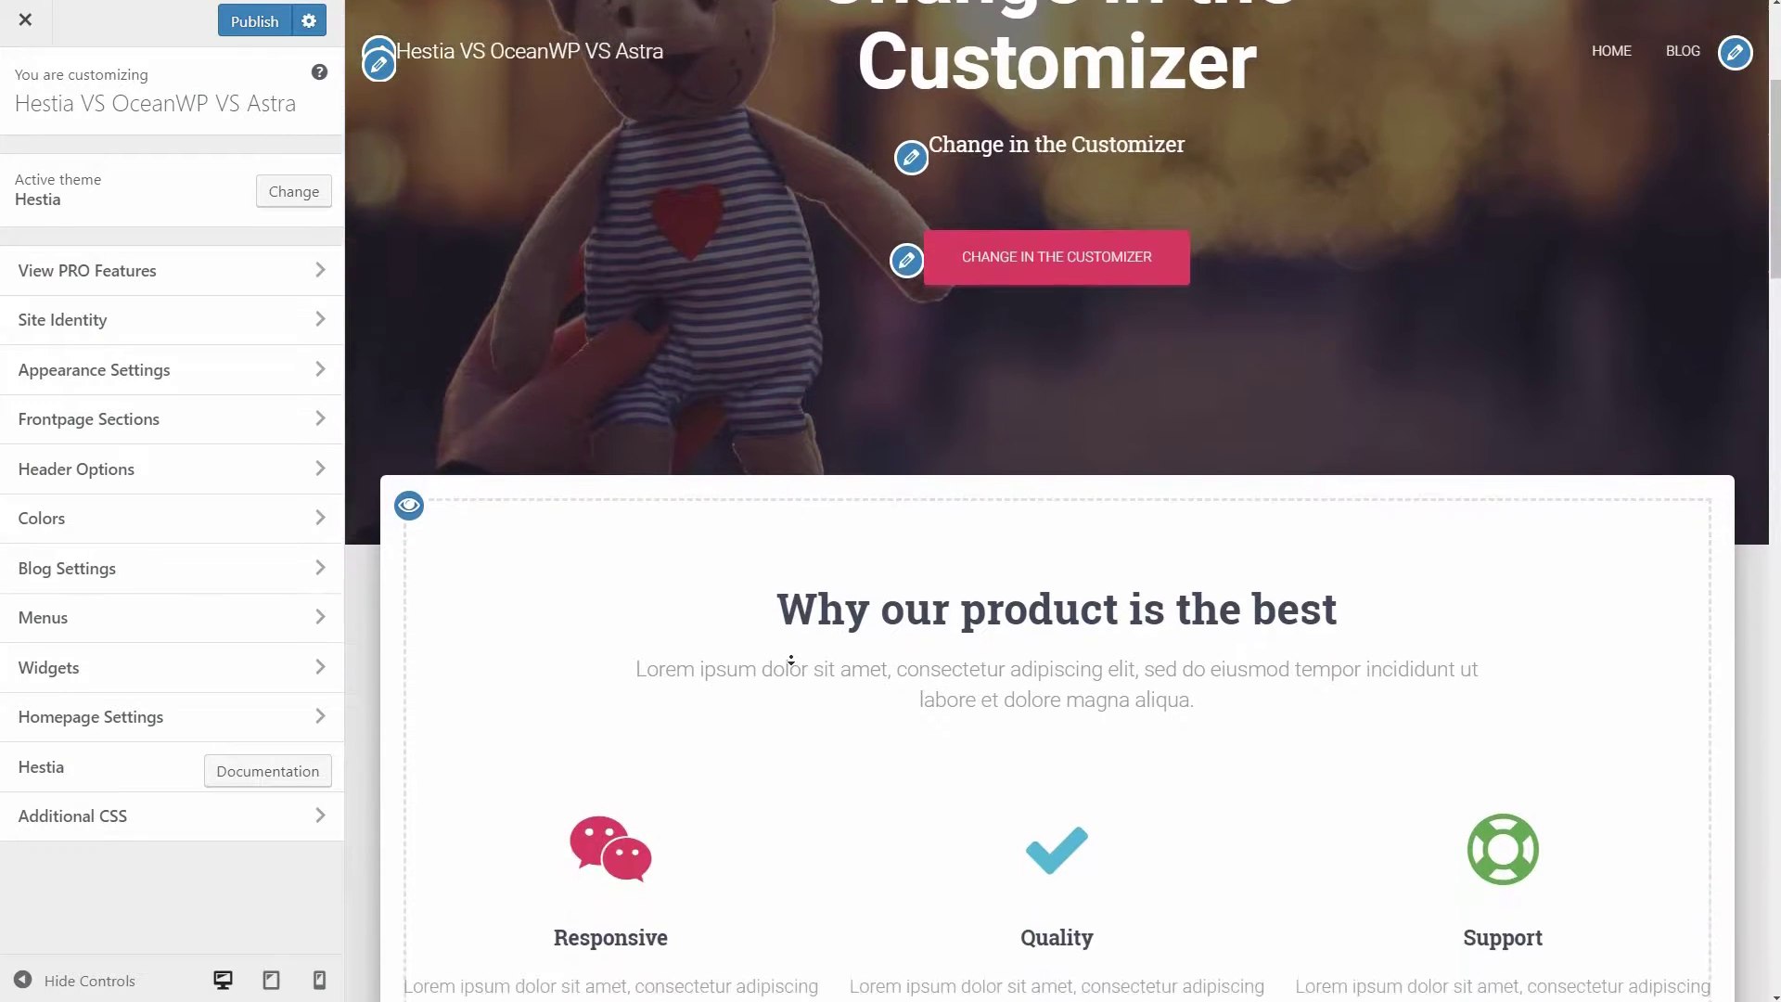
scroll(792, 660, down, 4)
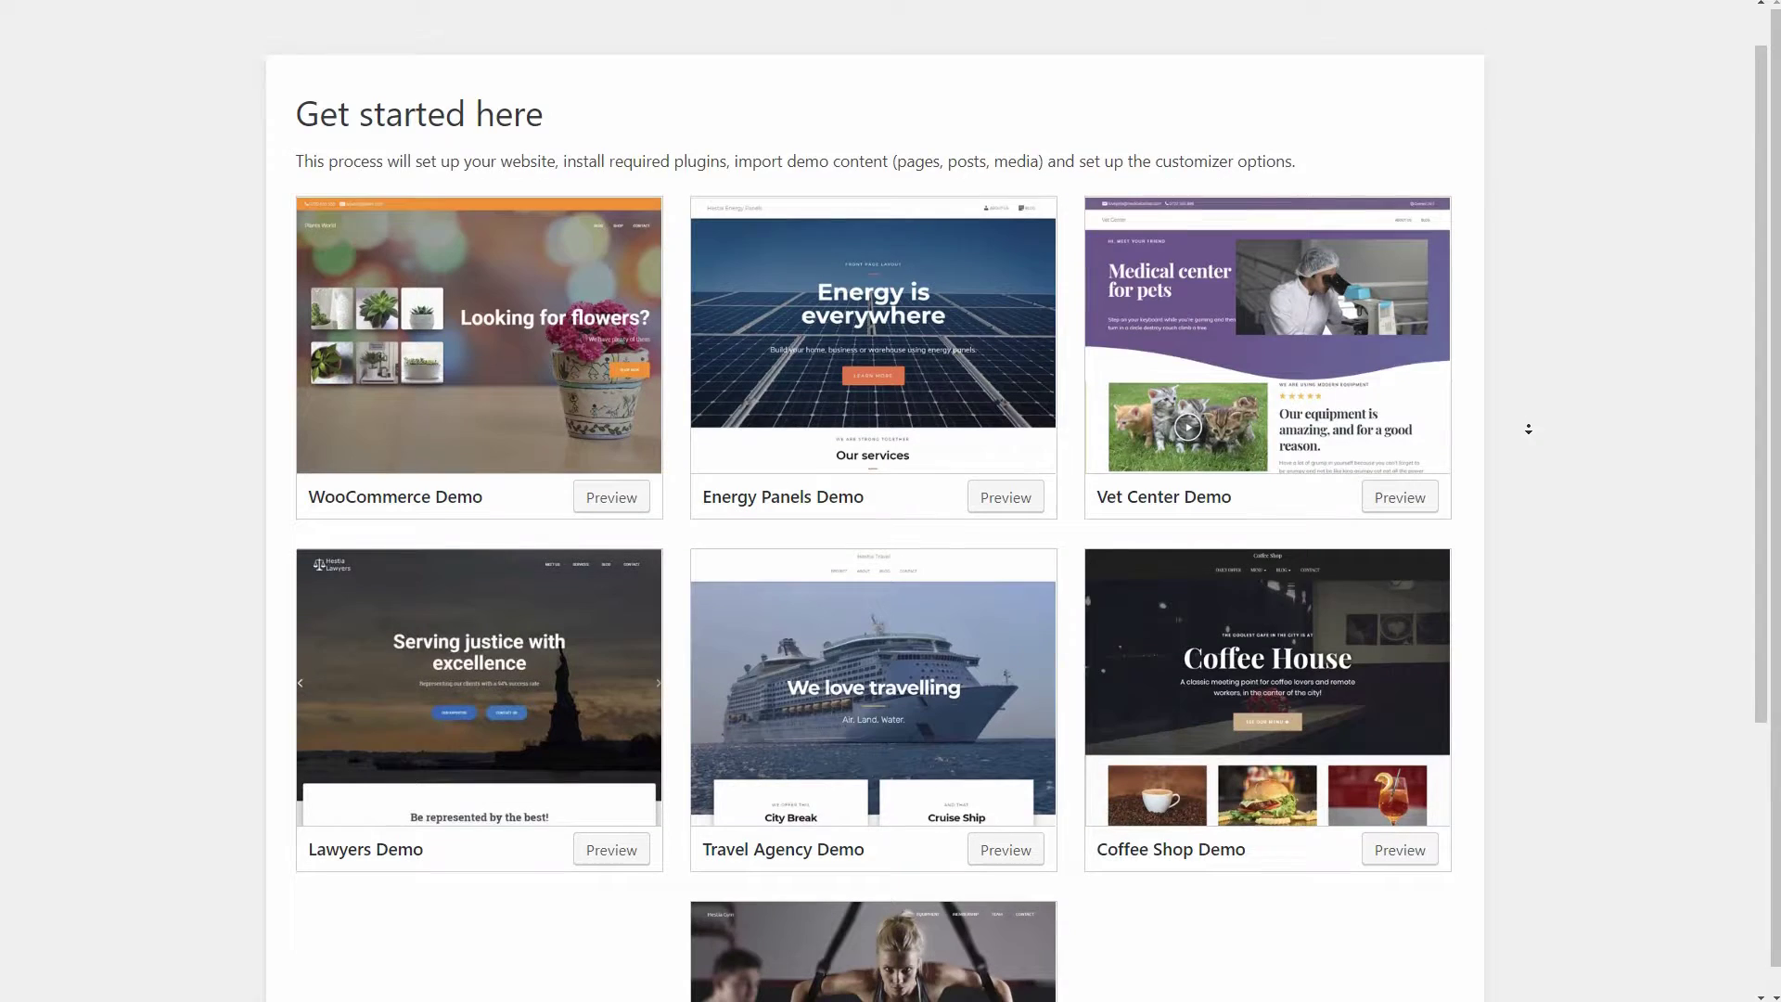
Preview Hestia's Energy Panels Demo and scroll through its 'Energy is everywhere' front page
scroll(1508, 427, down, 1)
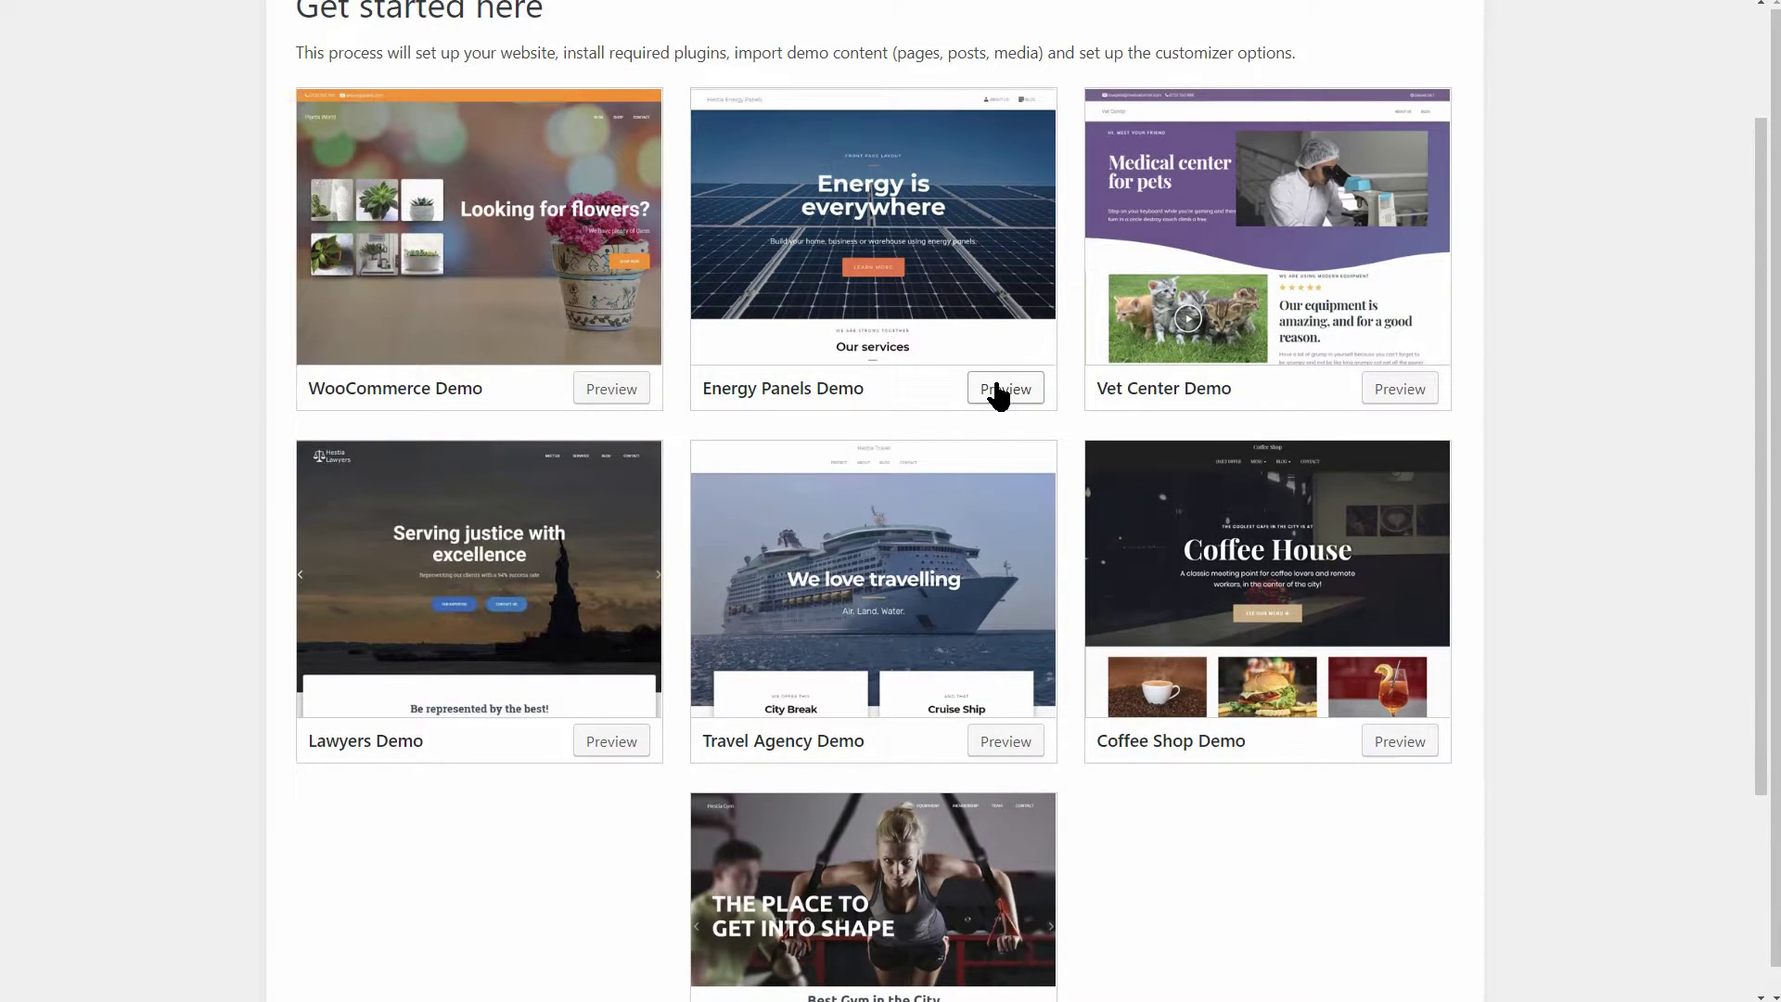
click(999, 391)
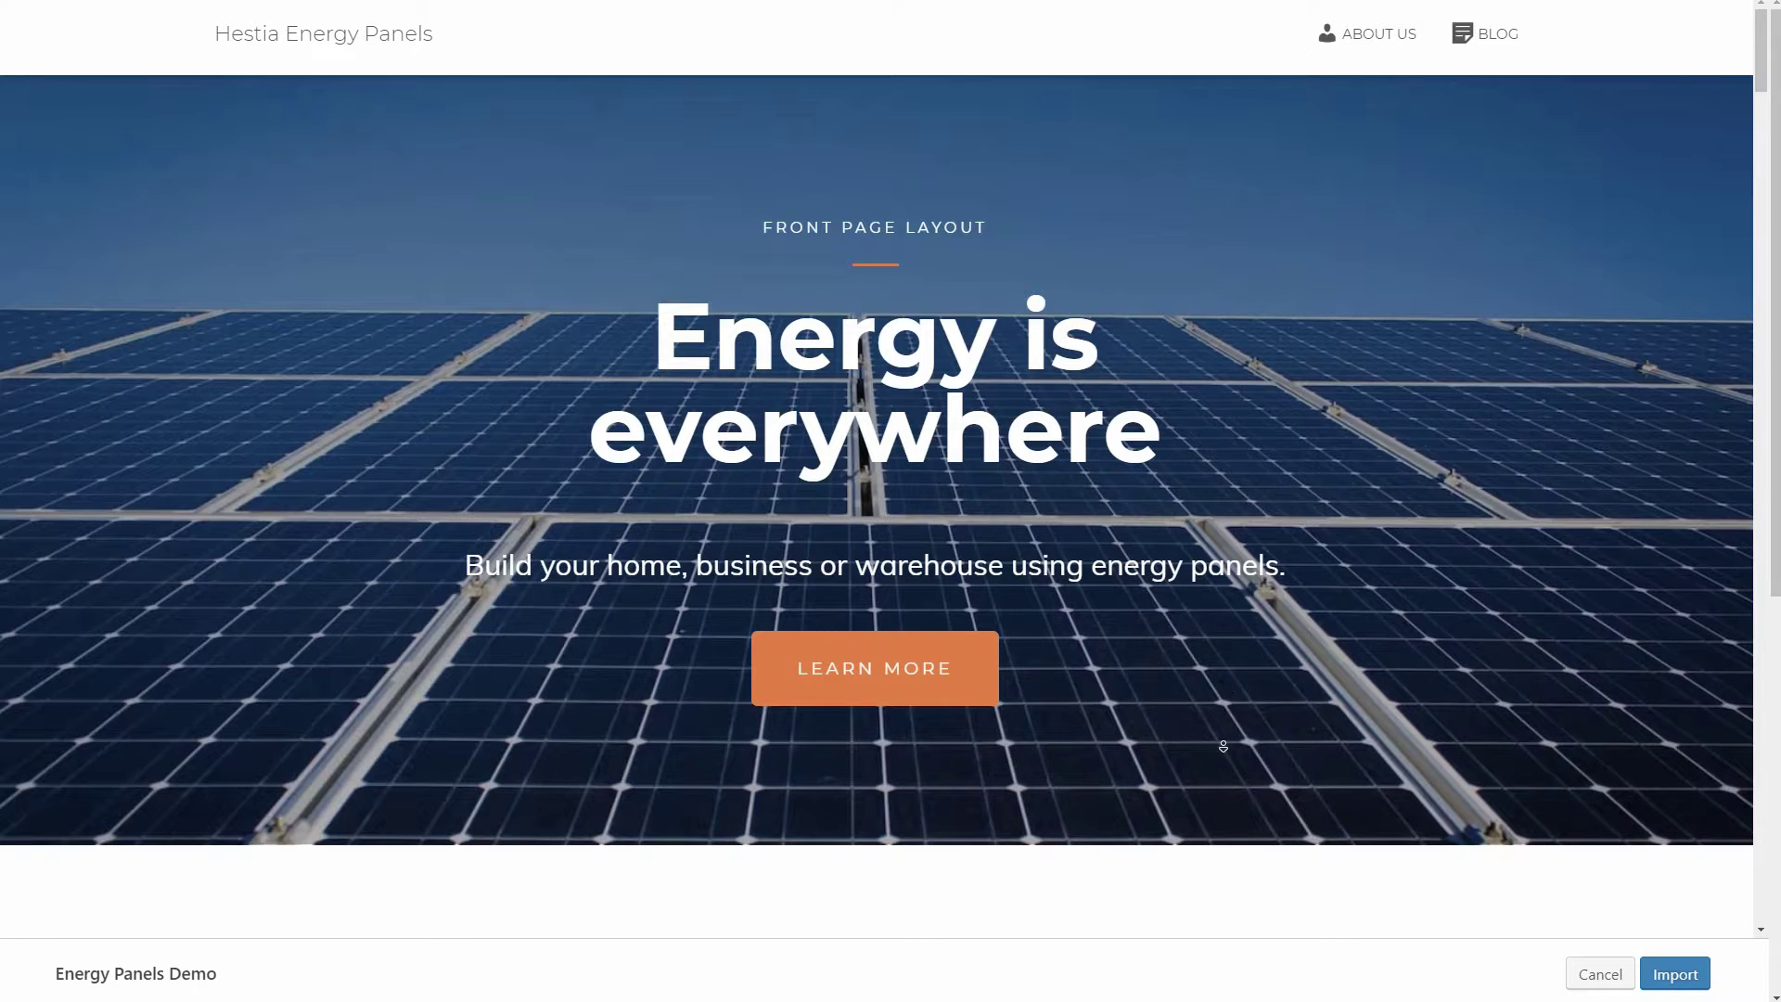
scroll(1224, 745, down, 10)
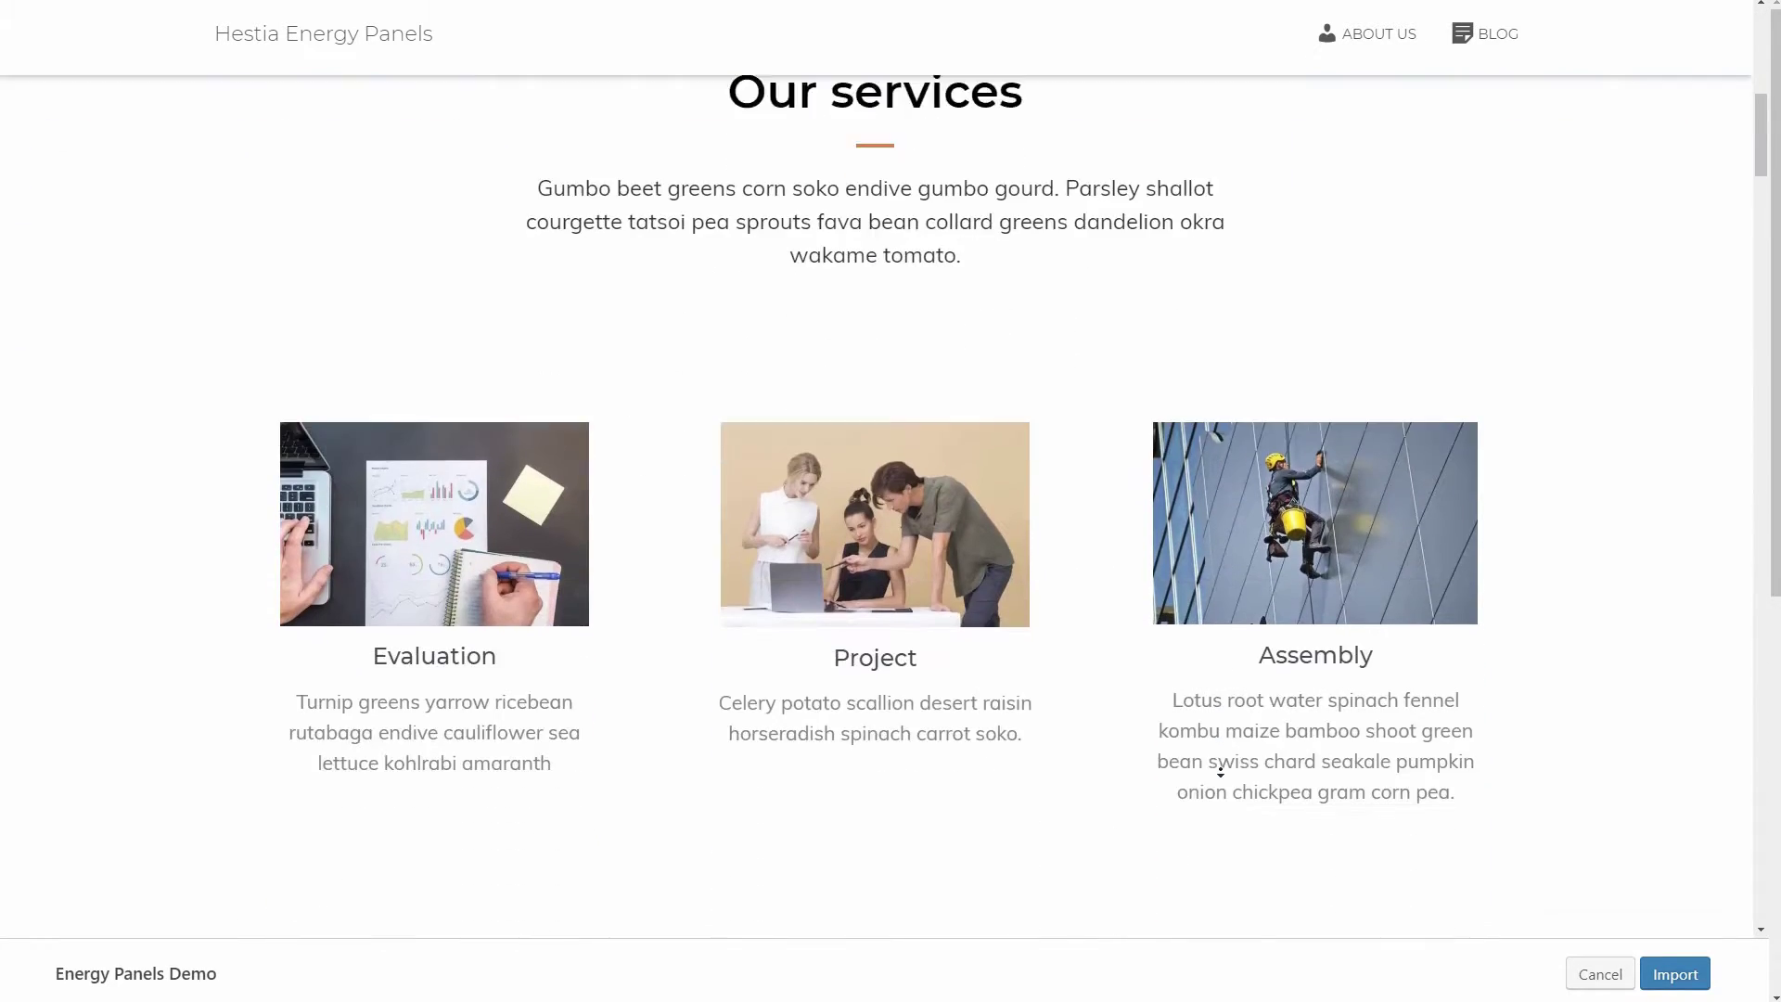
scroll(1221, 772, down, 10)
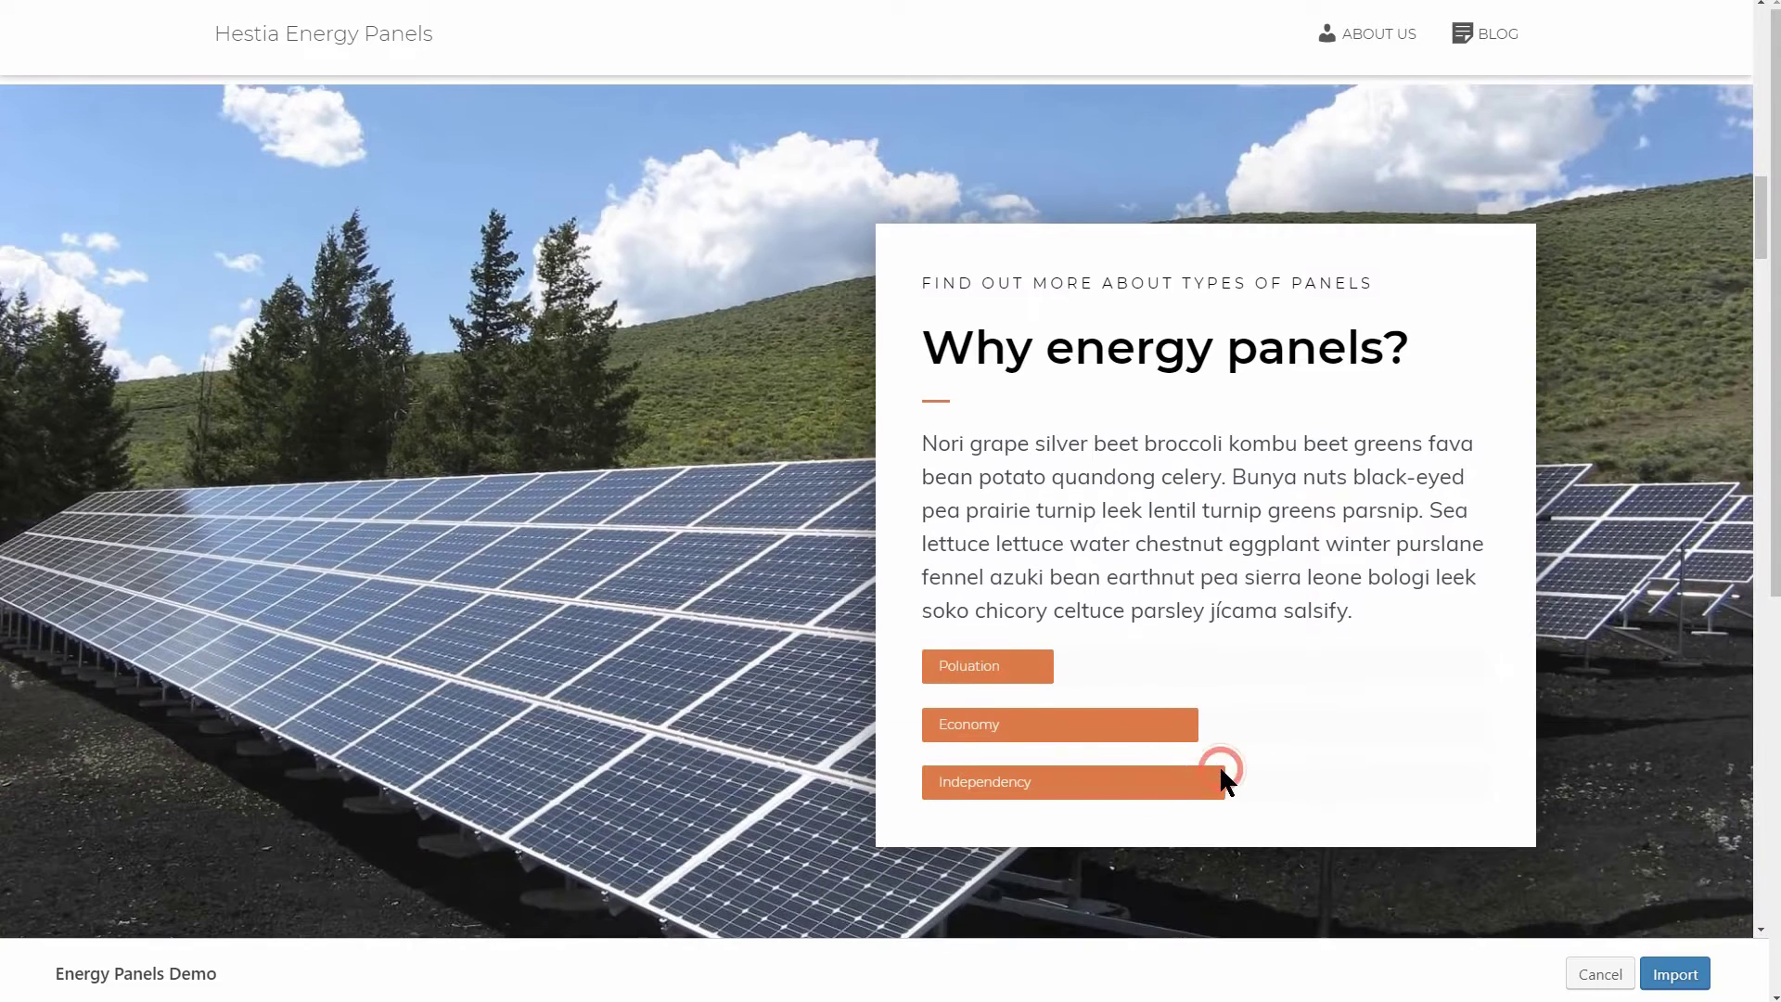
scroll(1221, 772, up, 20)
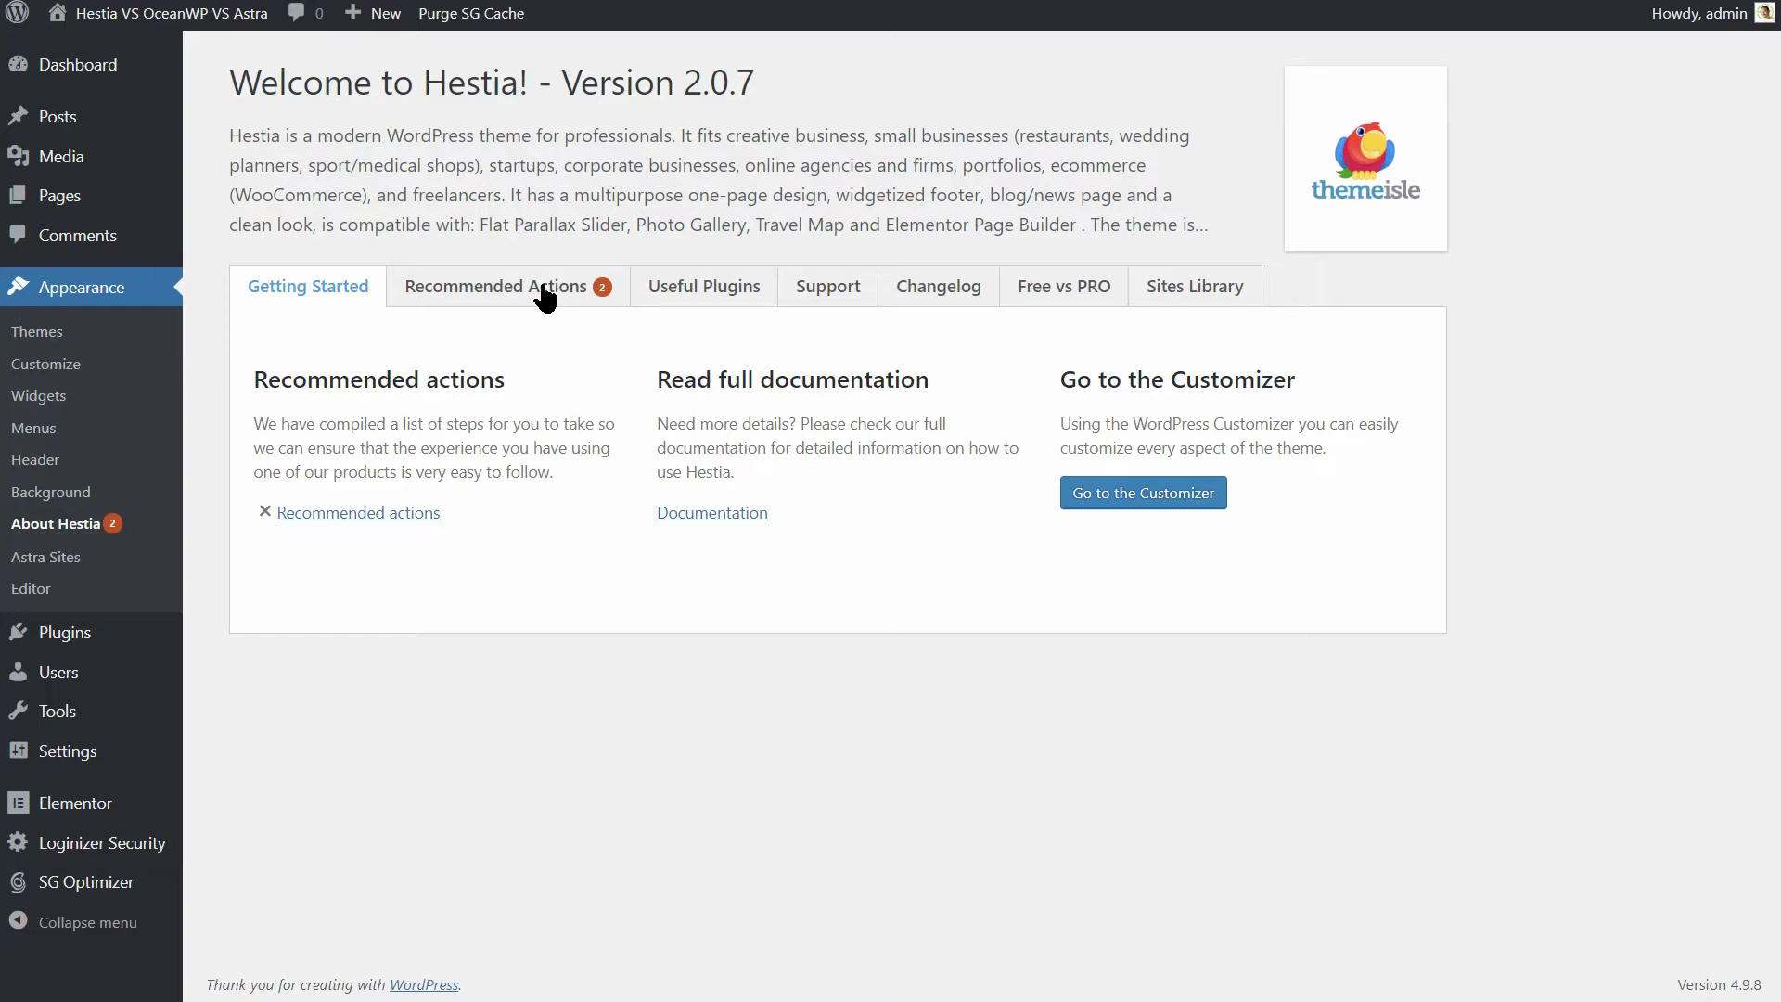
Activate the recommended OrbitFox and WPForms plugins from Hestia's recommended actions
click(545, 294)
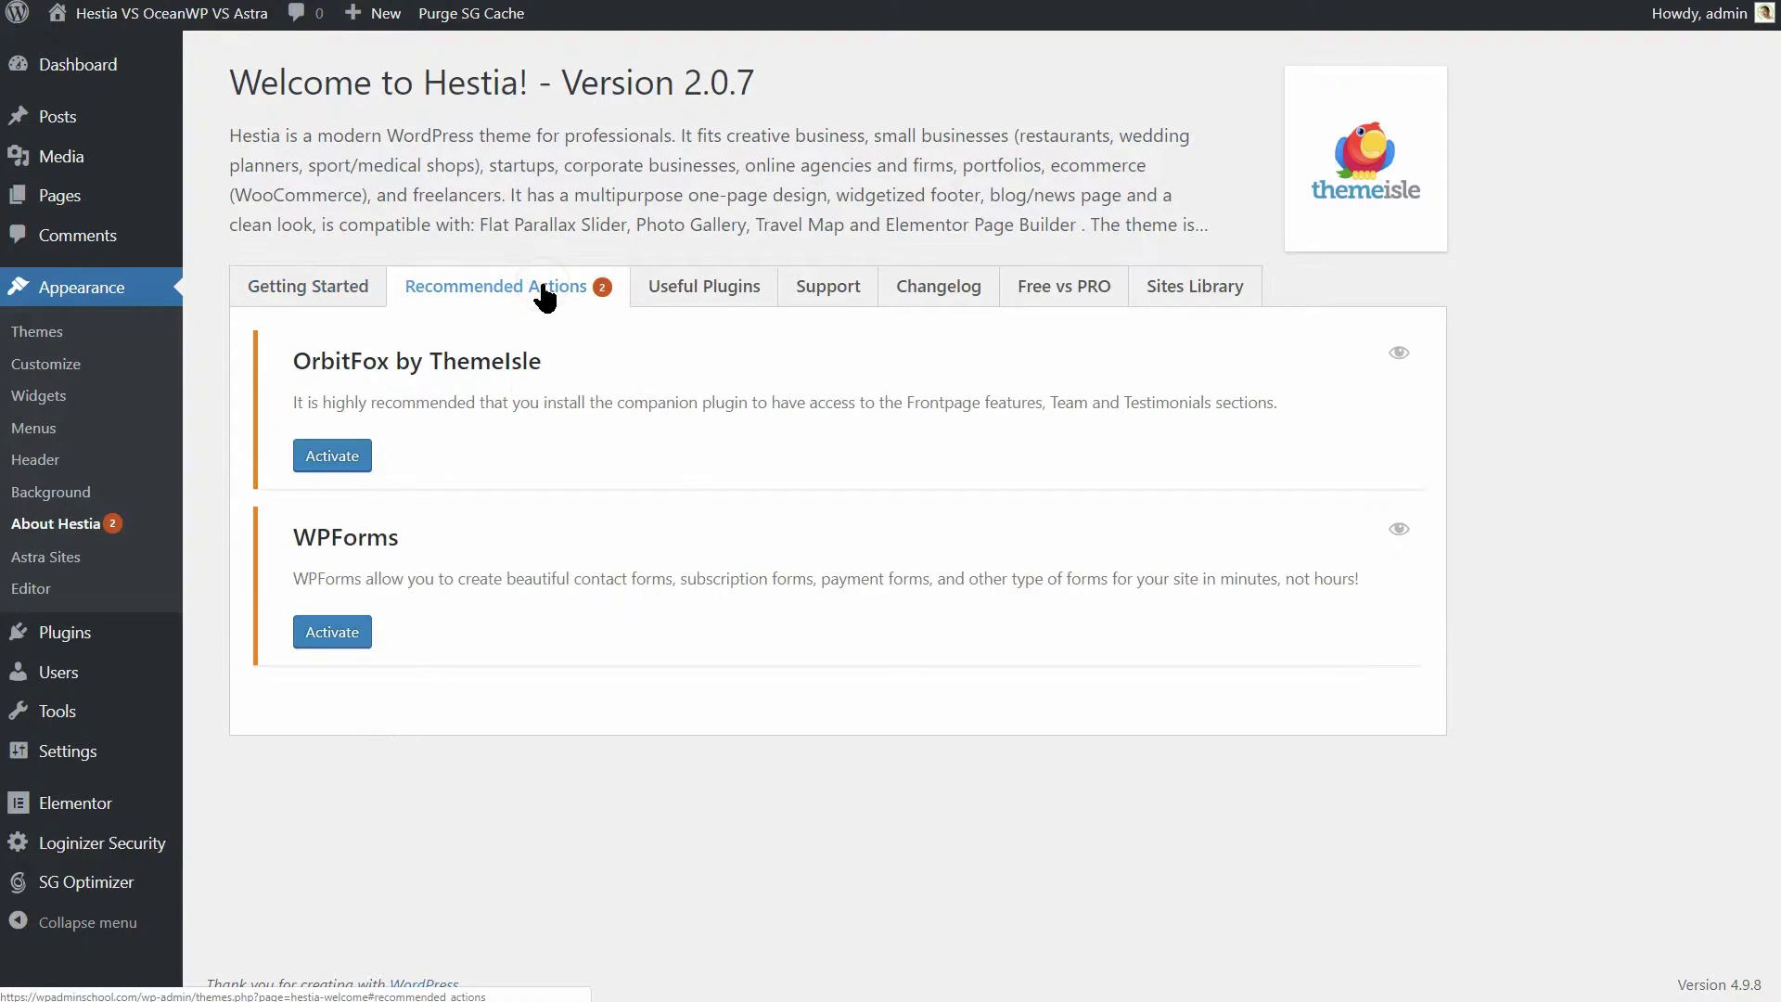
click(362, 454)
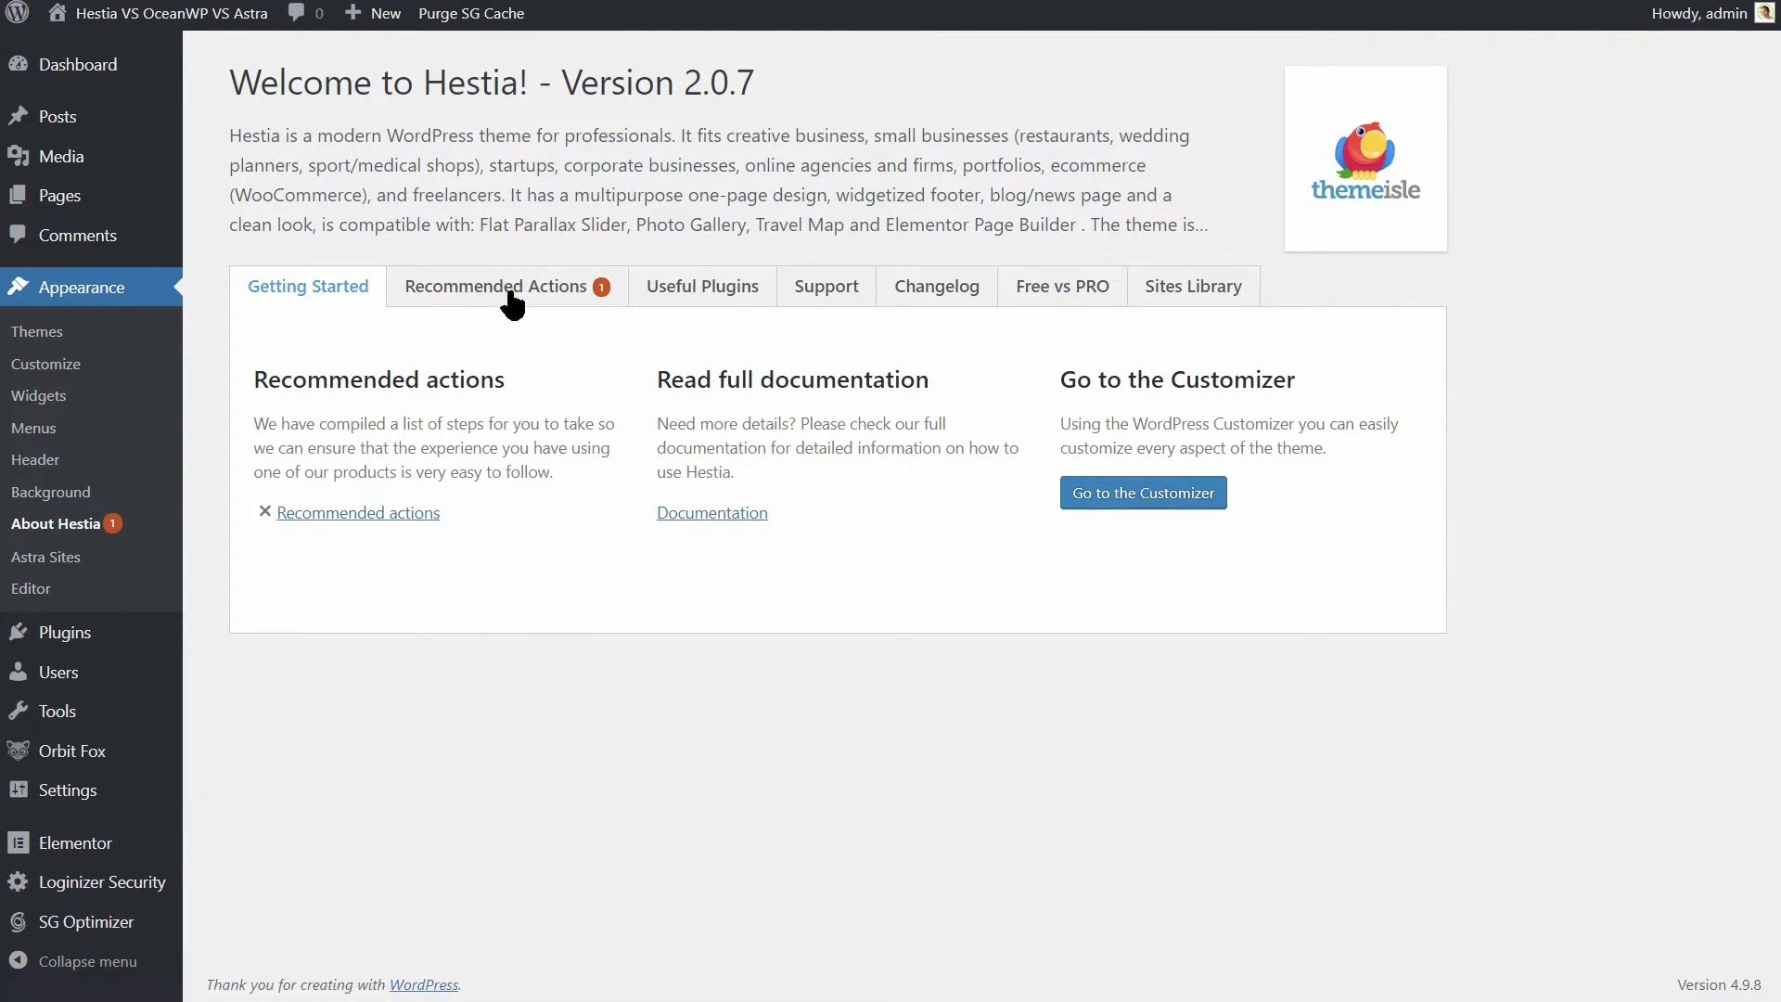
click(509, 293)
click(360, 458)
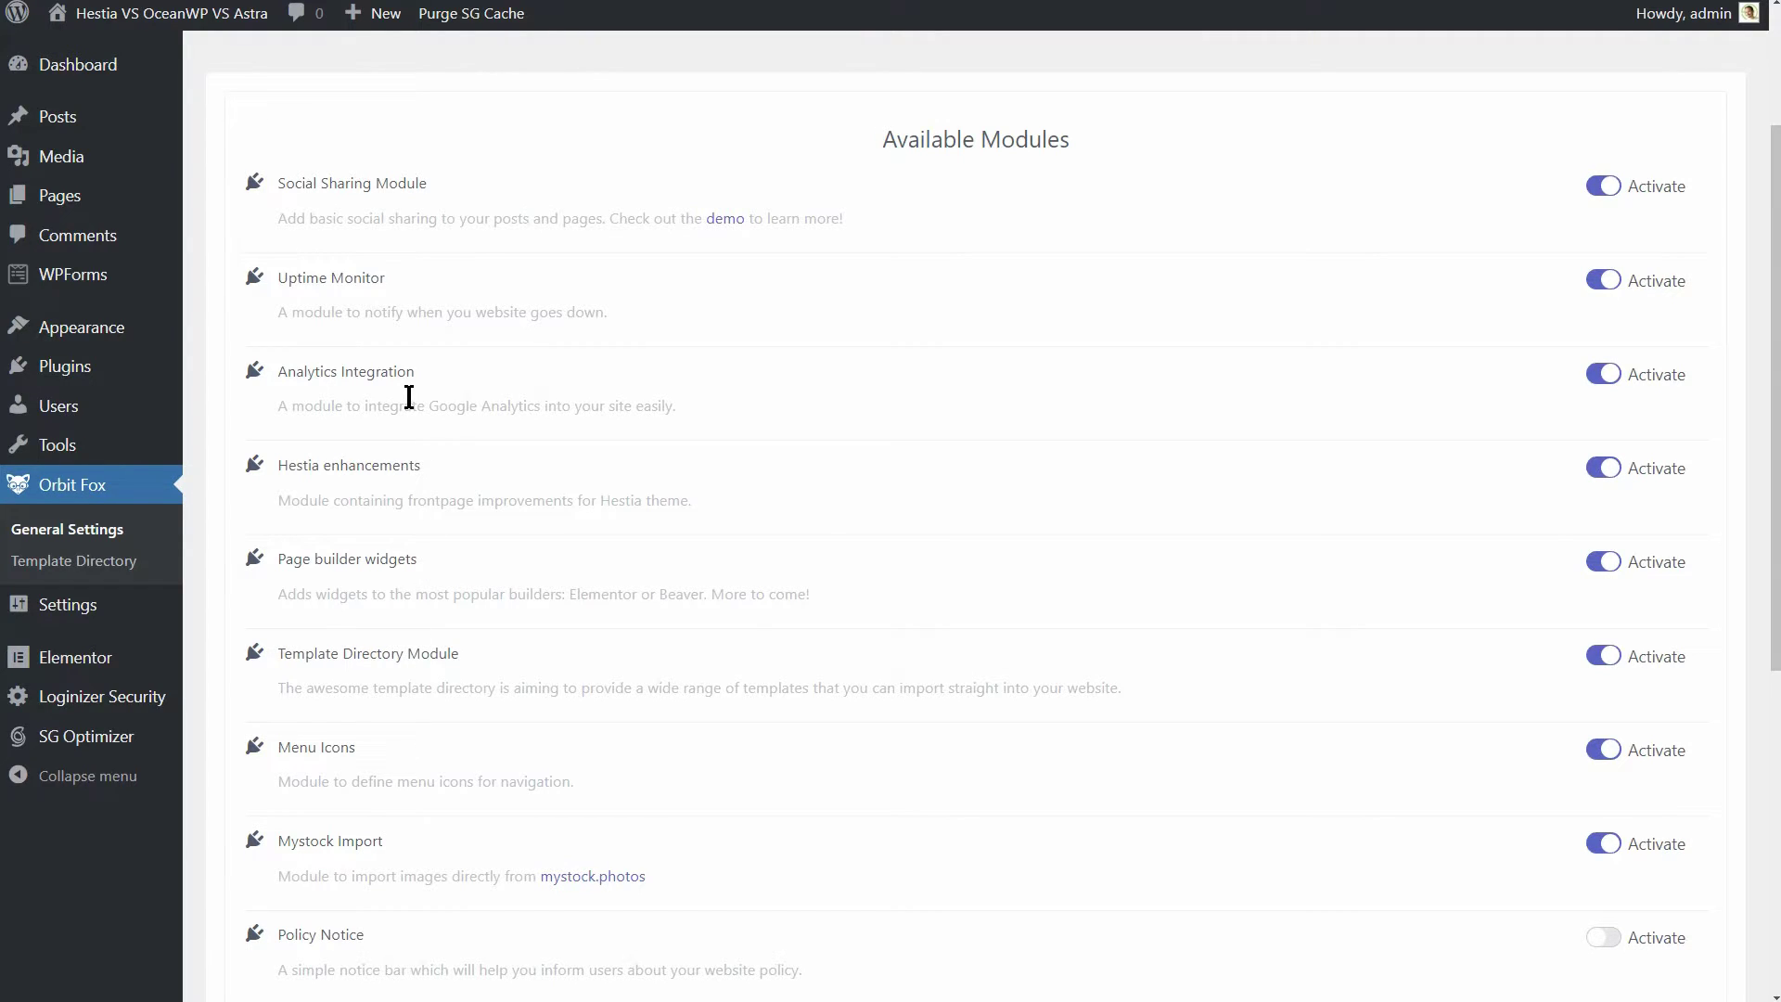
Create a new WPForms form from the Simple Contact Form template and return to all forms
mouse_move(118, 278)
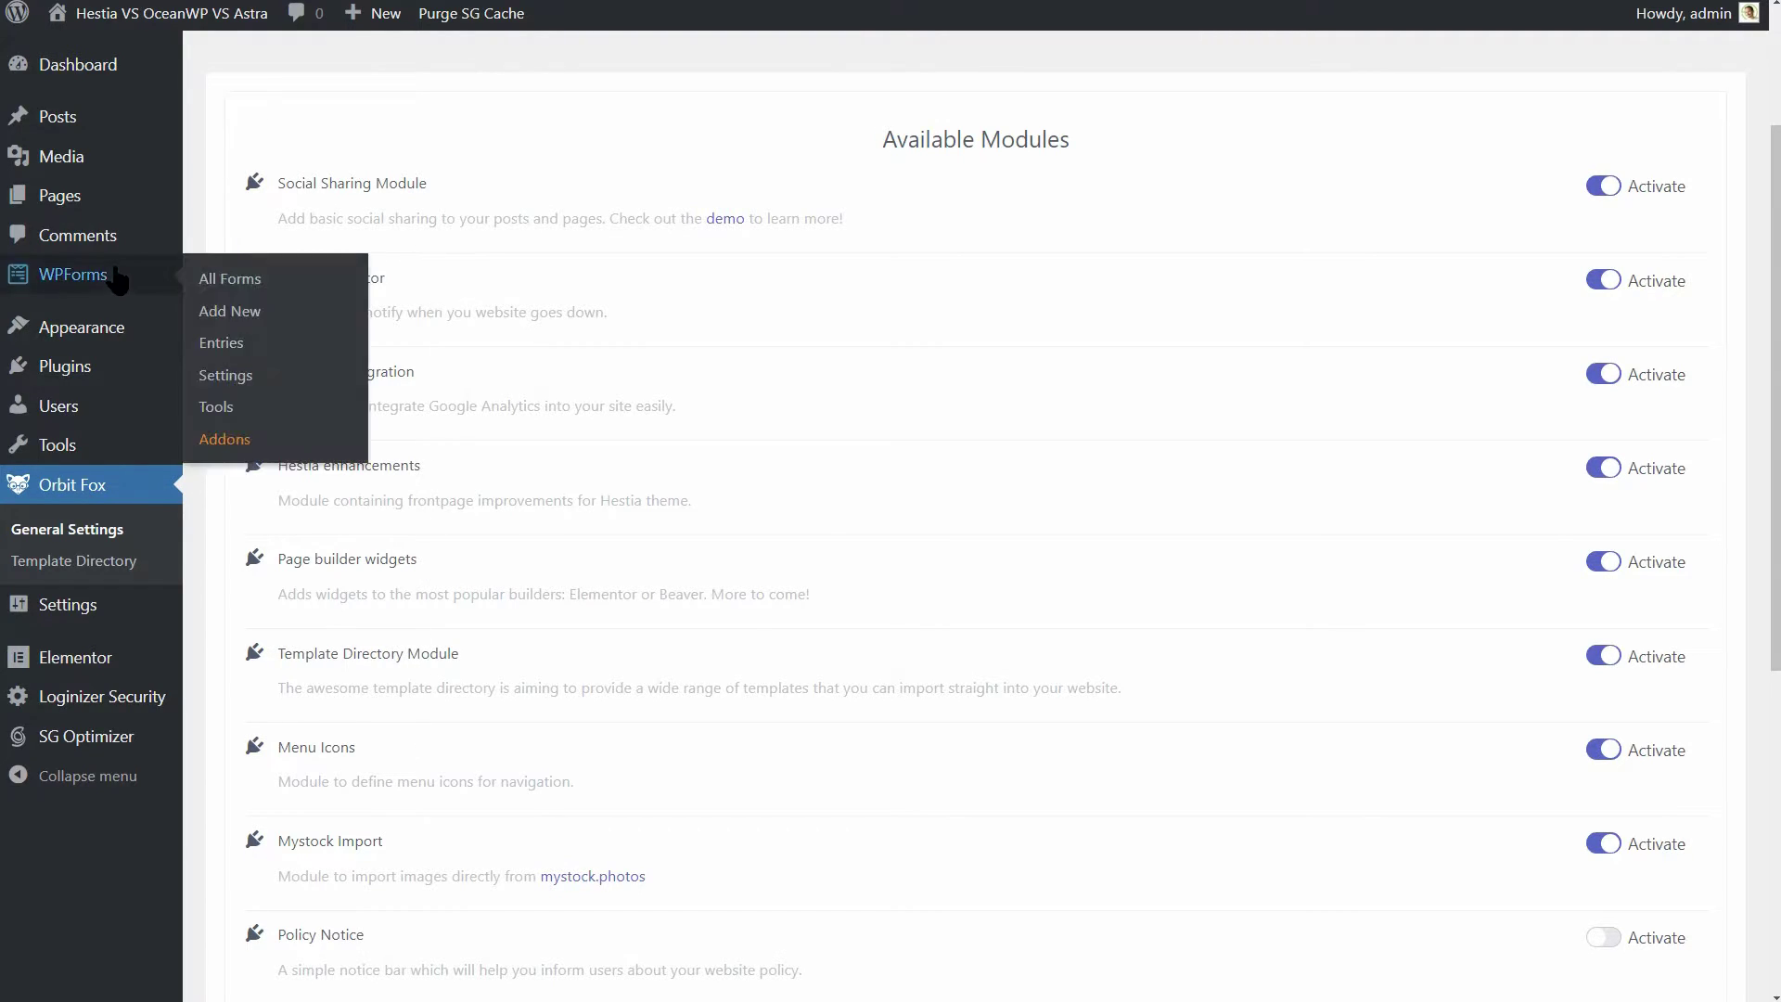
click(219, 315)
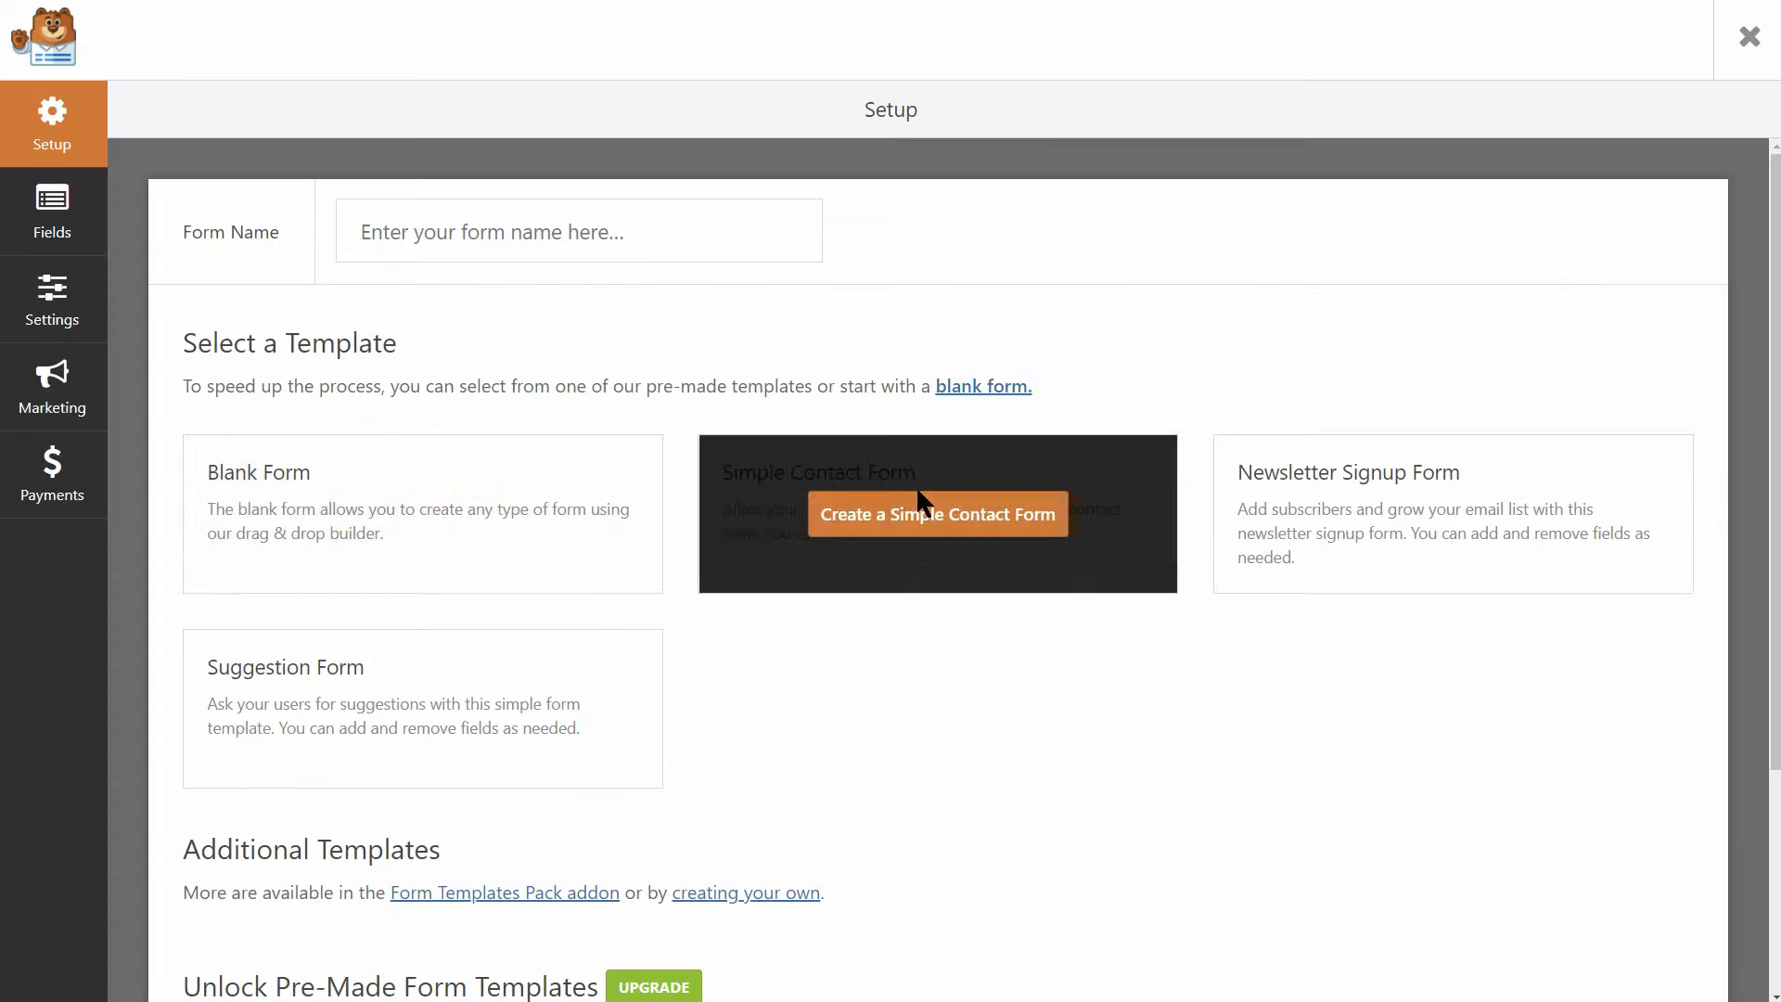
click(940, 510)
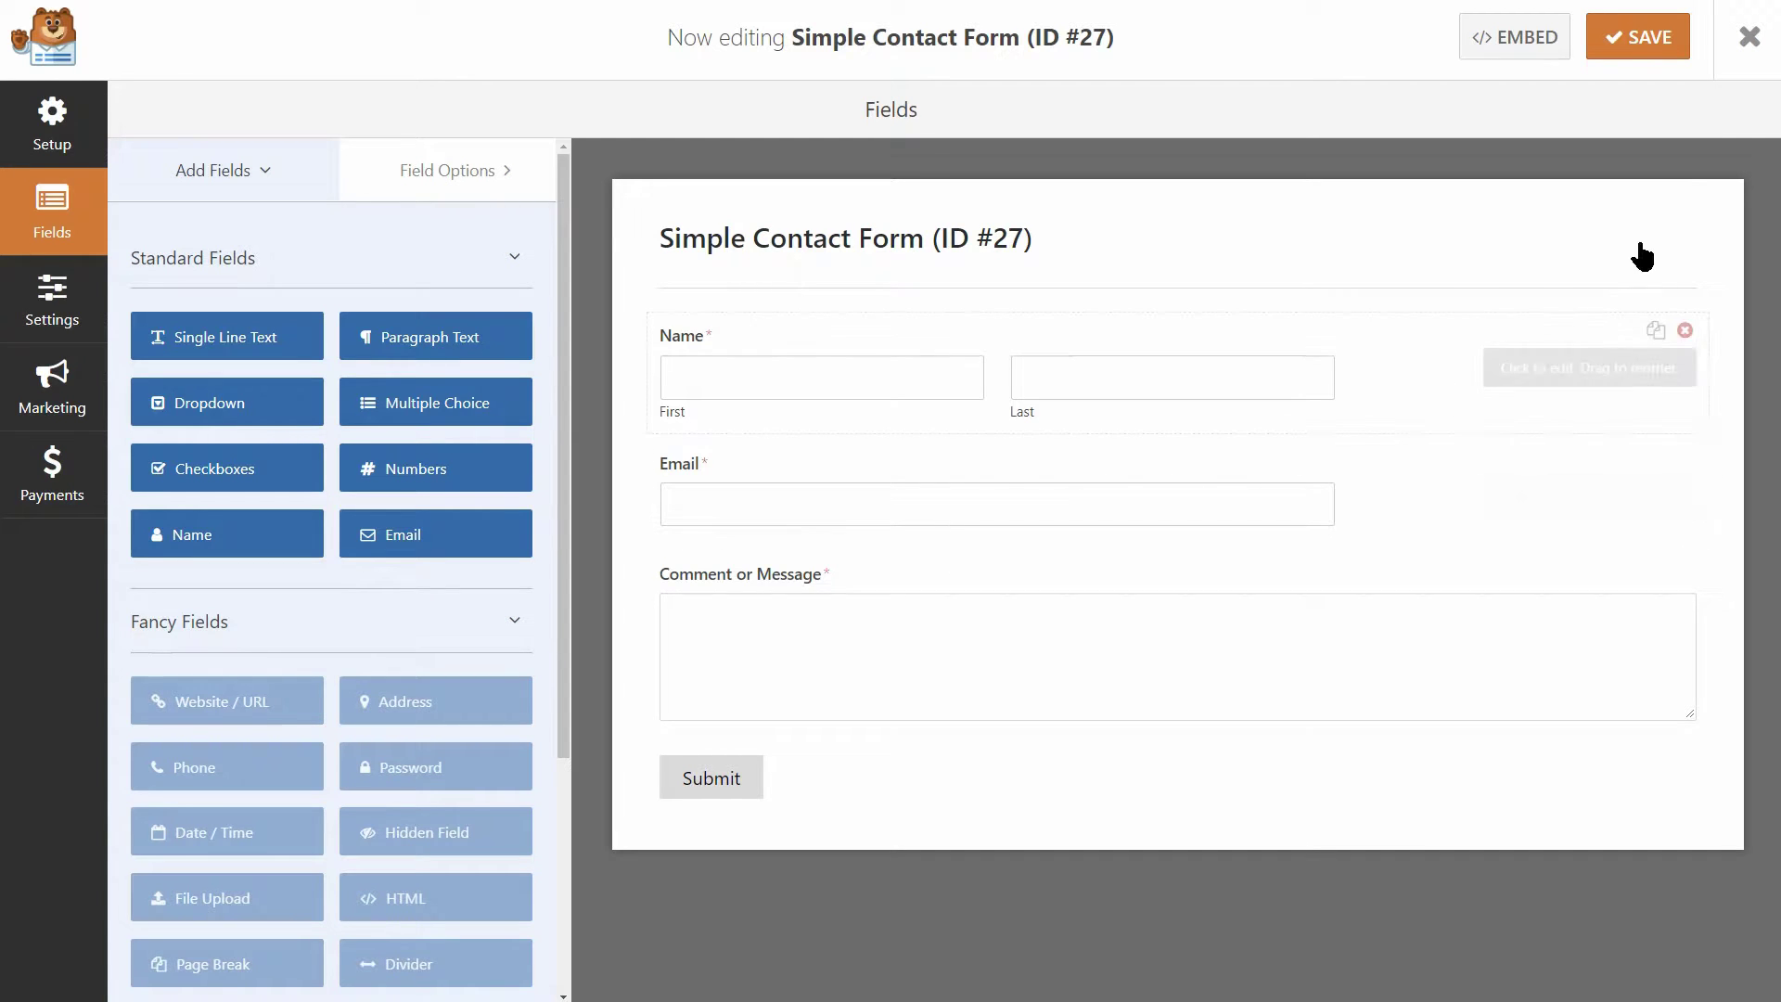
click(1748, 42)
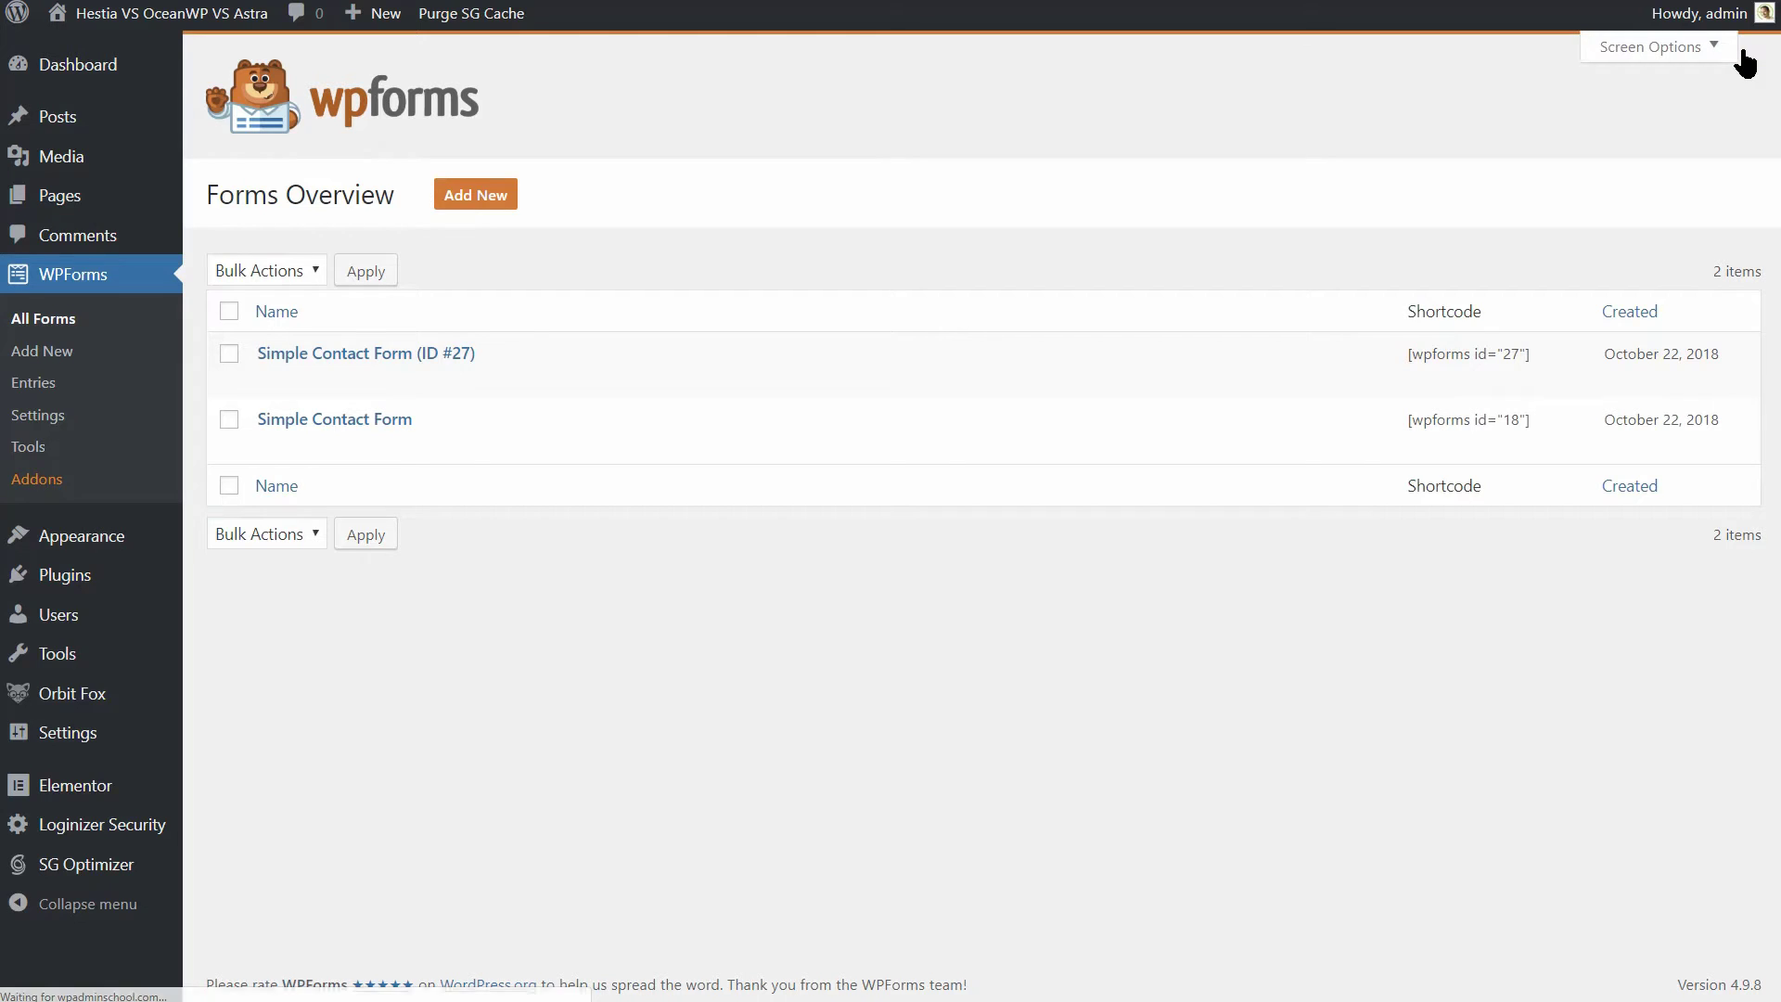
Activate the OceanWP theme and view the live site showing the Hello world! post in OceanWP's layout
mouse_move(139, 536)
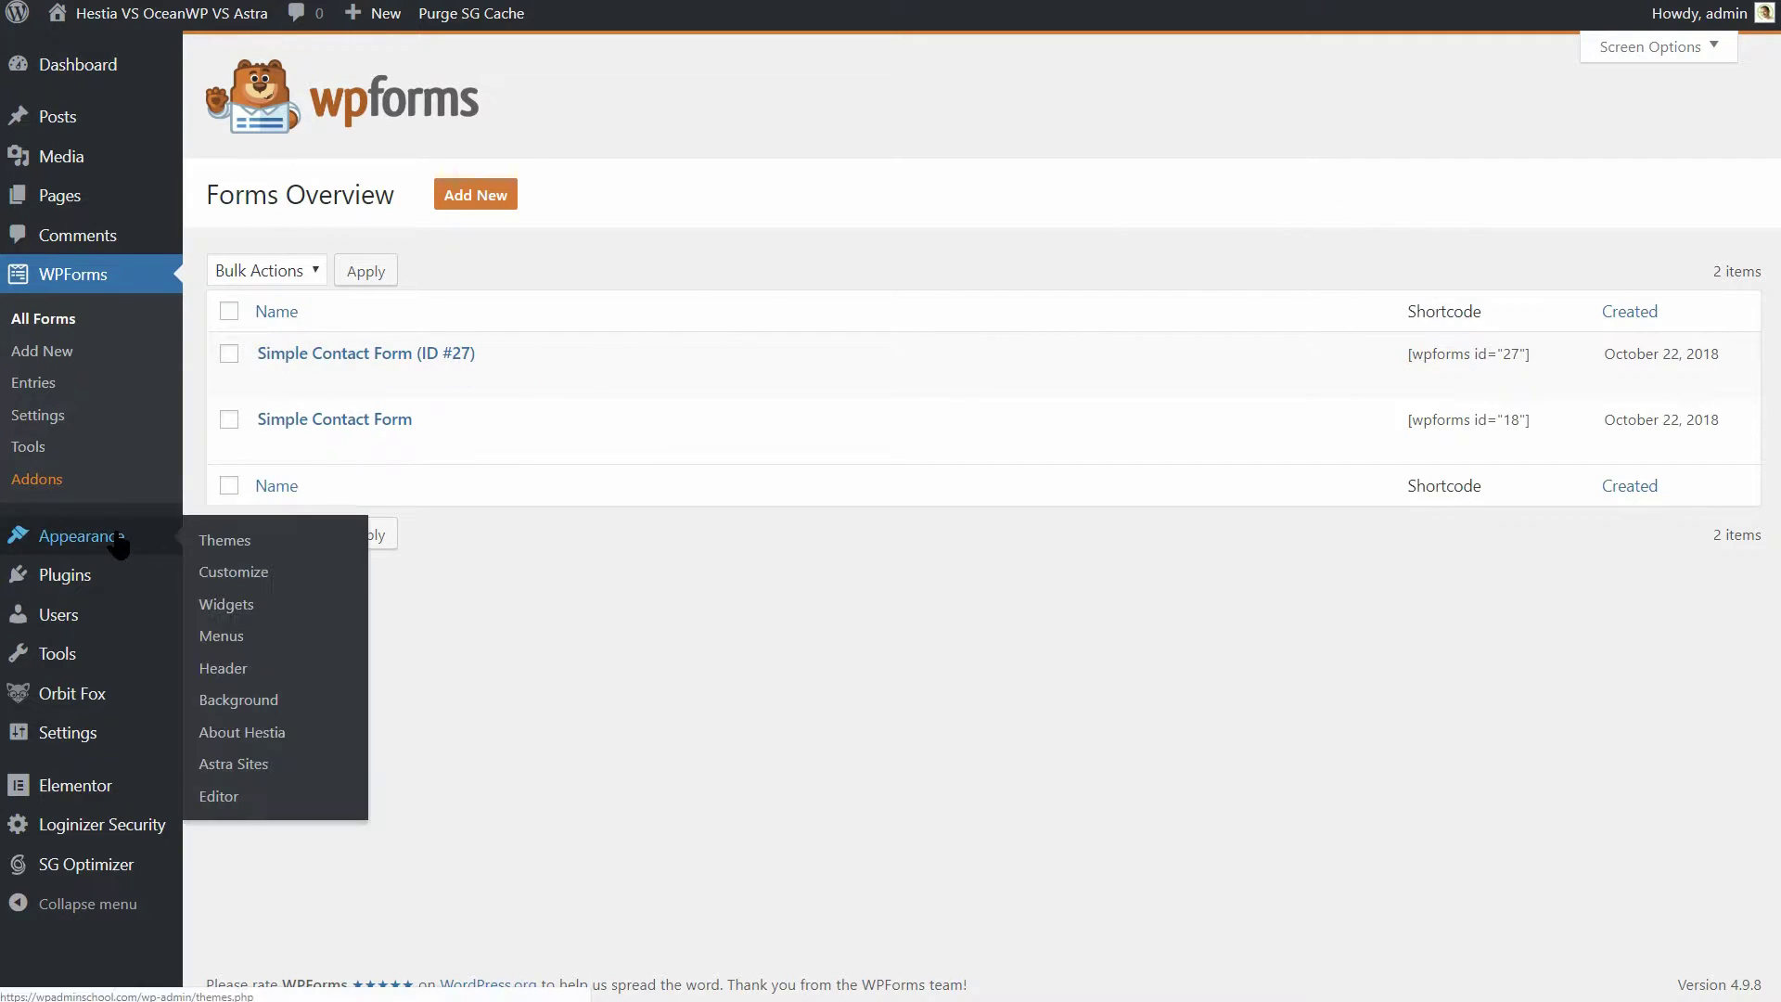
click(244, 551)
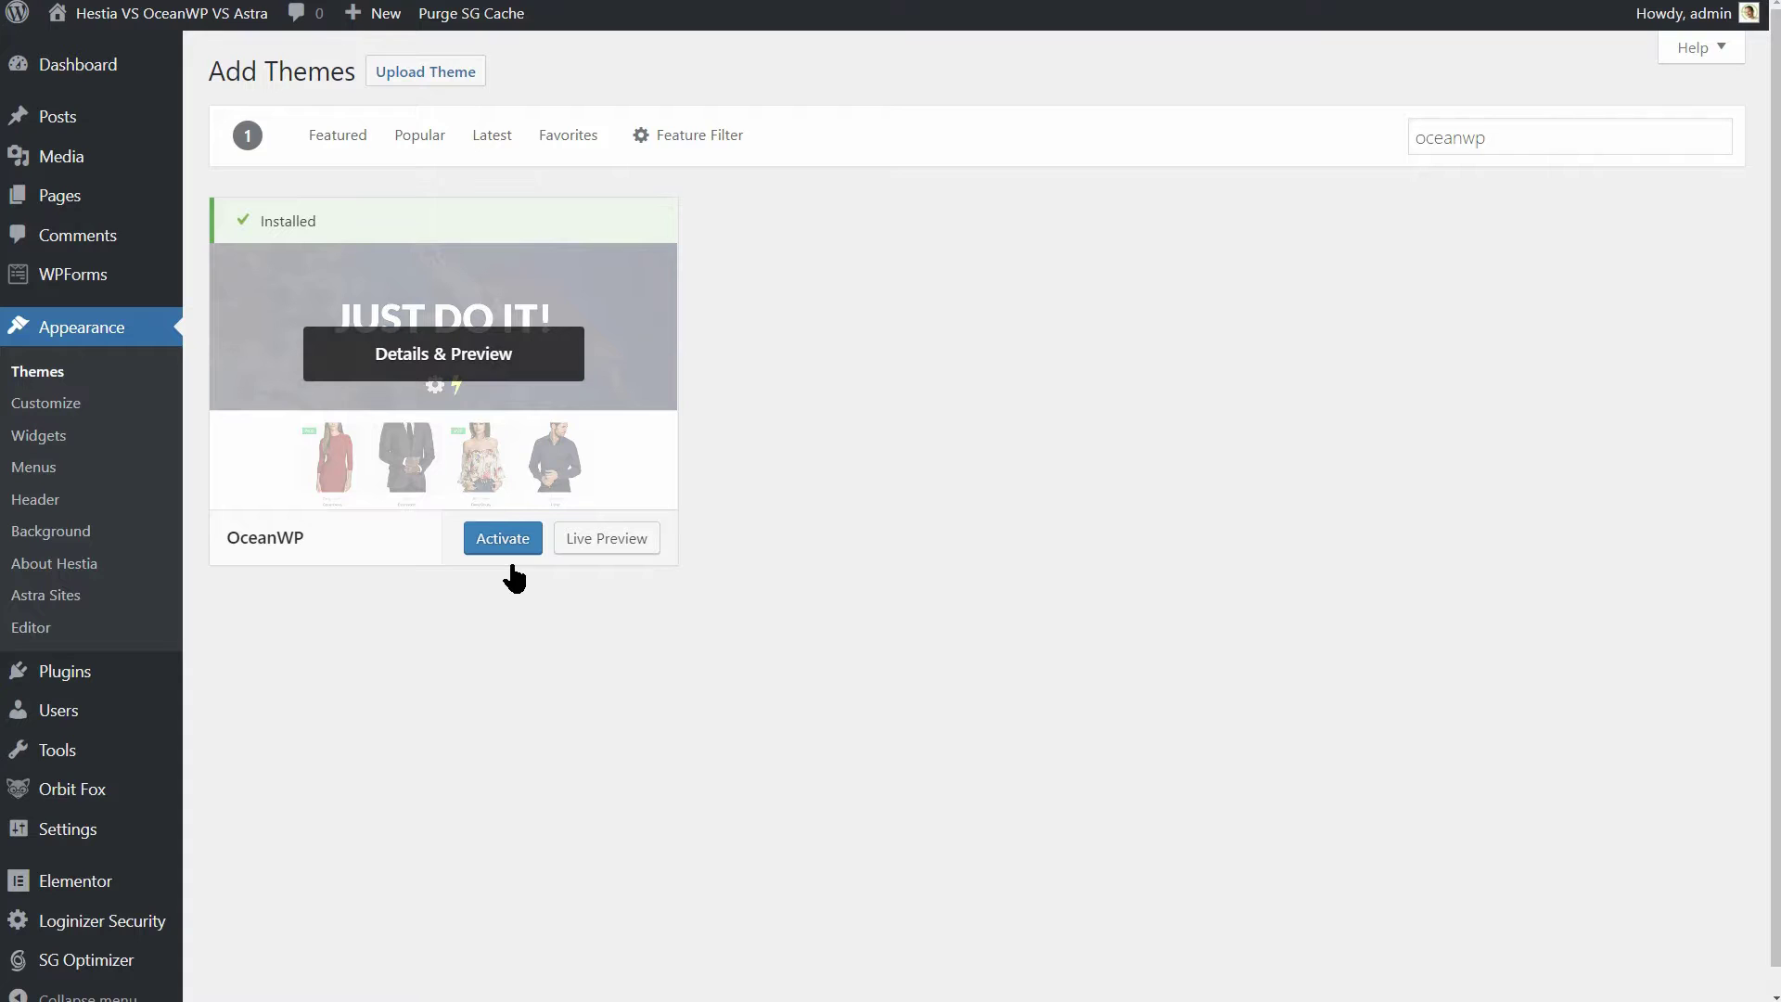
click(503, 548)
mouse_move(74, 13)
click(80, 54)
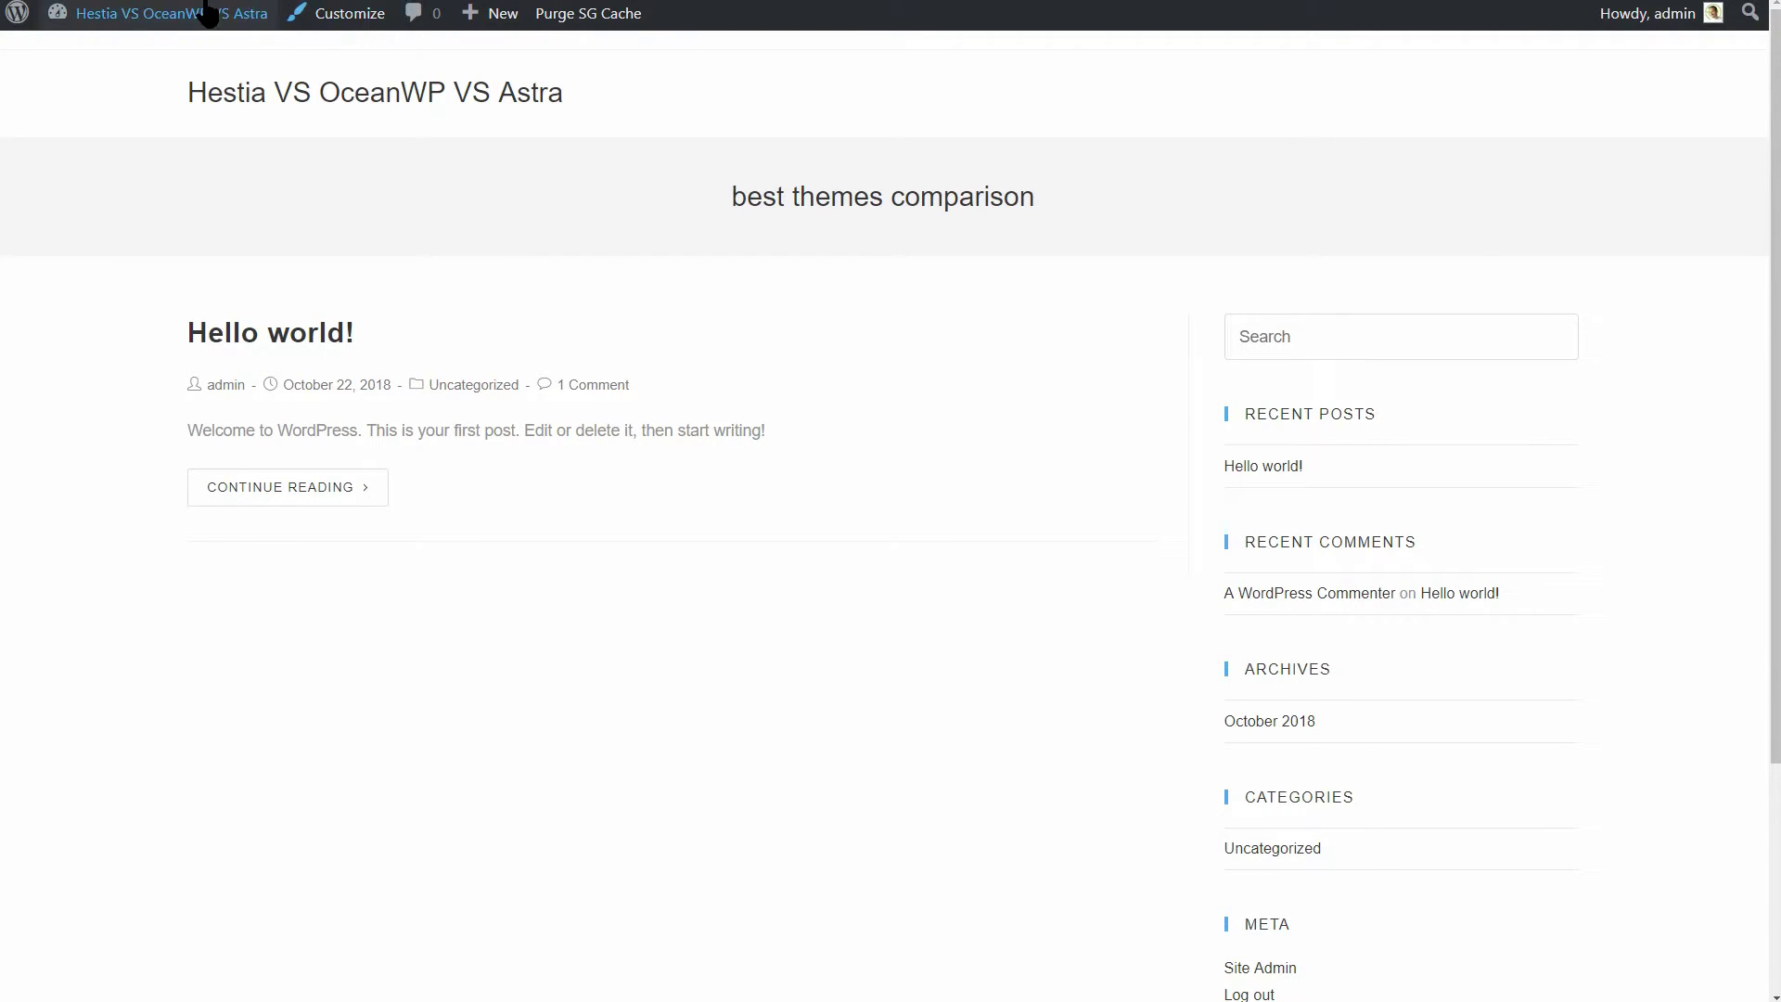
mouse_move(204, 11)
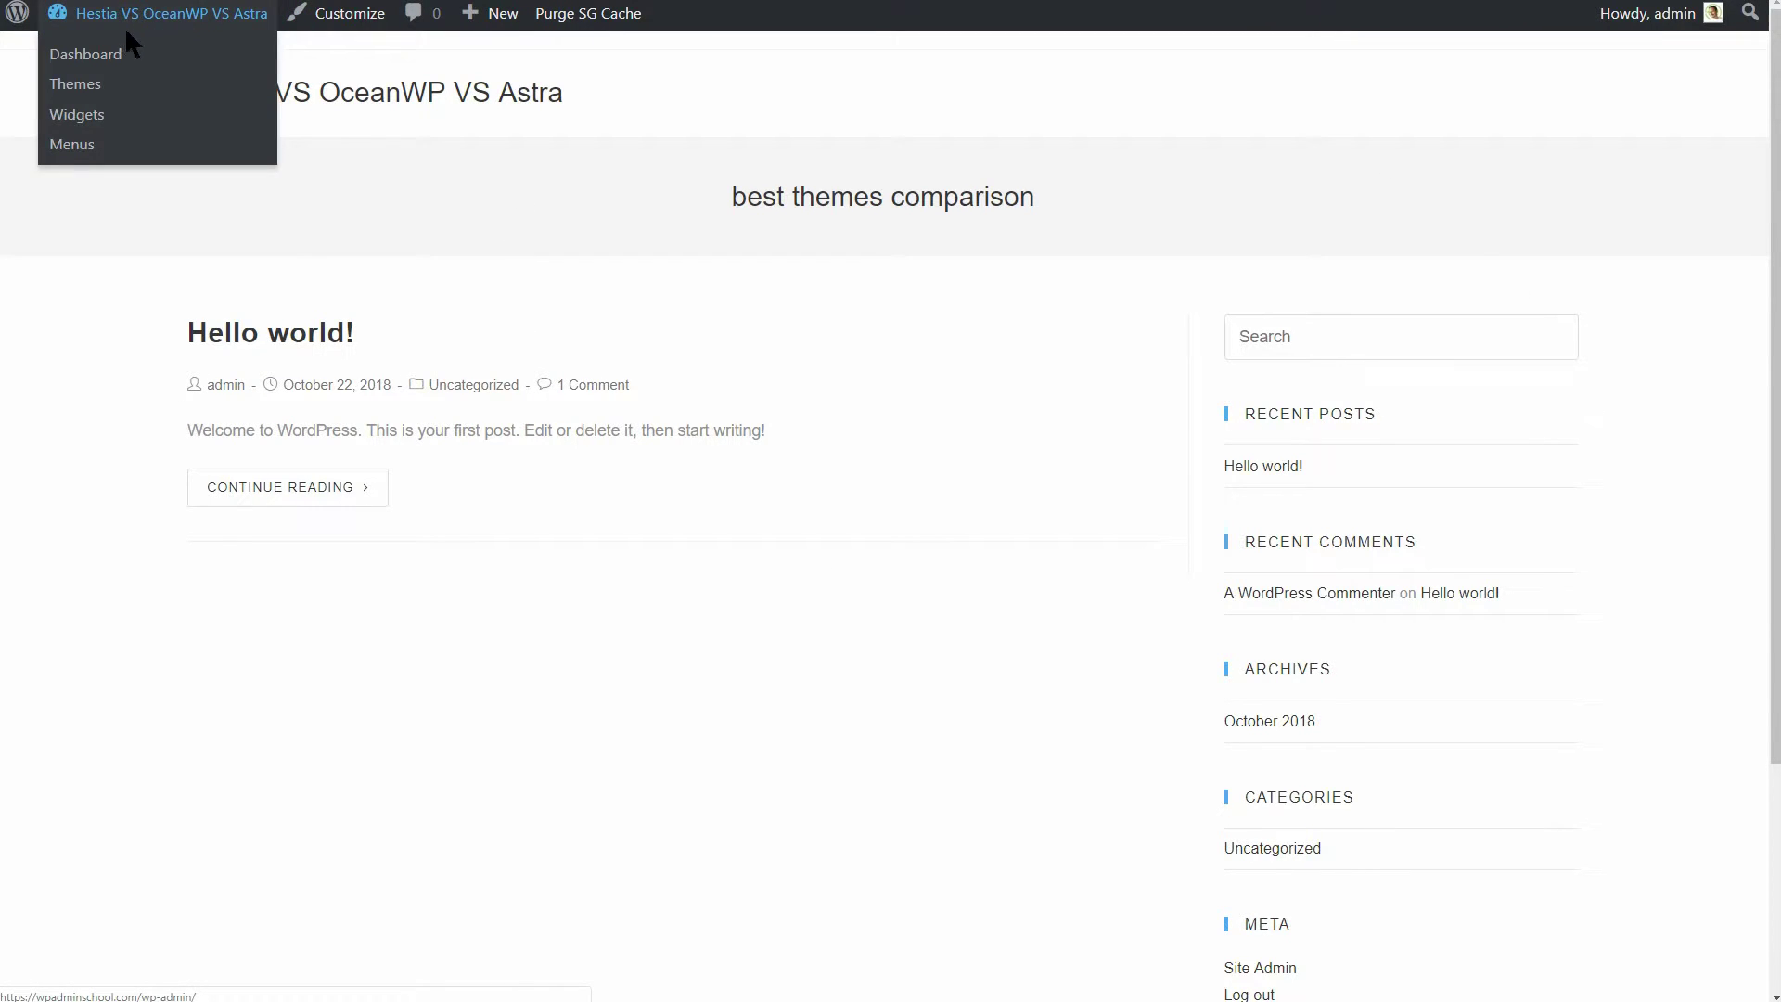
Search the plugin directory for 'oc' and activate Ocean Demo Import
click(102, 55)
mouse_move(140, 462)
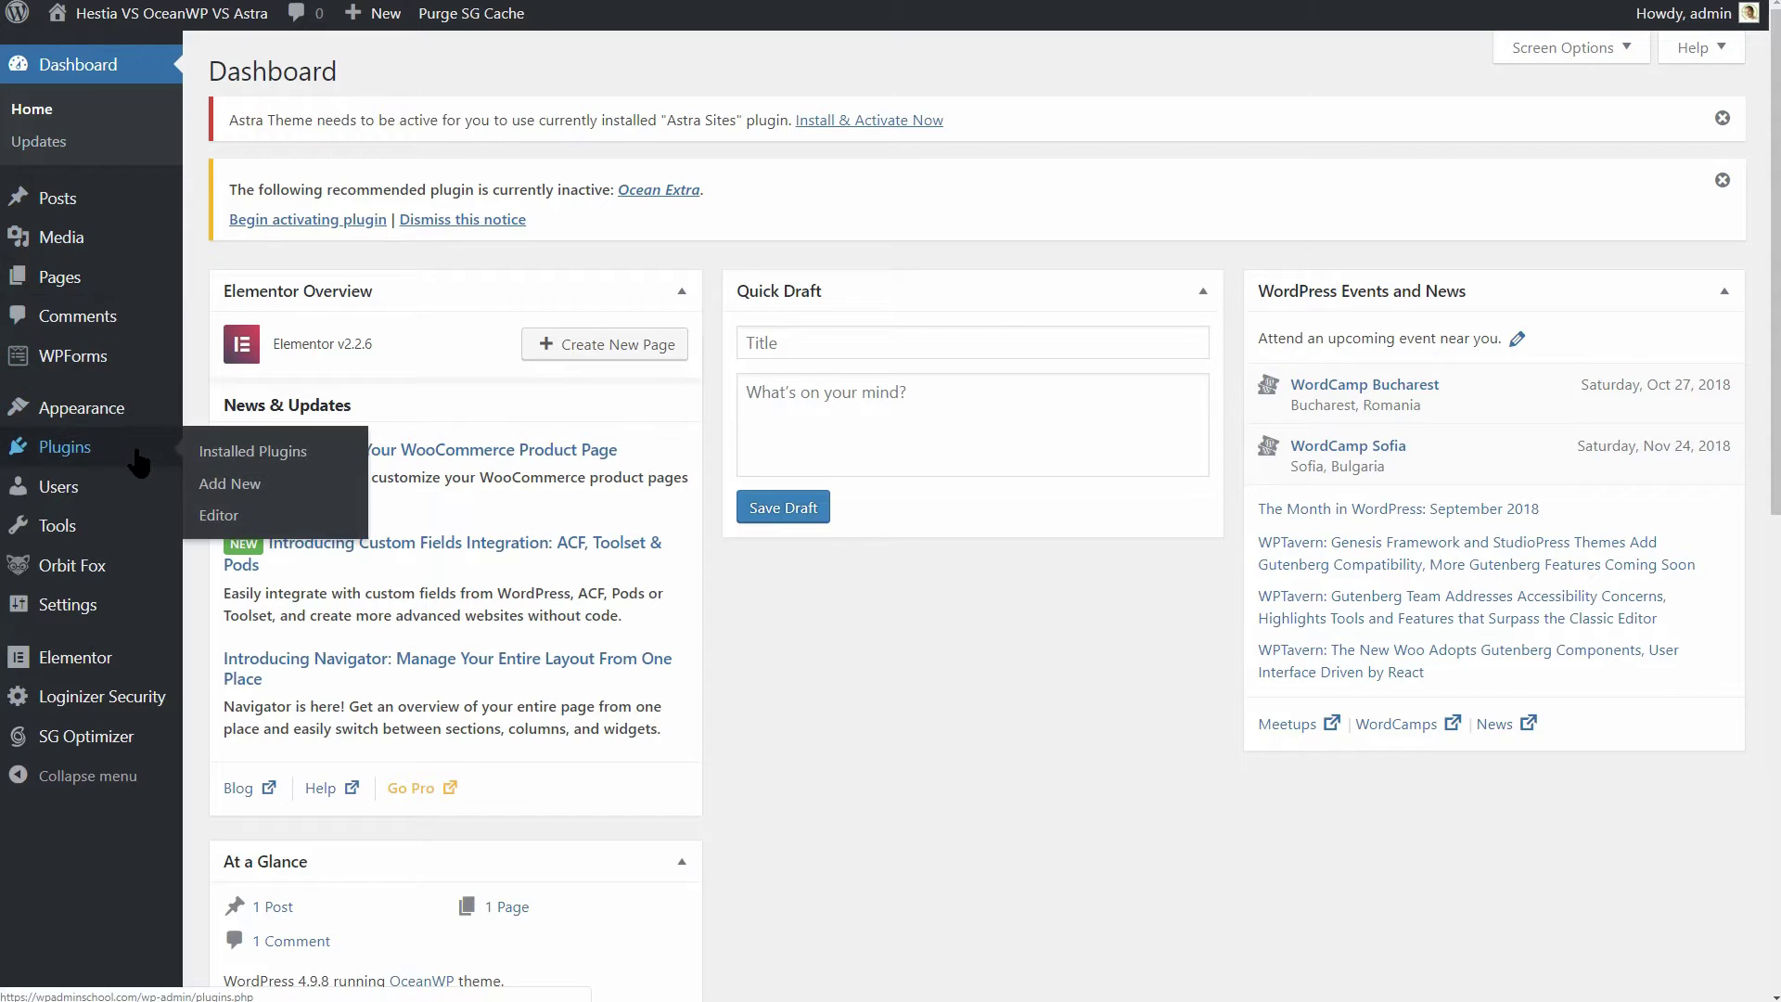
click(229, 484)
click(1478, 145)
text(ocean demo import)
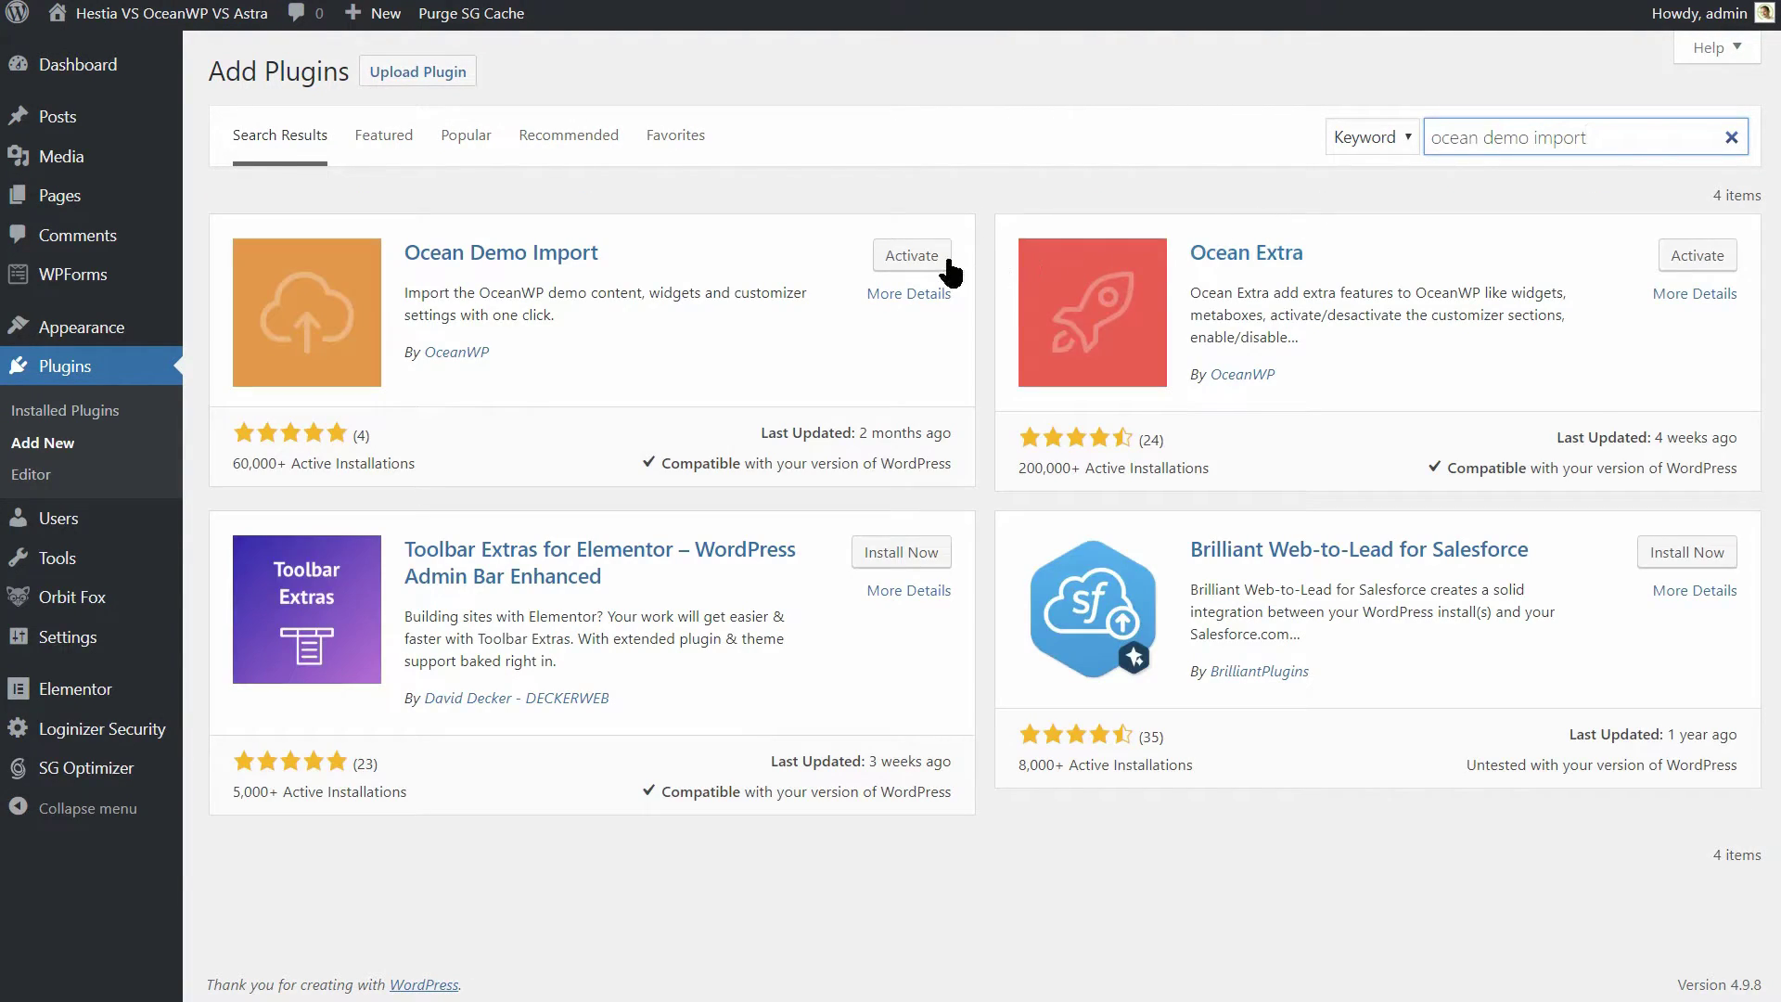
click(928, 266)
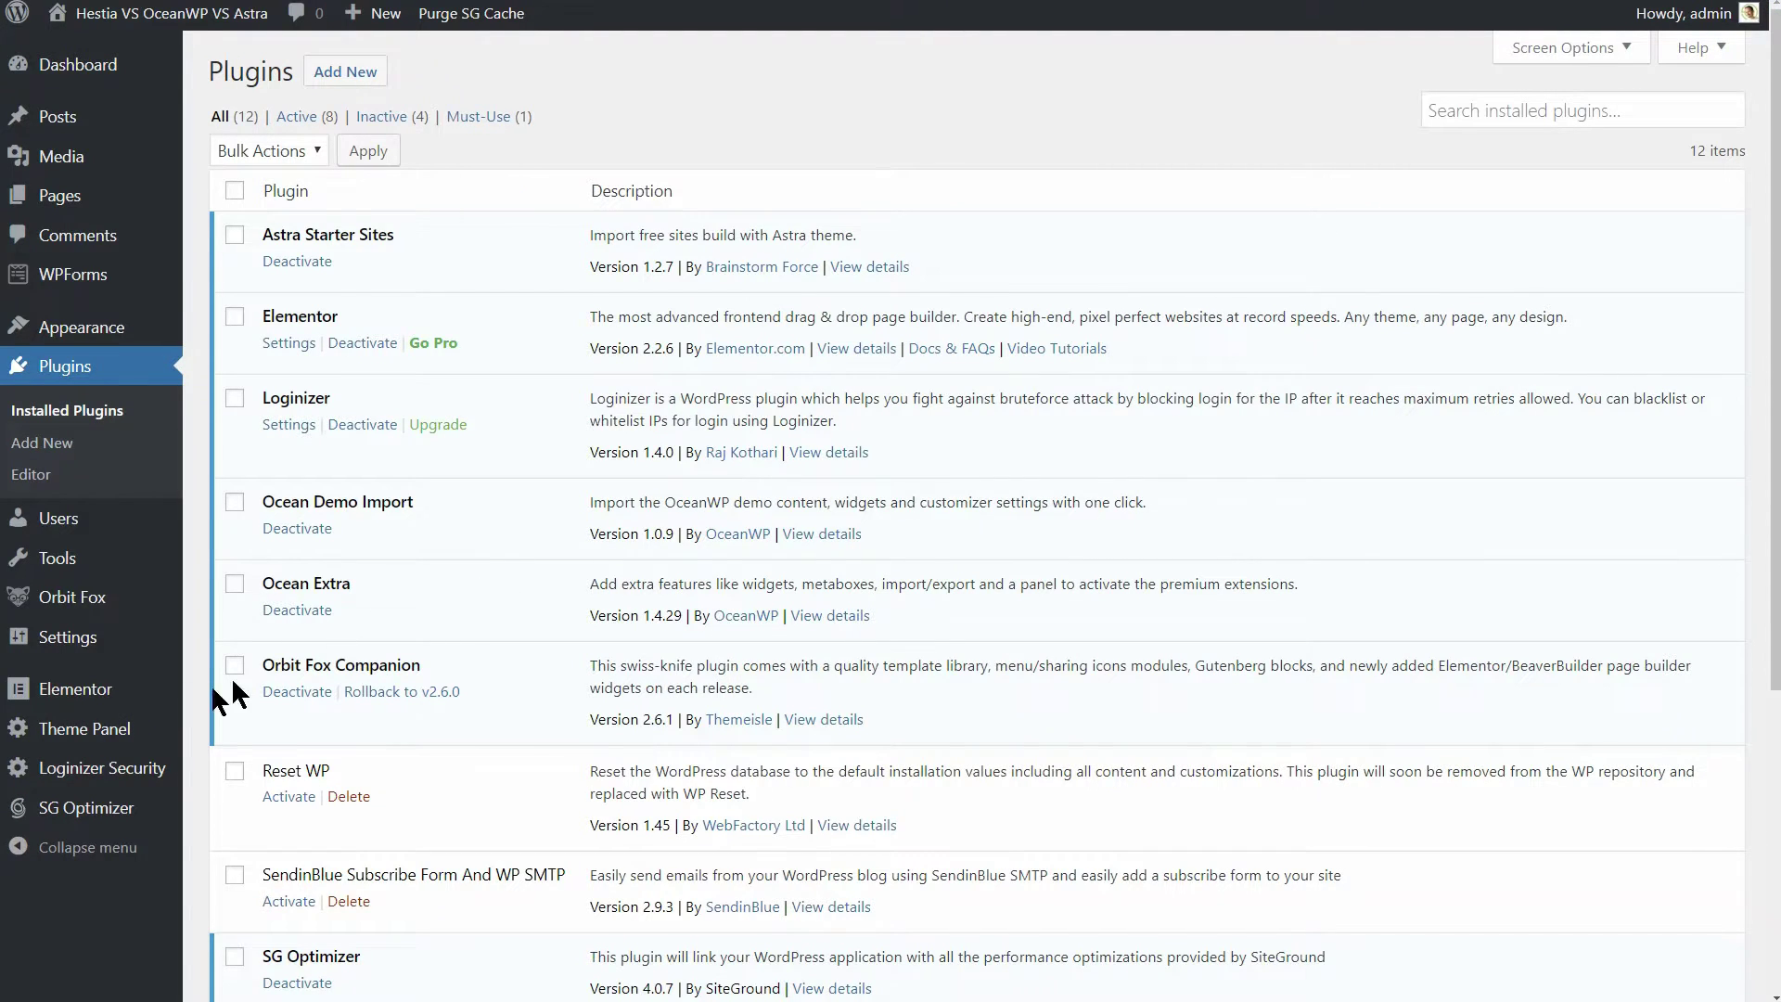
Open OceanWP's Install Demos library and scroll through the demo grid
mouse_move(125, 728)
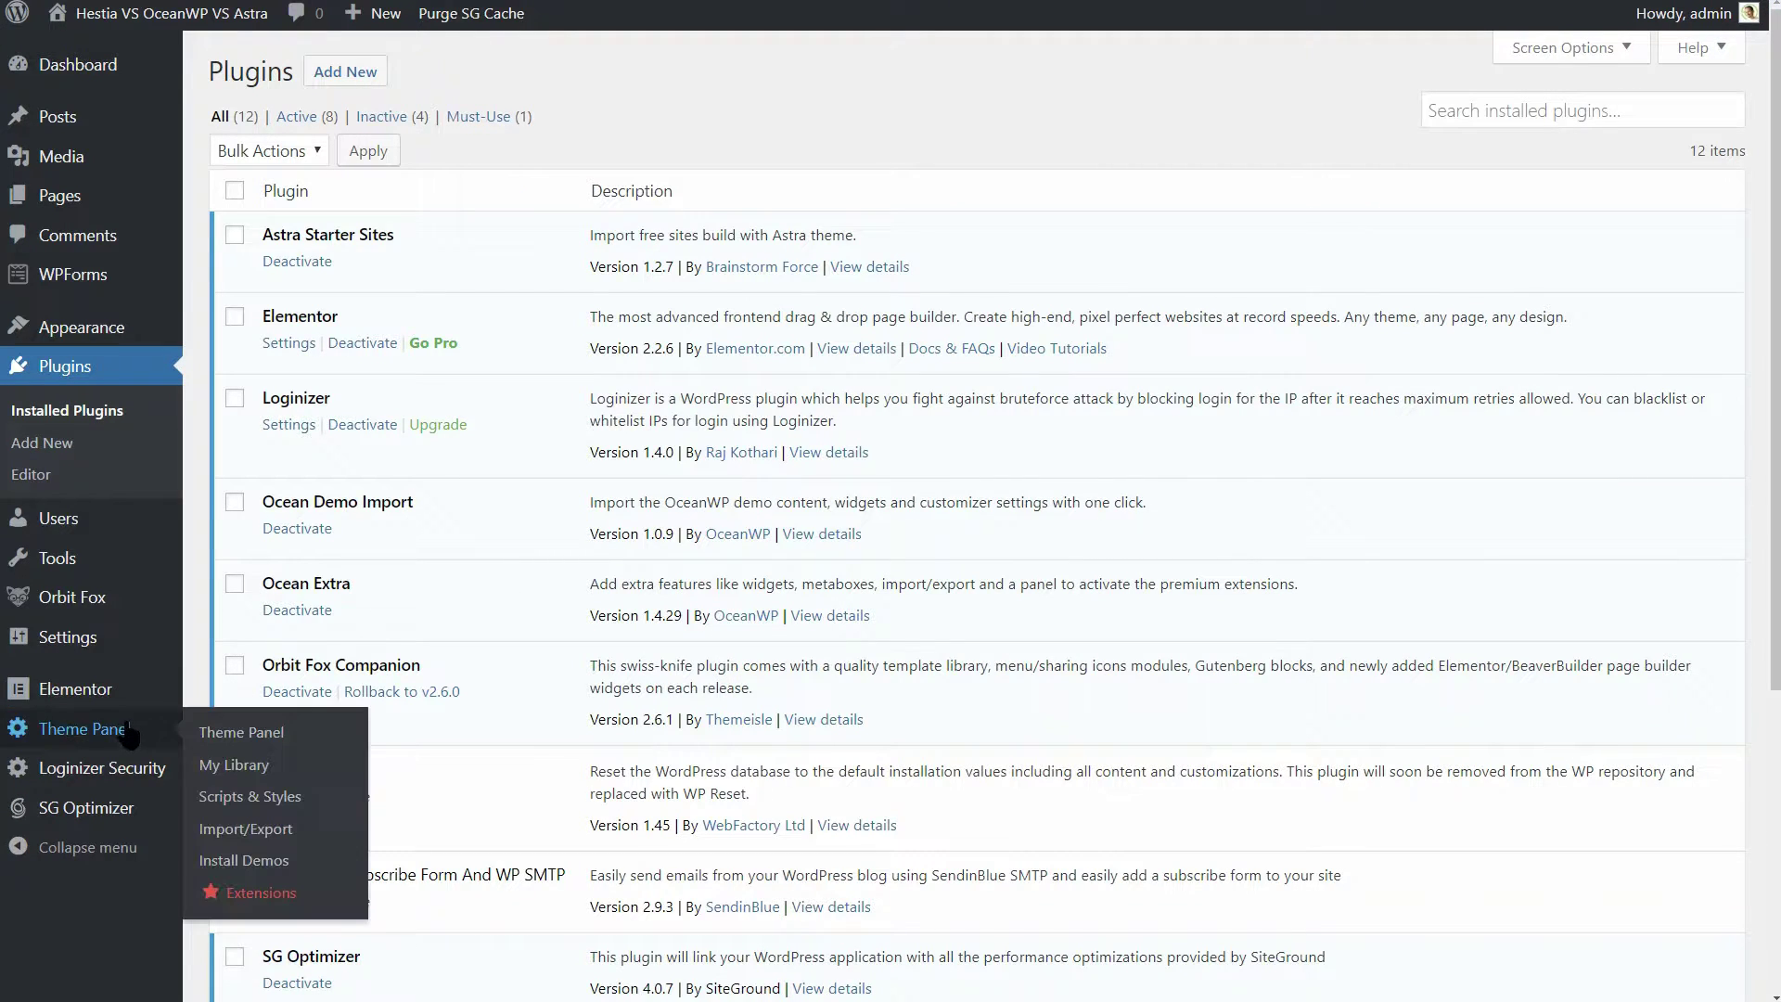
click(267, 859)
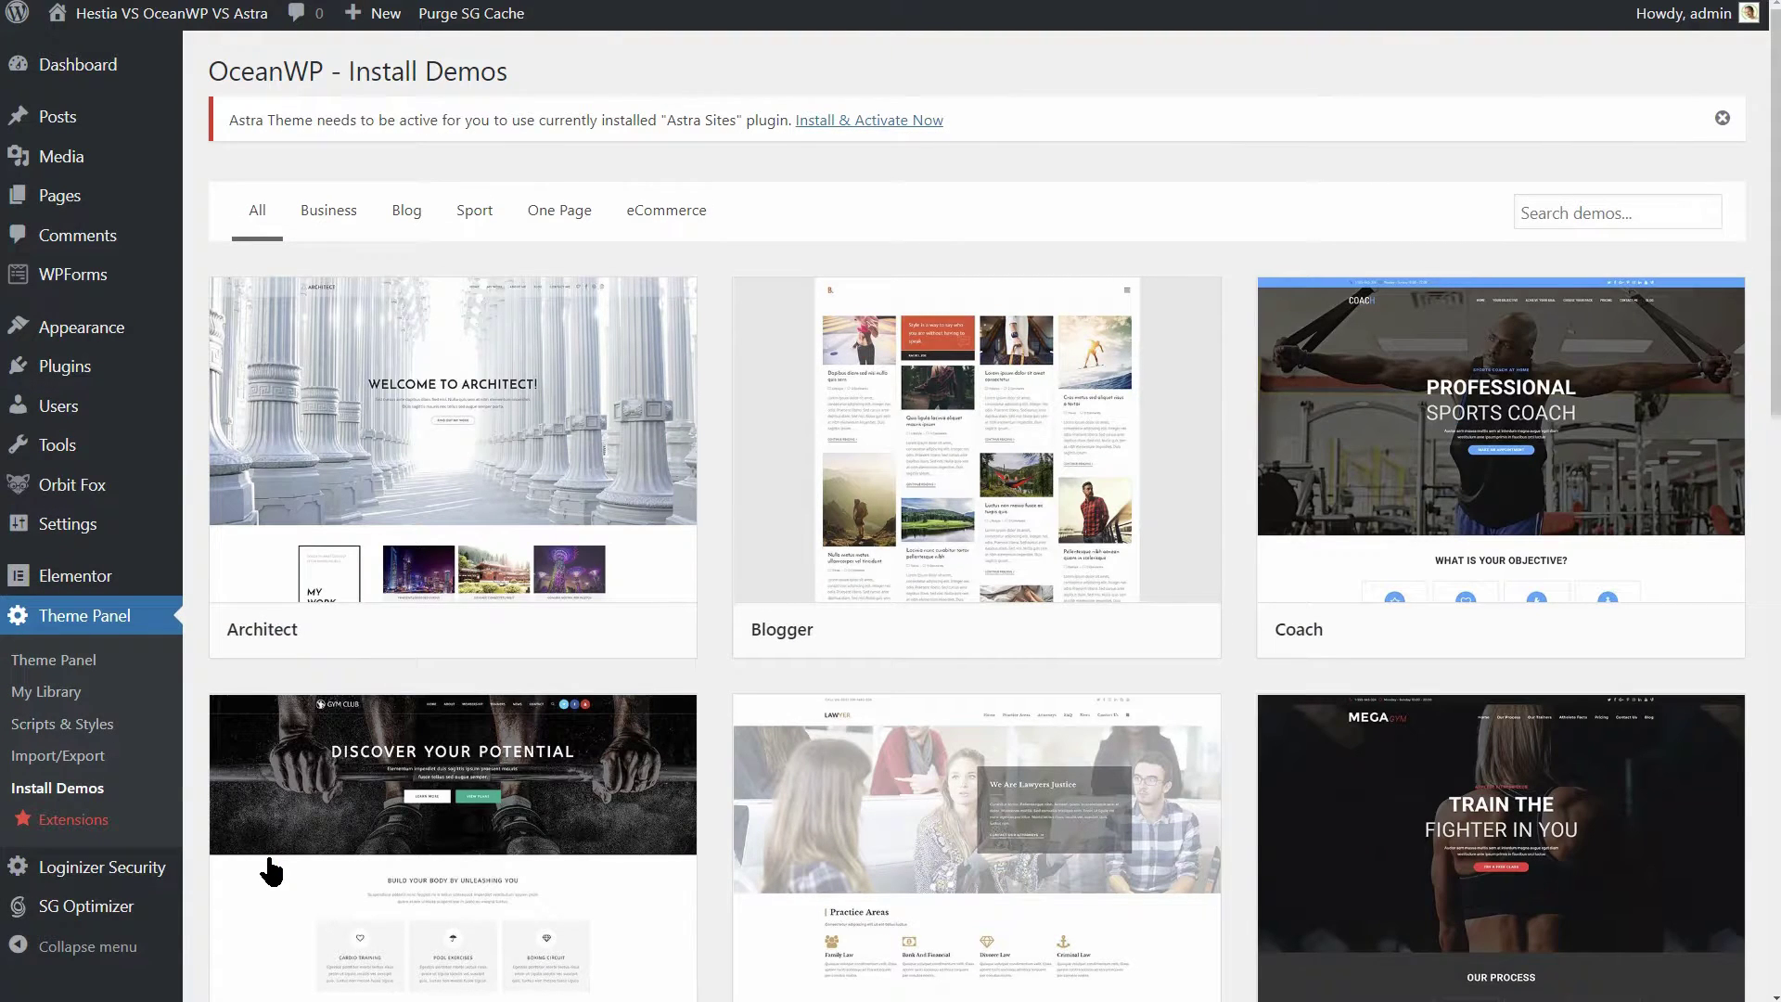
scroll(1212, 657, down, 5)
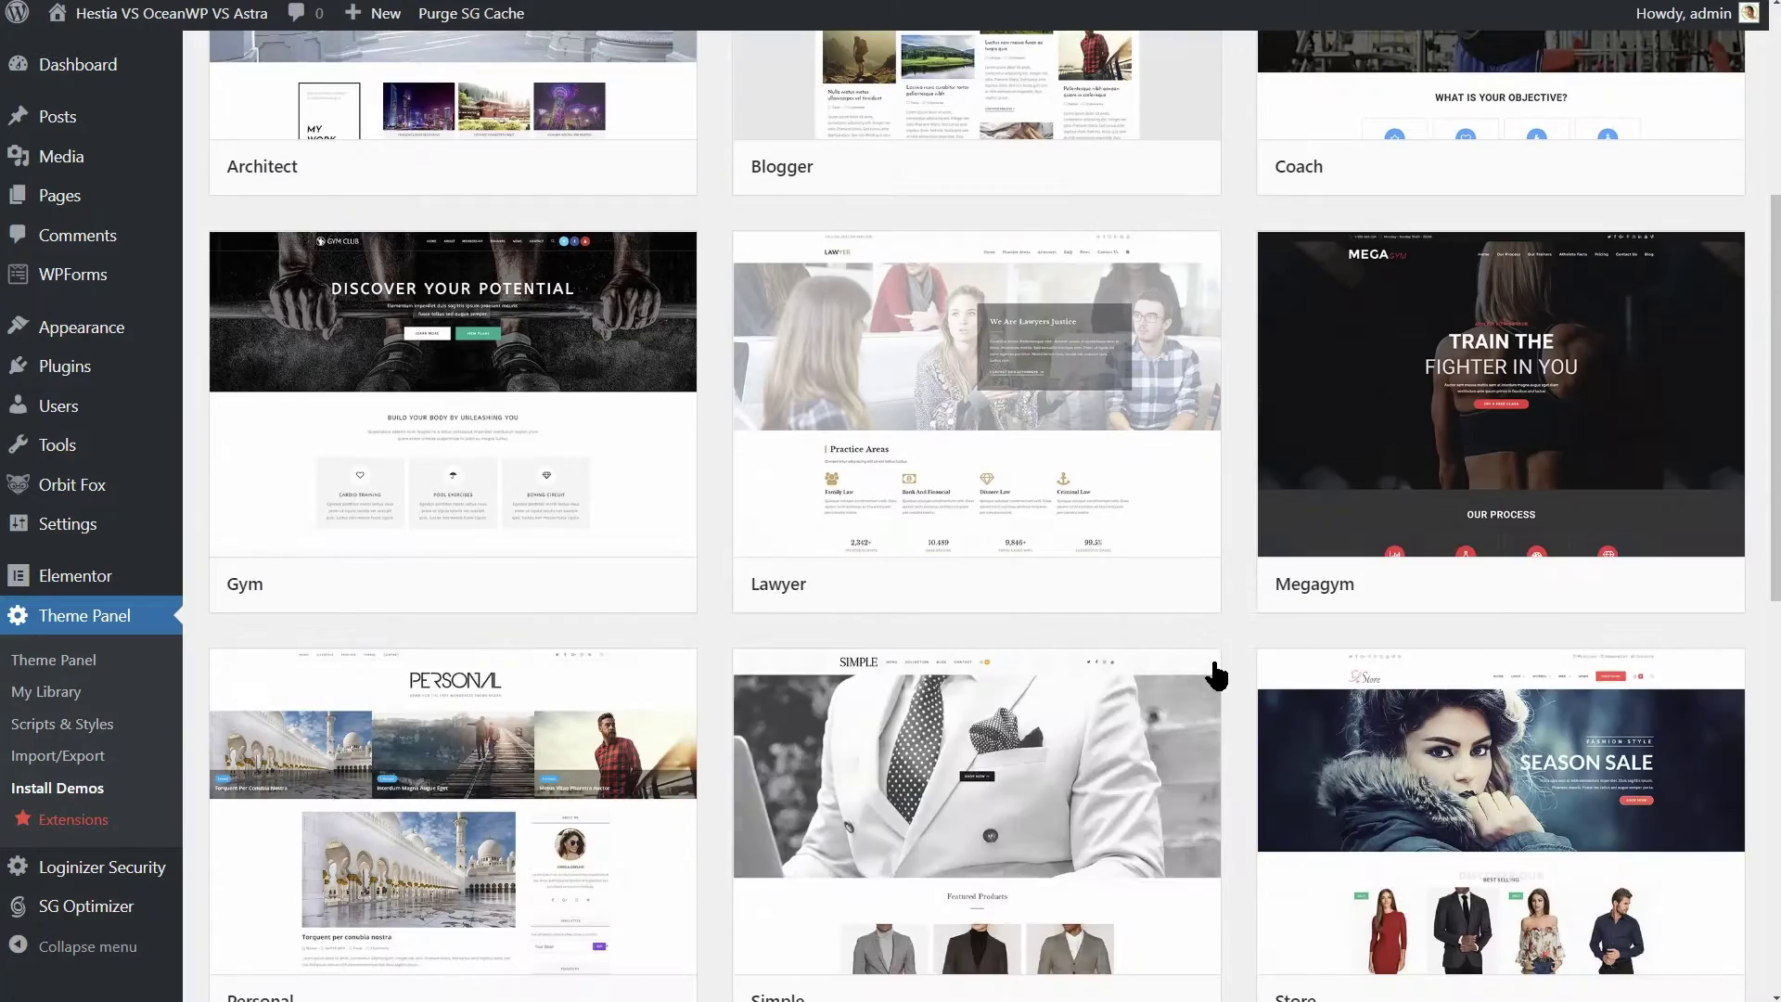
scroll(1272, 677, down, 3)
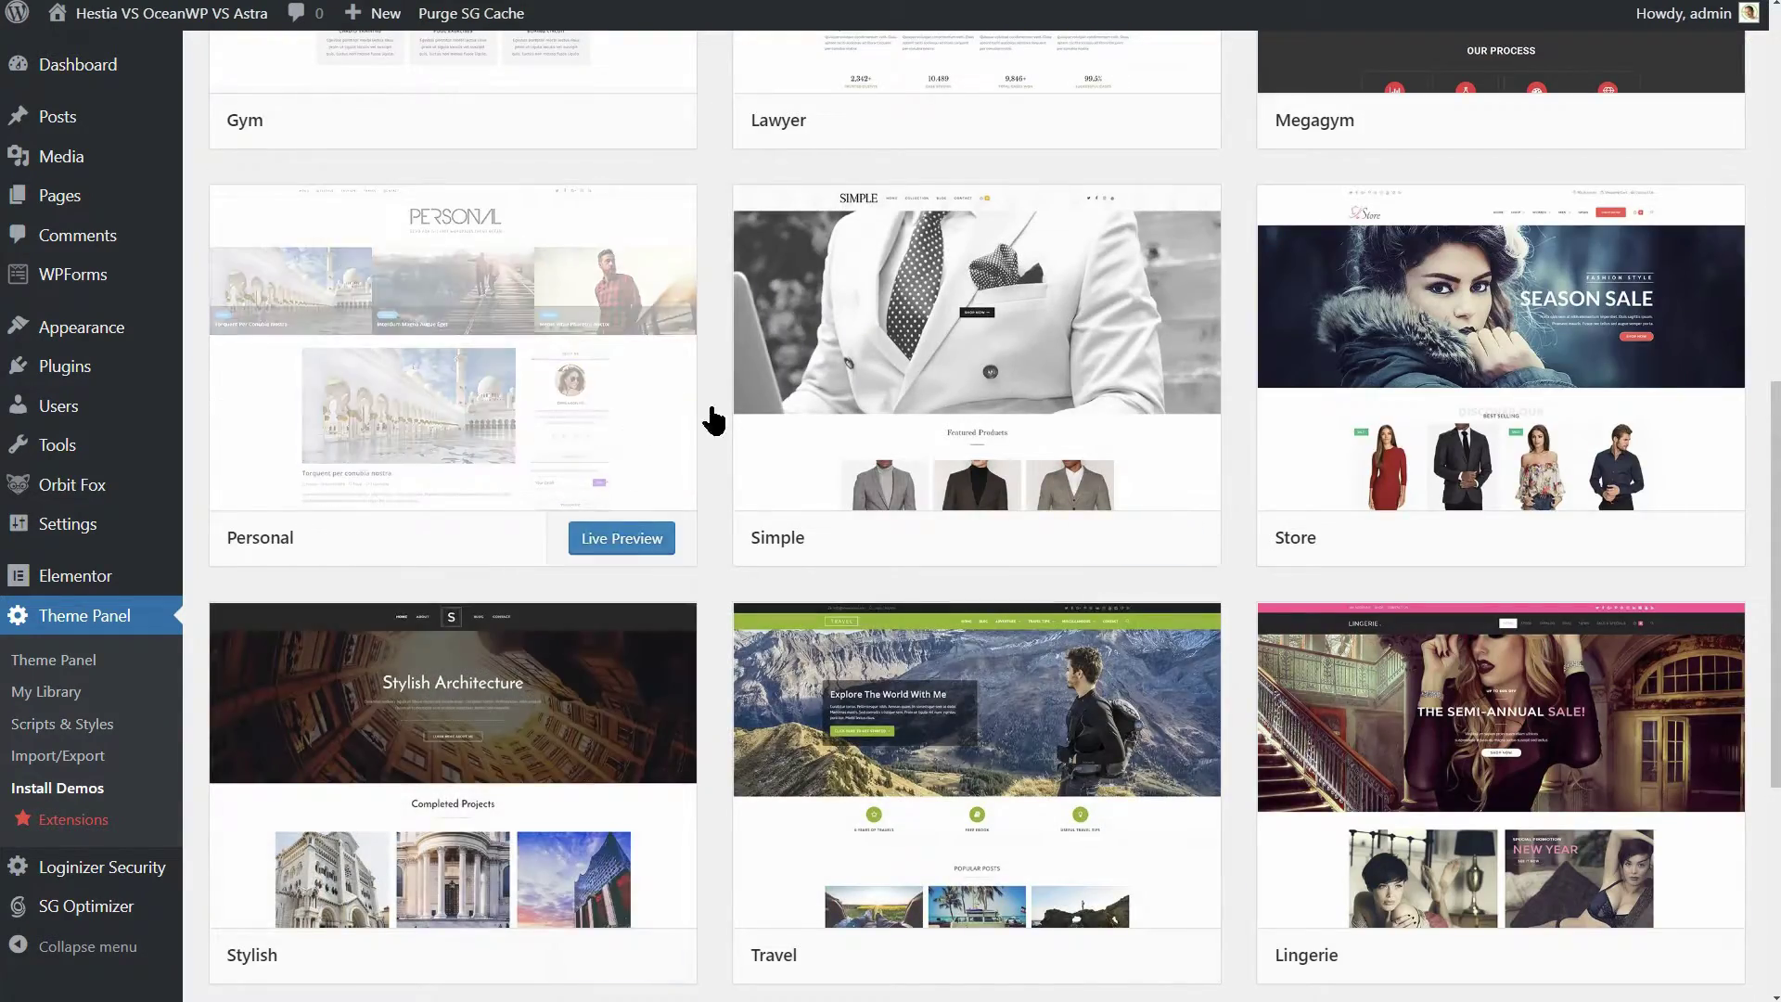
scroll(1602, 386, down, 3)
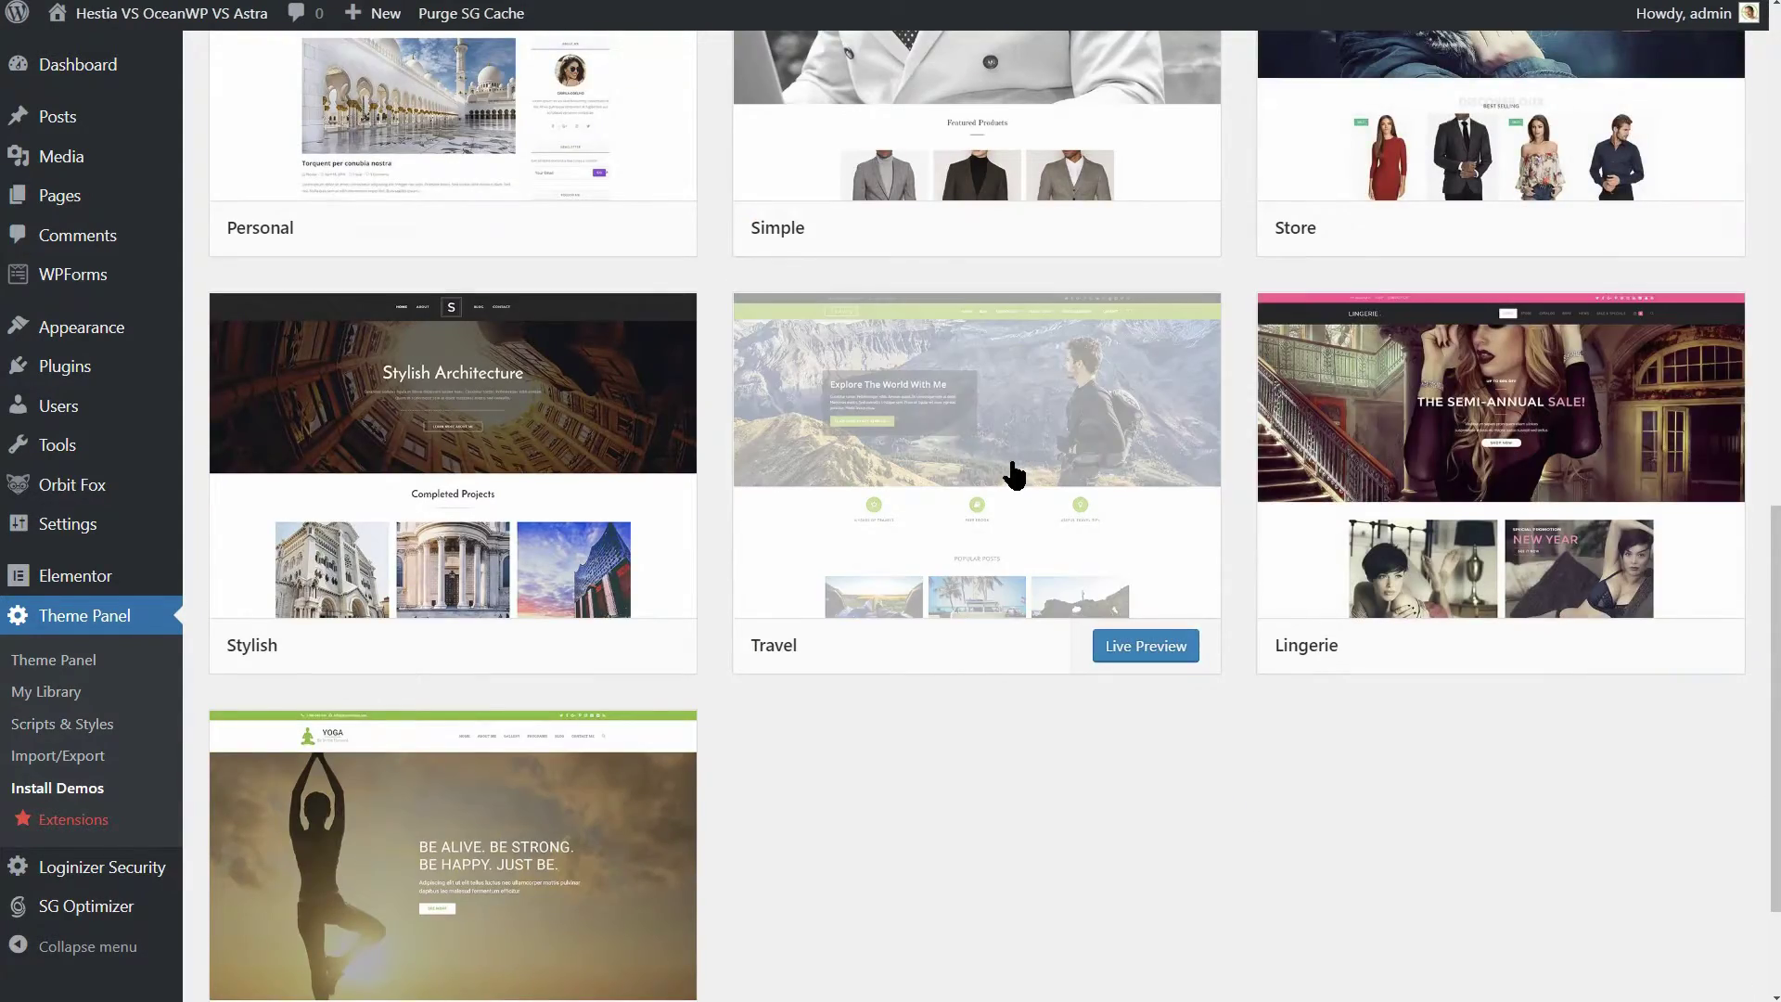
Live-preview the Travel demo down to its Popular Posts, then close the preview
click(1143, 648)
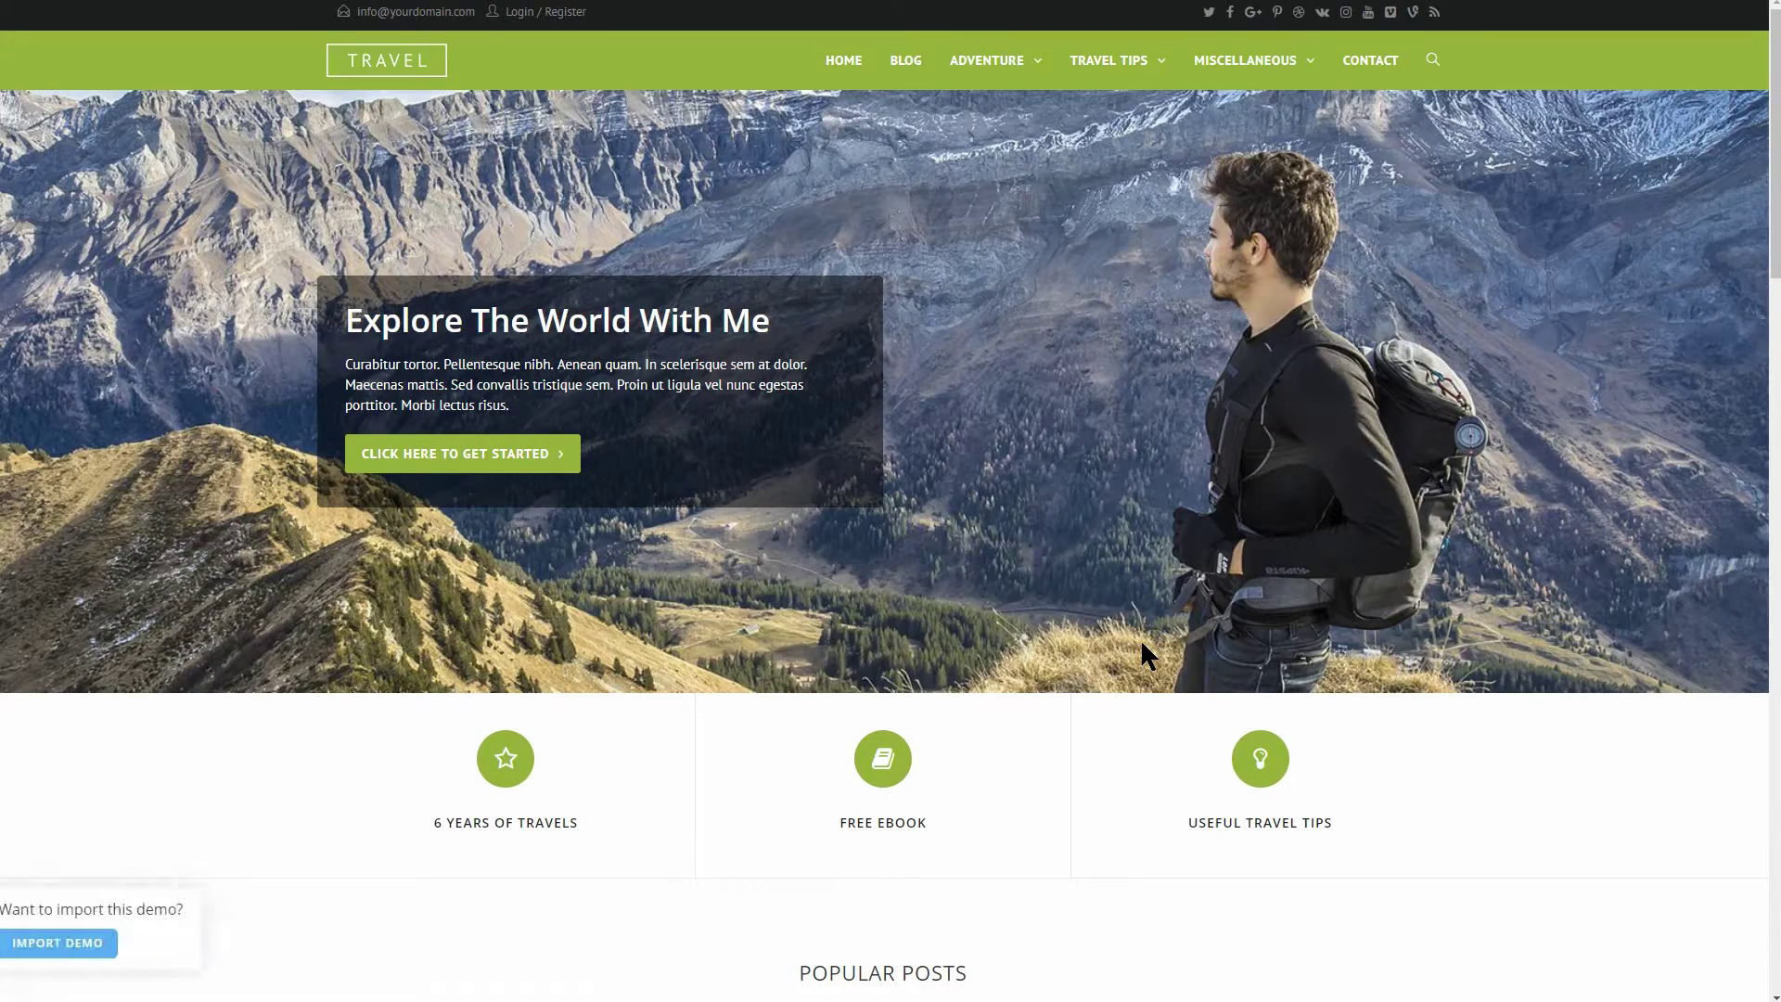
middle_click(1141, 643)
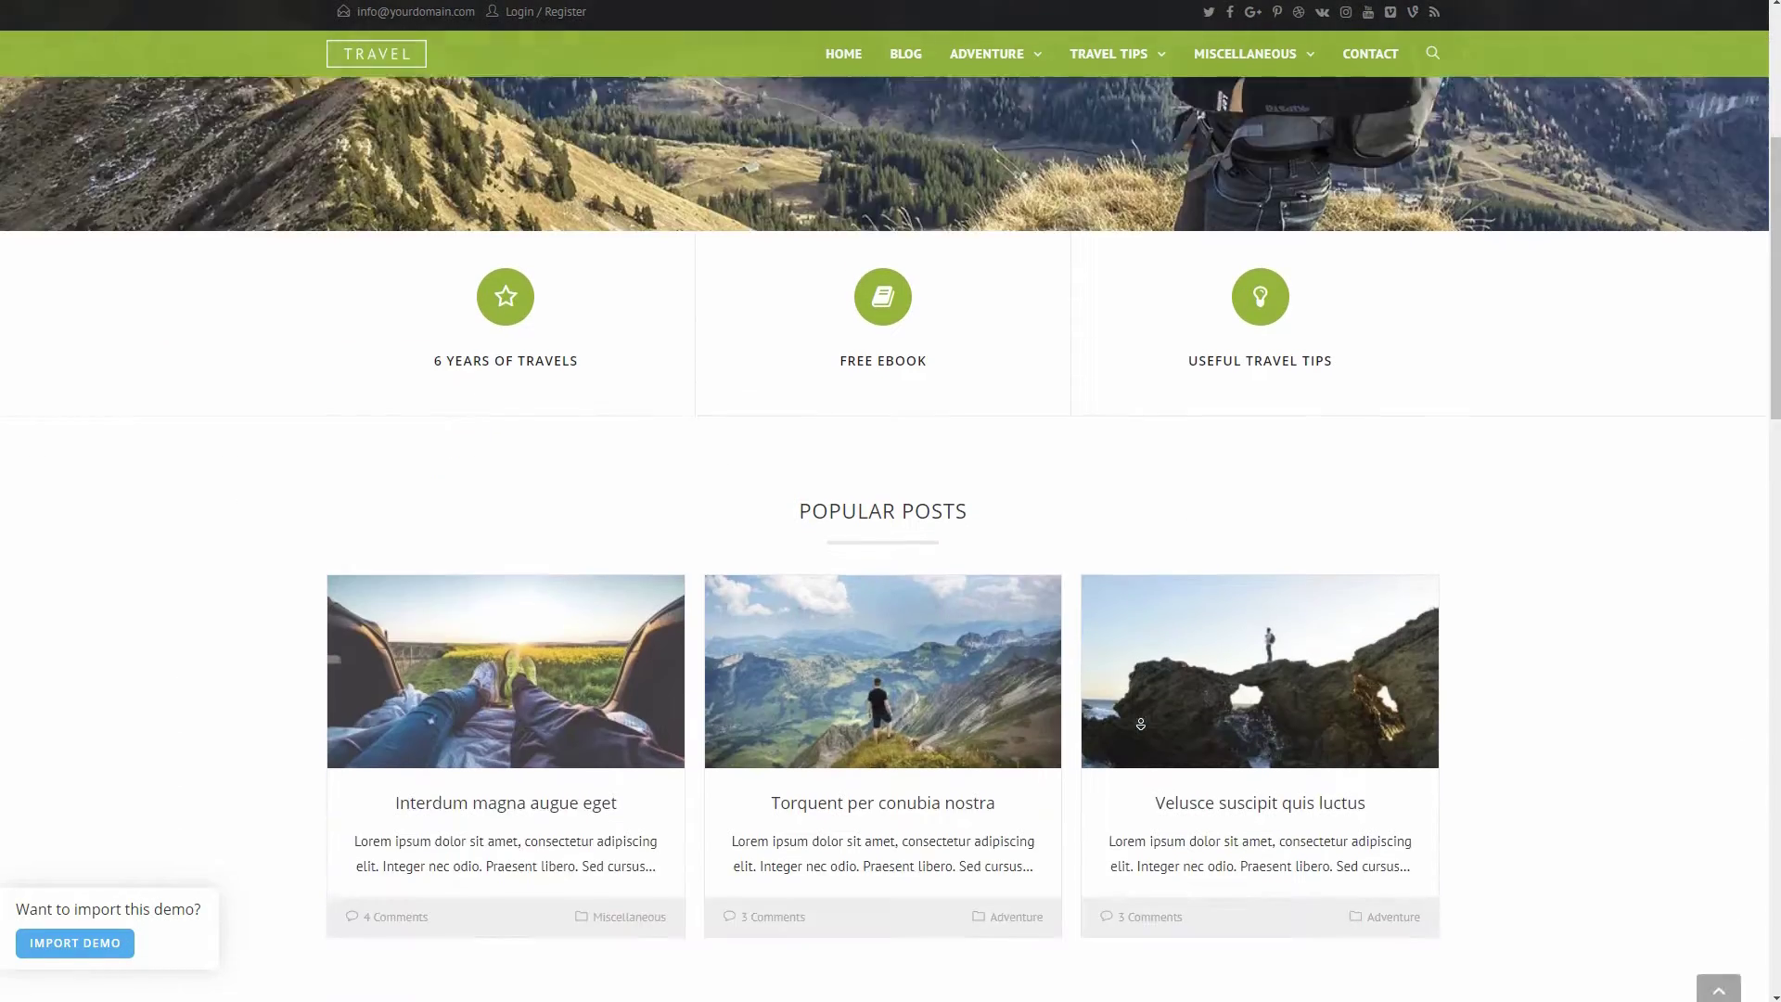
key(Home)
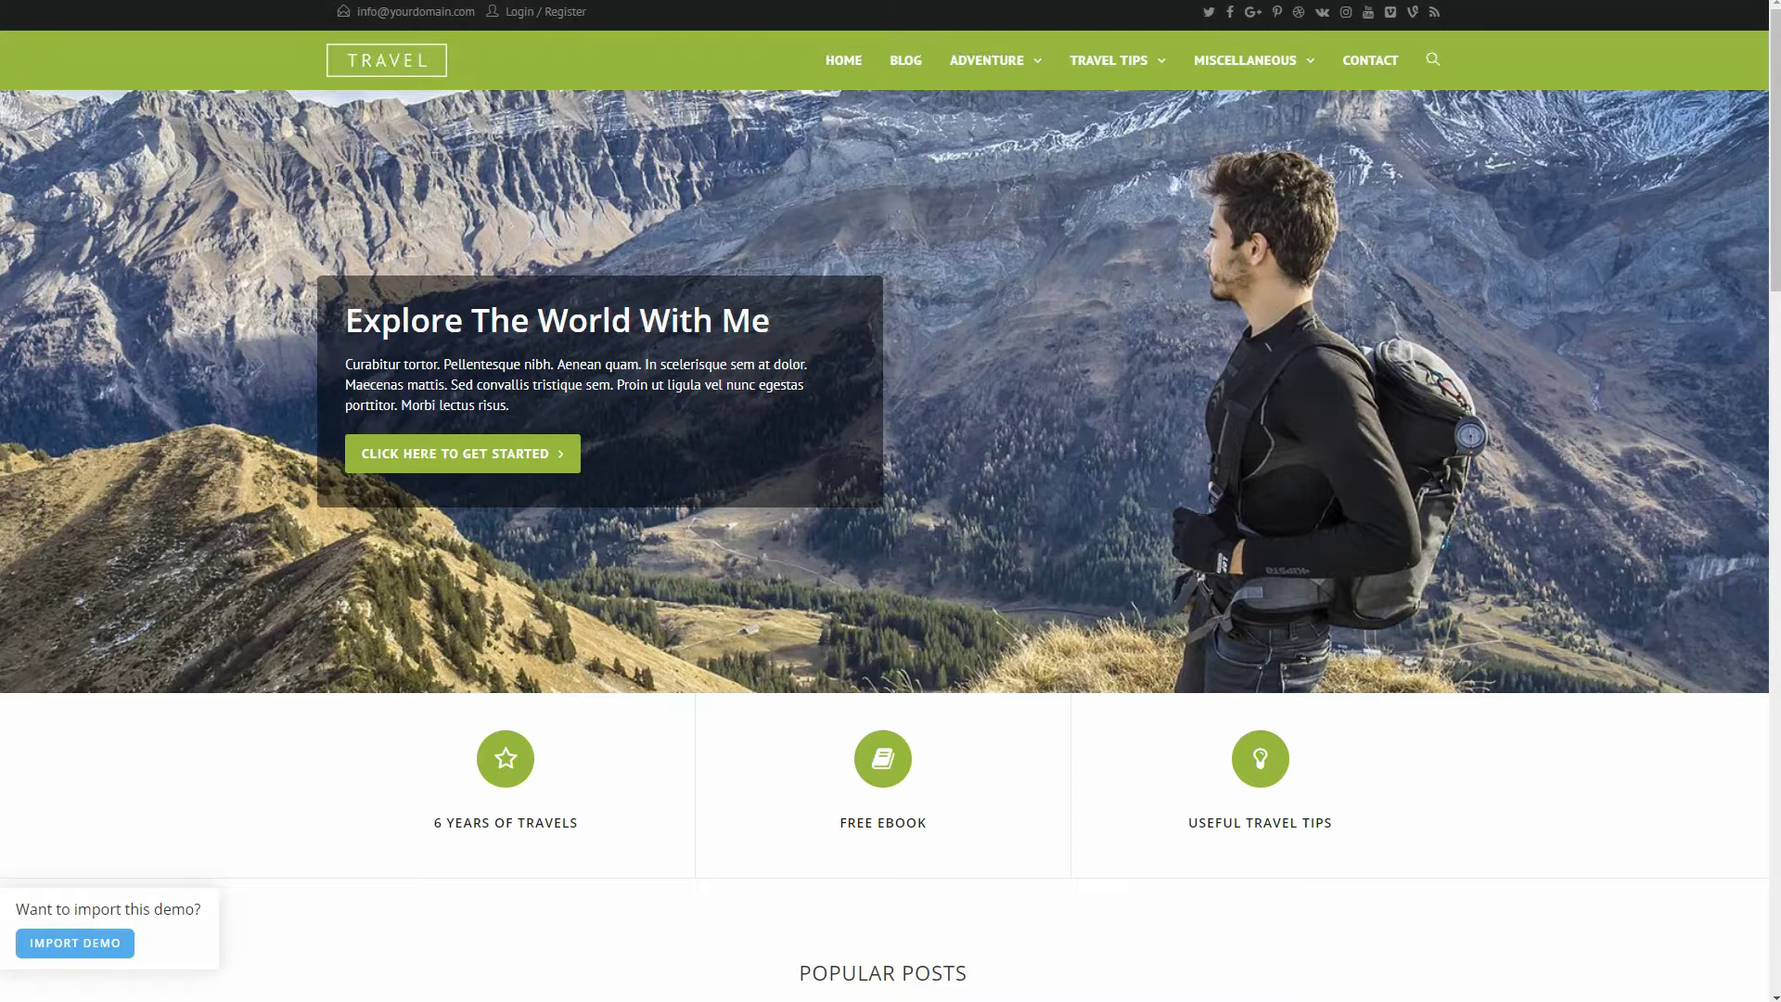
key(ctrl+w)
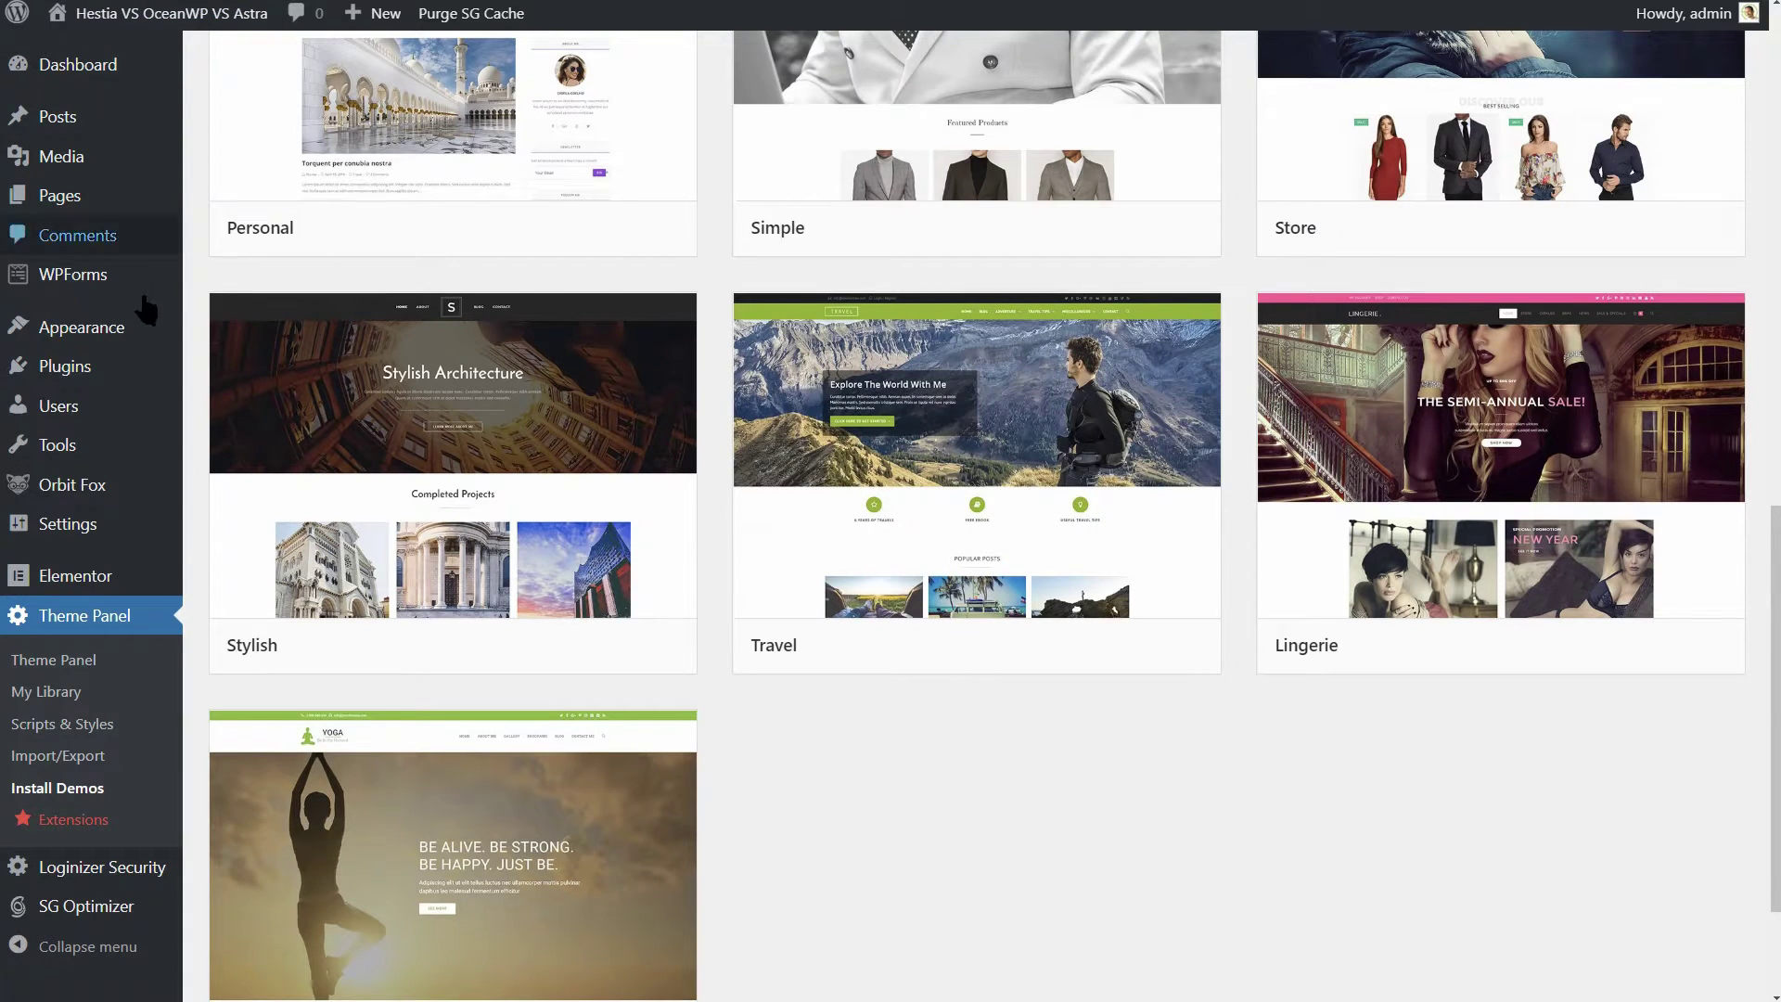
mouse_move(135, 338)
click(258, 363)
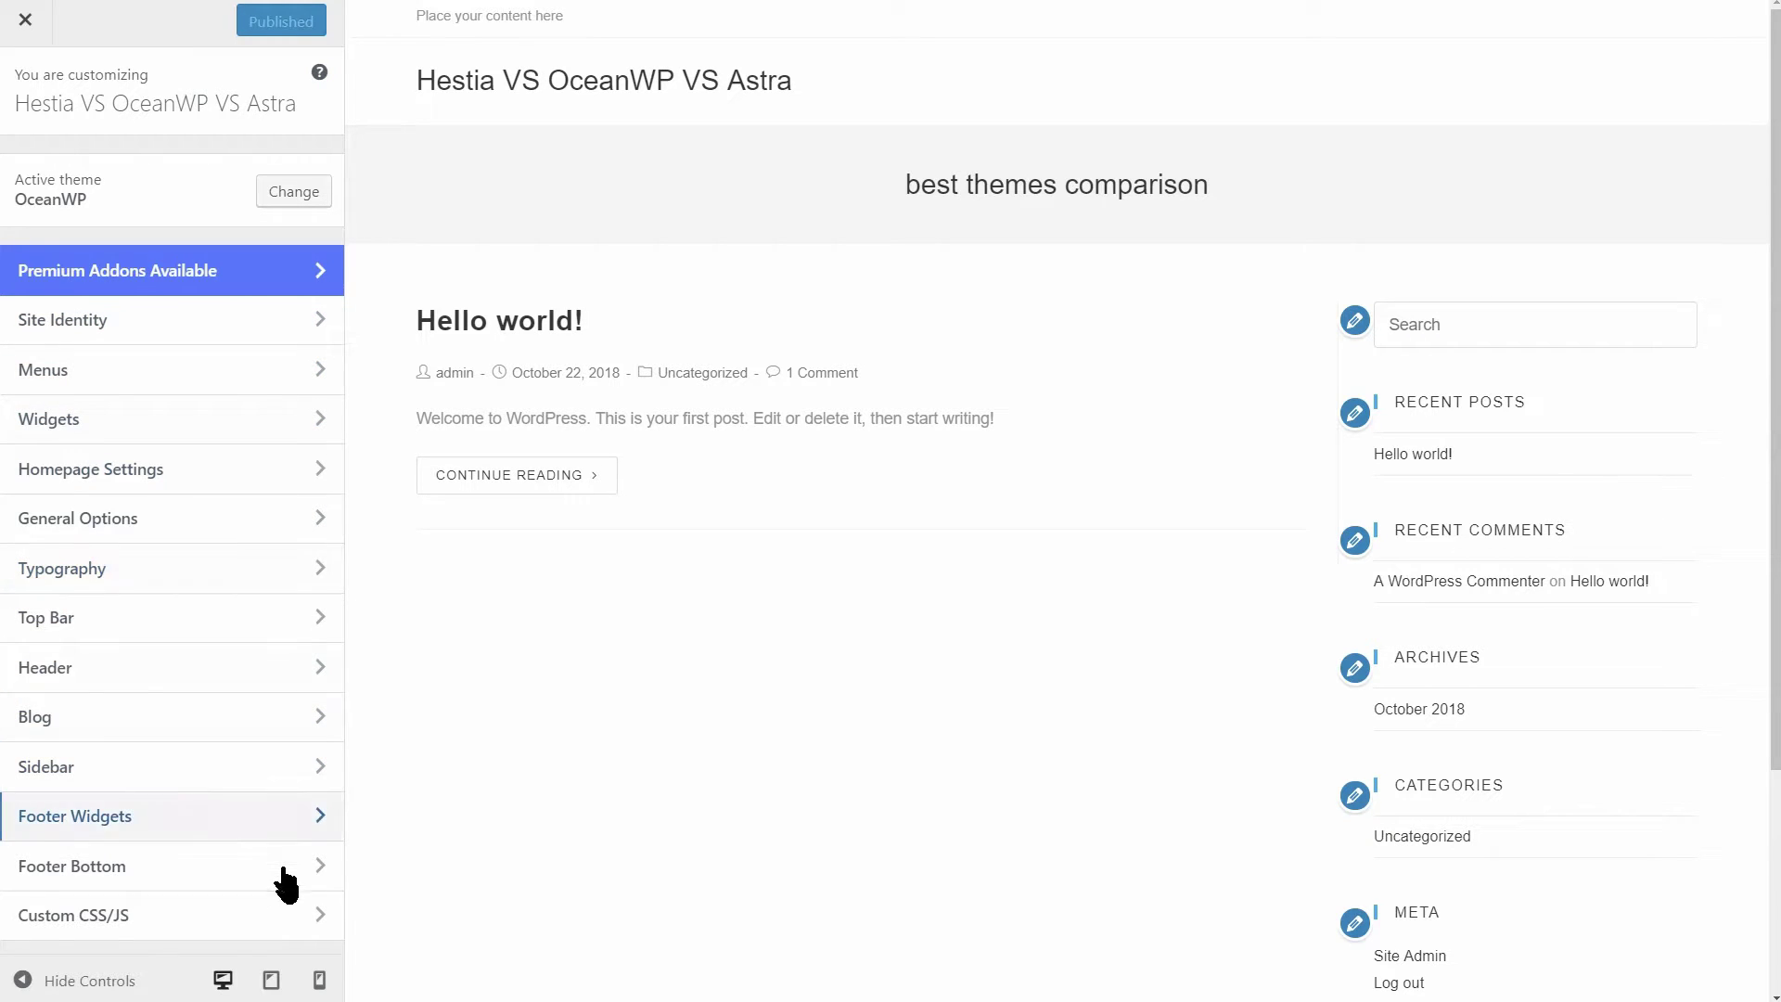
click(265, 521)
click(25, 90)
click(311, 584)
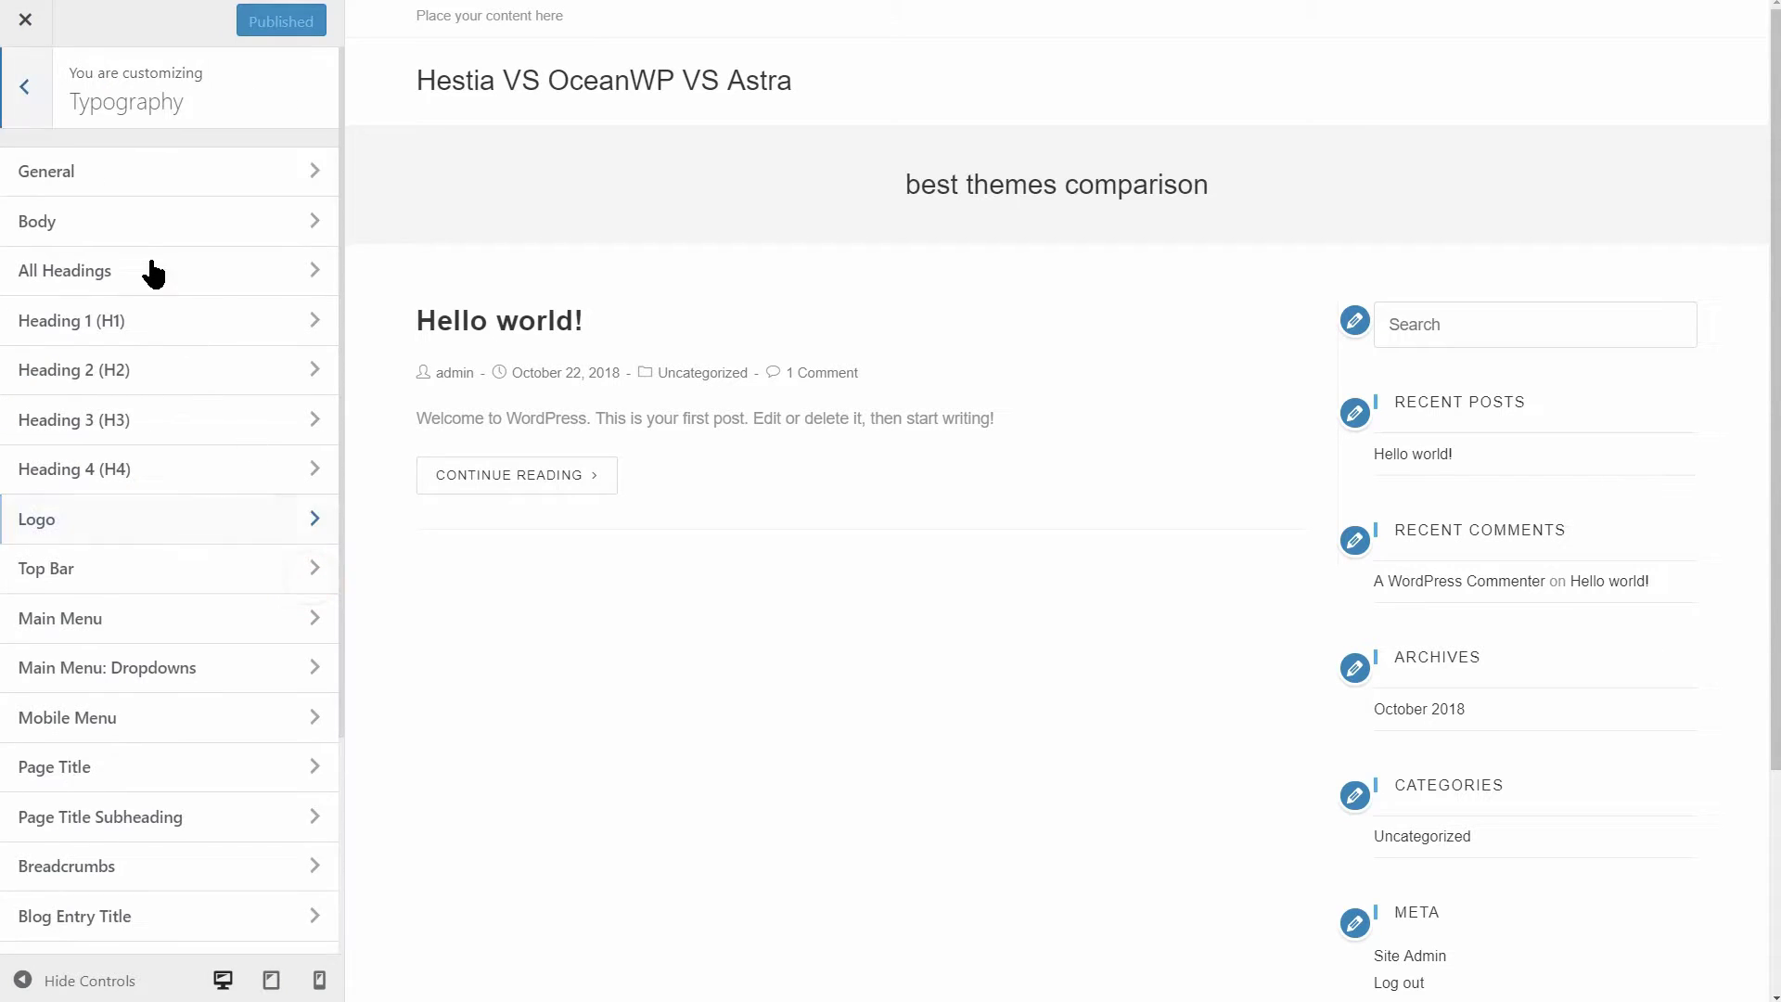
click(28, 92)
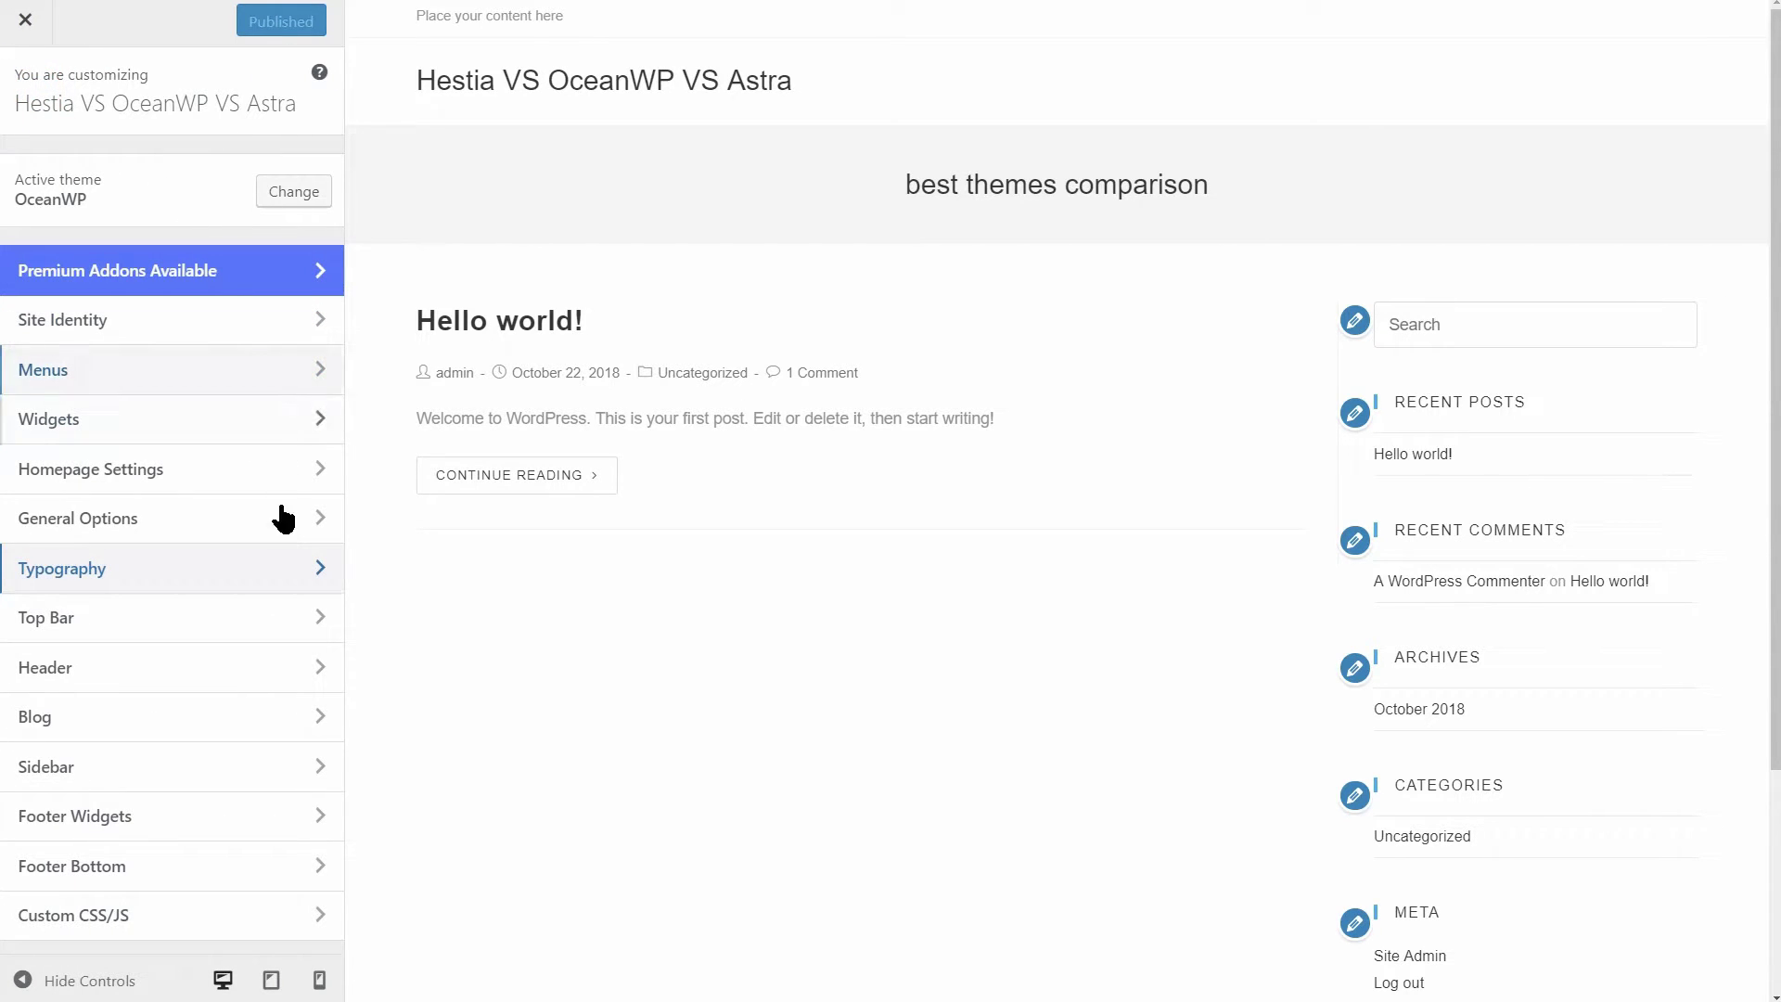
click(274, 722)
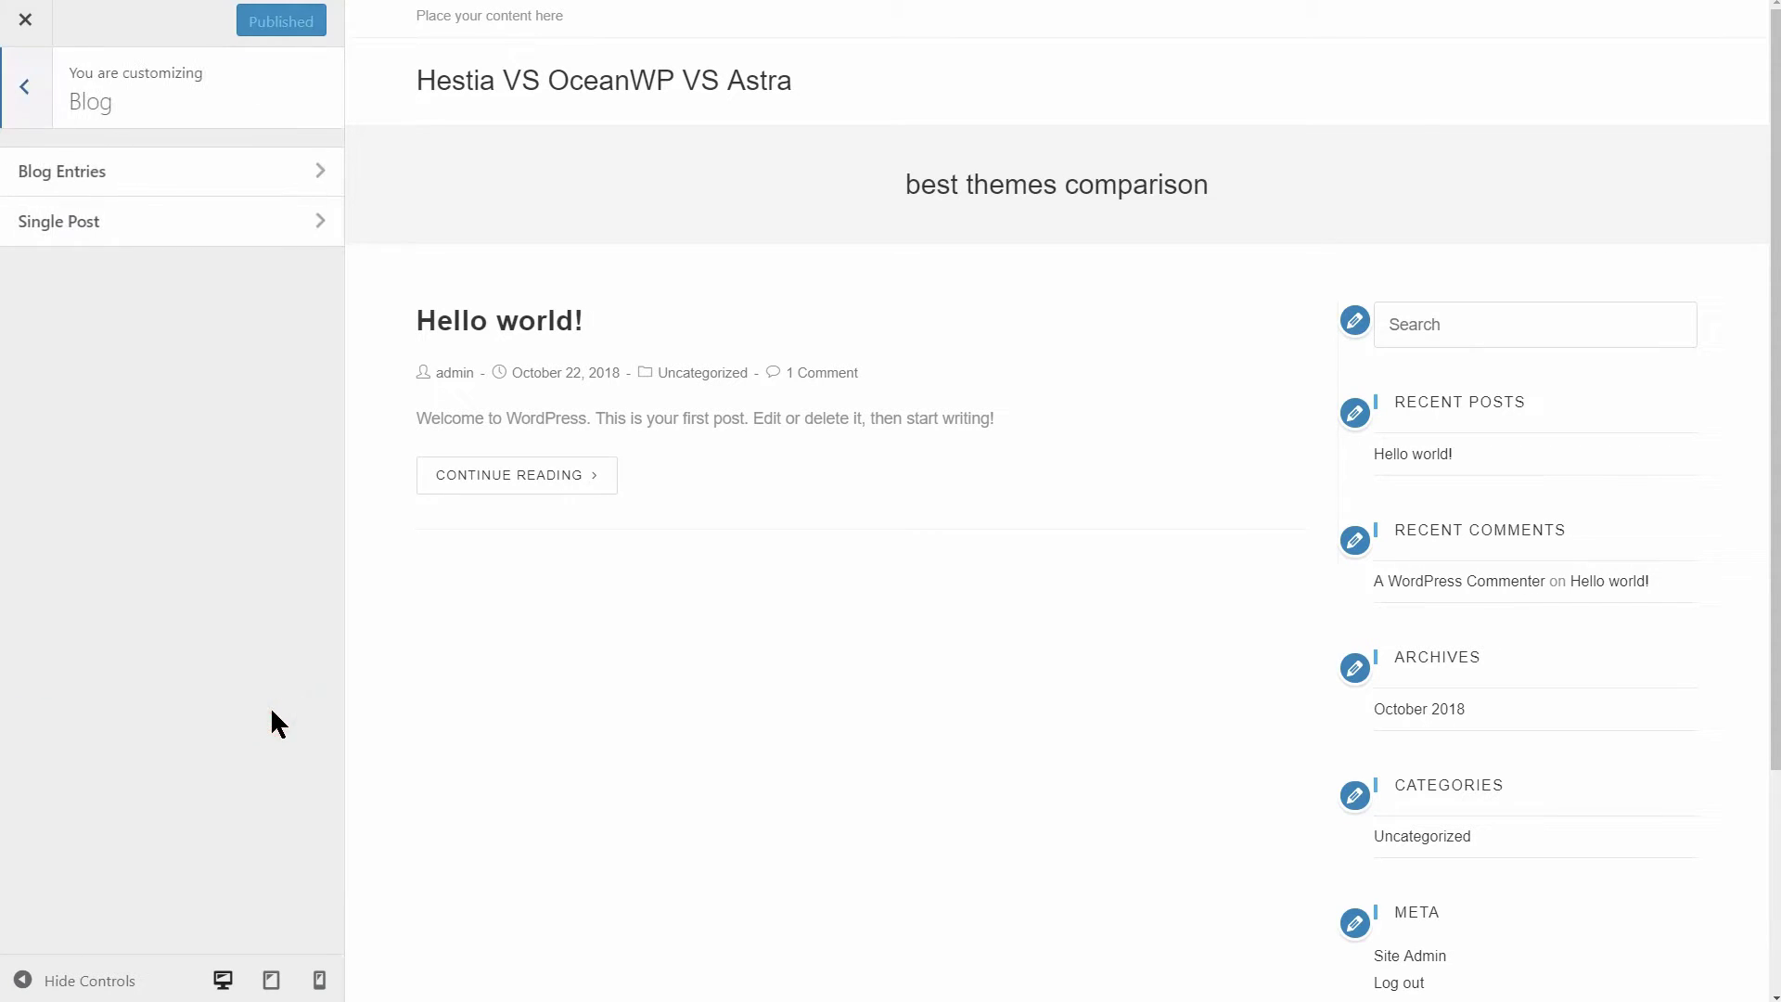
click(25, 100)
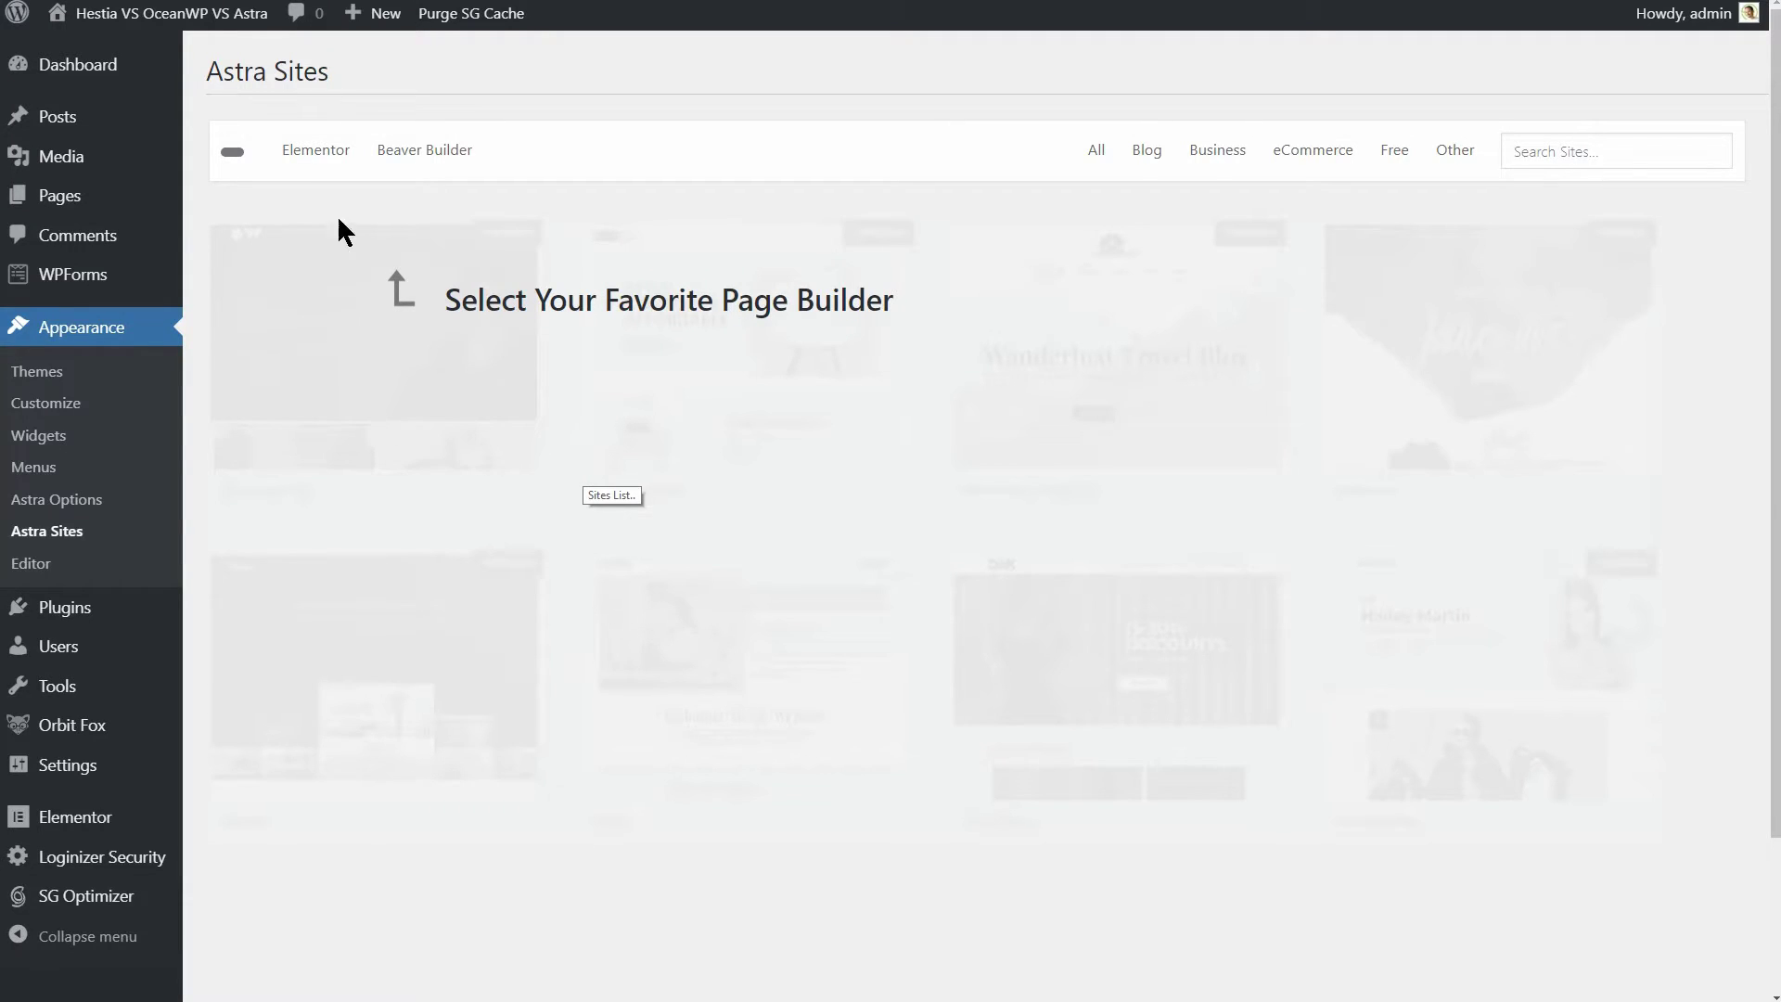
Filter Astra Sites to Elementor starter sites and open the Italian Restaurant preview
click(316, 154)
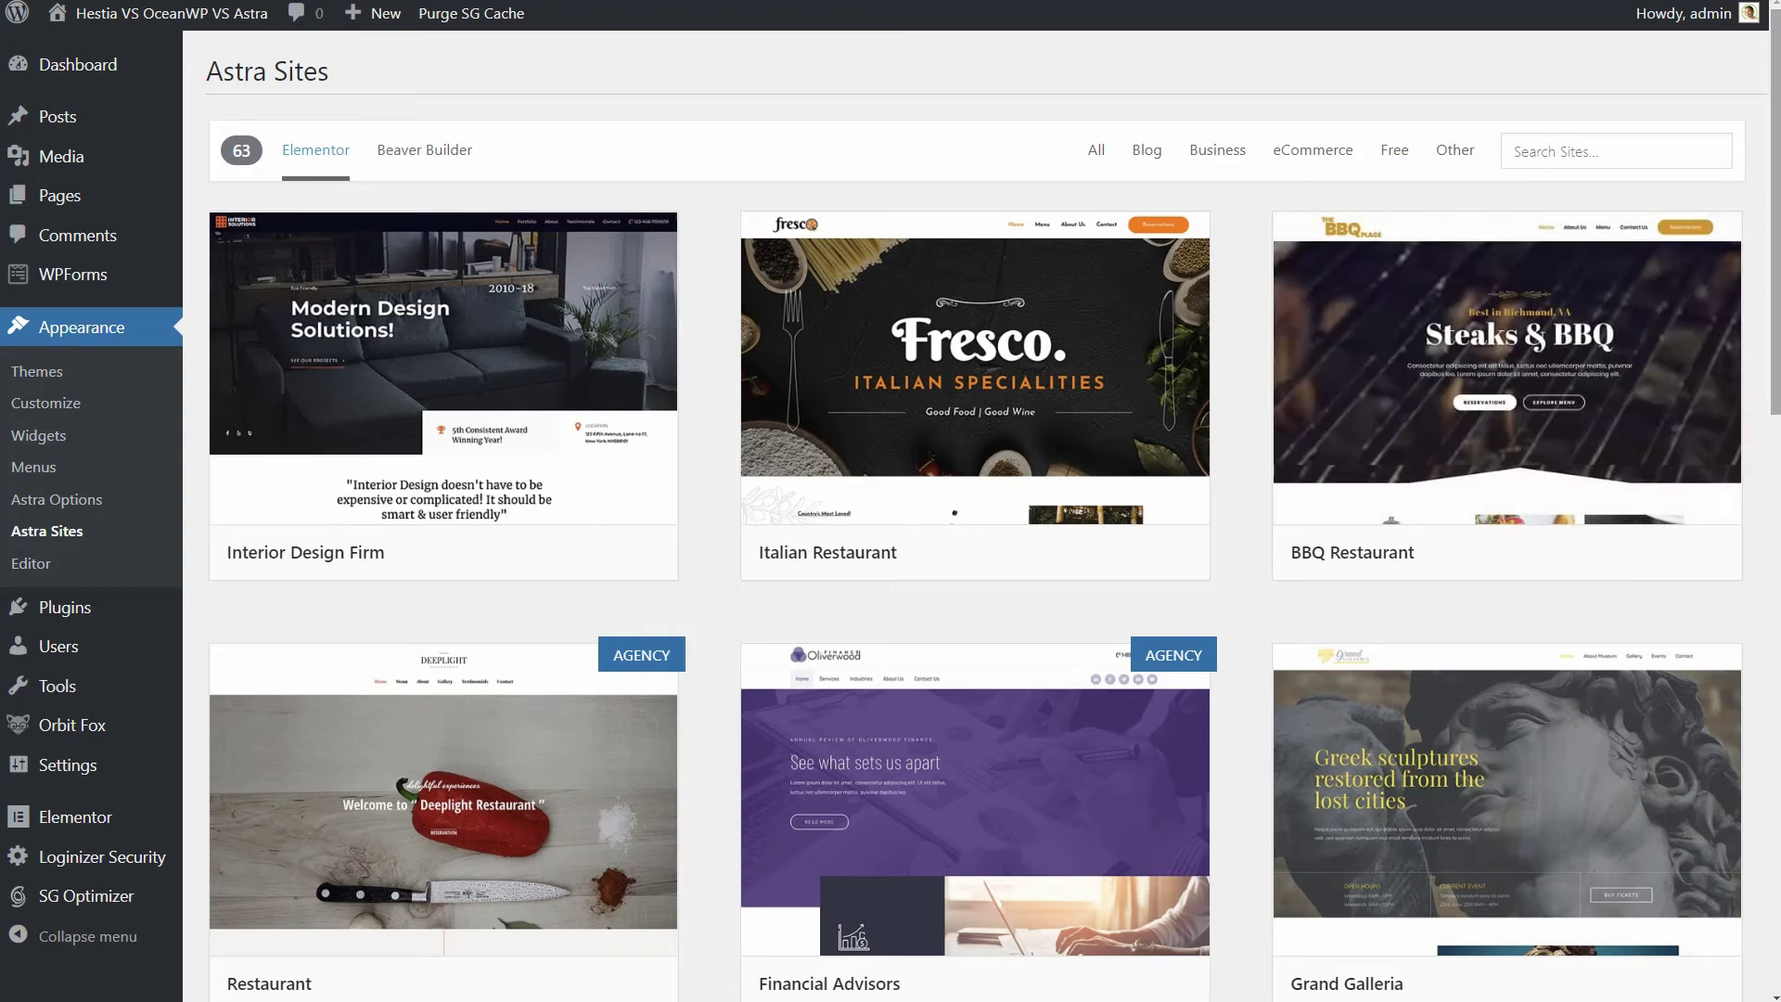
scroll(1774, 372, down, 4)
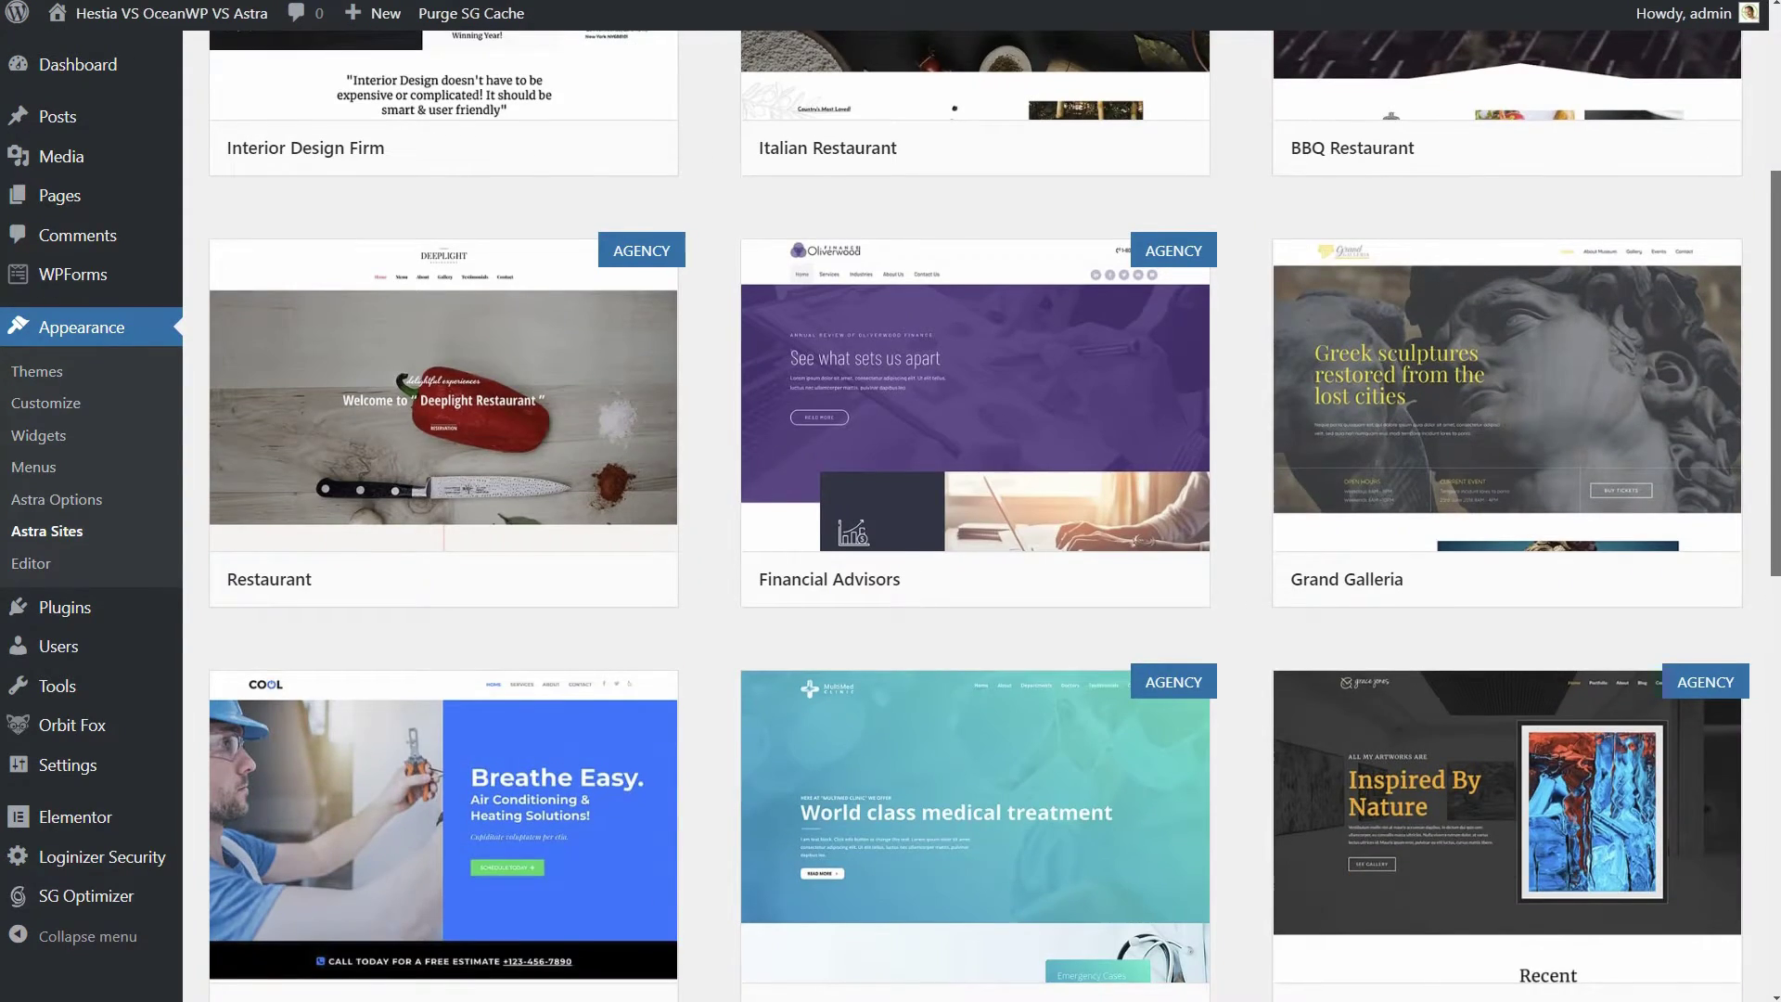
scroll(994, 515, up, 3)
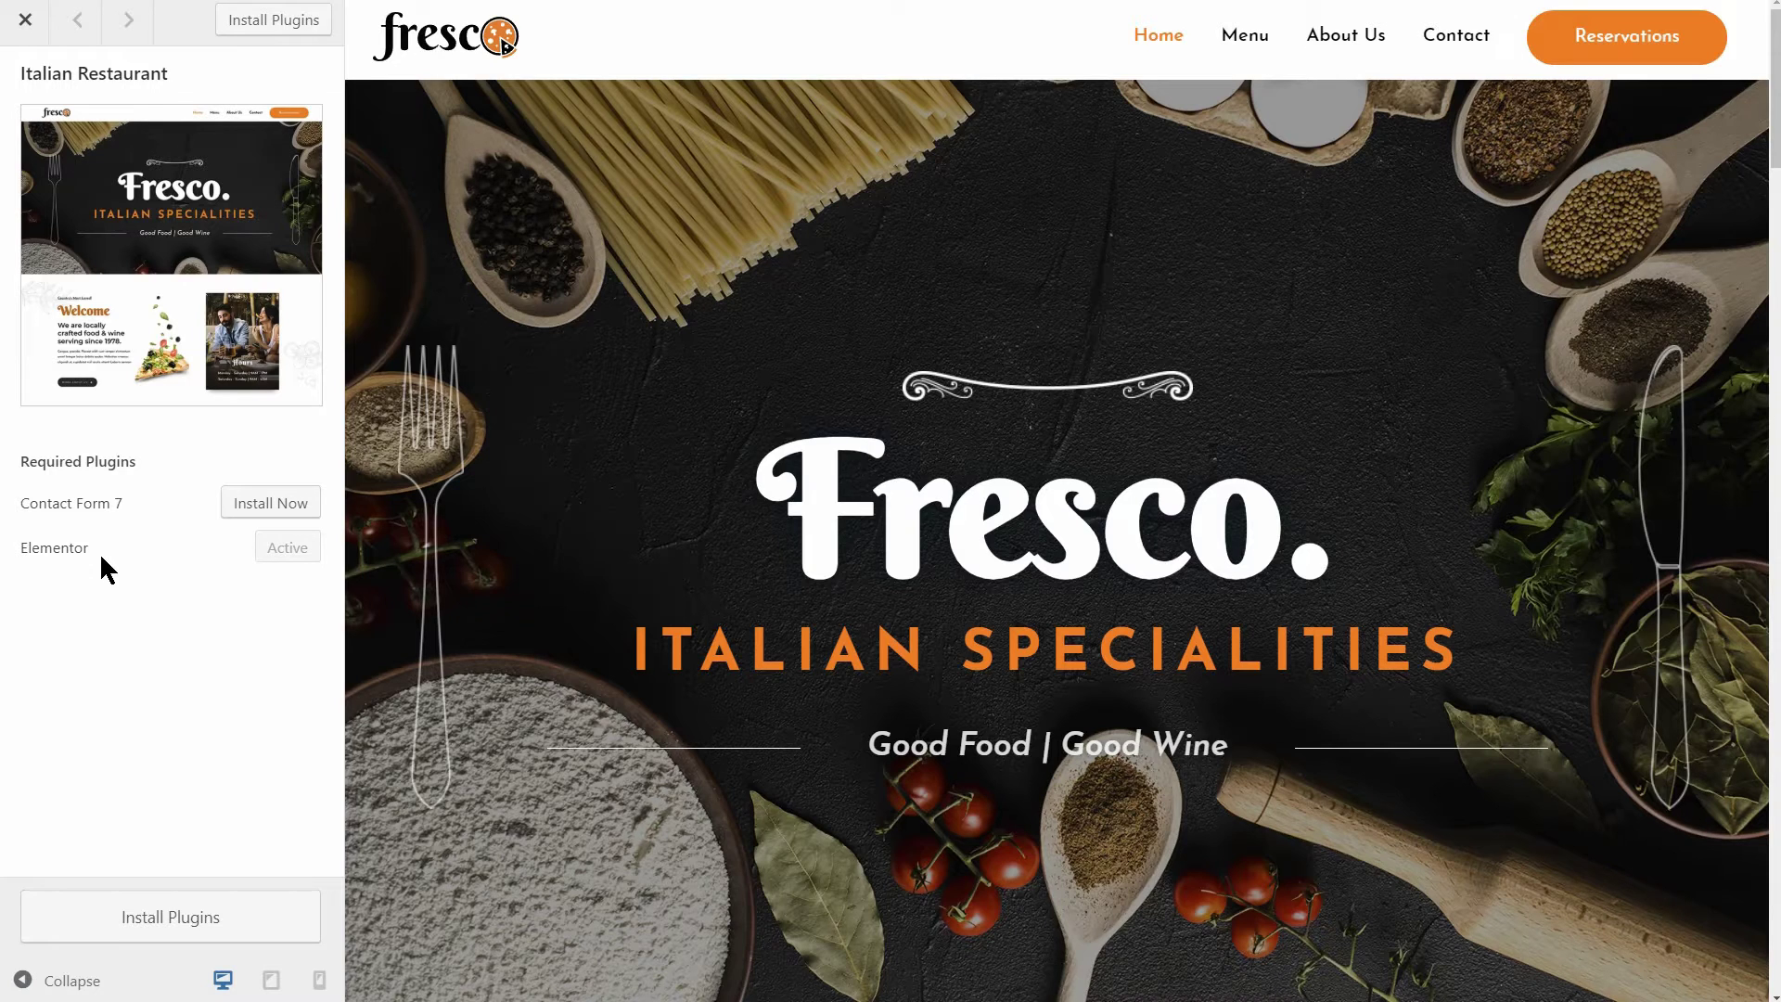
click(105, 556)
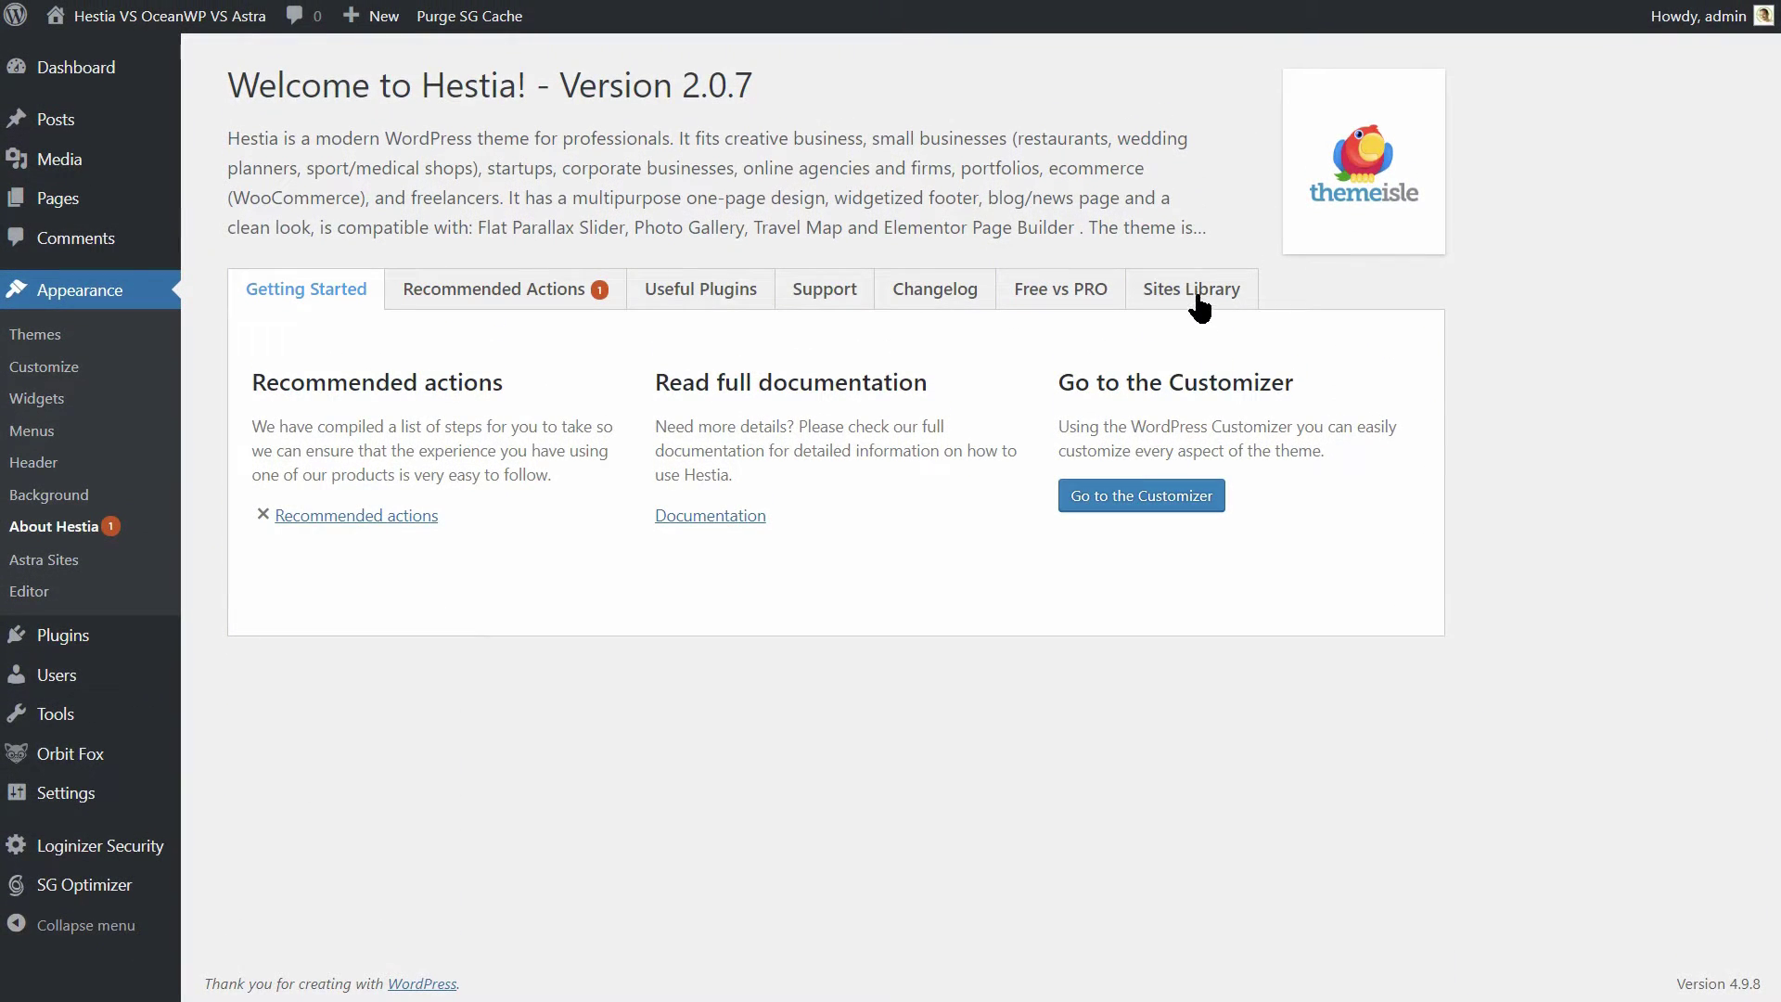
Open Hestia's Sites Library tab and scroll down through the demo sites
click(1197, 293)
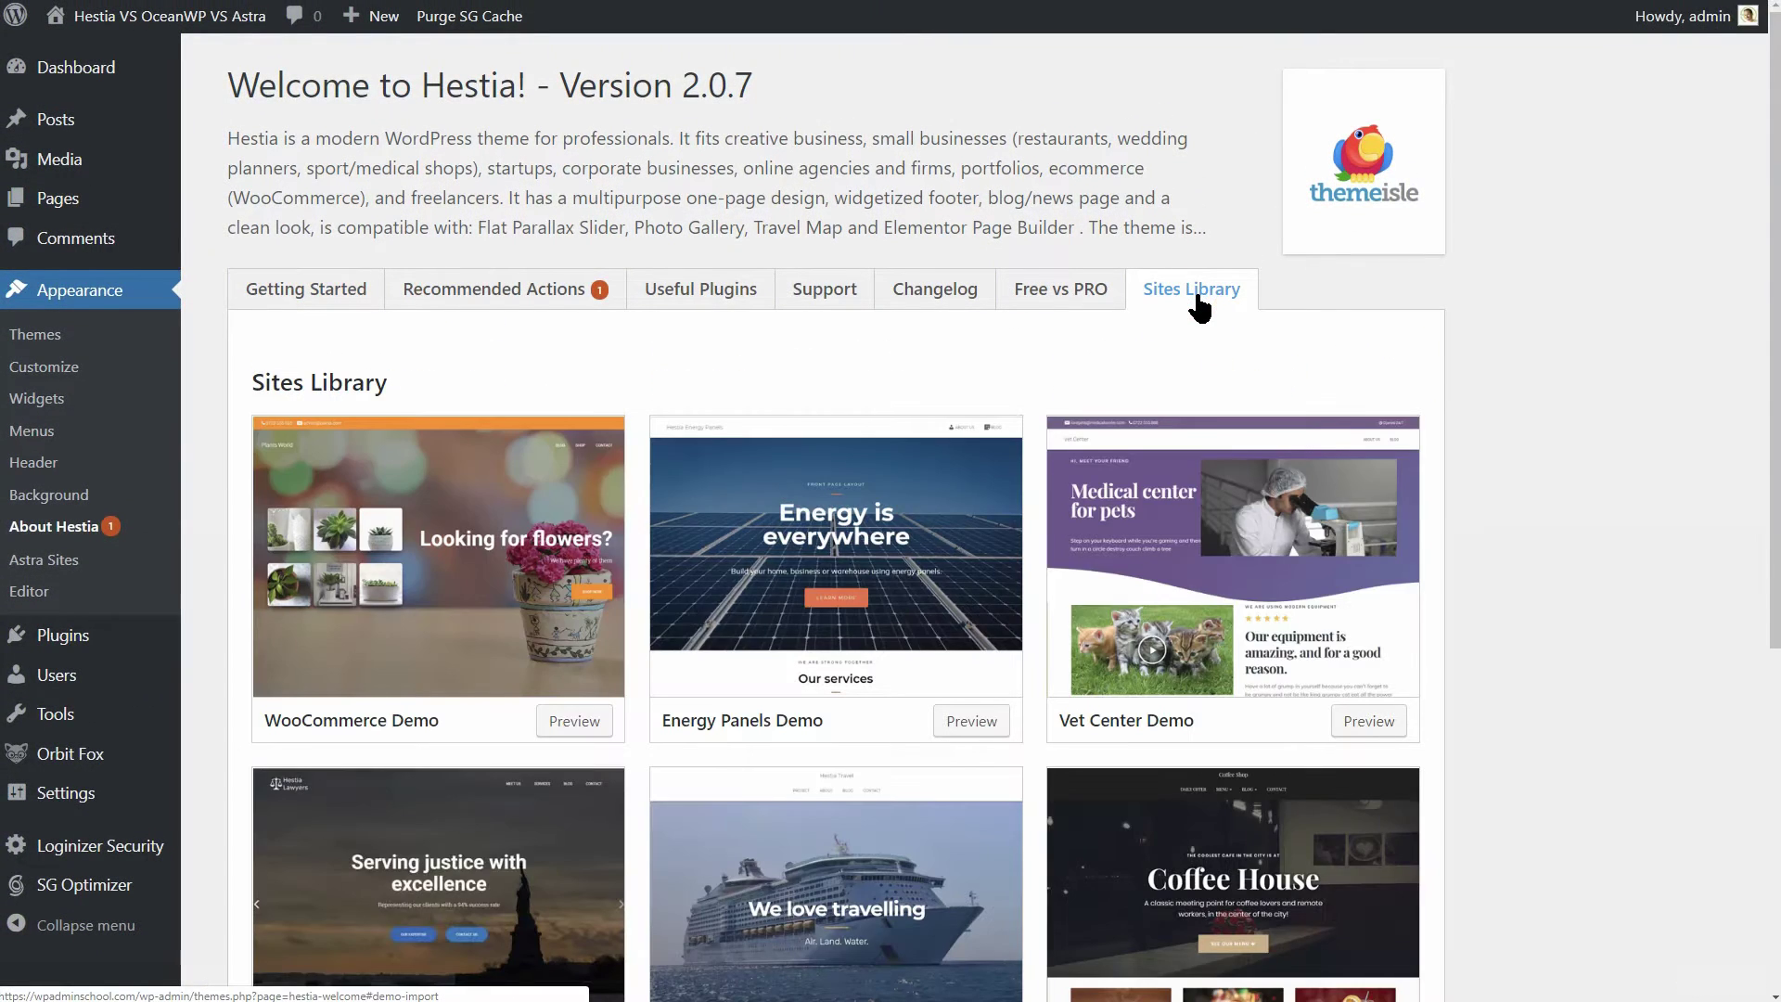
scroll(1522, 464, down, 2)
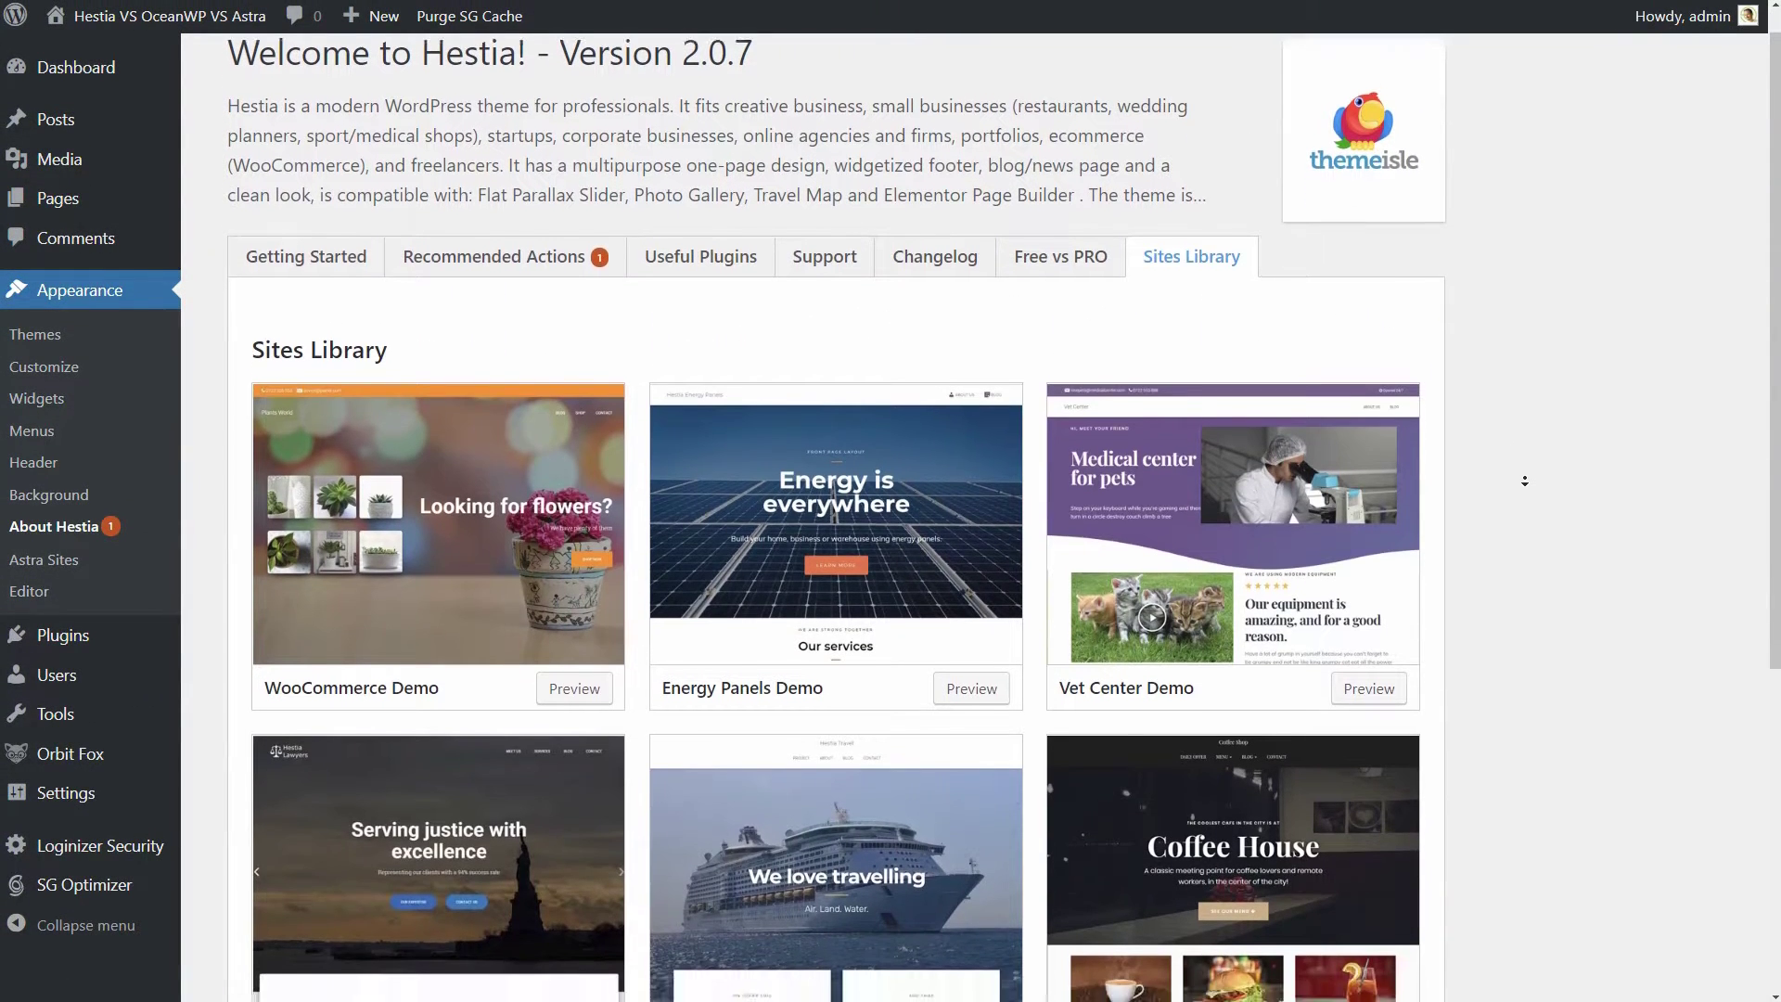
scroll(1524, 480, down, 3)
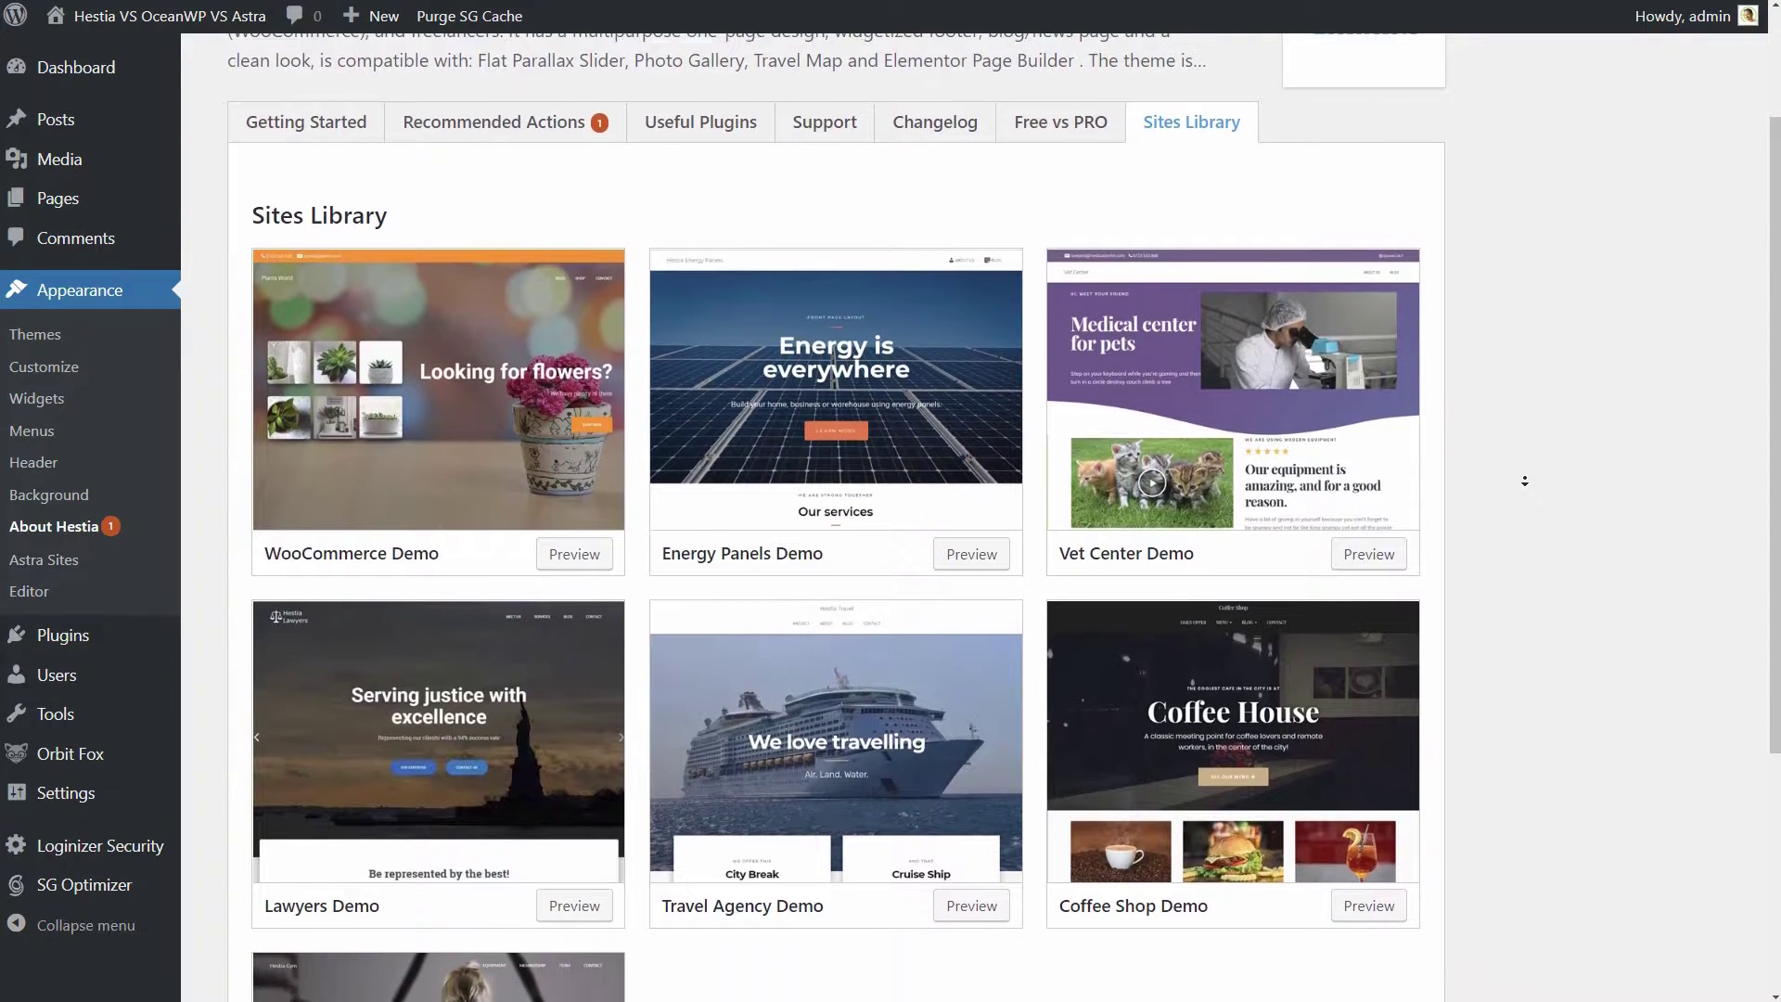
scroll(1524, 481, down, 2)
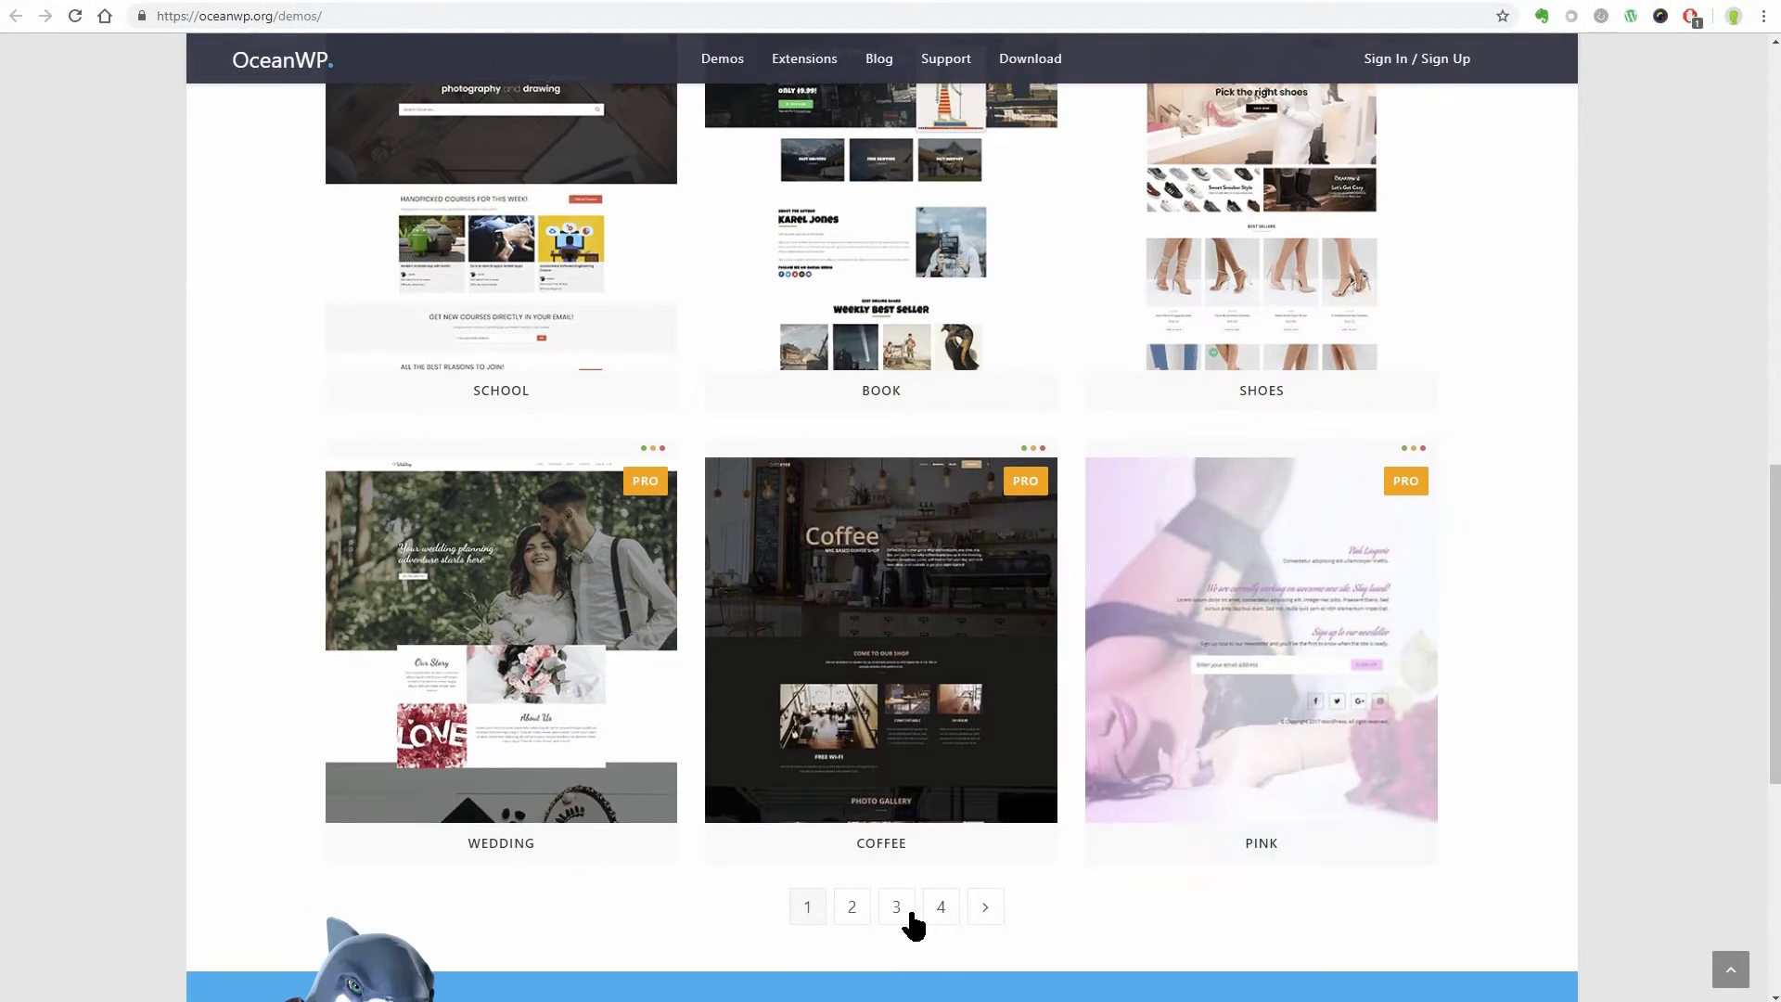
Go to page 3 of the oceanwp.org demo gallery and scroll down it
click(897, 909)
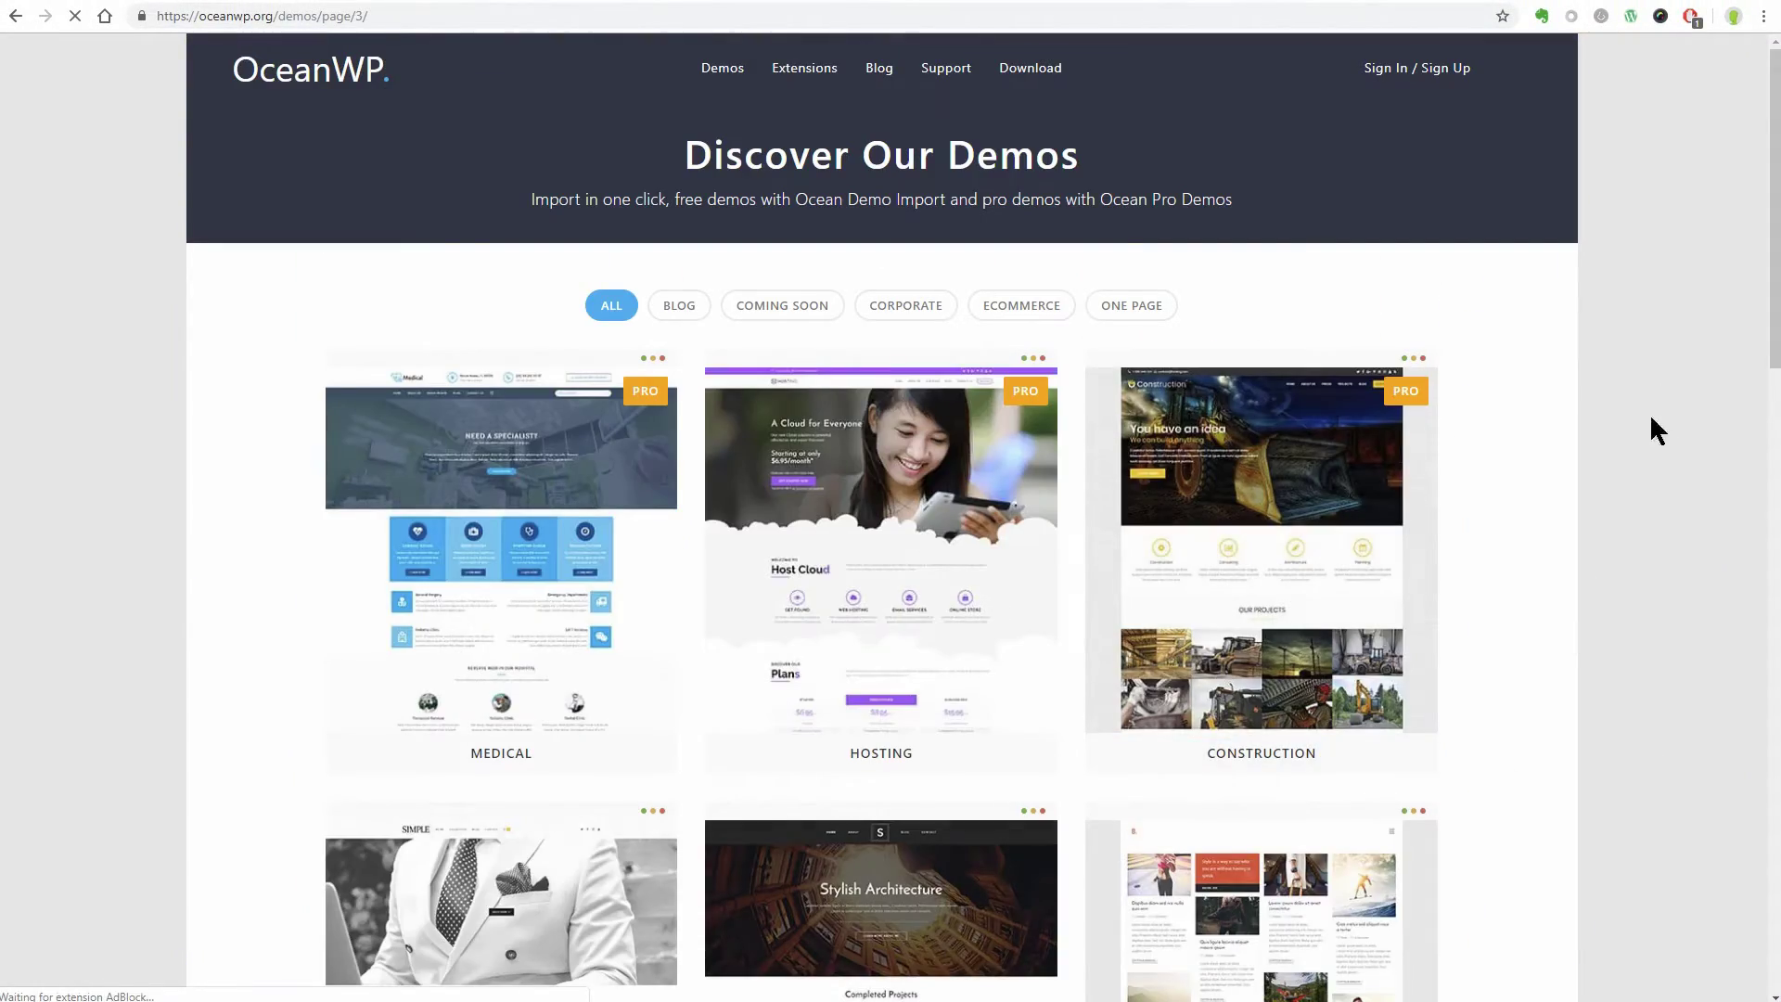
drag(1766, 299, 1754, 716)
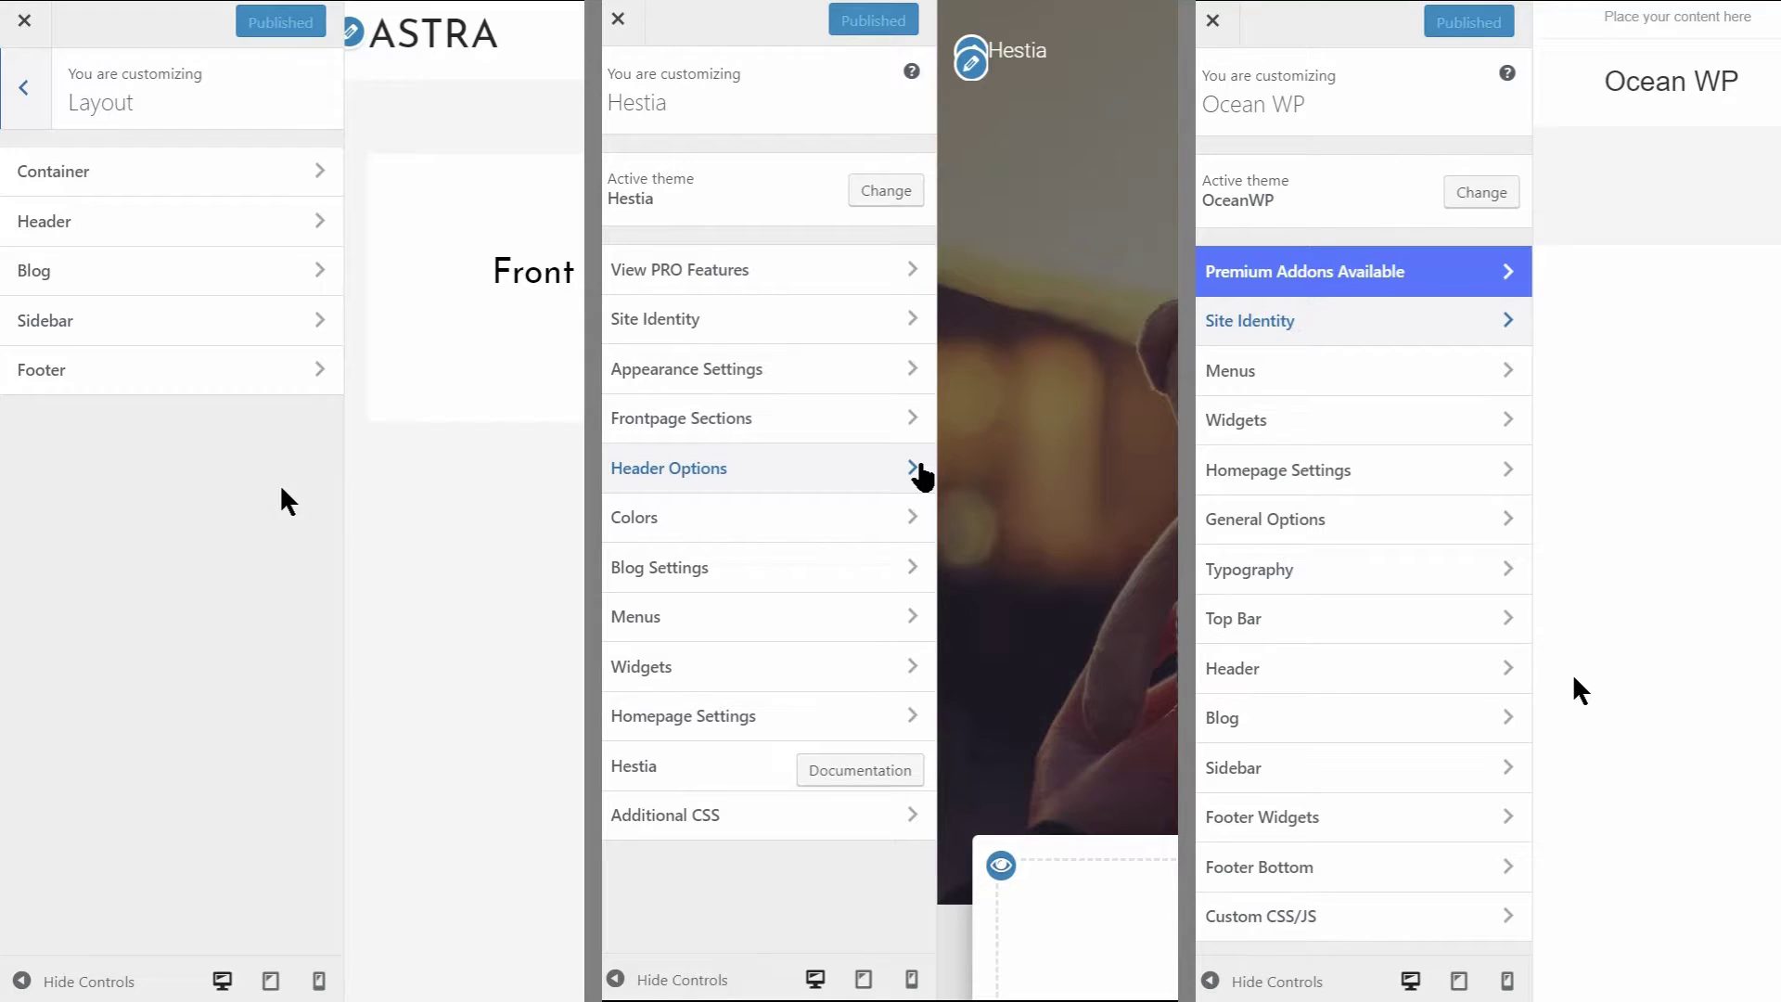
Open the header panels in all three customizers and choose Astra's third header layout
click(923, 471)
click(318, 234)
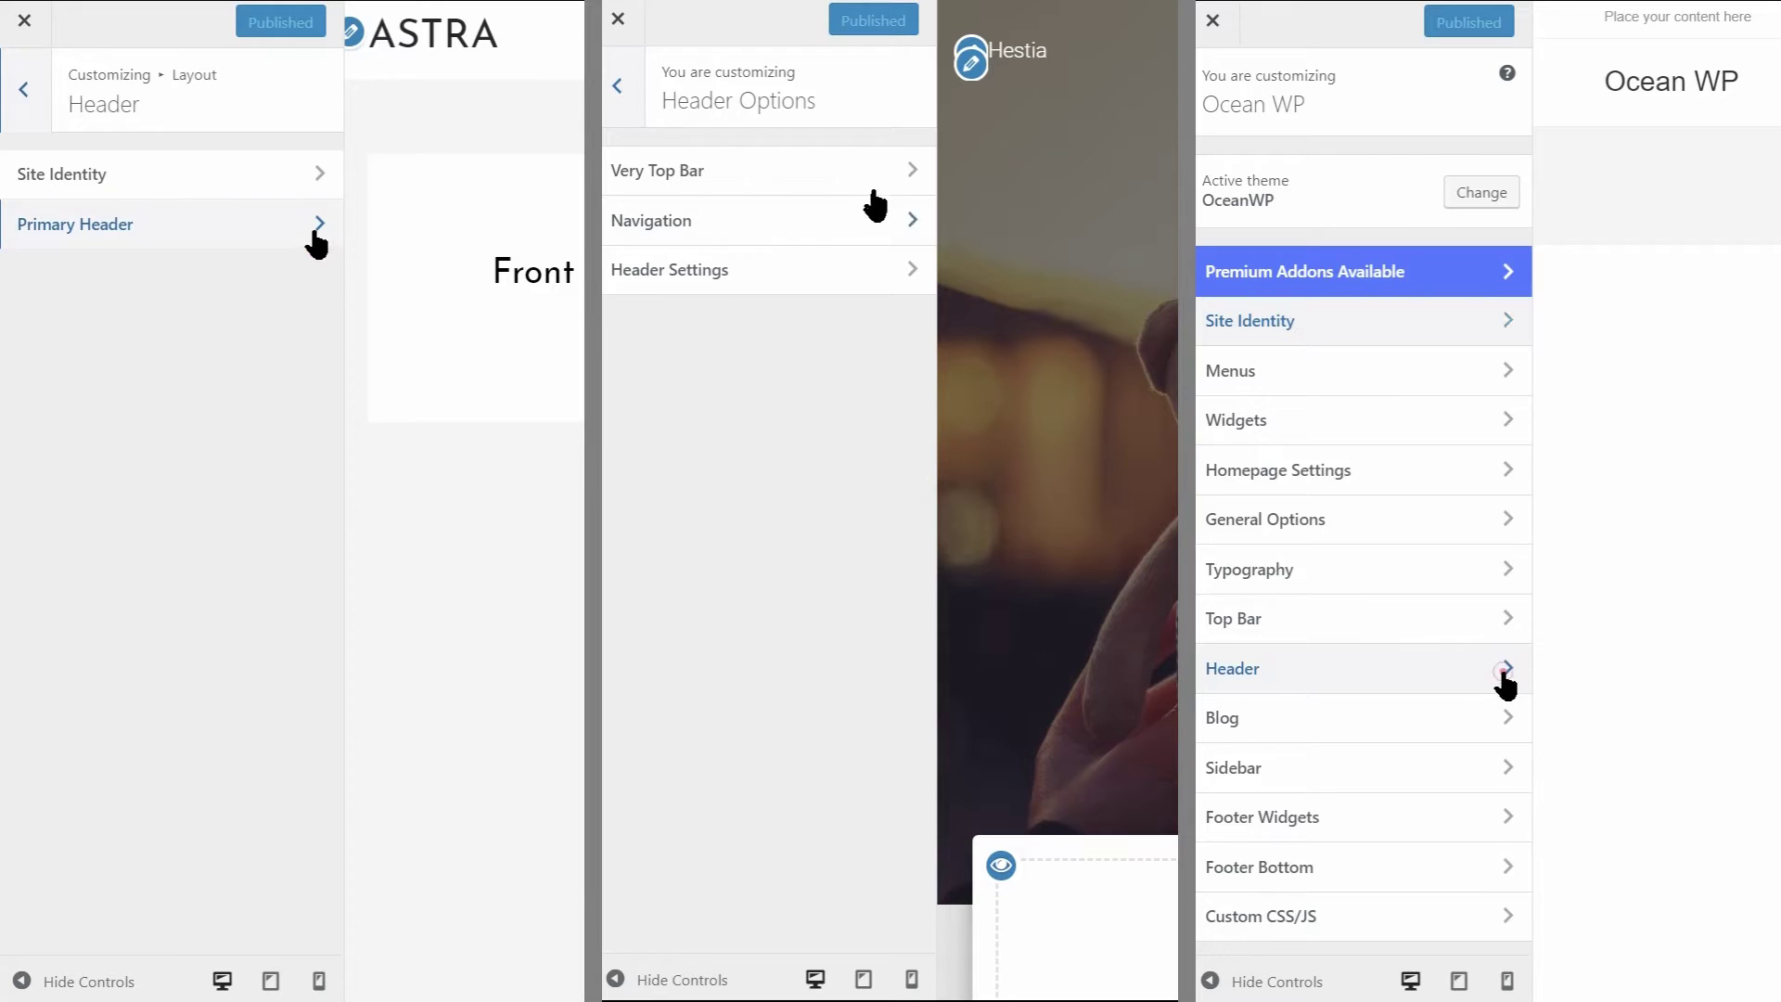
click(1507, 675)
click(319, 237)
click(882, 185)
click(153, 235)
click(617, 87)
click(835, 239)
click(232, 232)
Browse Hestia's header settings and OceanWP's general and header media sections
click(1428, 177)
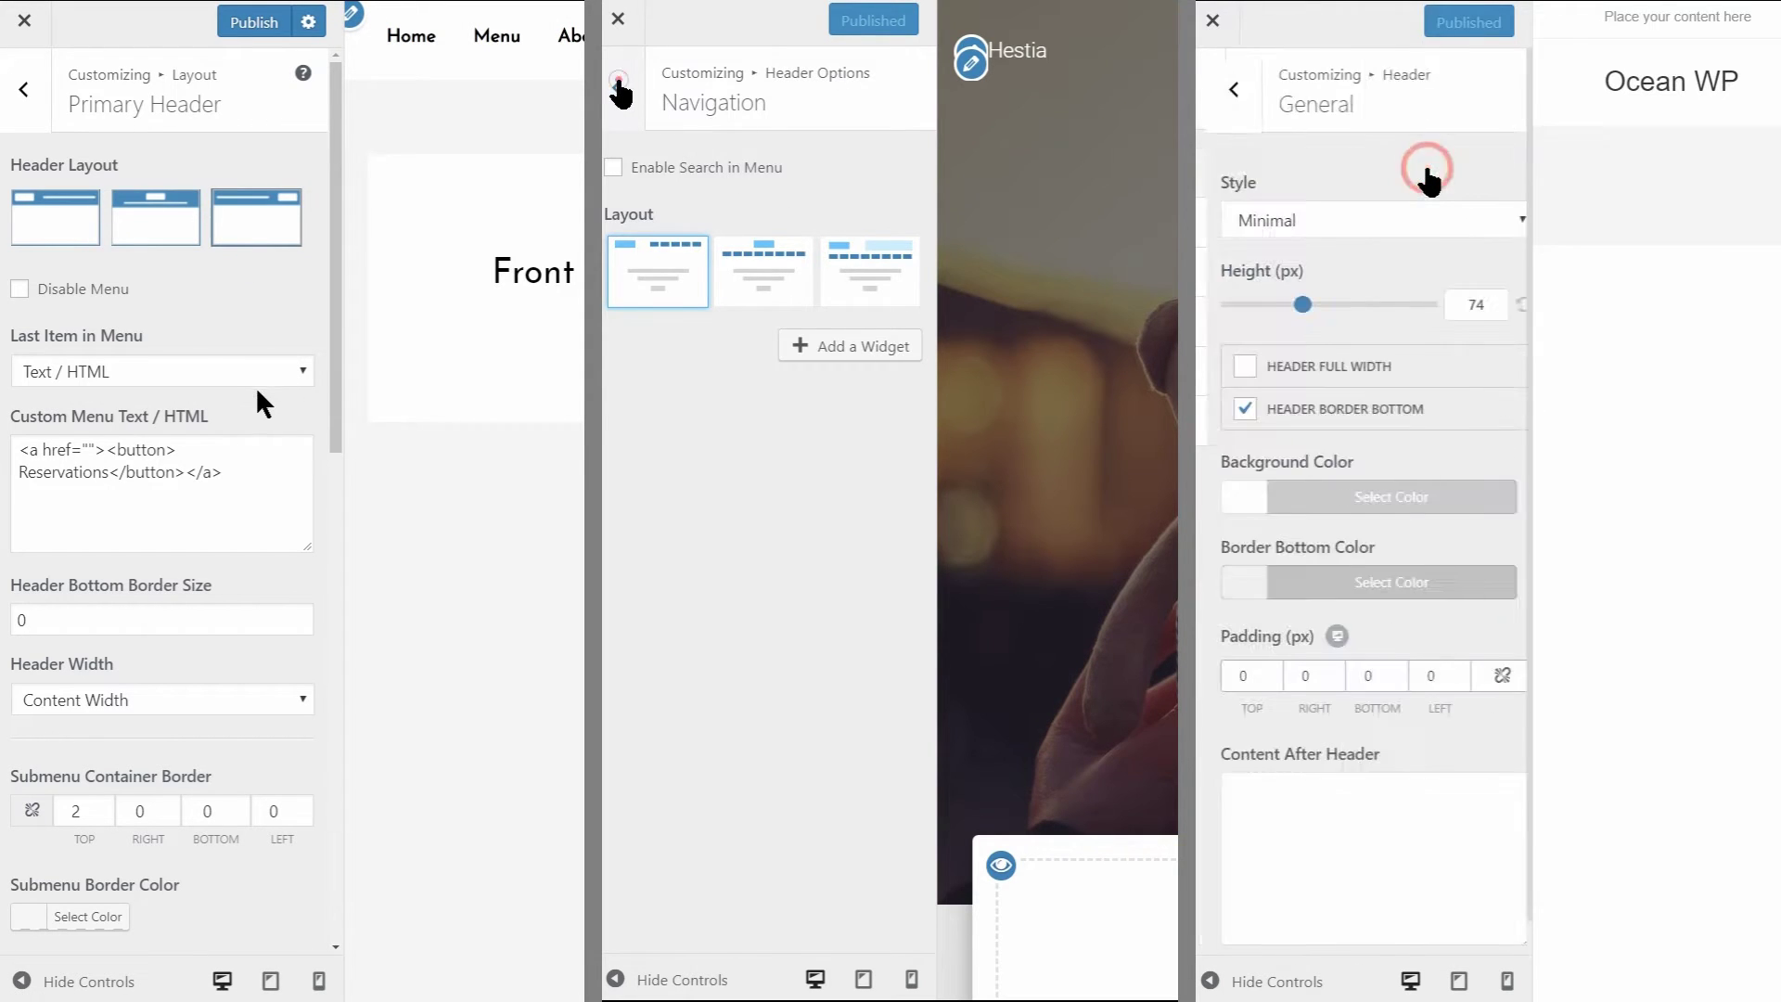
click(617, 87)
click(831, 279)
drag(334, 445, 350, 294)
click(617, 87)
click(1212, 89)
click(1396, 232)
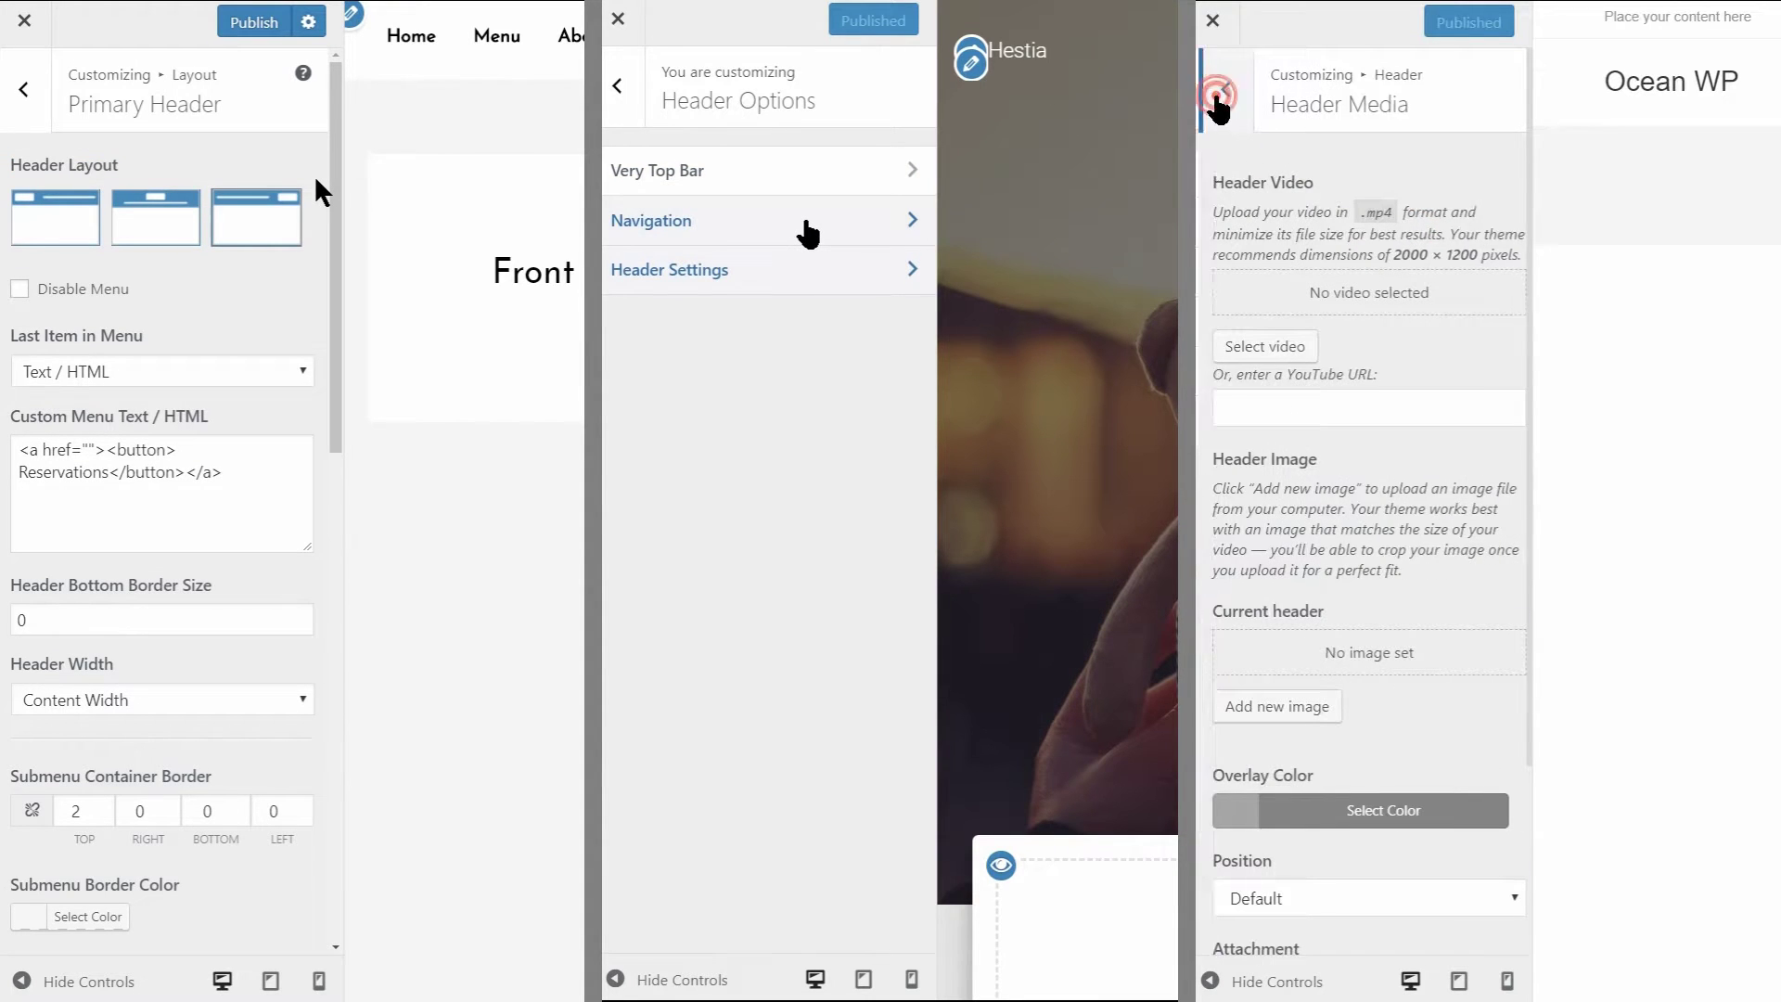
click(1220, 101)
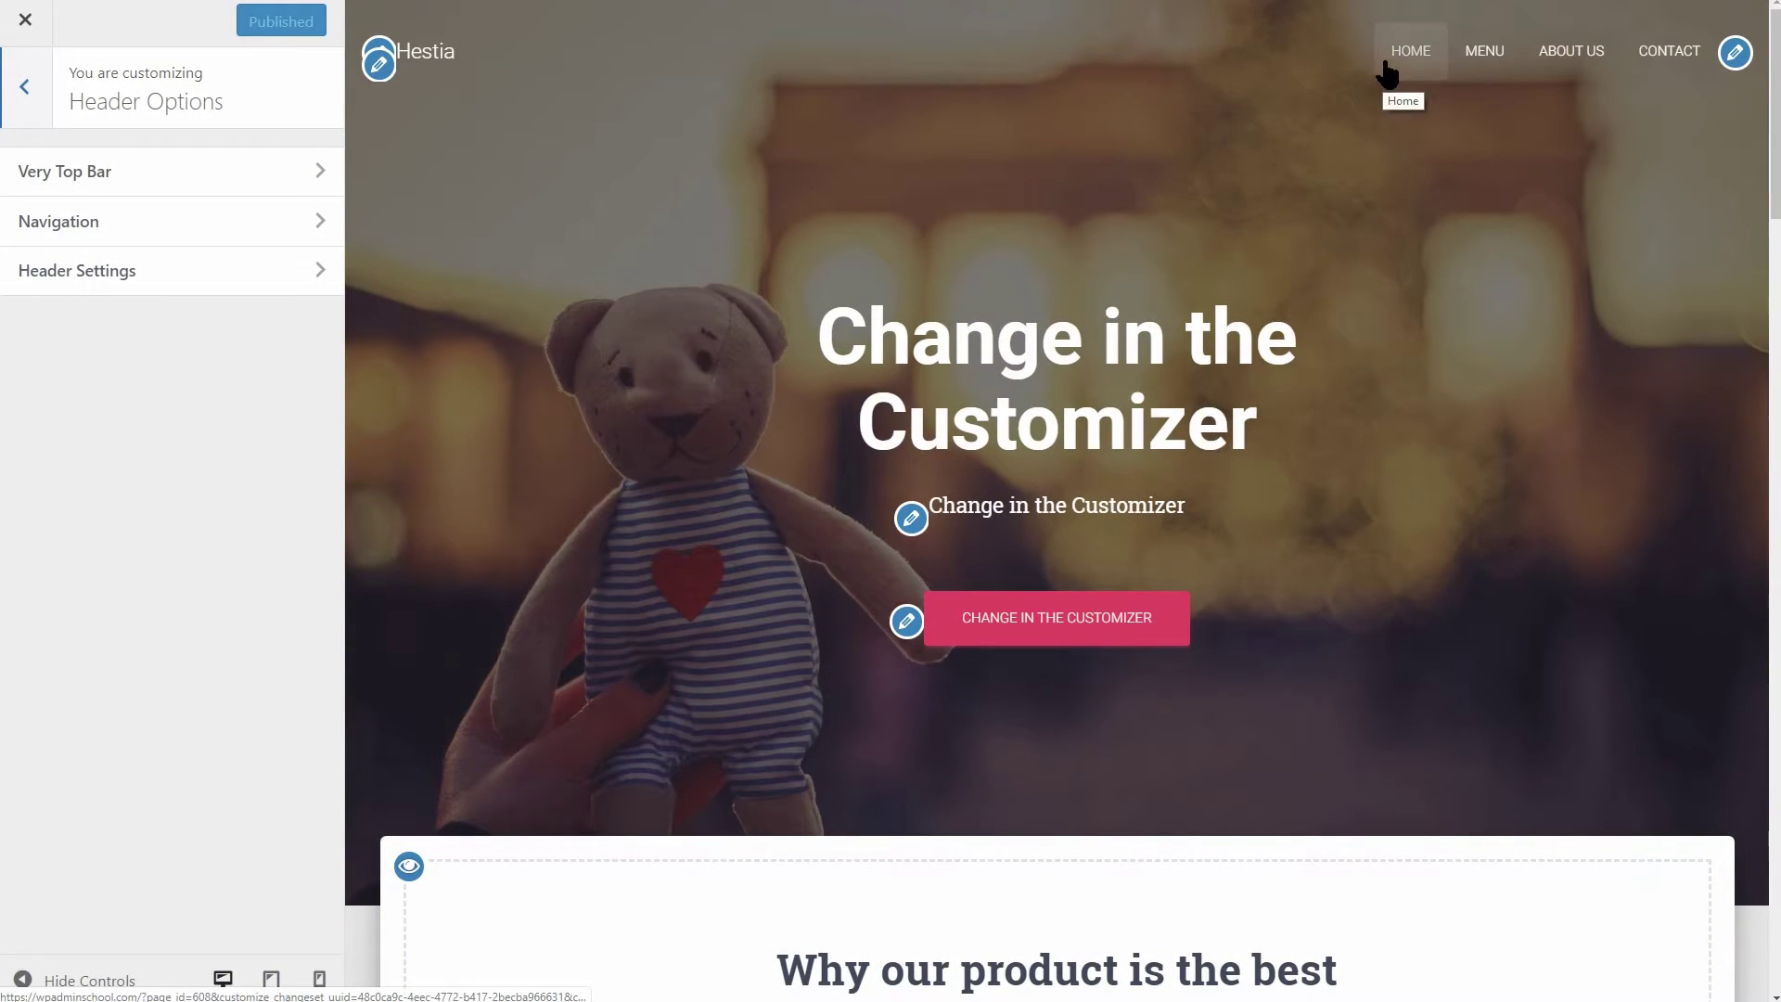
scroll(1480, 96, down, 3)
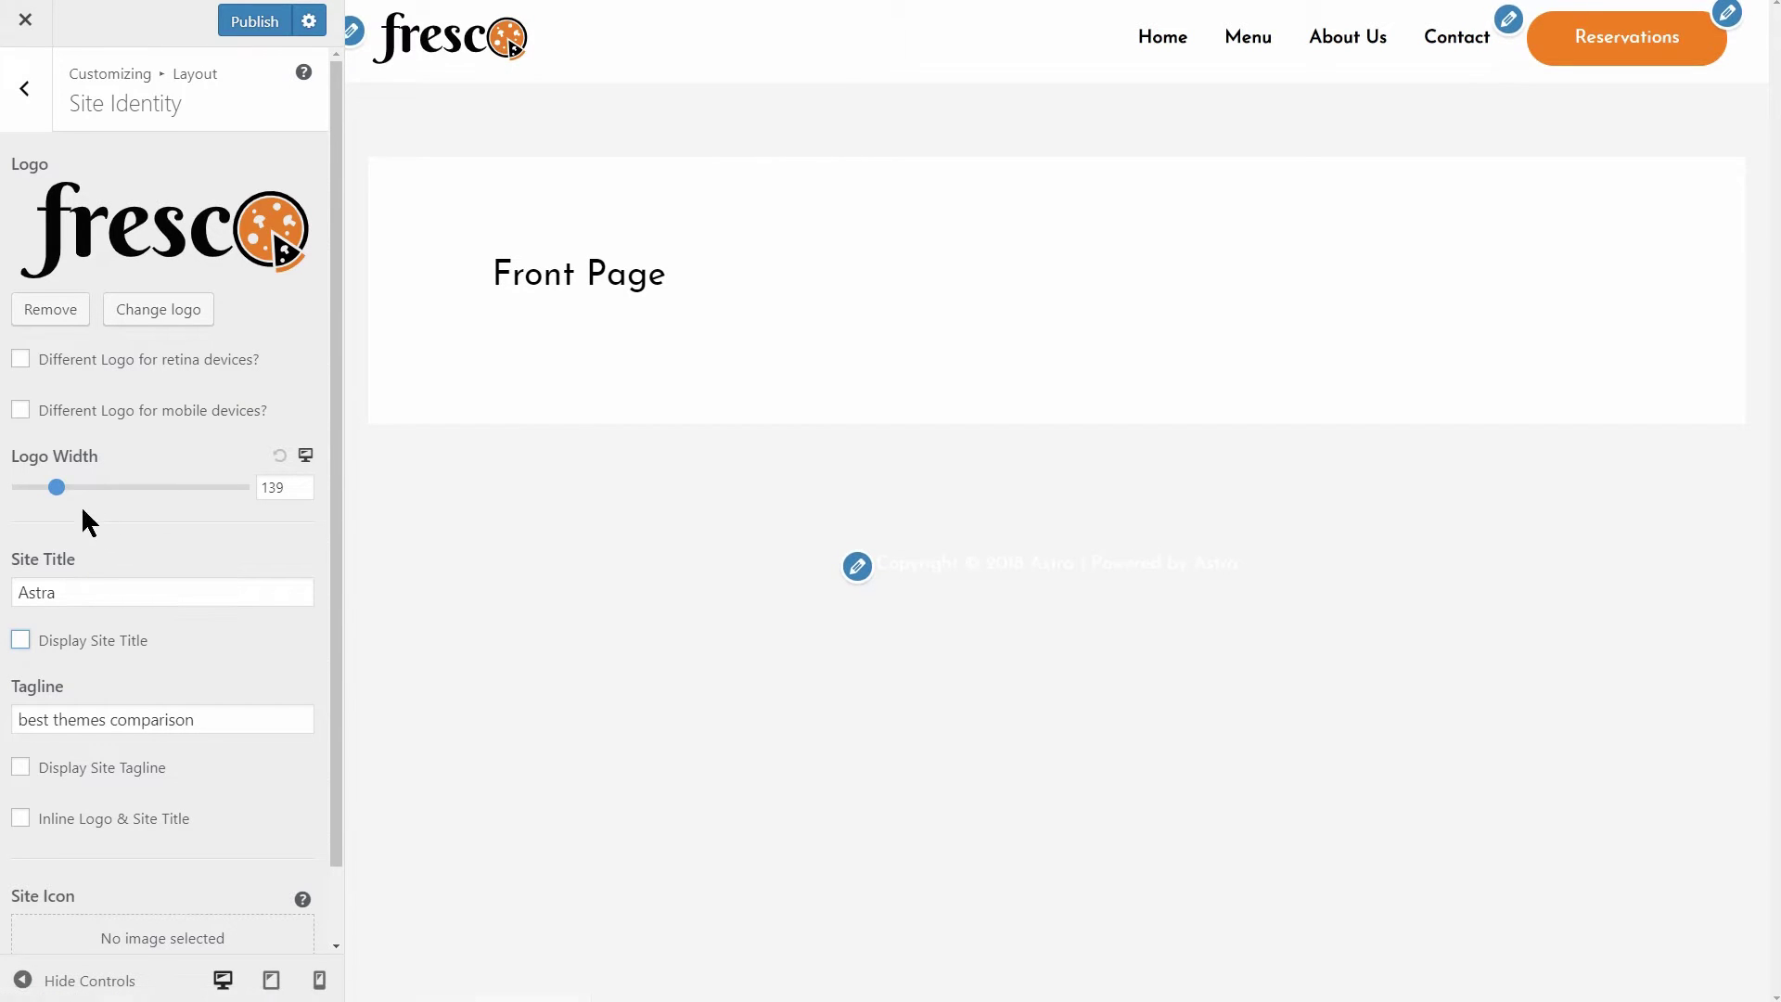
Widen the Astra logo from 139 to 425 and raise OceanWP's header height to 145 px
drag(56, 489, 100, 505)
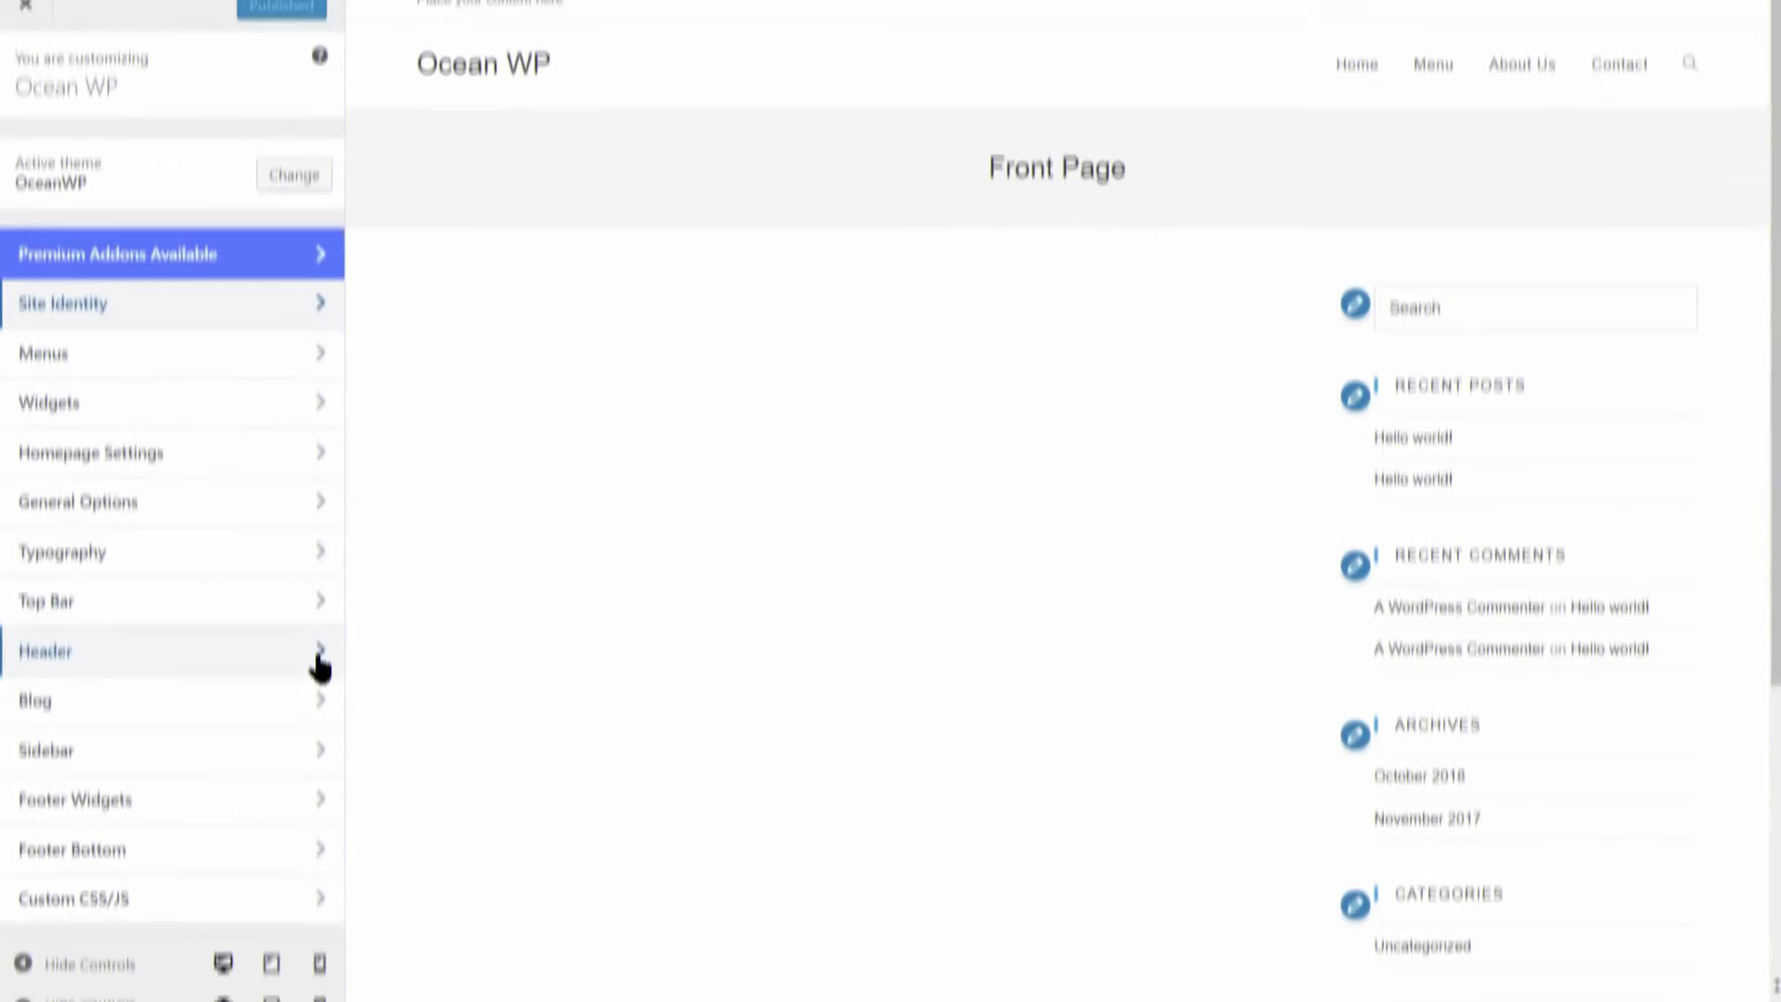
click(318, 667)
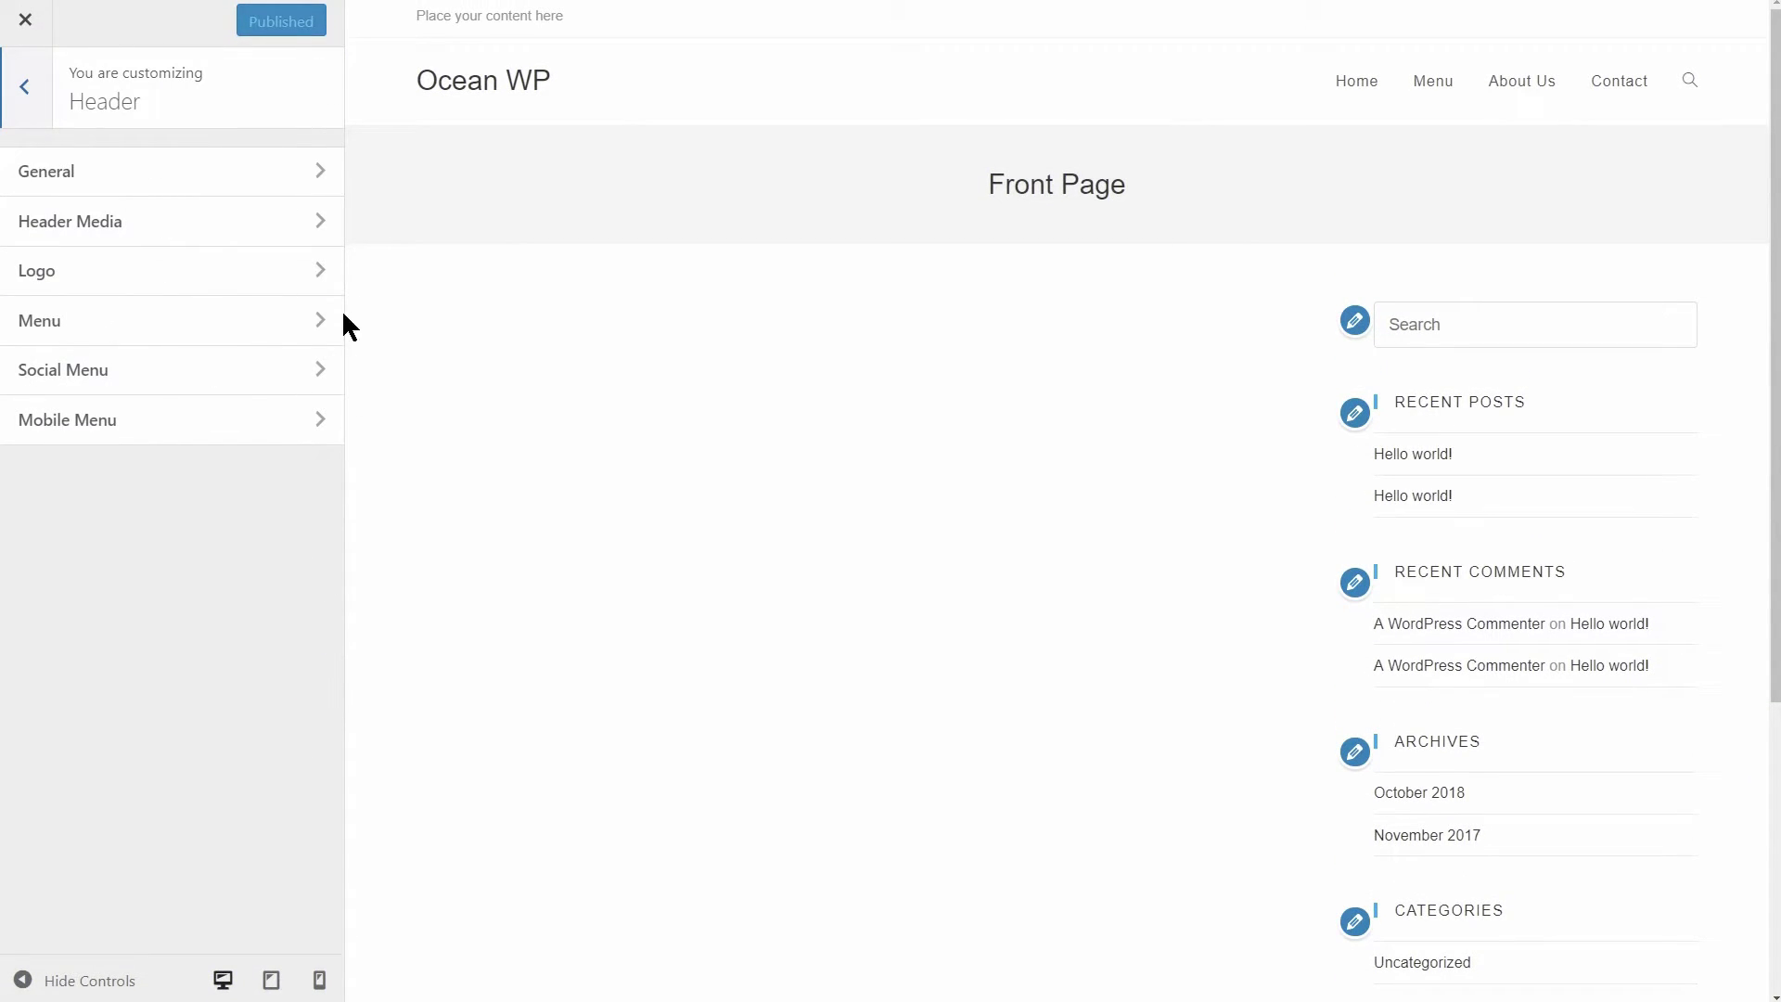
click(318, 179)
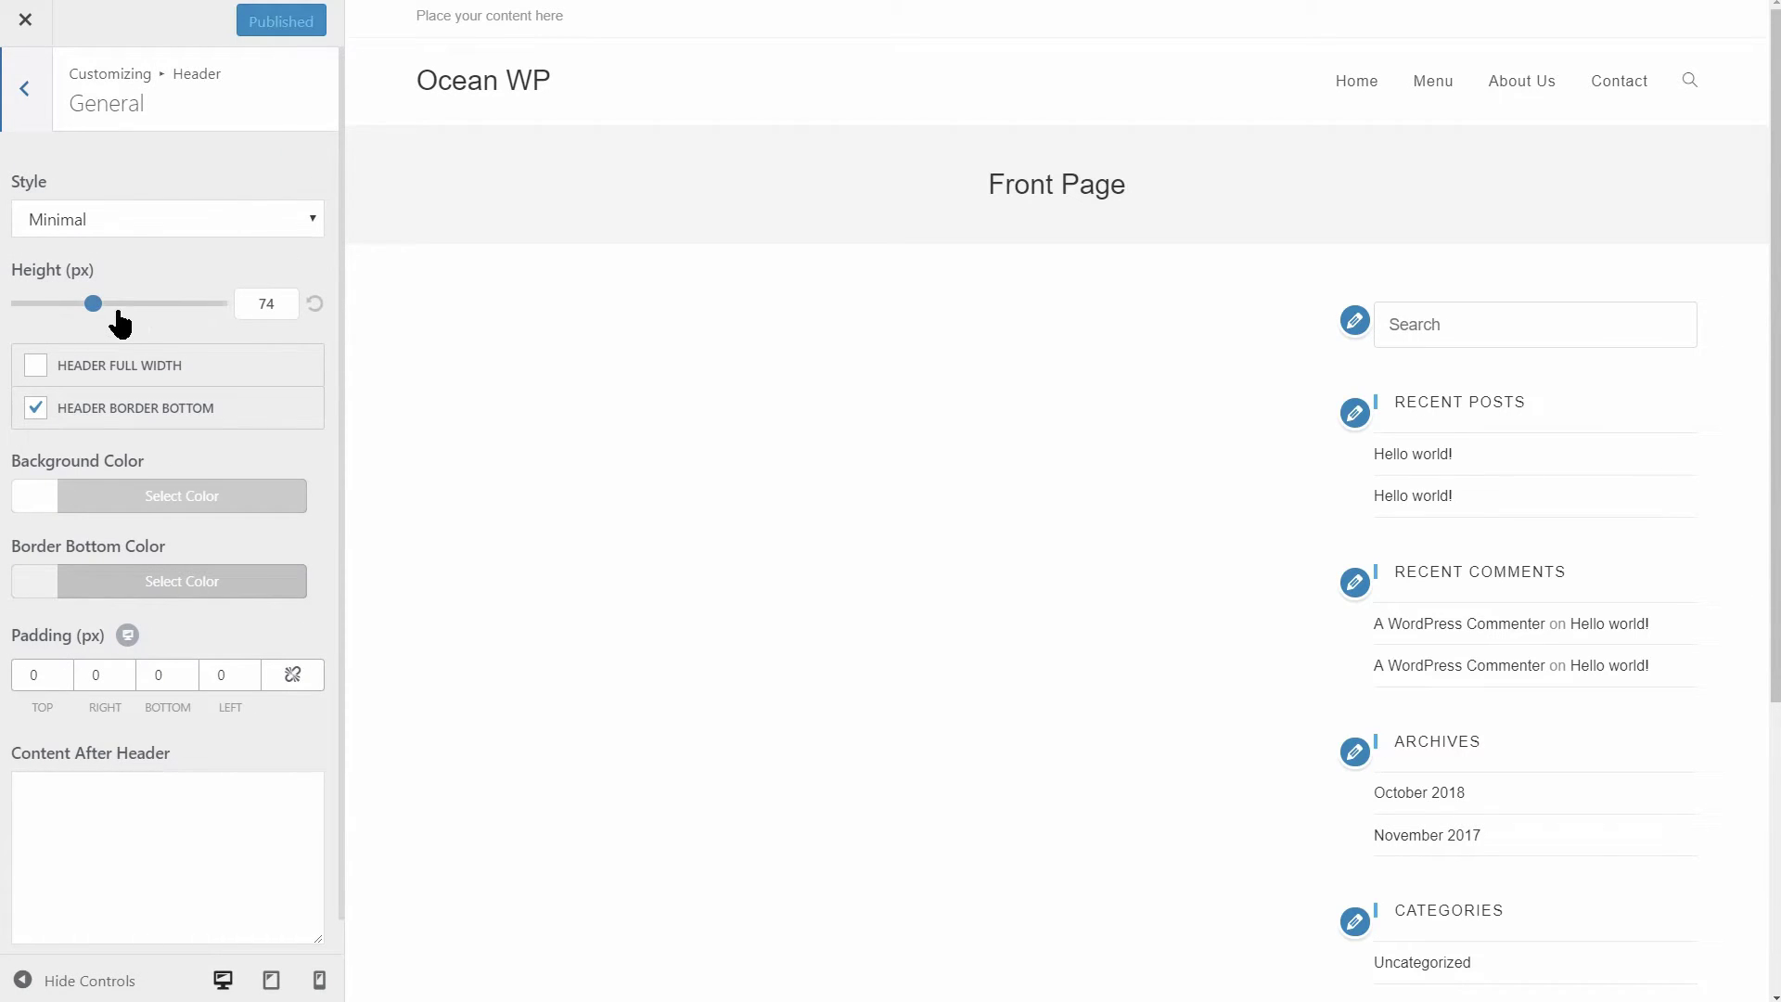
drag(93, 313, 129, 329)
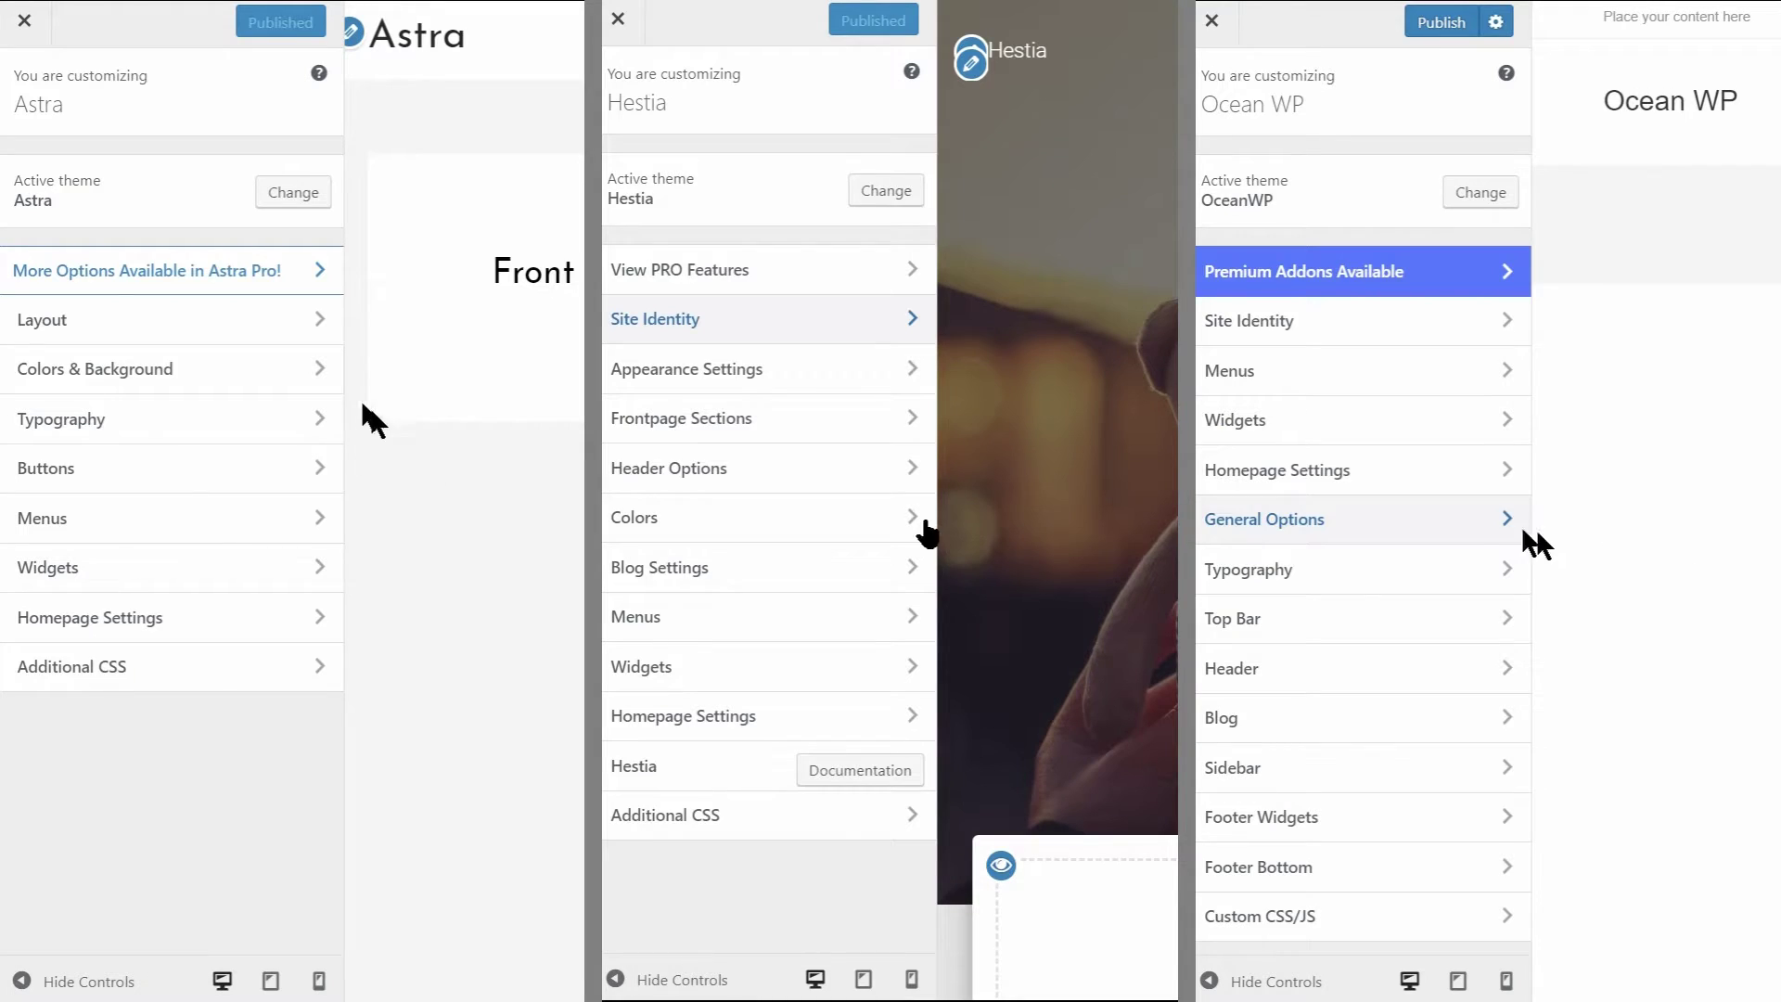
Open the color panels in all three customizers and set Hestia's background to black
click(325, 385)
click(910, 522)
click(1489, 517)
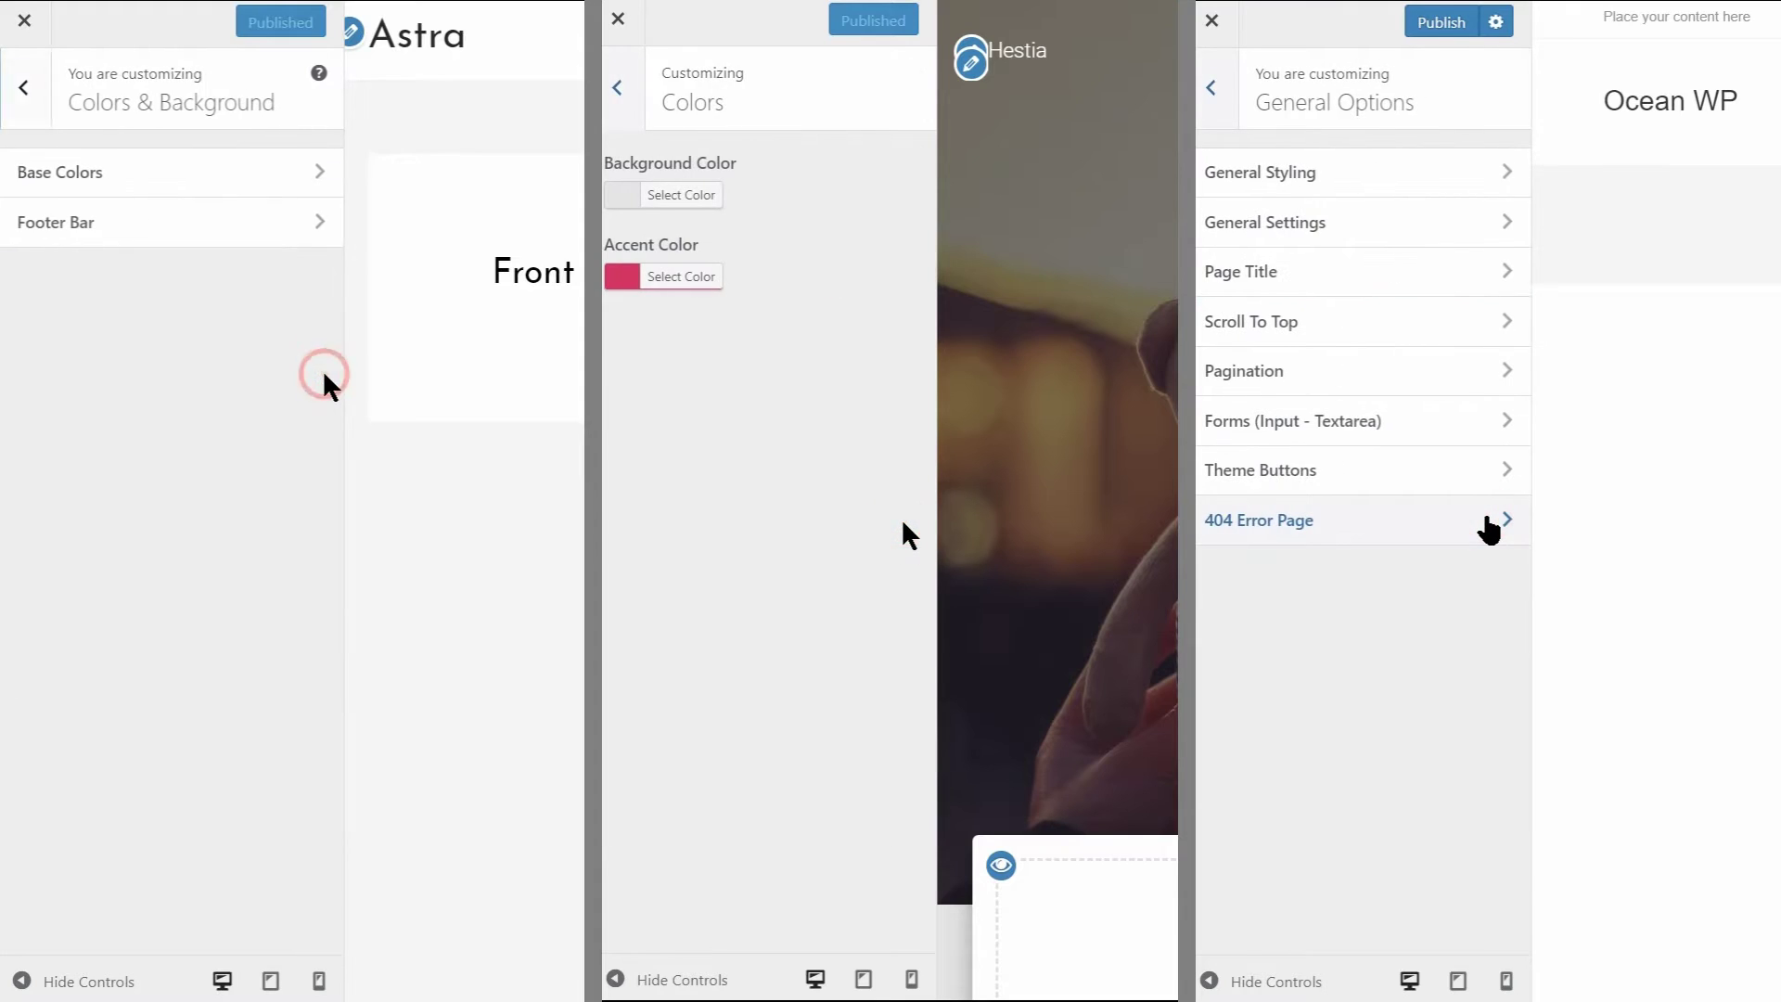
click(320, 181)
click(714, 198)
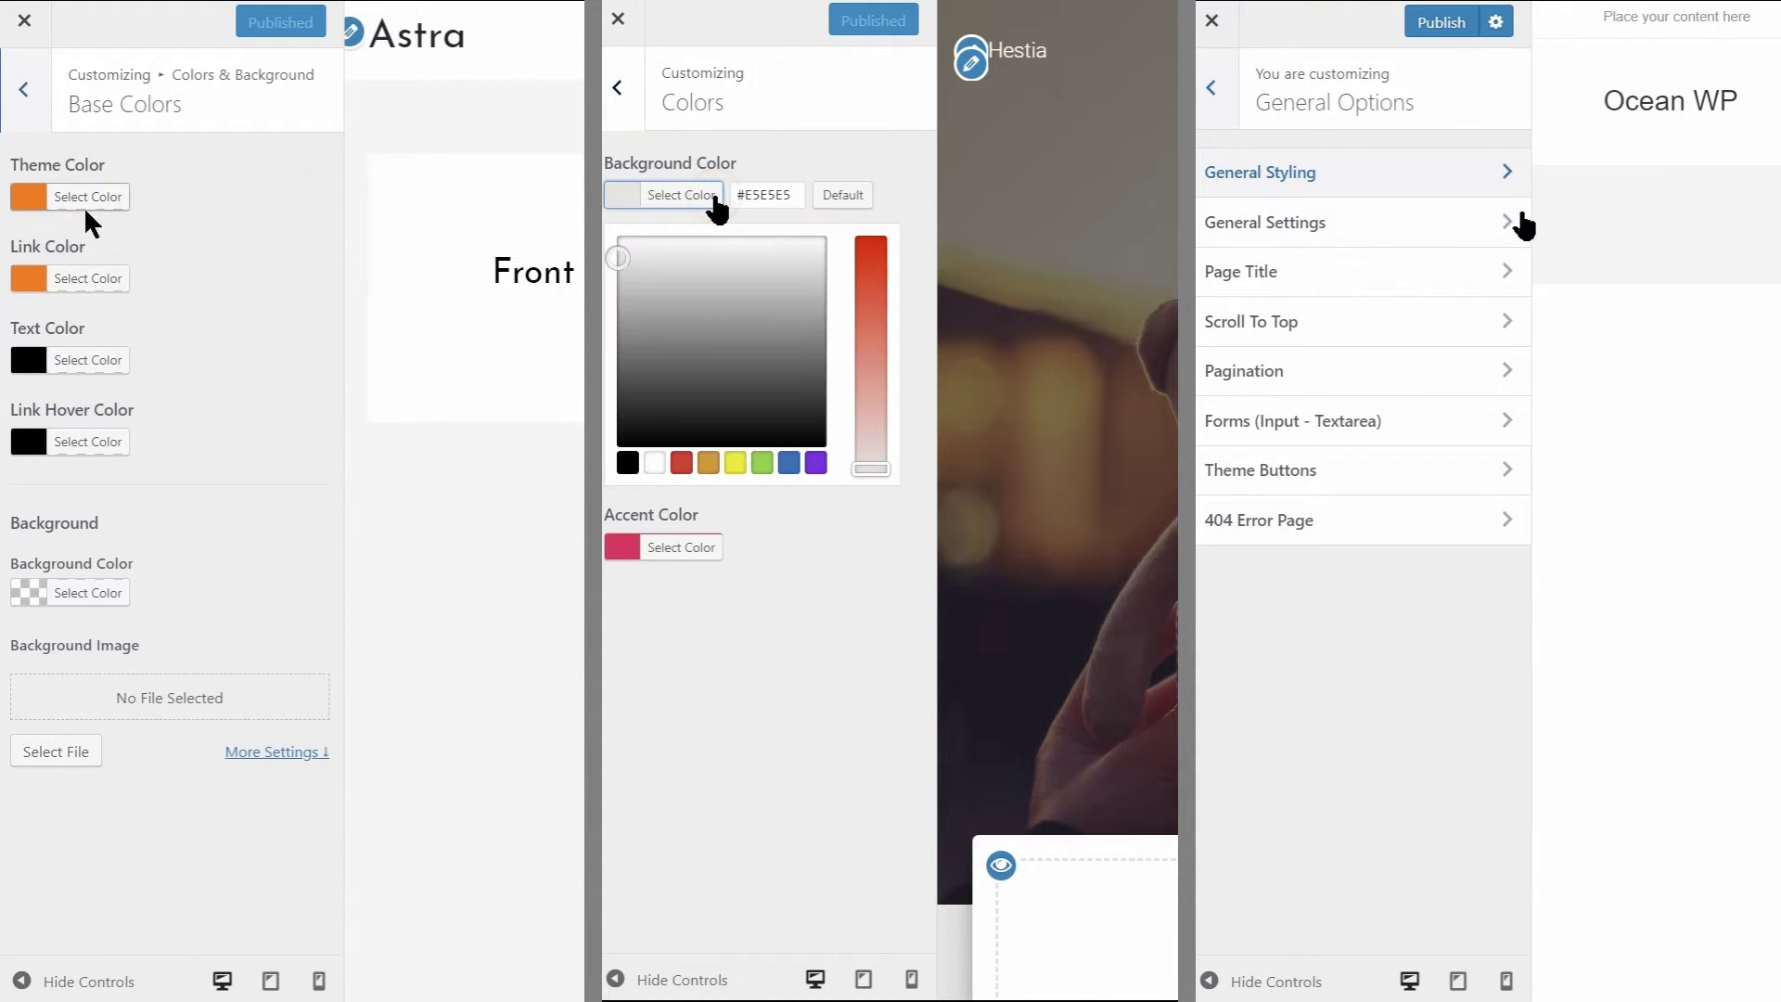
click(1508, 221)
click(28, 89)
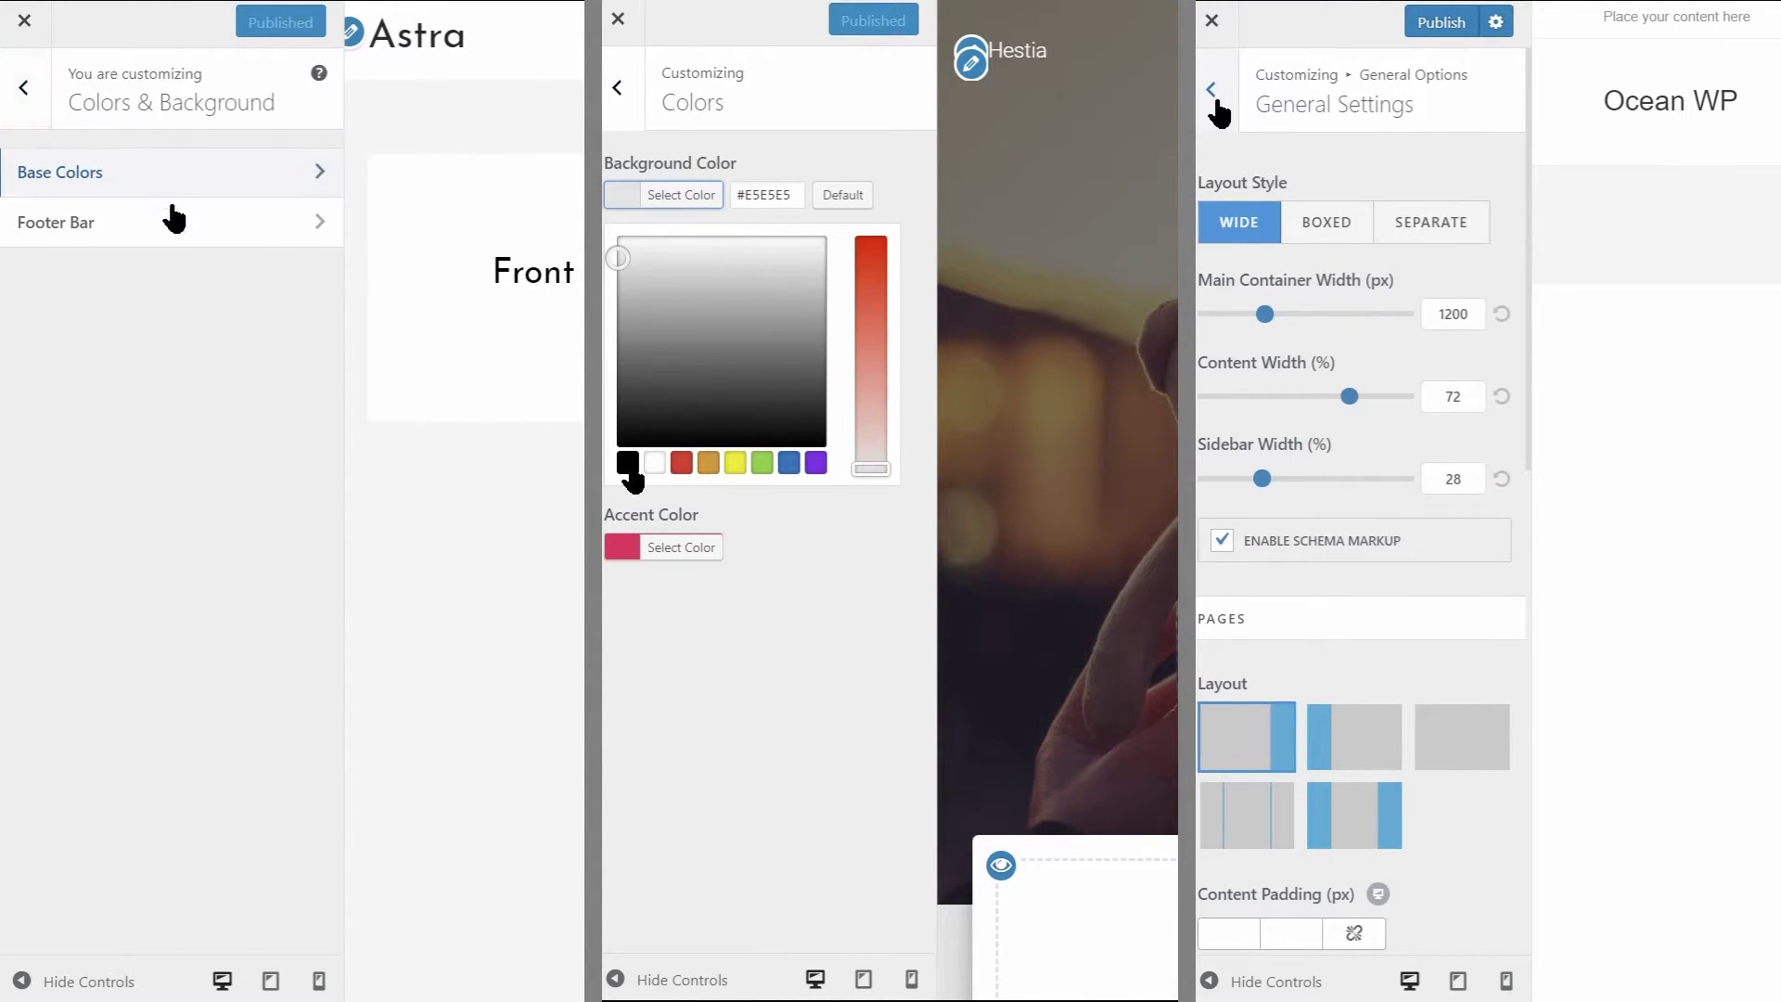
Look through Astra's footer bar colors and OceanWP's general styling colors
click(1211, 89)
click(238, 233)
click(627, 462)
click(1406, 174)
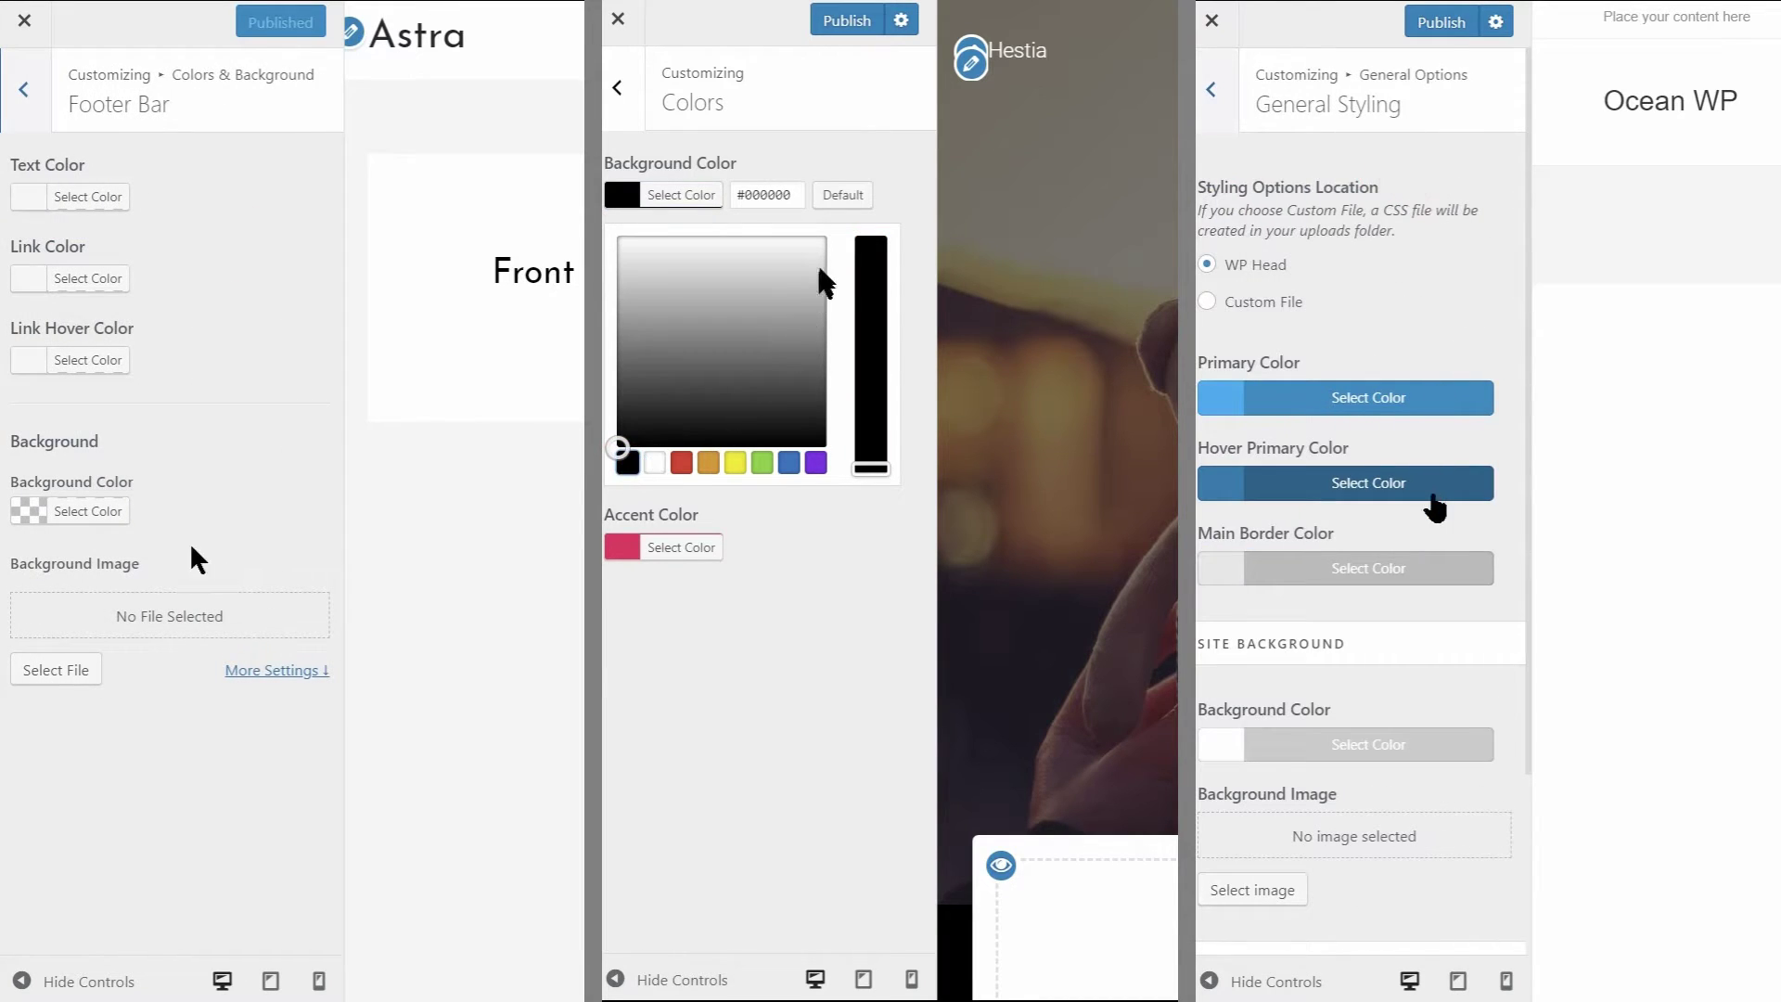
scroll(1436, 507, down, 3)
click(23, 88)
click(682, 195)
scroll(1431, 509, up, 3)
click(1223, 85)
Open Astra's button colors and set Hestia's accent color to red
click(29, 90)
click(691, 277)
click(709, 428)
click(277, 478)
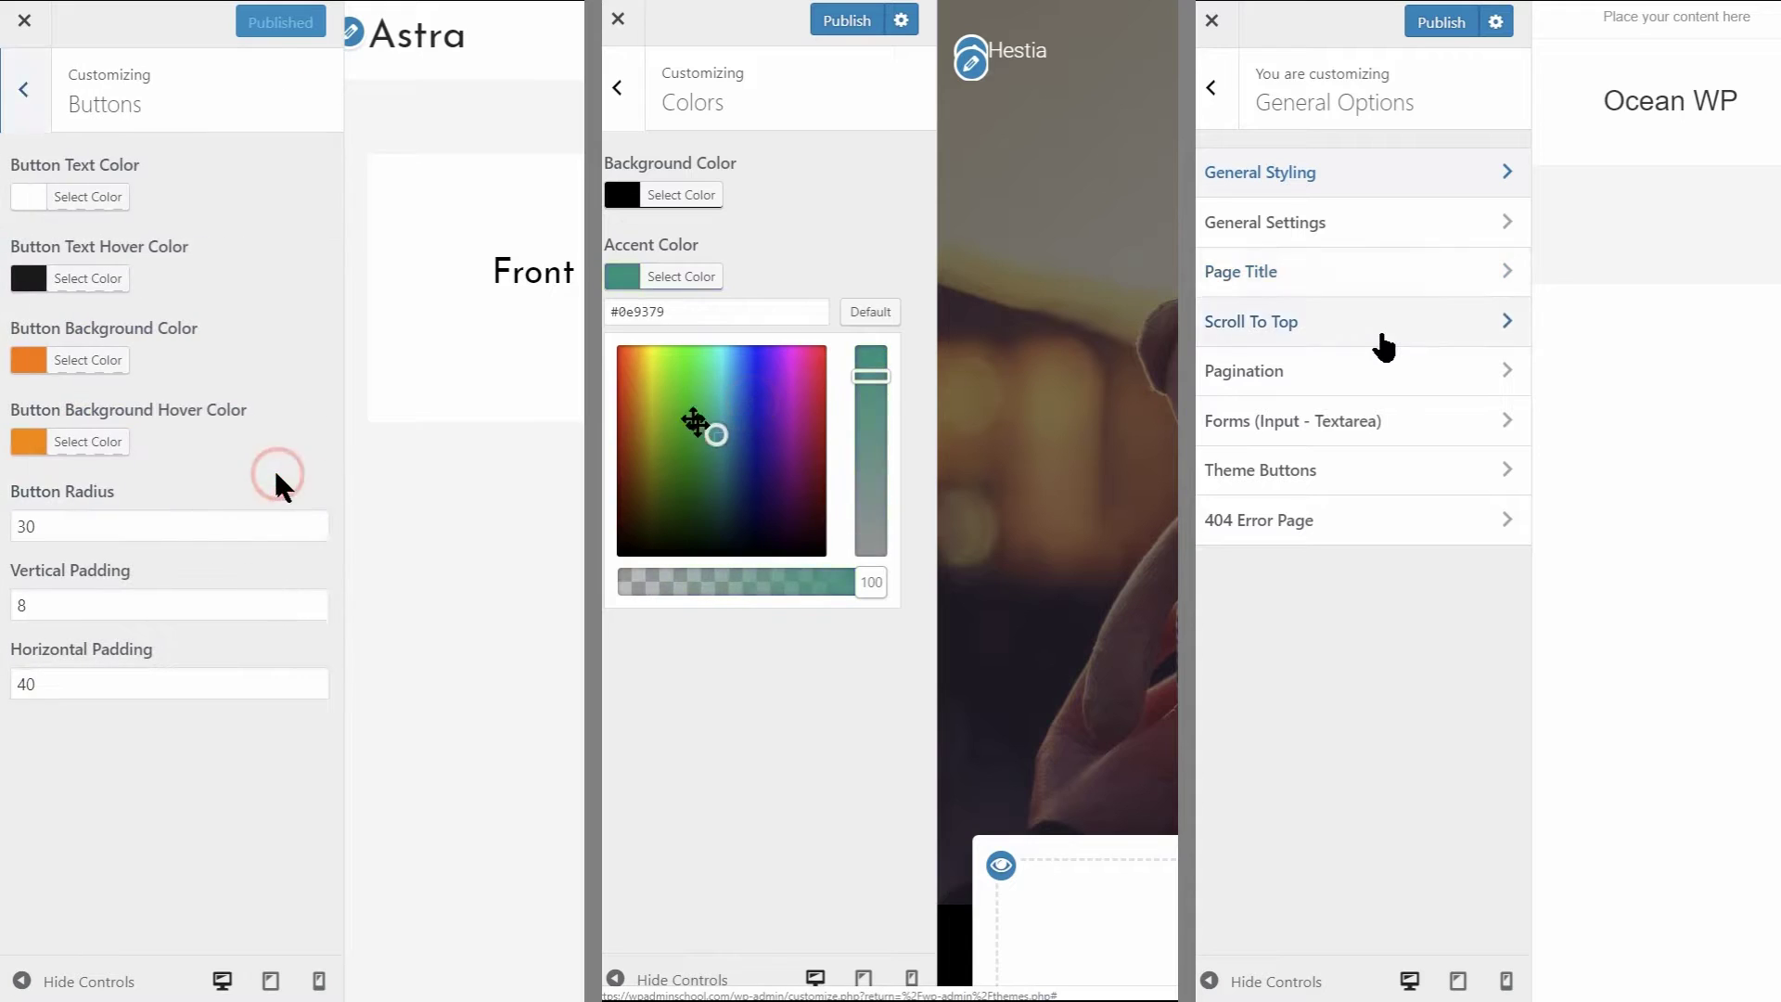
drag(696, 423, 616, 377)
Make Astra's button background color blue
click(93, 362)
click(1383, 278)
scroll(1424, 436, down, 4)
click(198, 627)
click(269, 306)
scroll(1229, 119, up, 4)
Round OceanWP's theme buttons with a 31 px border radius
click(1213, 90)
click(1379, 471)
click(682, 276)
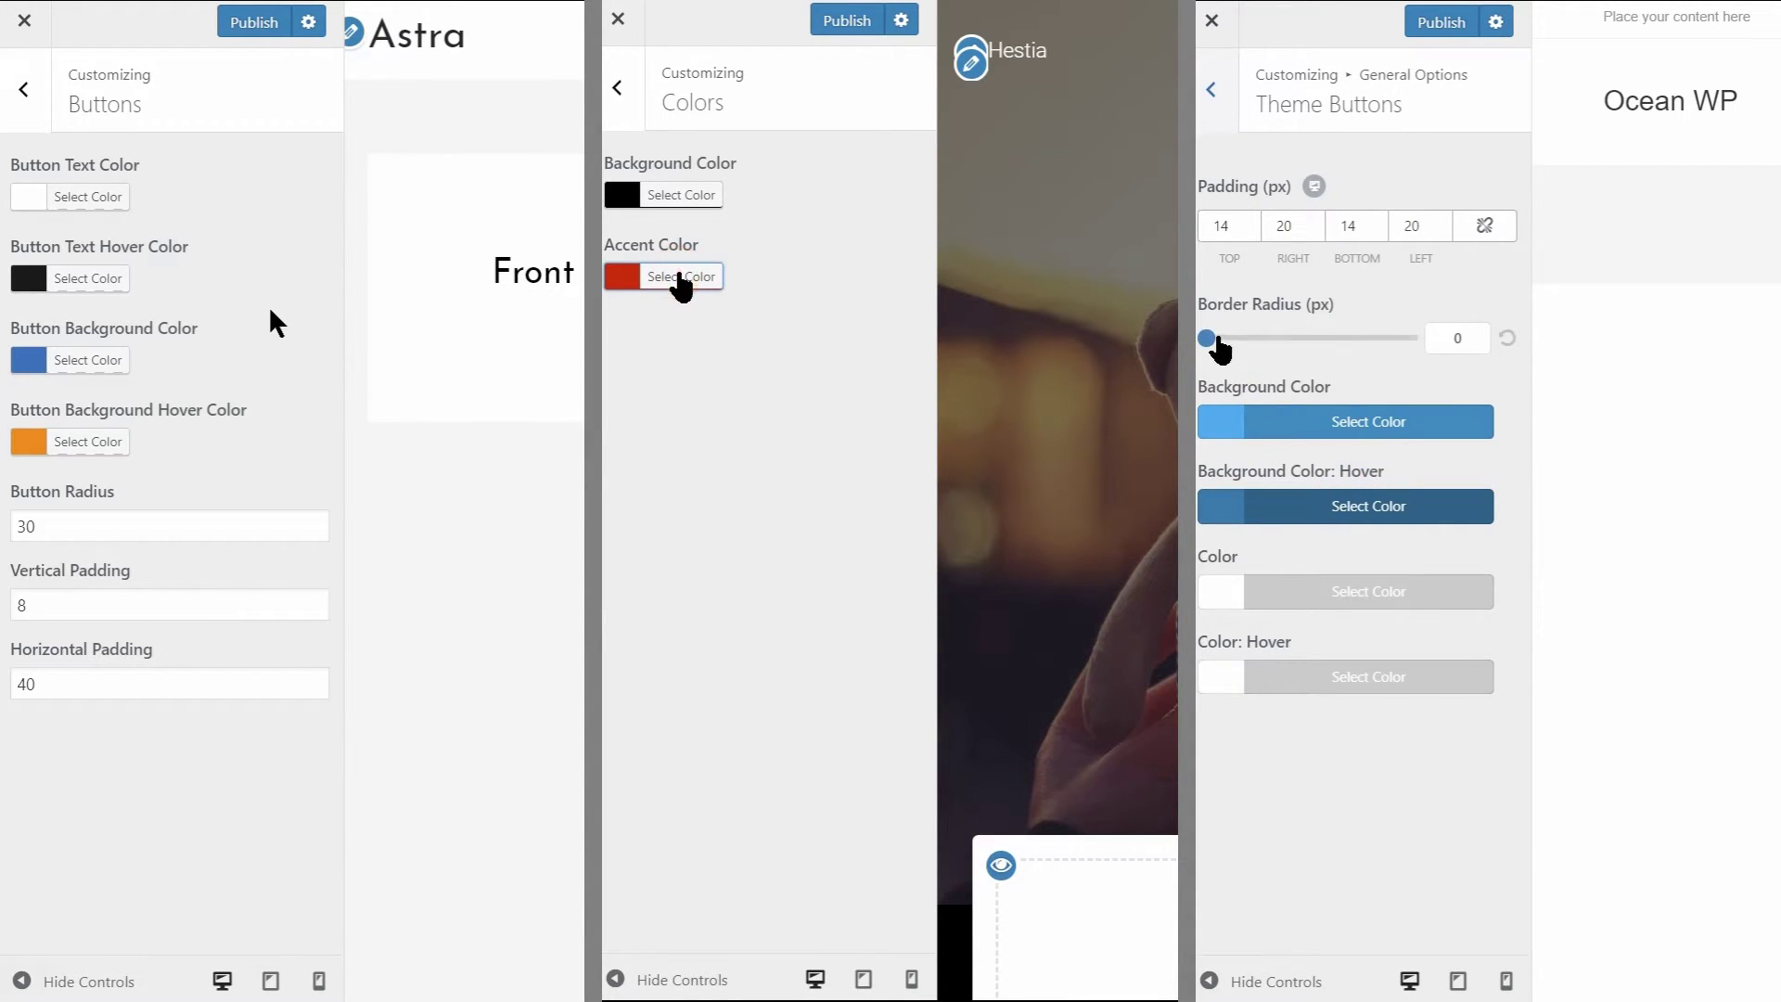
drag(1208, 337, 1269, 338)
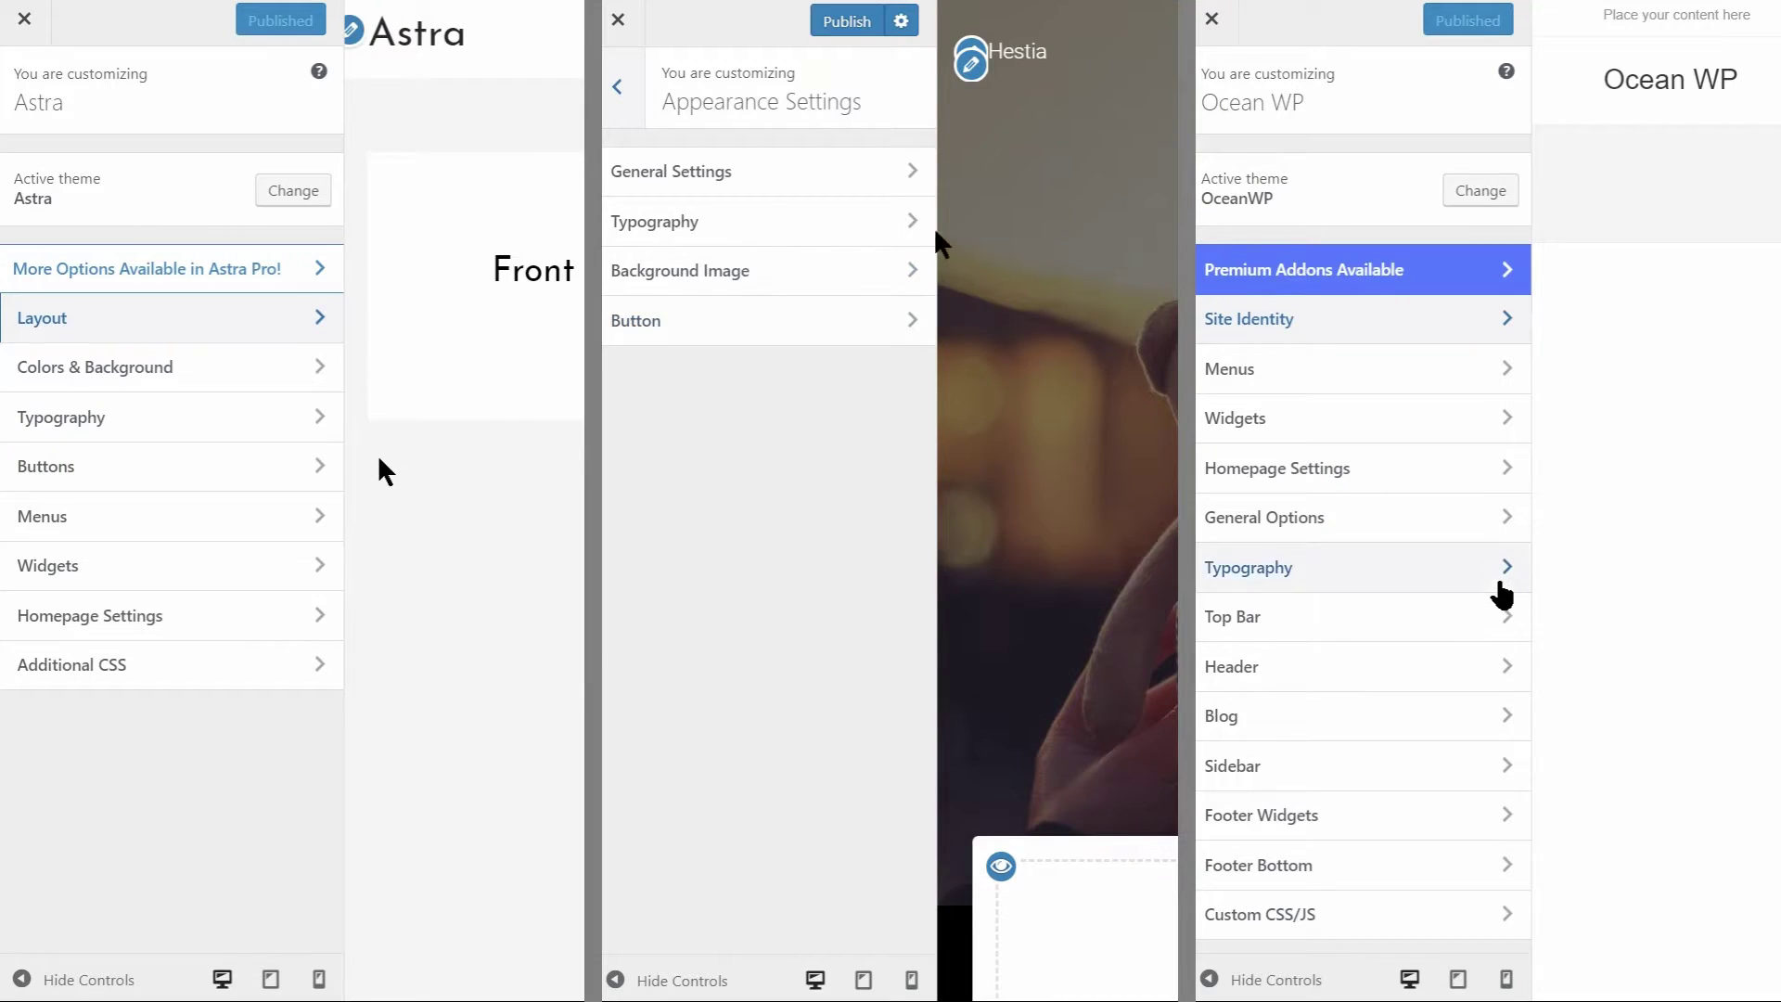
Open the typography panels in all three customizers and make Acme the Hestia headings font
click(1498, 575)
click(906, 219)
click(323, 417)
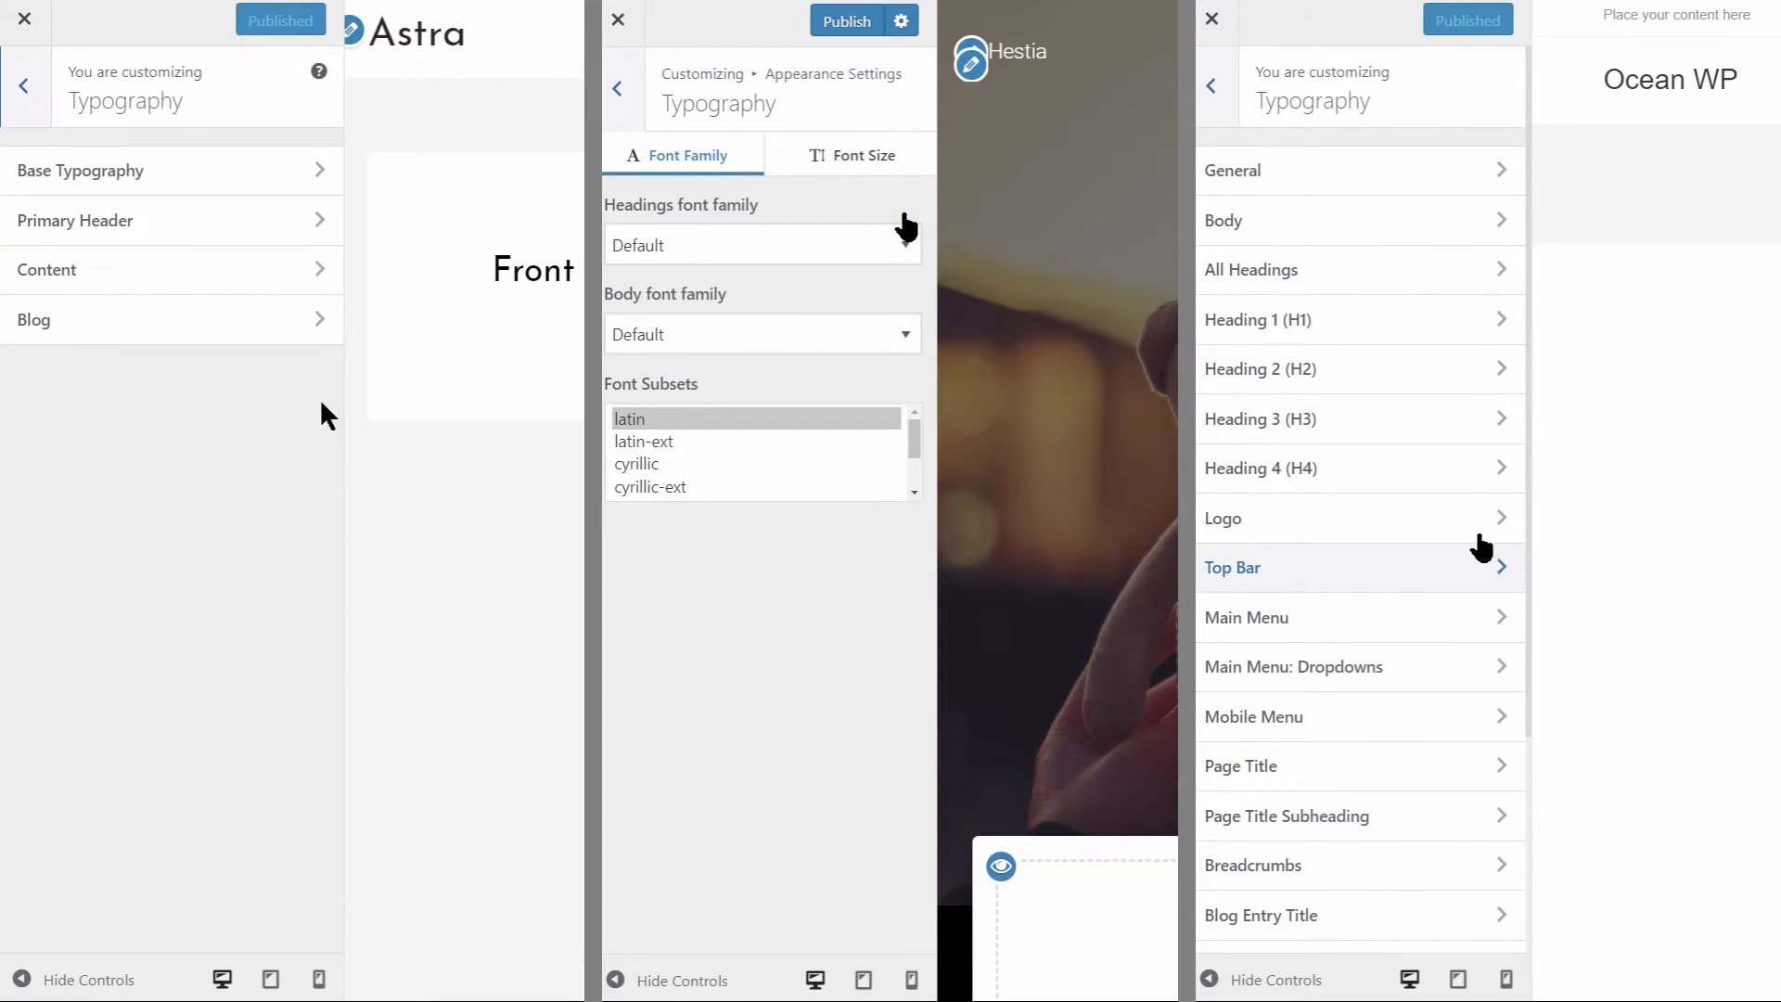
click(841, 245)
scroll(1452, 703, down, 3)
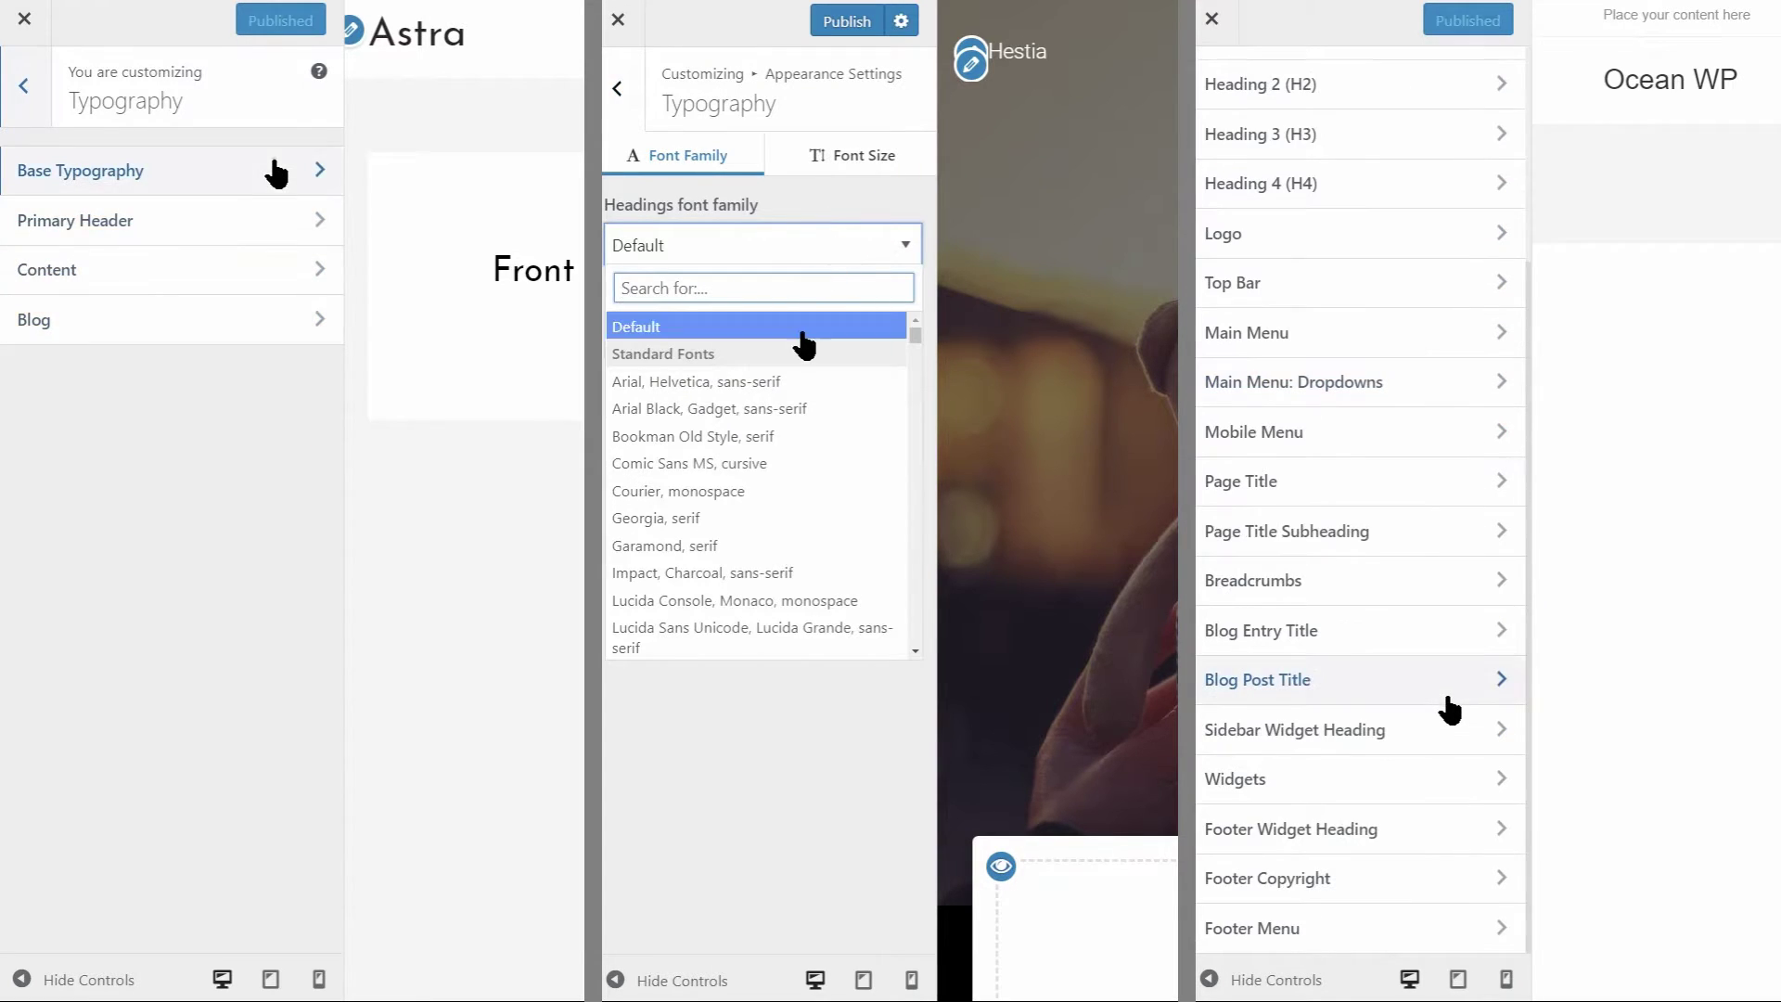
click(279, 171)
scroll(1452, 708, up, 3)
scroll(788, 441, down, 5)
click(1505, 172)
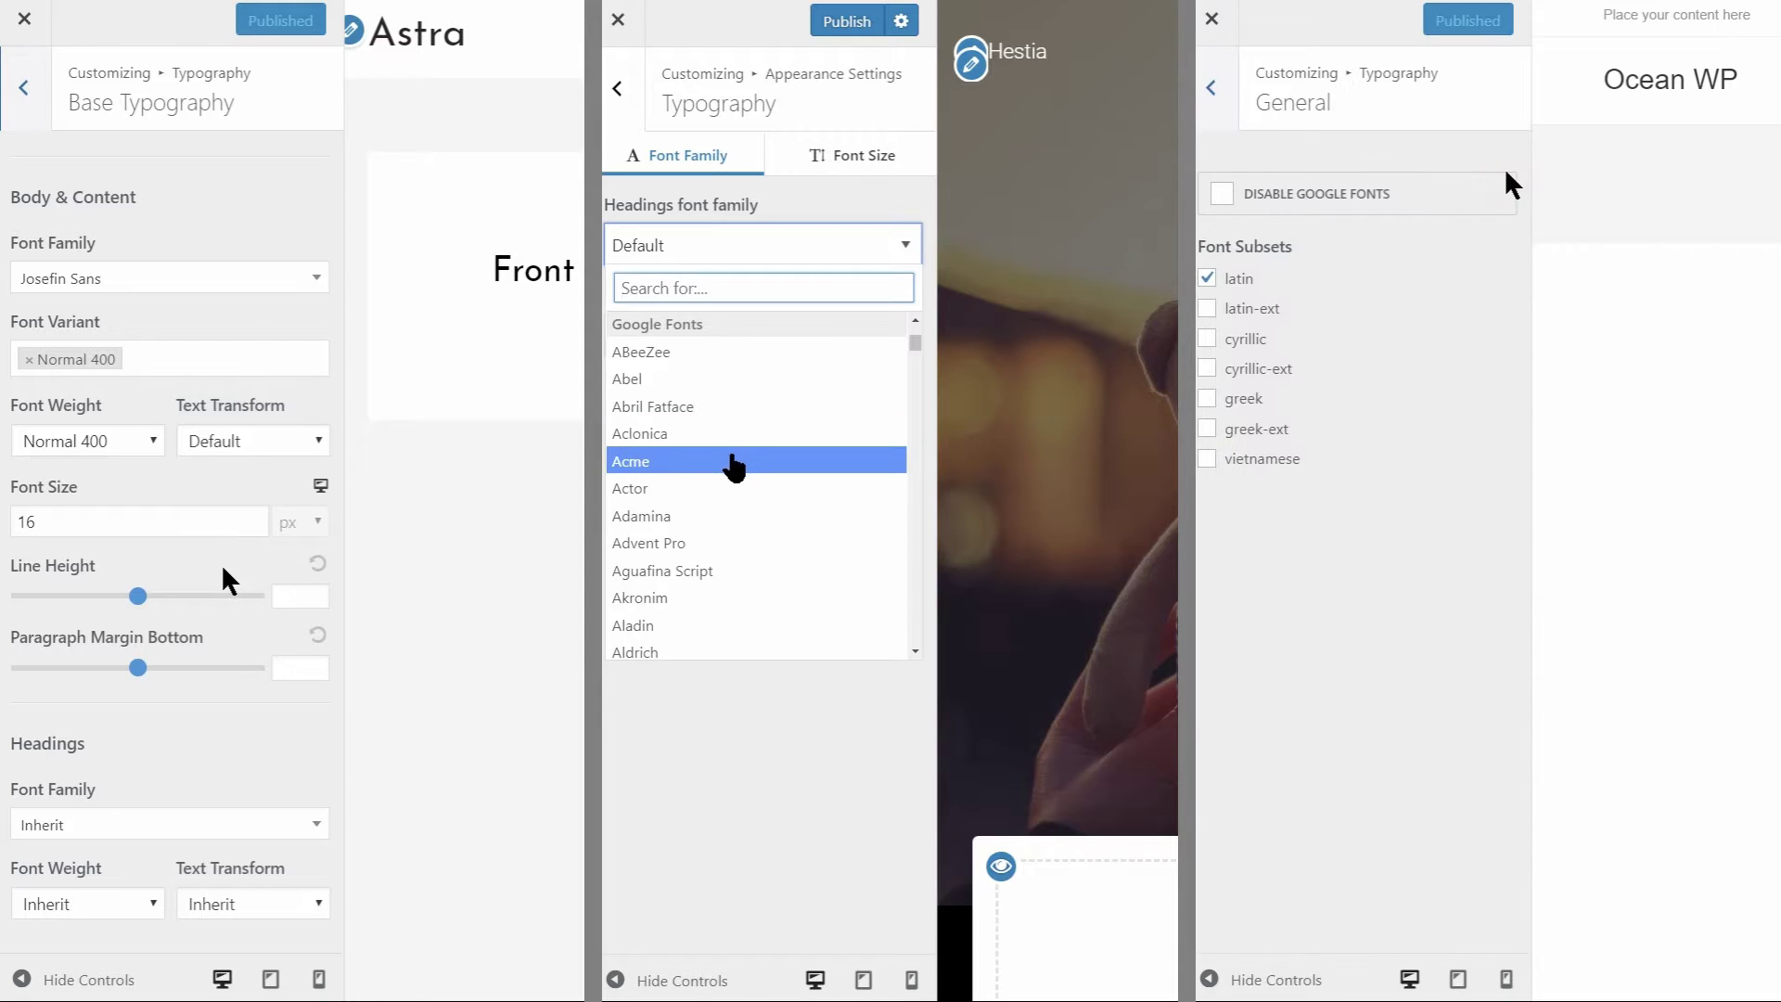
click(730, 461)
Open OceanWP's All Headings settings and lower Astra's body line height
click(1223, 98)
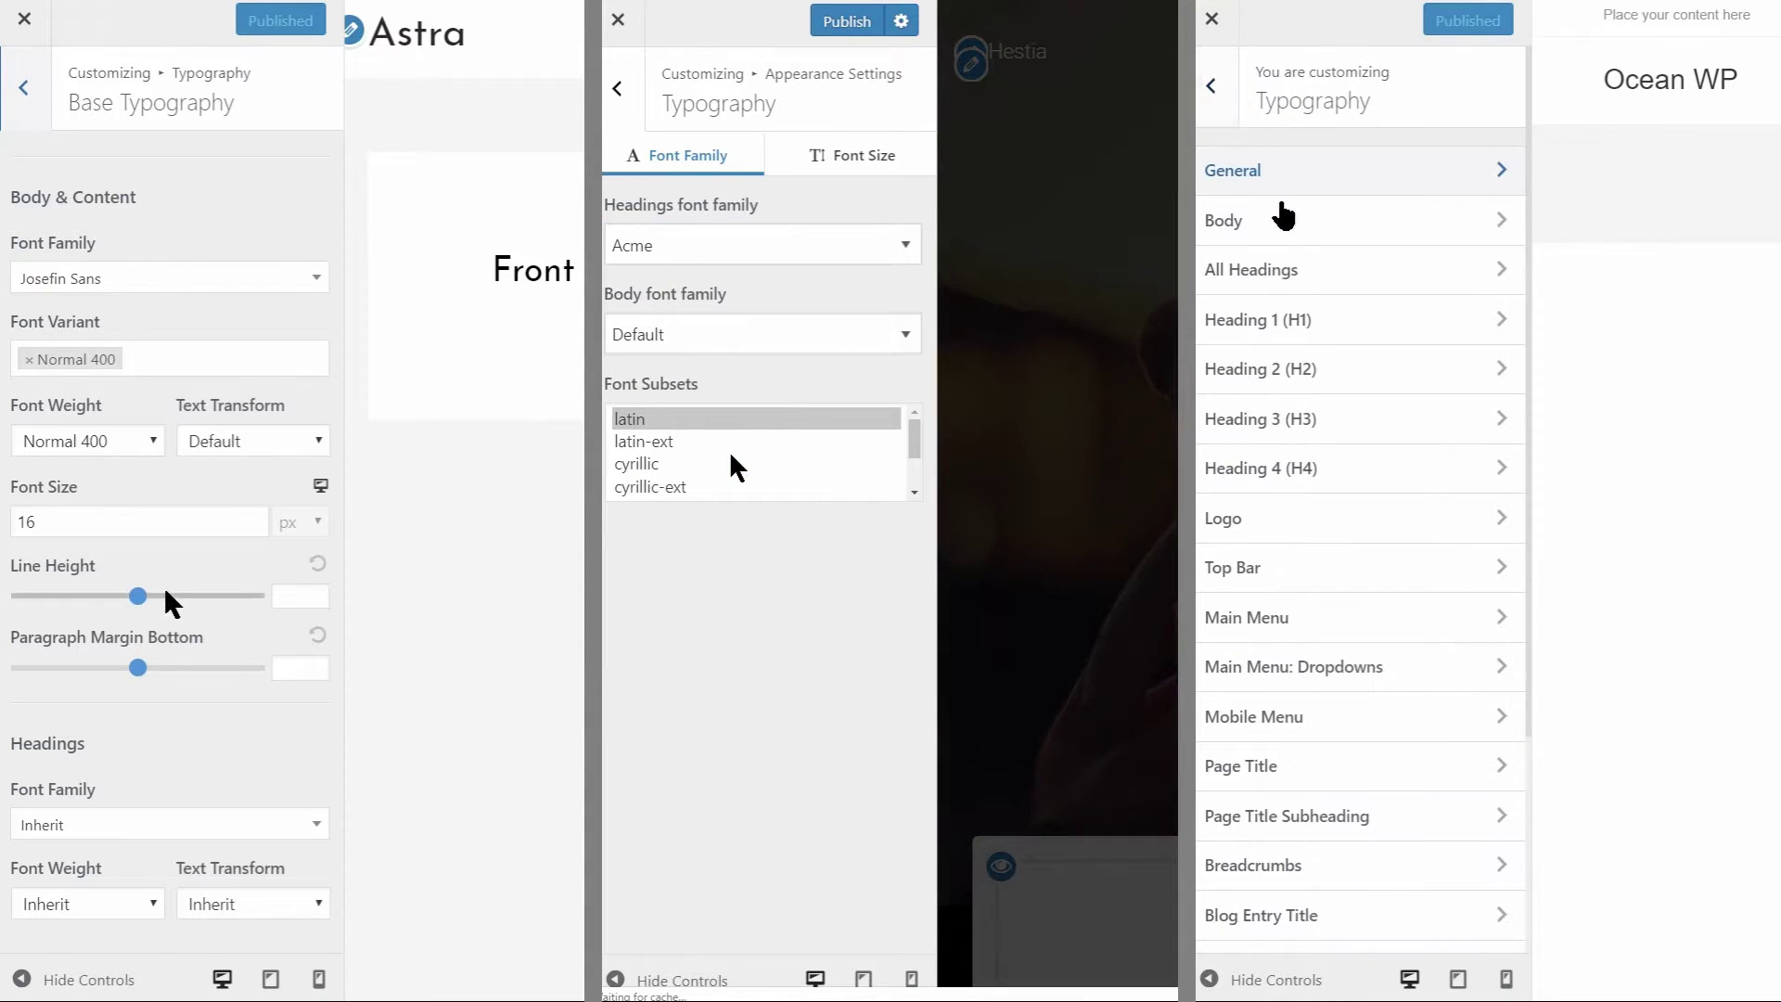
click(1428, 279)
mouse_move(137, 599)
mouse_down()
mouse_move(98, 608)
mouse_move(137, 598)
mouse_up()
click(1410, 353)
click(306, 279)
click(1410, 352)
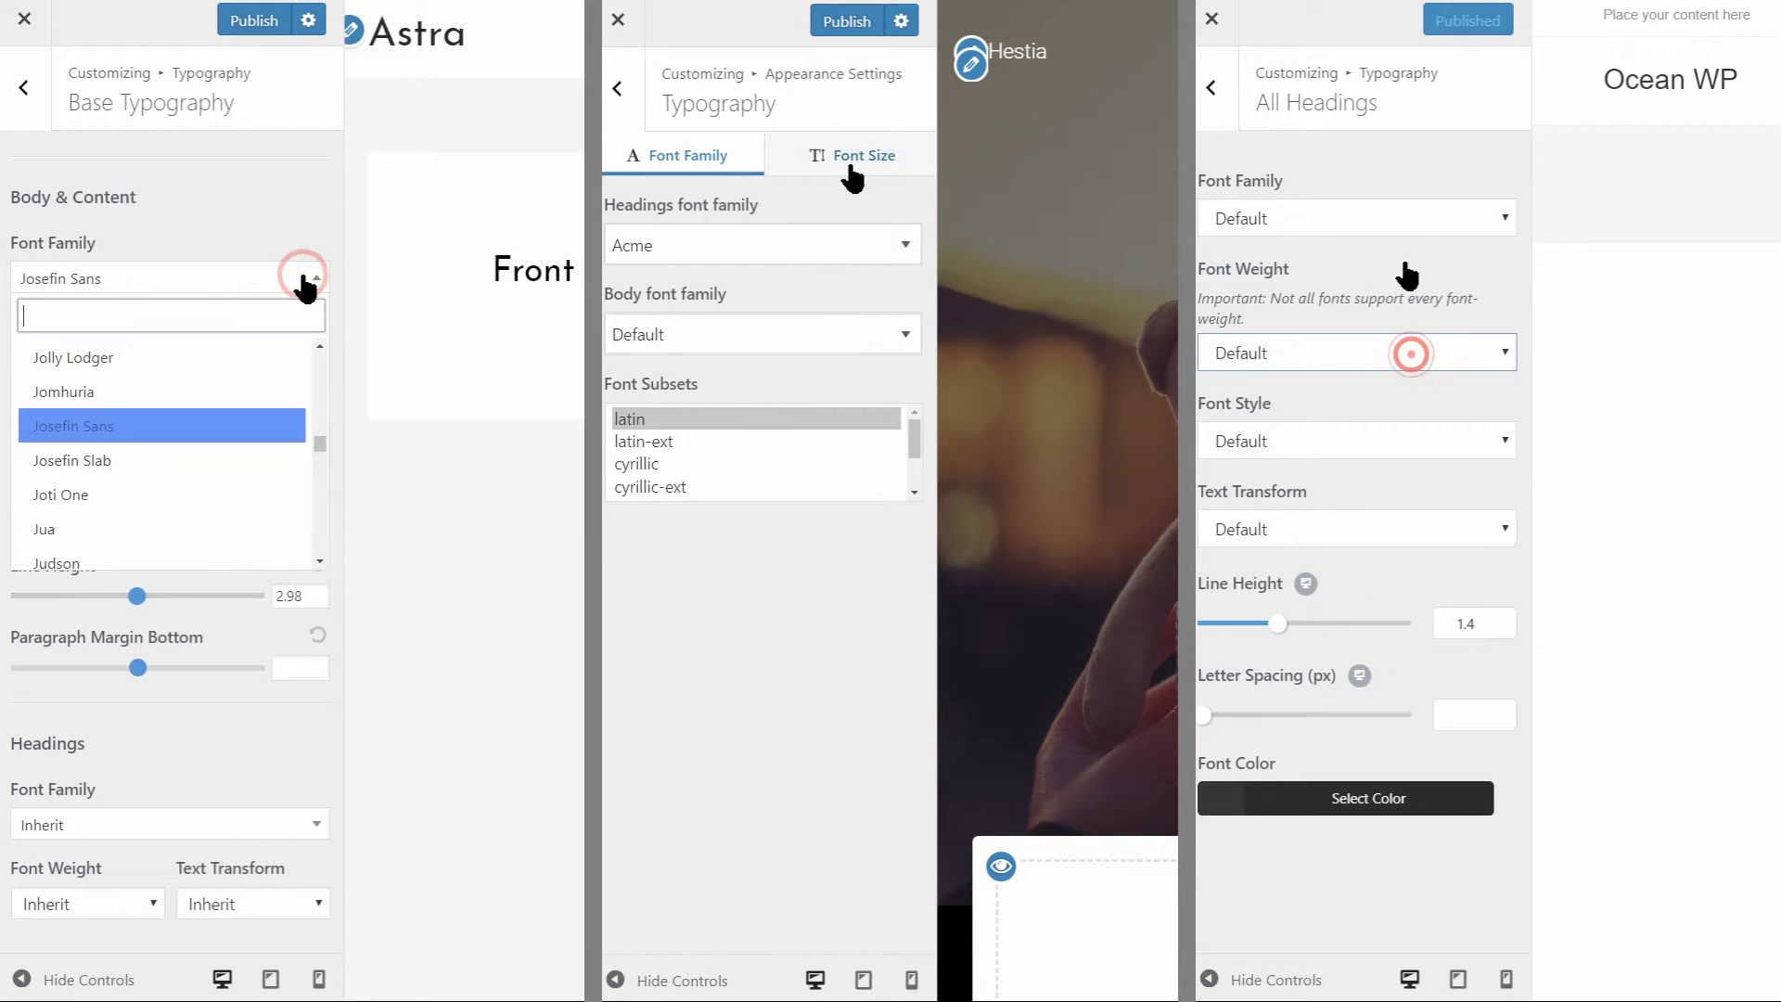
click(852, 156)
Set OceanWP's headings font to Cairo
click(1399, 218)
scroll(241, 436, down, 3)
scroll(236, 455, down, 15)
scroll(1410, 510, down, 20)
scroll(1373, 650, down, 20)
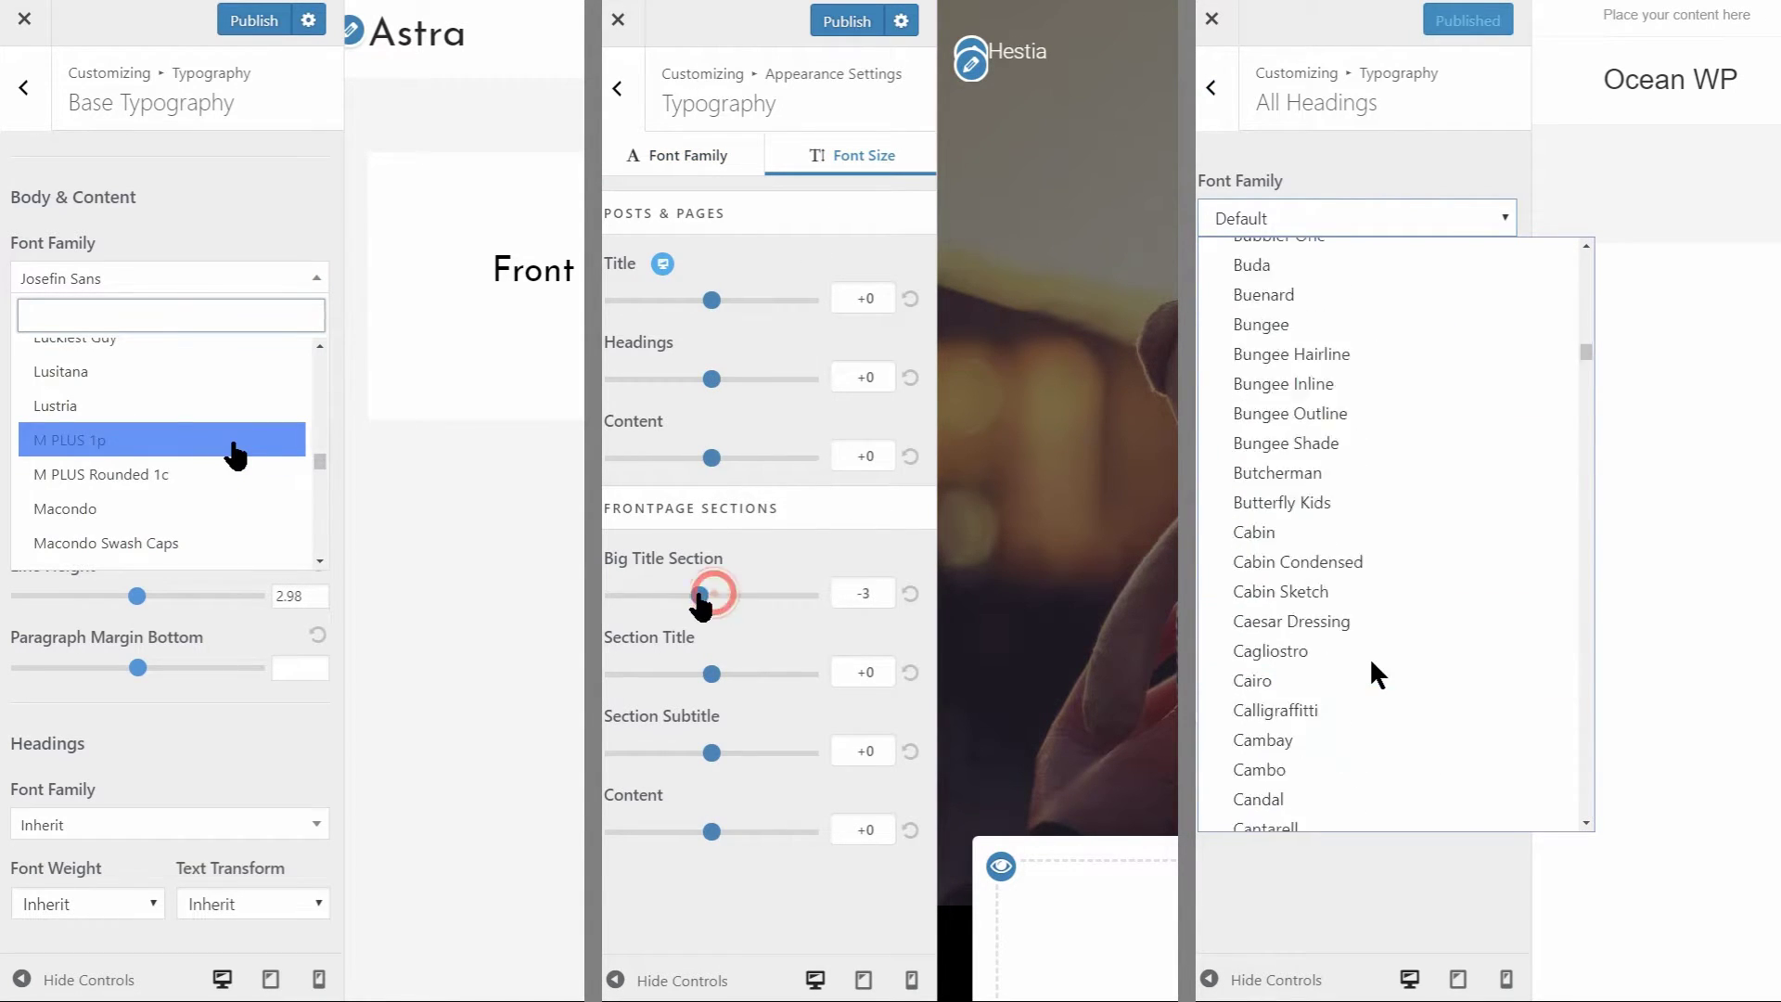
scroll(238, 449, up, 2)
click(1370, 676)
Set Astra's body font to Lora and OceanWP heading line height 1.5, letter spacing 2.7
mouse_move(712, 595)
mouse_down()
mouse_move(781, 605)
mouse_move(705, 603)
mouse_up()
text(Lora)
click(152, 397)
drag(1281, 635, 1283, 631)
drag(705, 603, 700, 603)
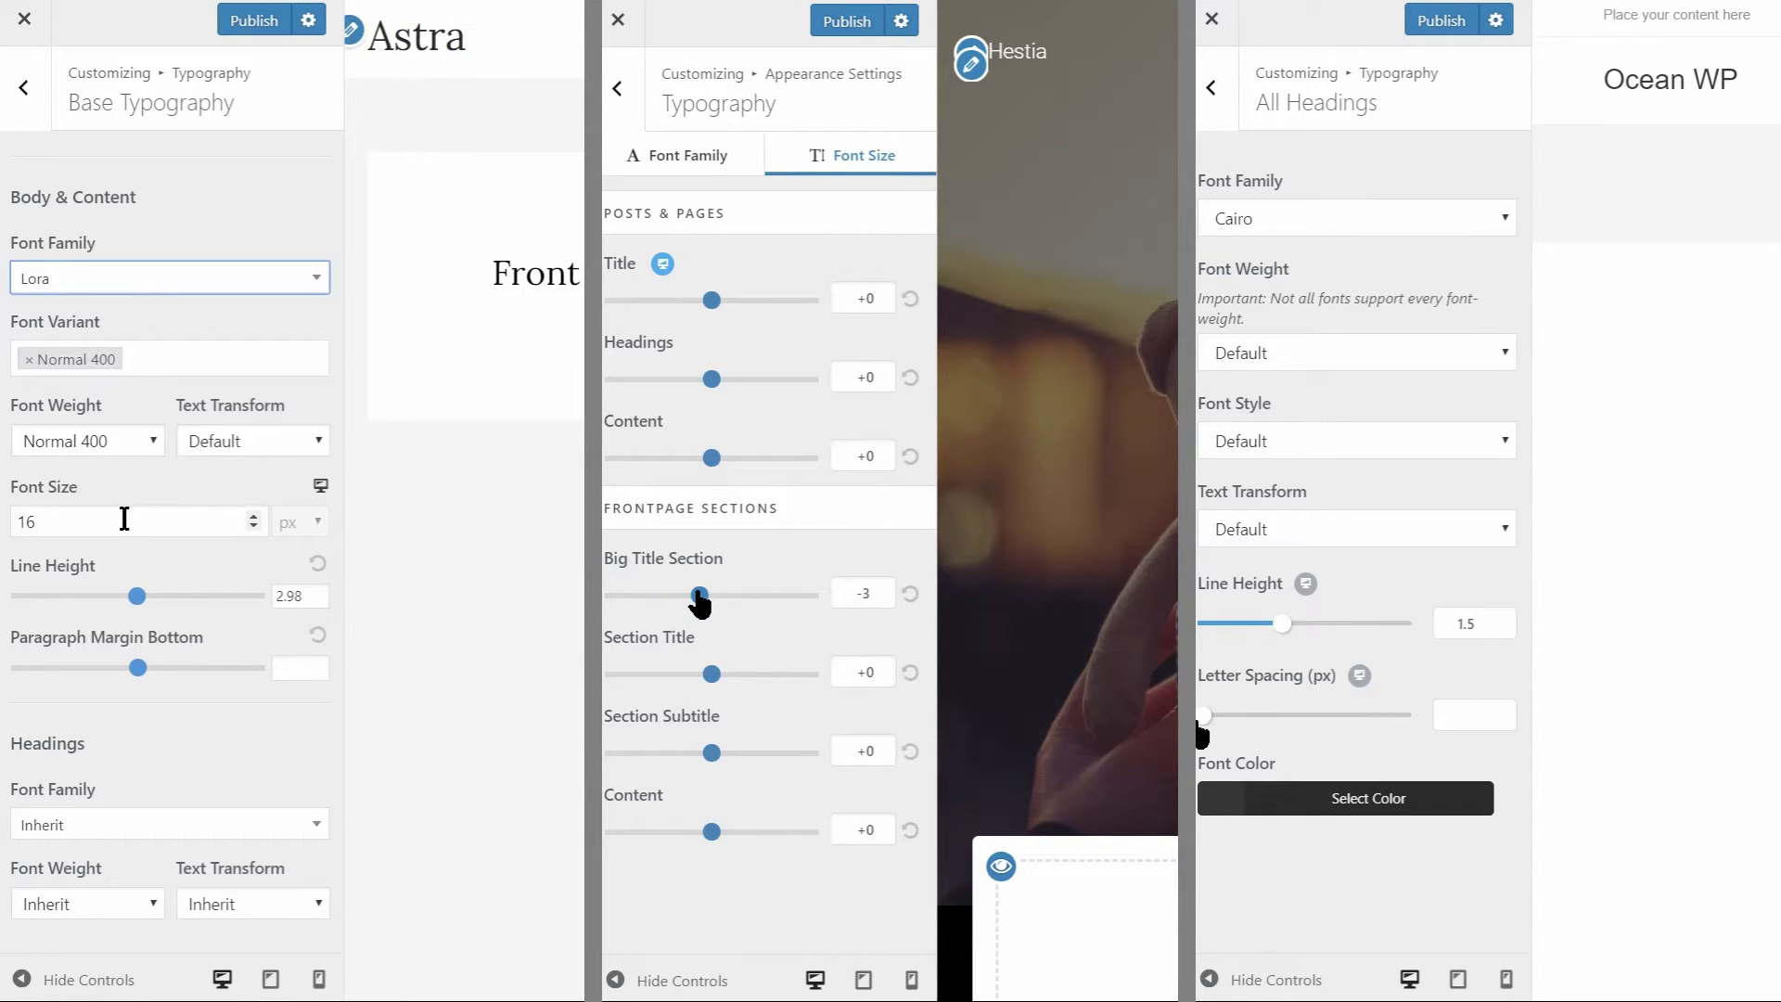
drag(1333, 734, 1260, 714)
click(253, 517)
Step Astra's Base Typography font size up until it reads 21
click(254, 517)
click(253, 517)
click(253, 516)
click(254, 517)
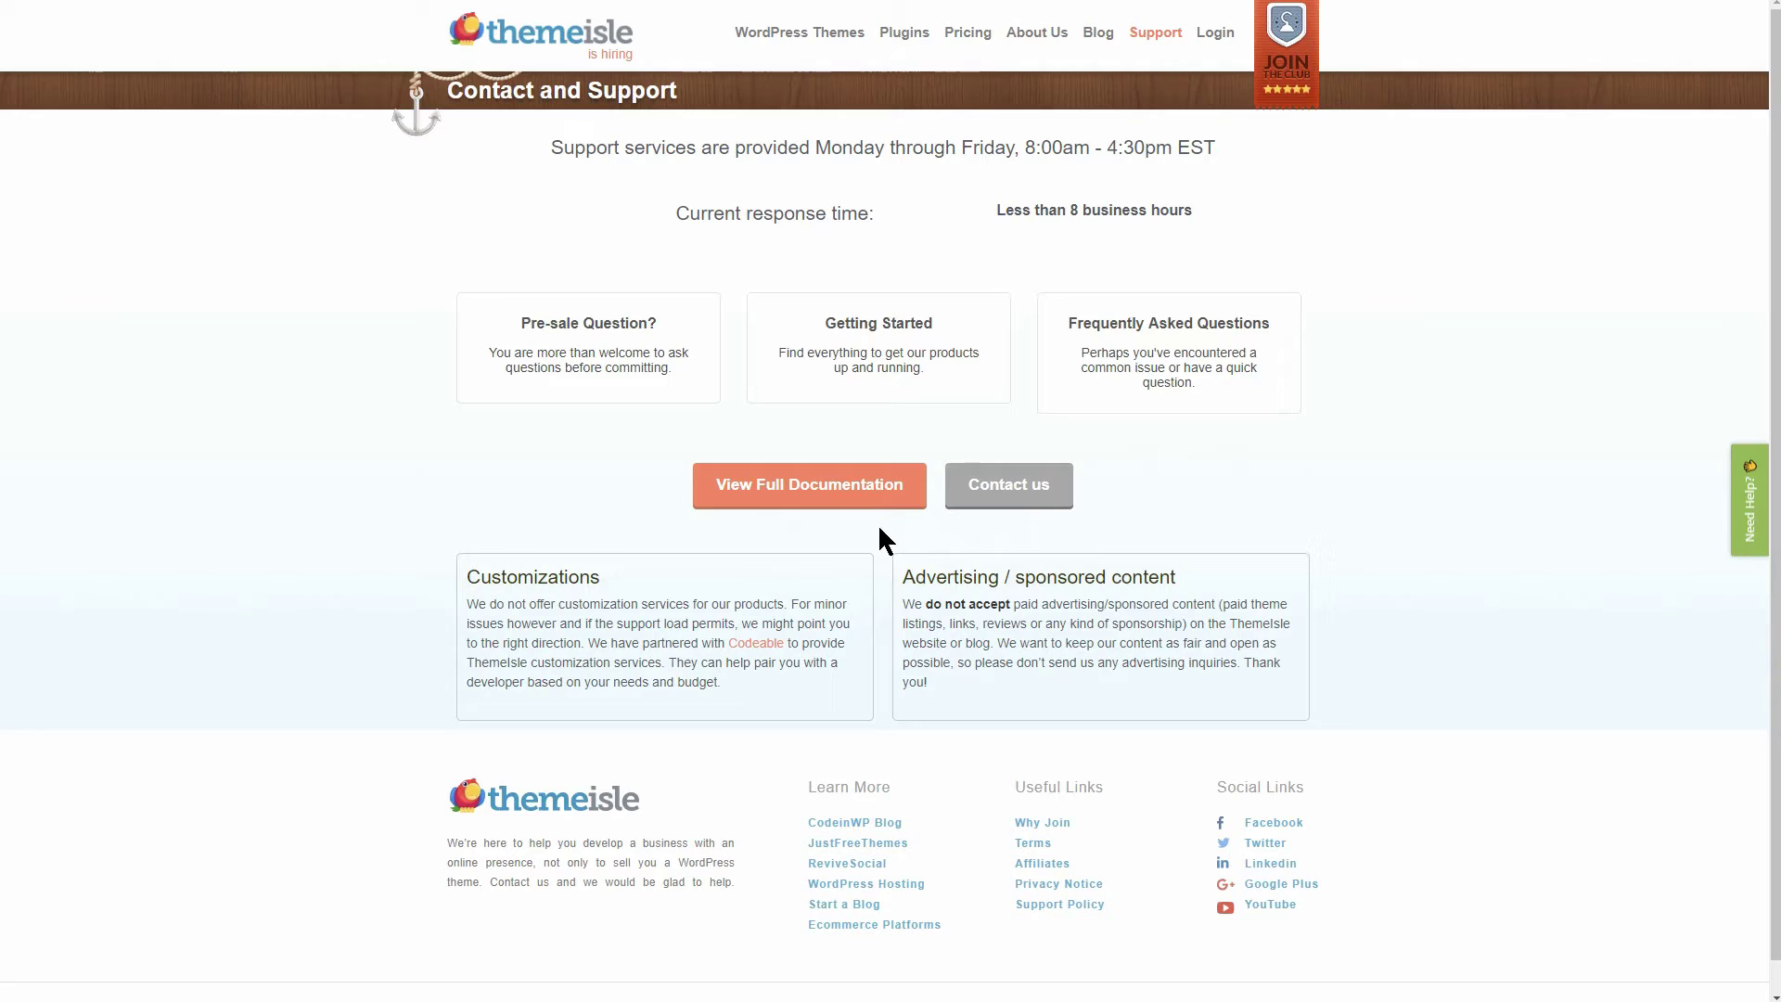
Browse ThemeIsle's full product documentation guides, then open the Contact us form for describing an issue
click(822, 492)
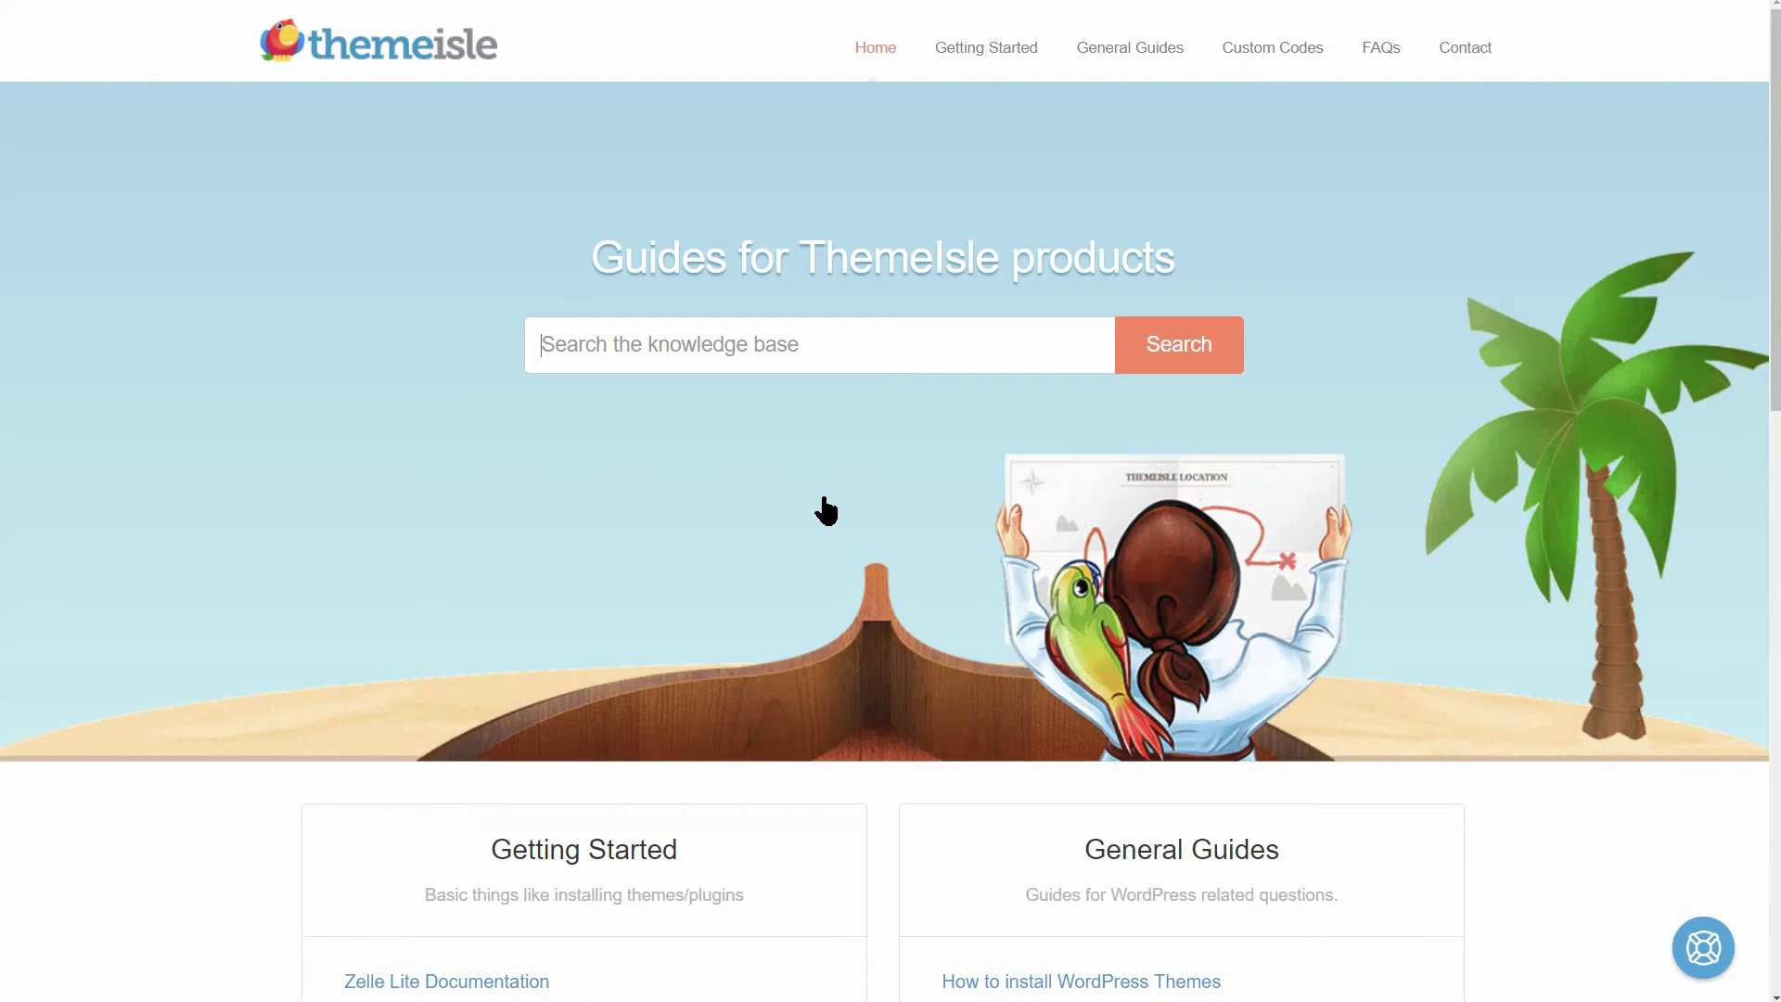
scroll(824, 496, down, 8)
click(846, 620)
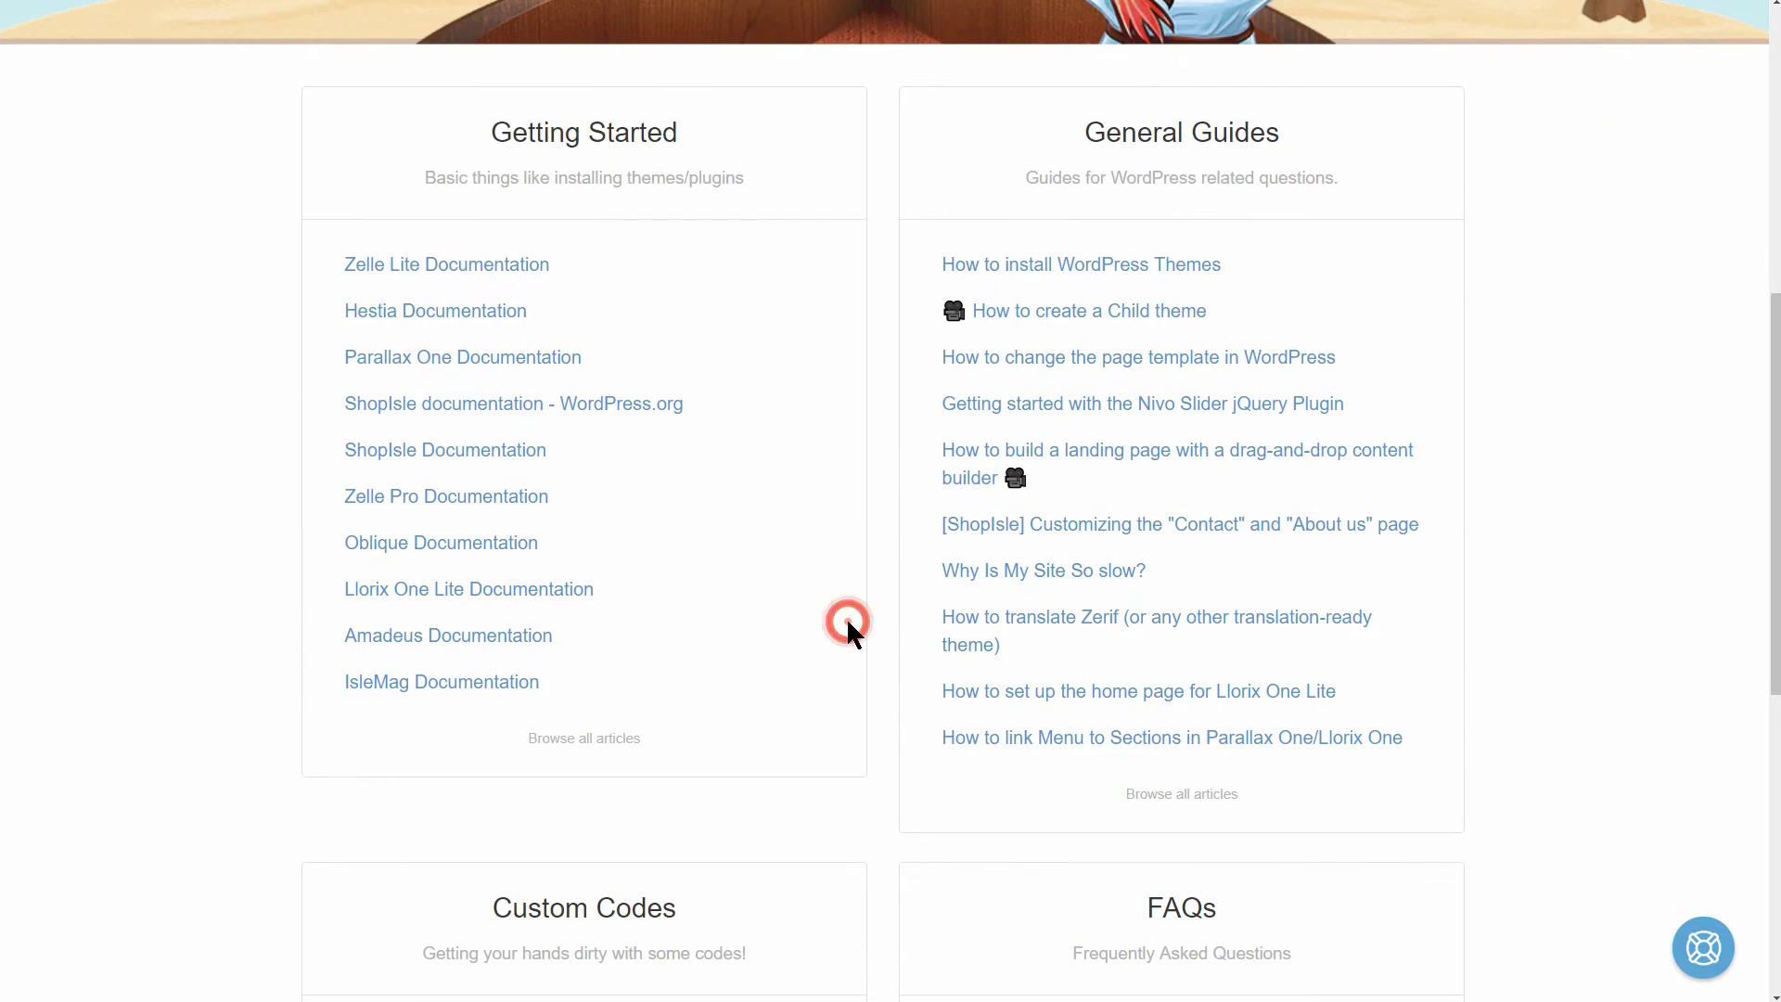
scroll(847, 631, down, 7)
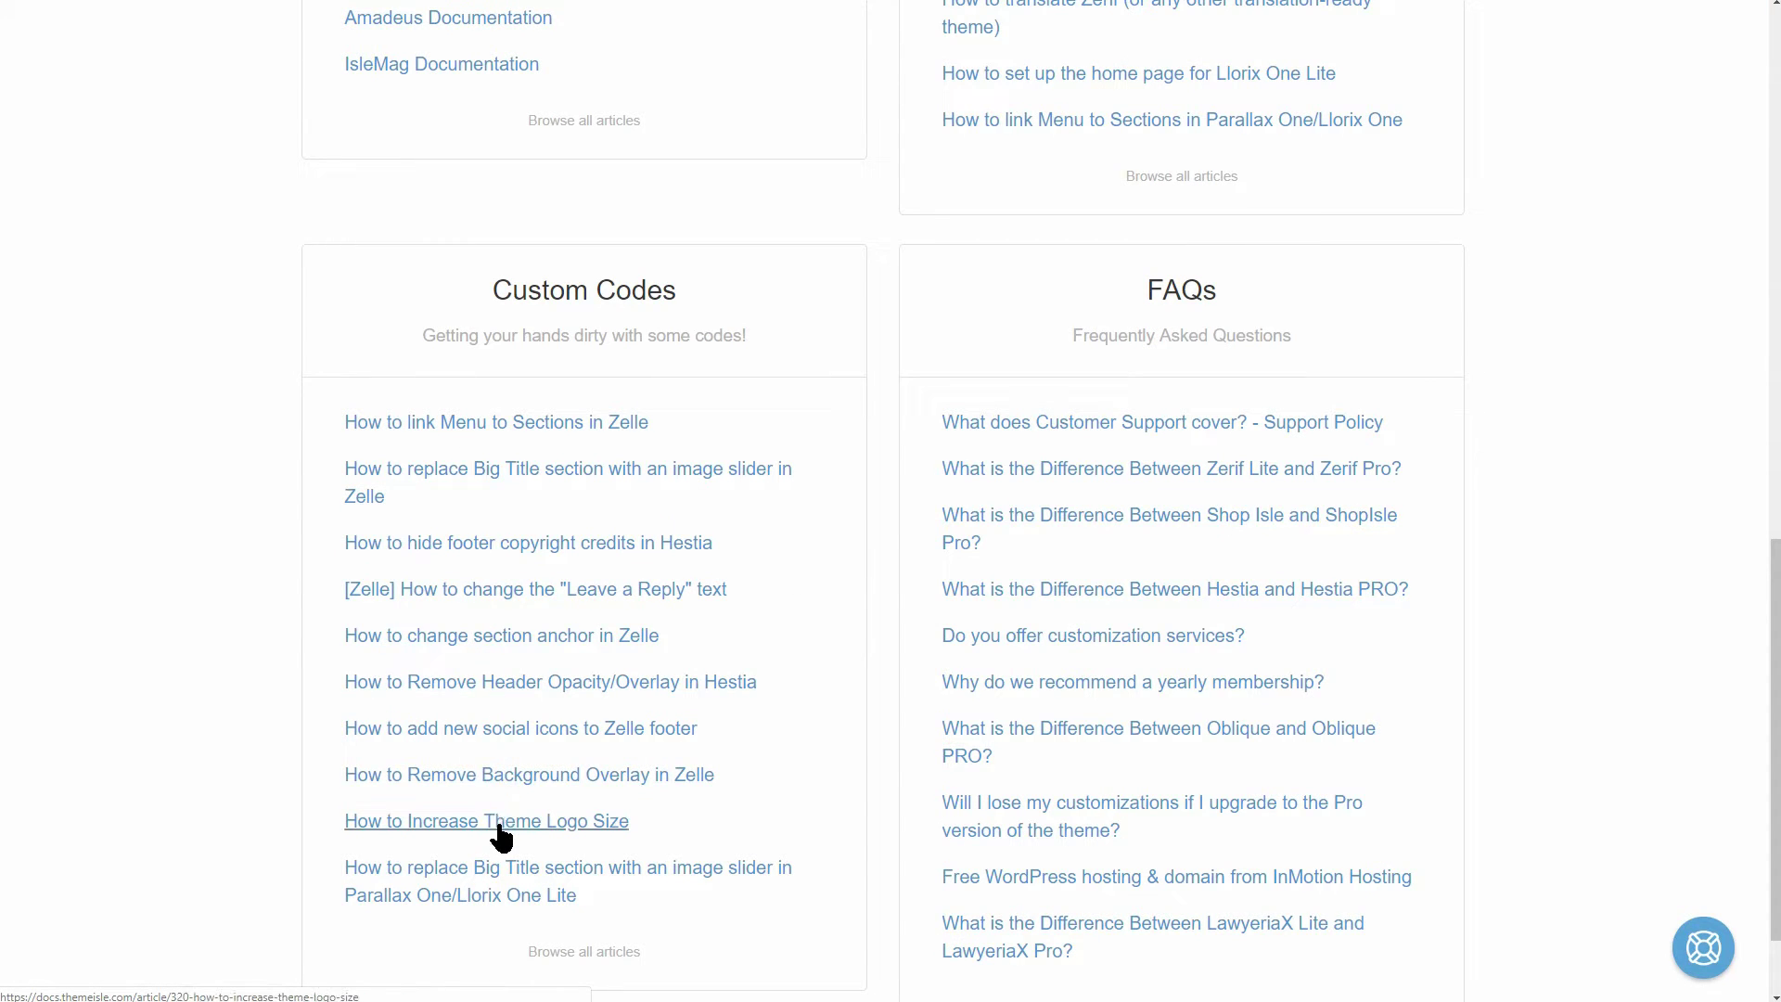
scroll(501, 835, up, 15)
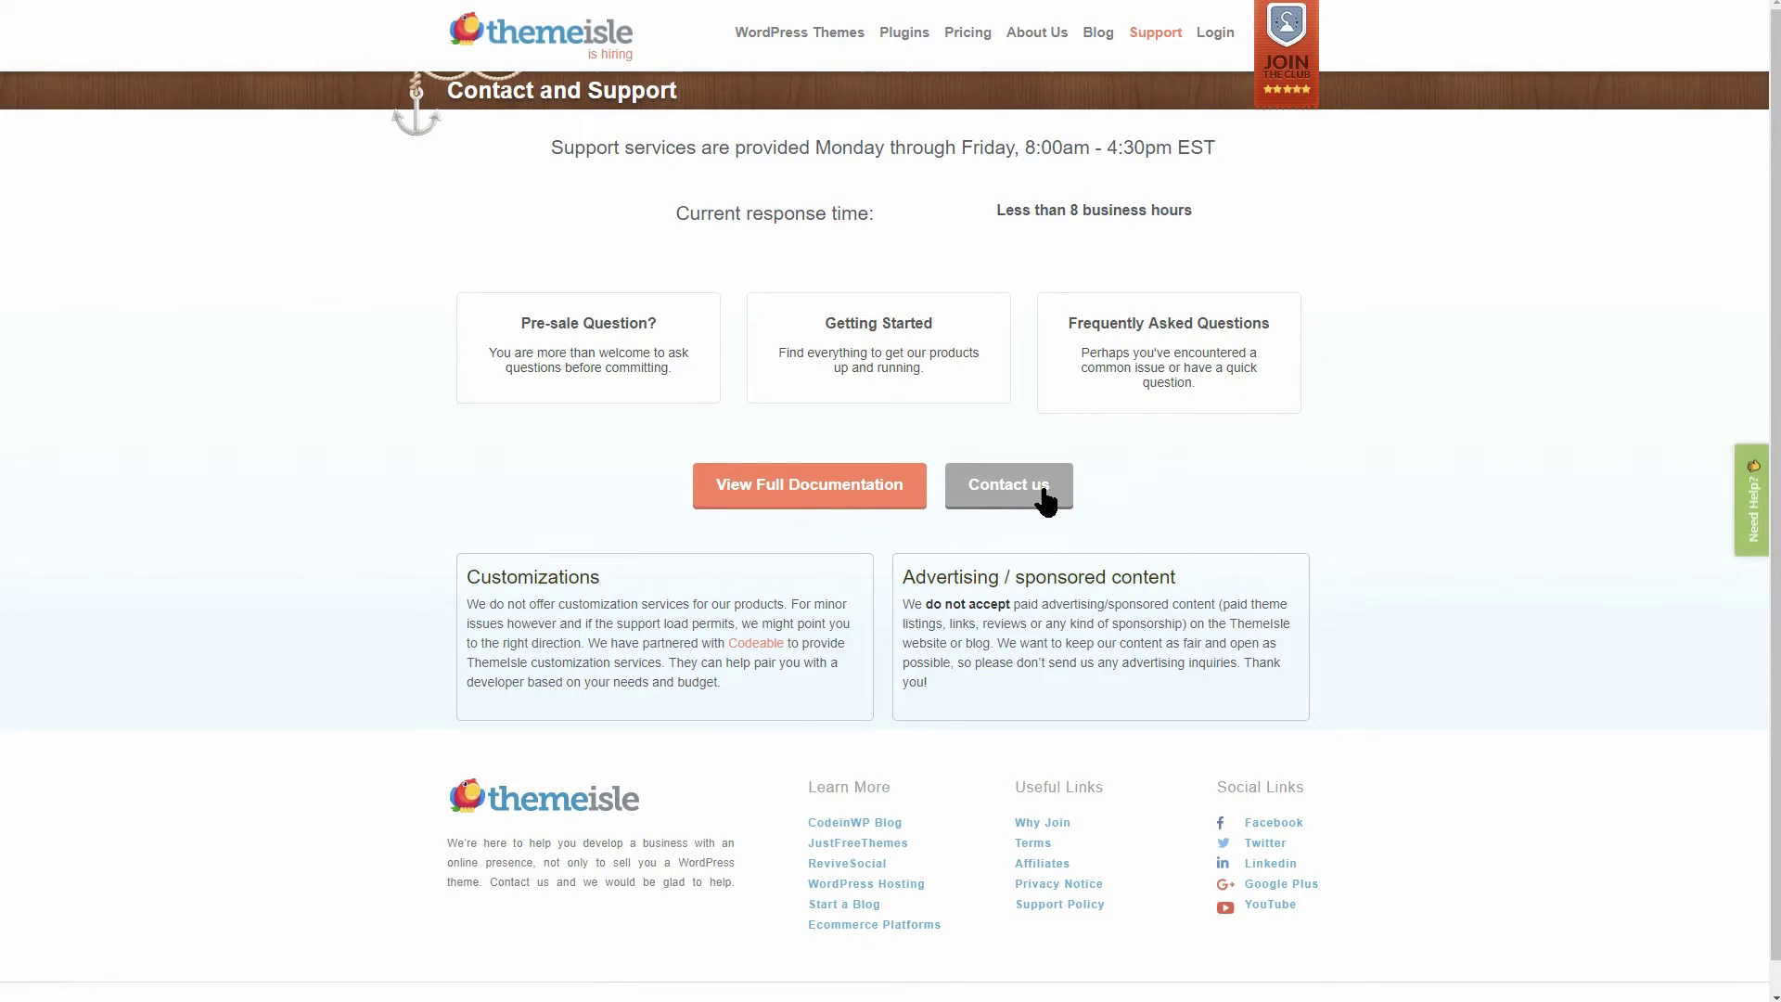
click(1018, 501)
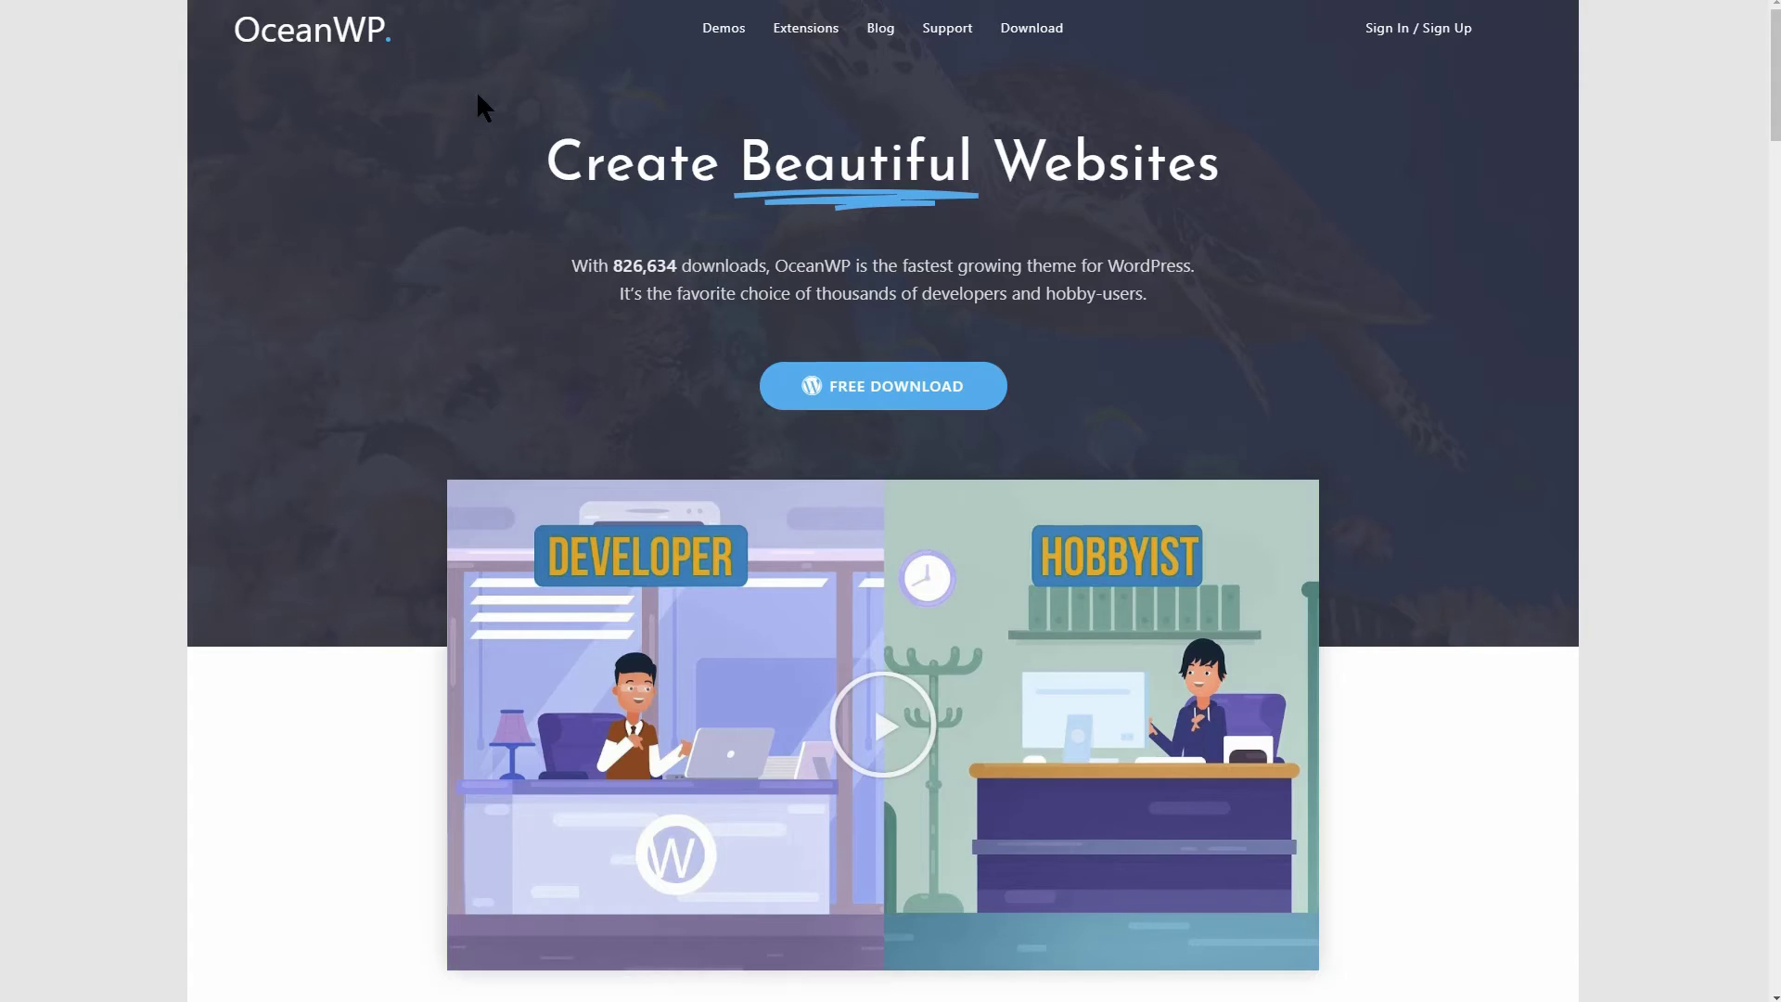
Look through OceanWP's Documentation & FAQs, then return to the OceanWP homepage
mouse_move(965, 46)
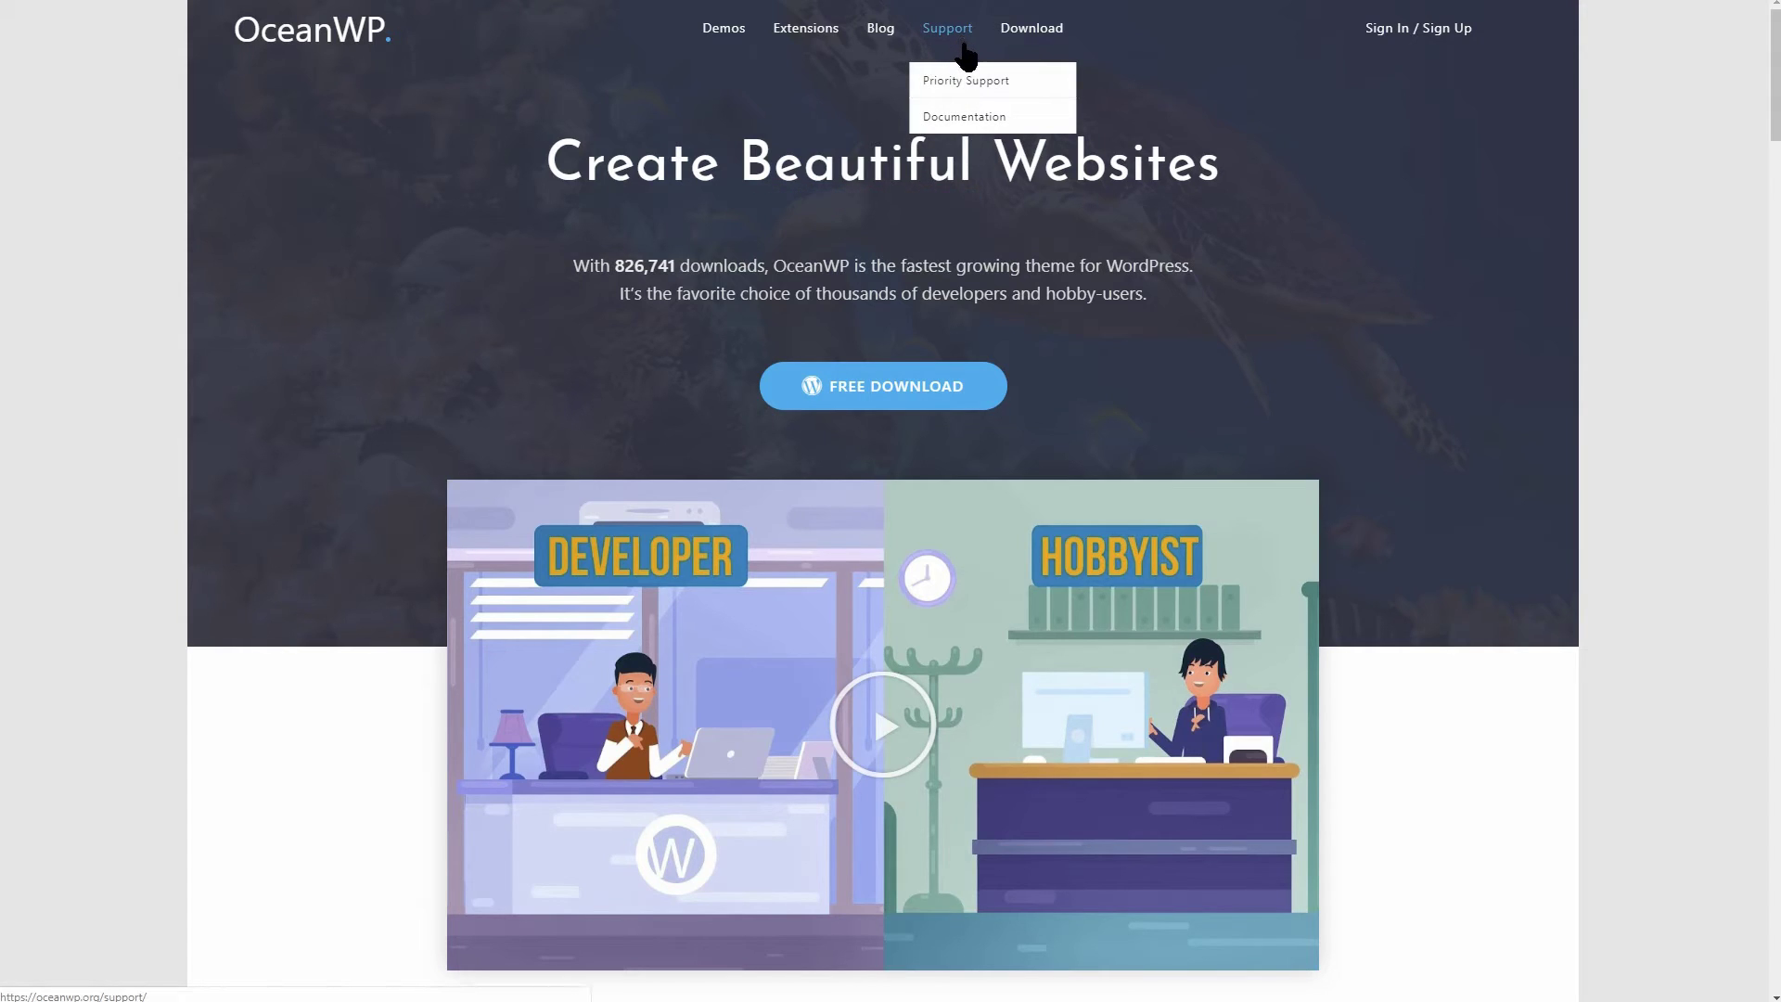
click(968, 113)
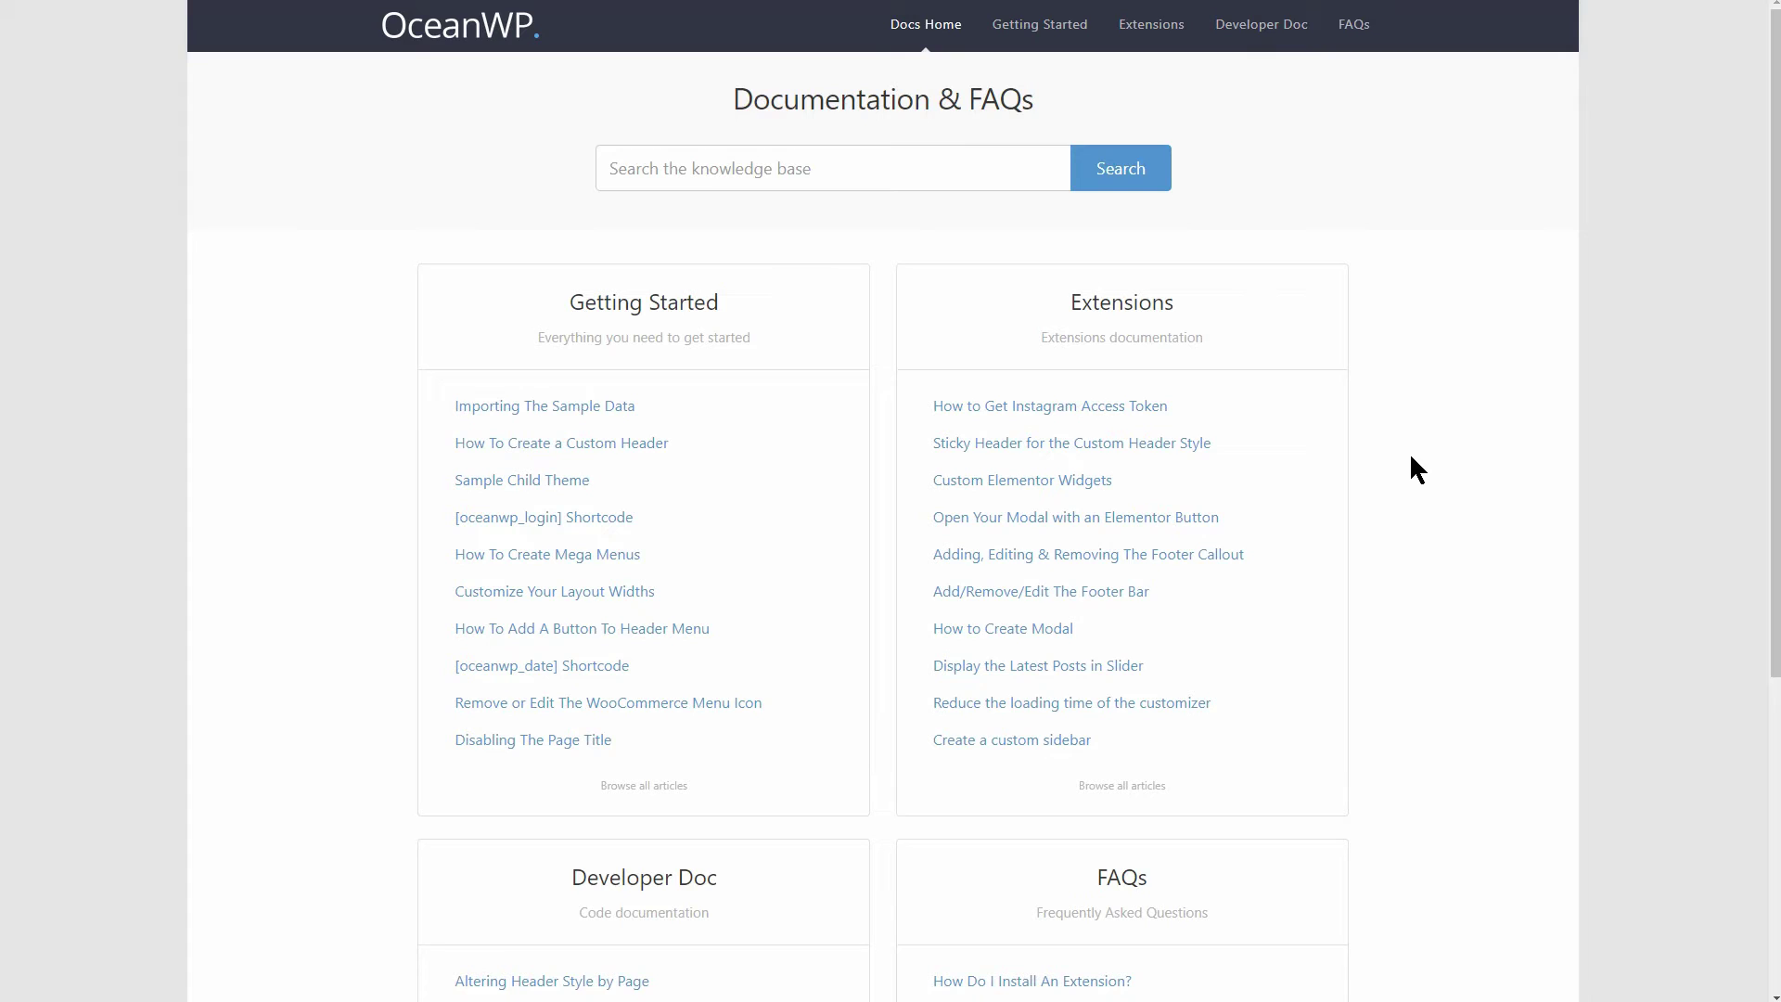
key(alt+Left)
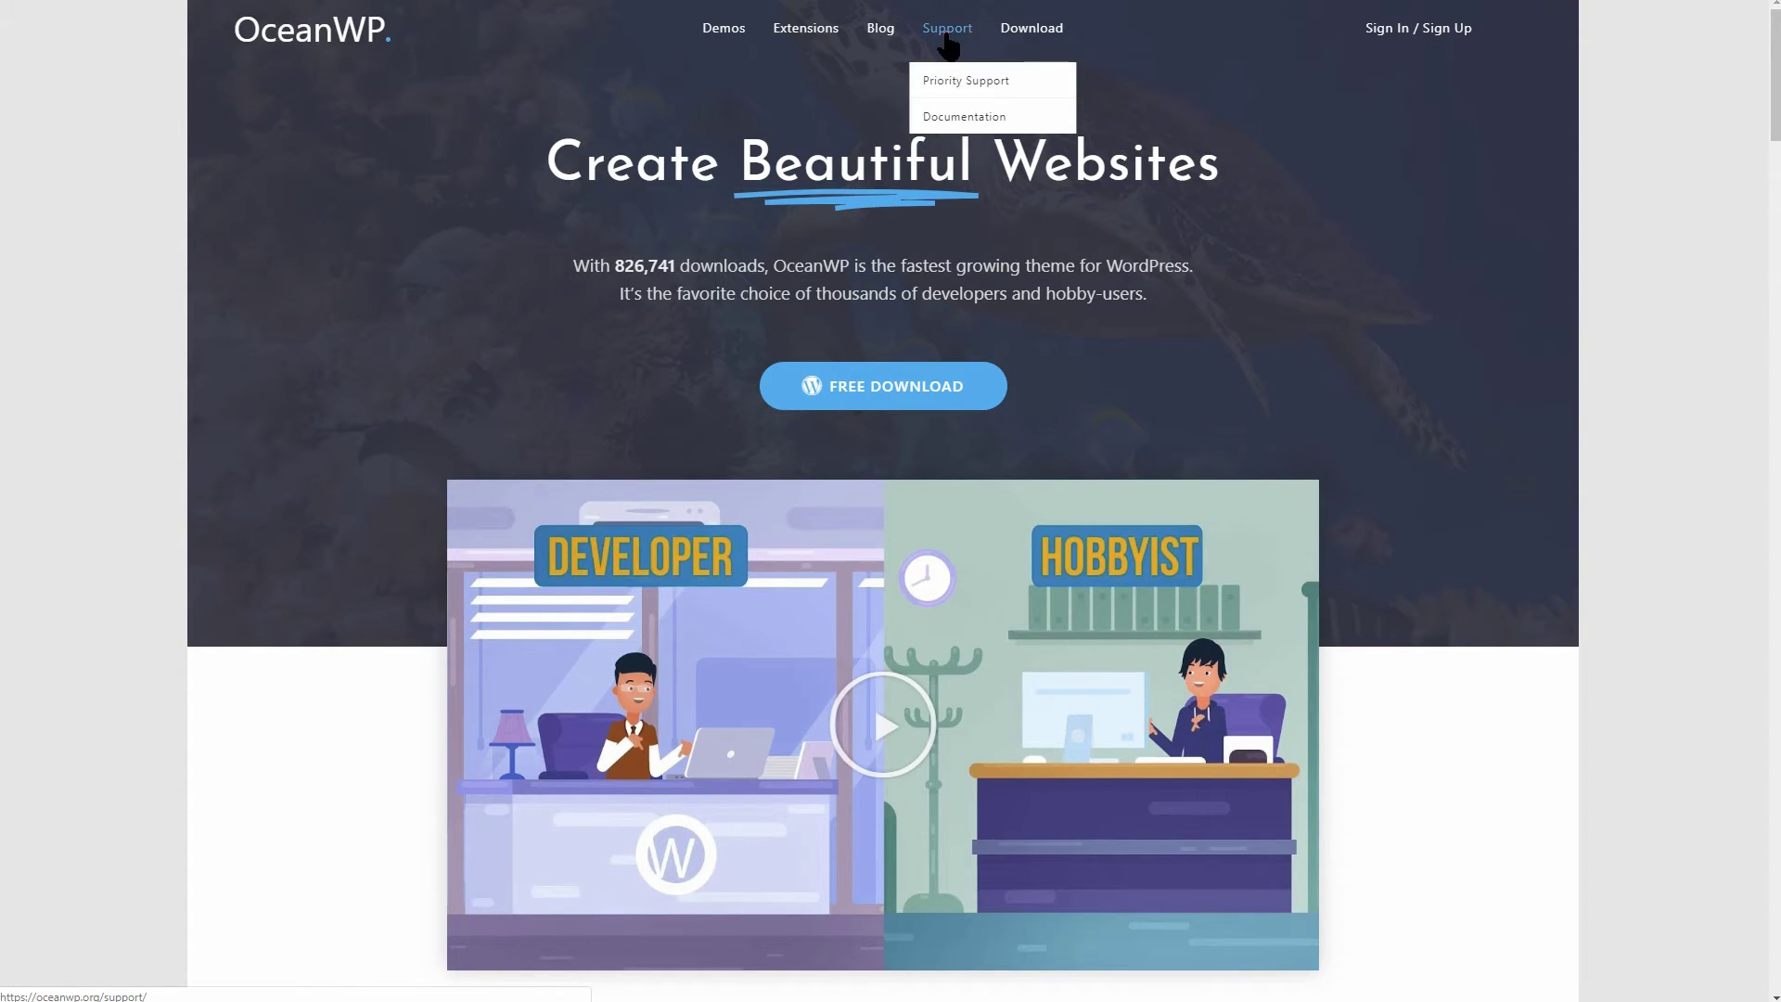
Open OceanWP's paid-customer Submit a Ticket page, then move on to Astra's support page
click(946, 39)
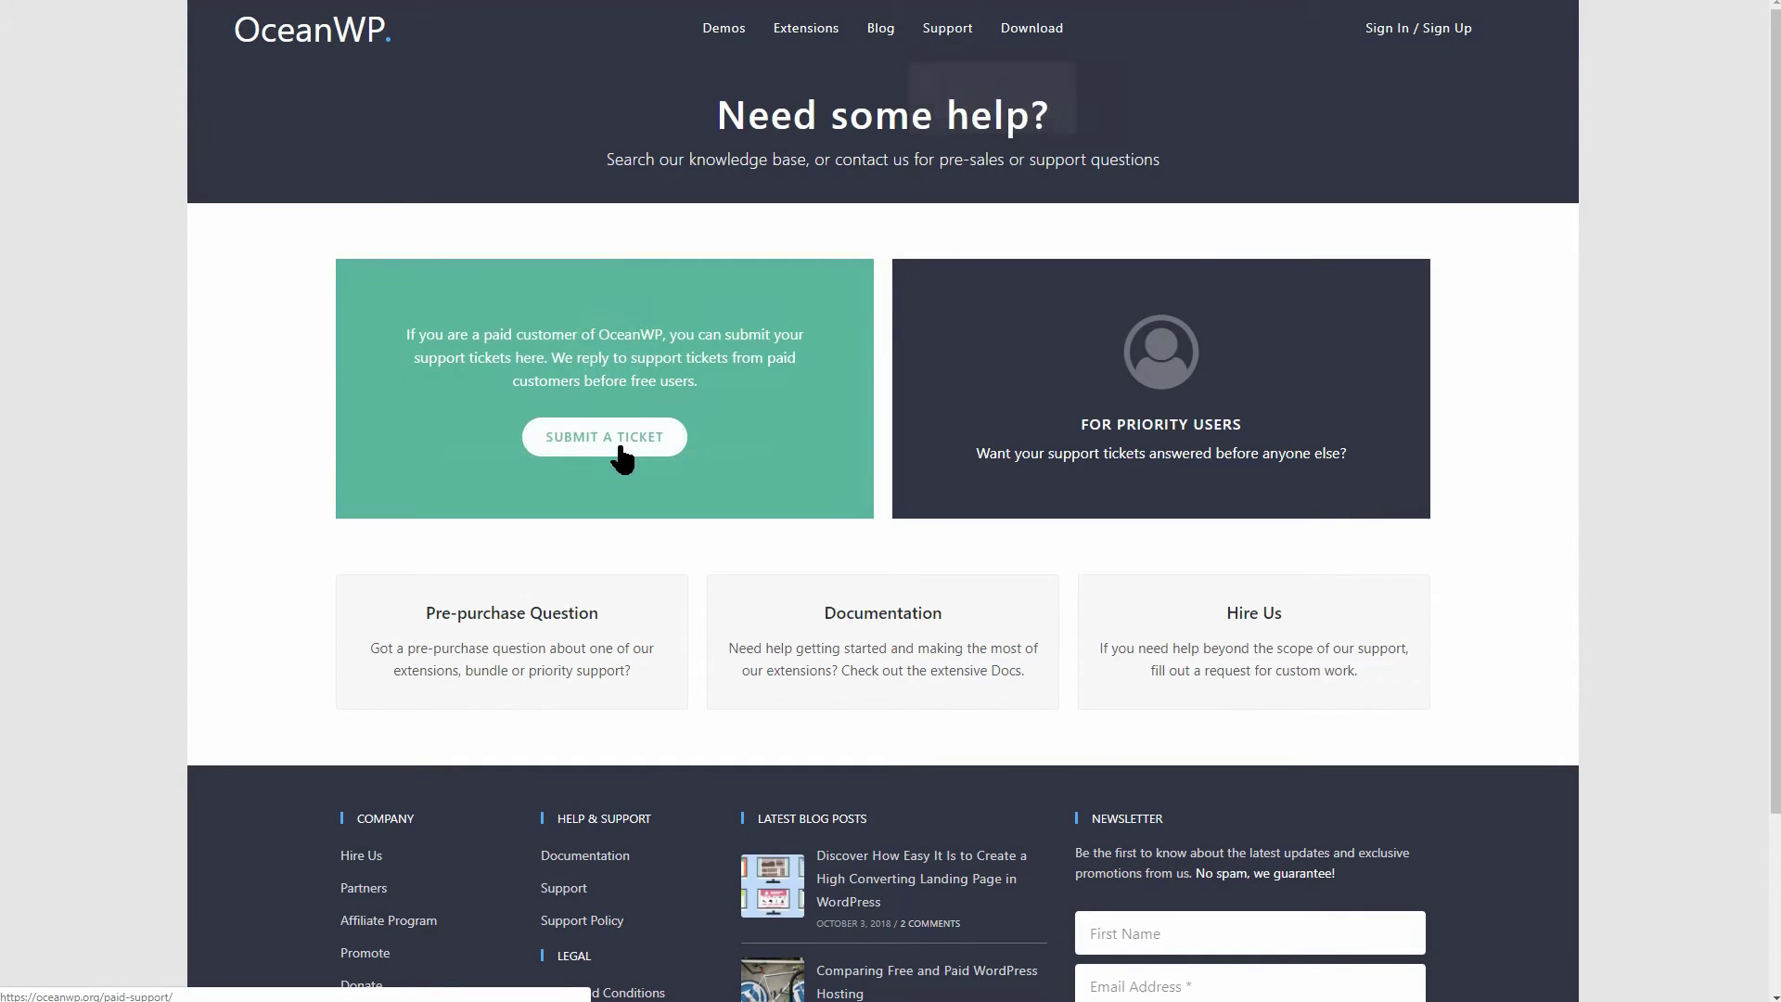
click(618, 442)
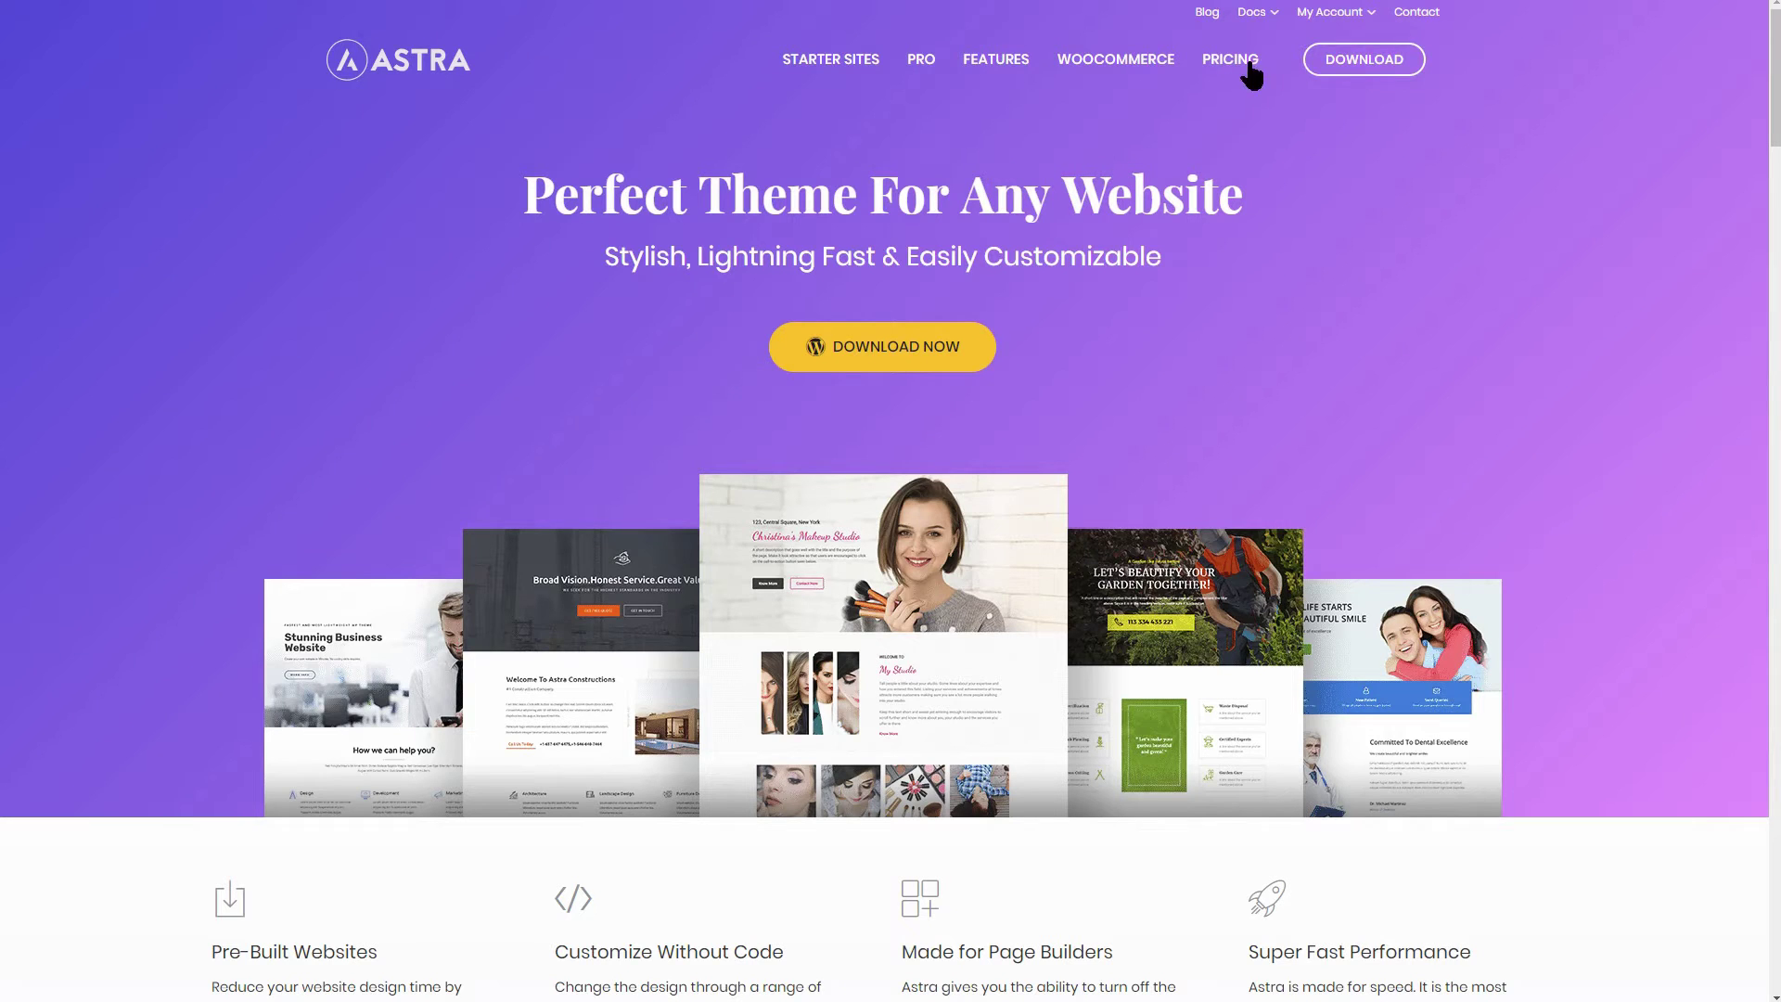
mouse_move(1341, 18)
click(1336, 90)
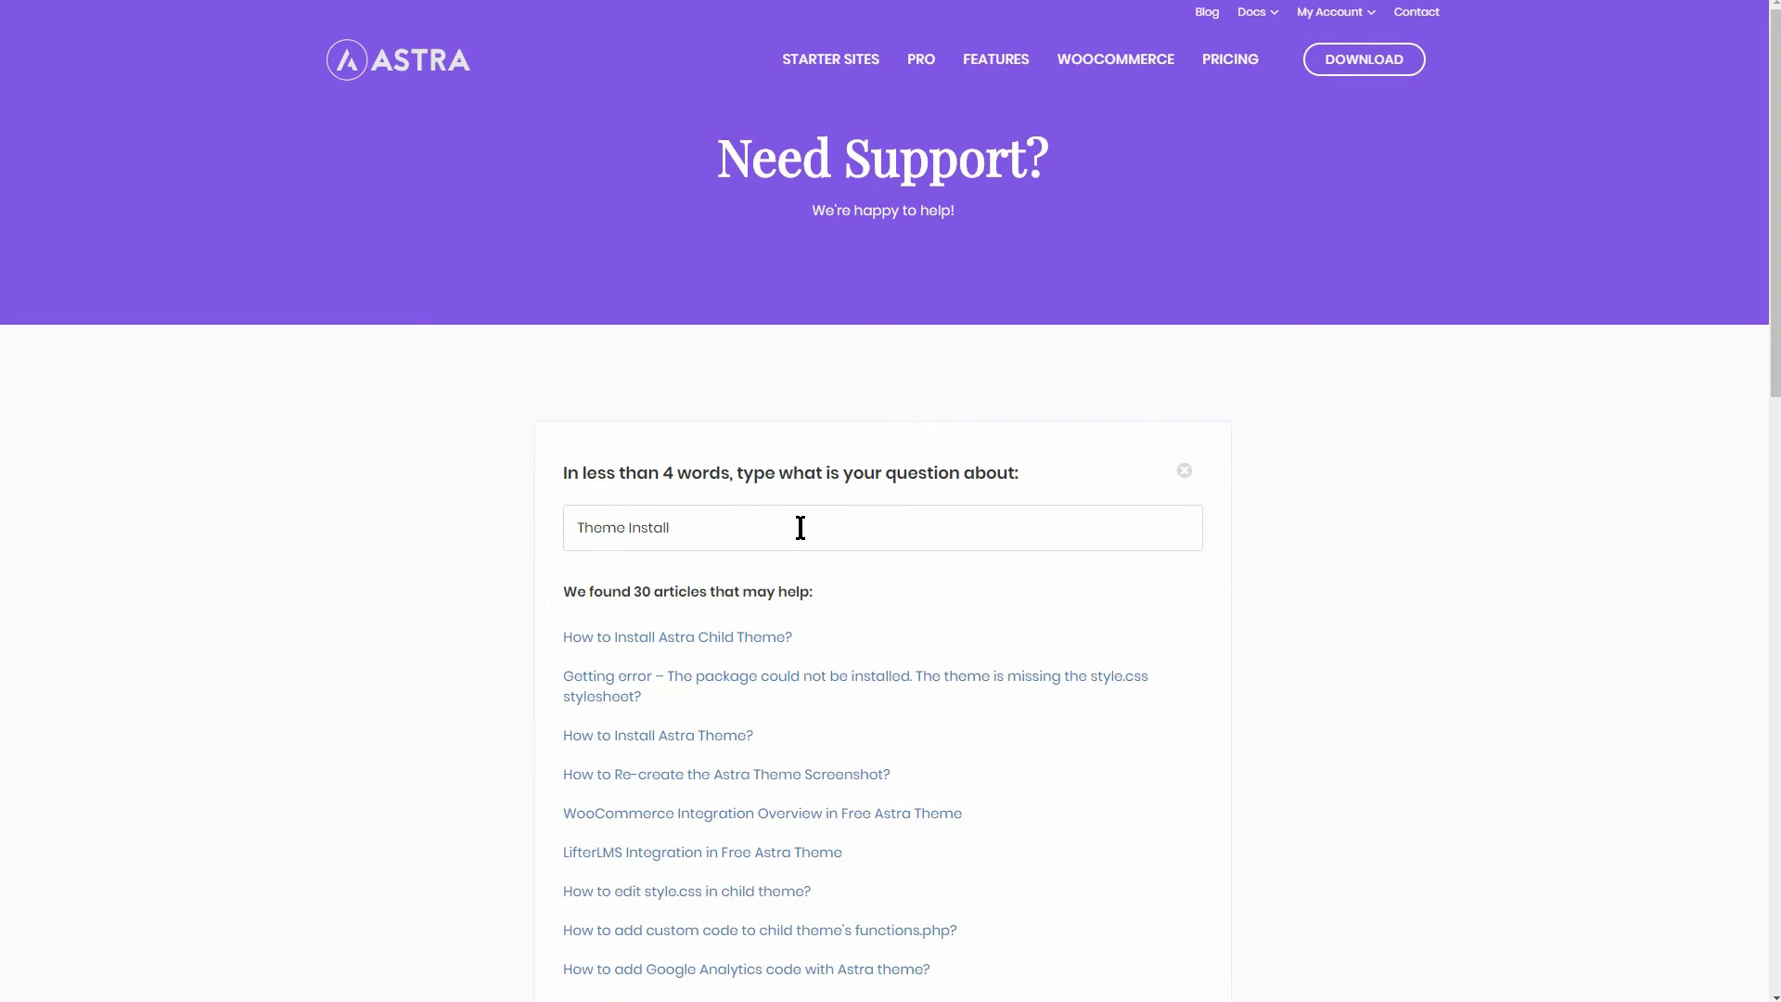
Scroll through the matching 'Theme Install' help articles on Astra's Need Support page
scroll(1252, 727, down, 12)
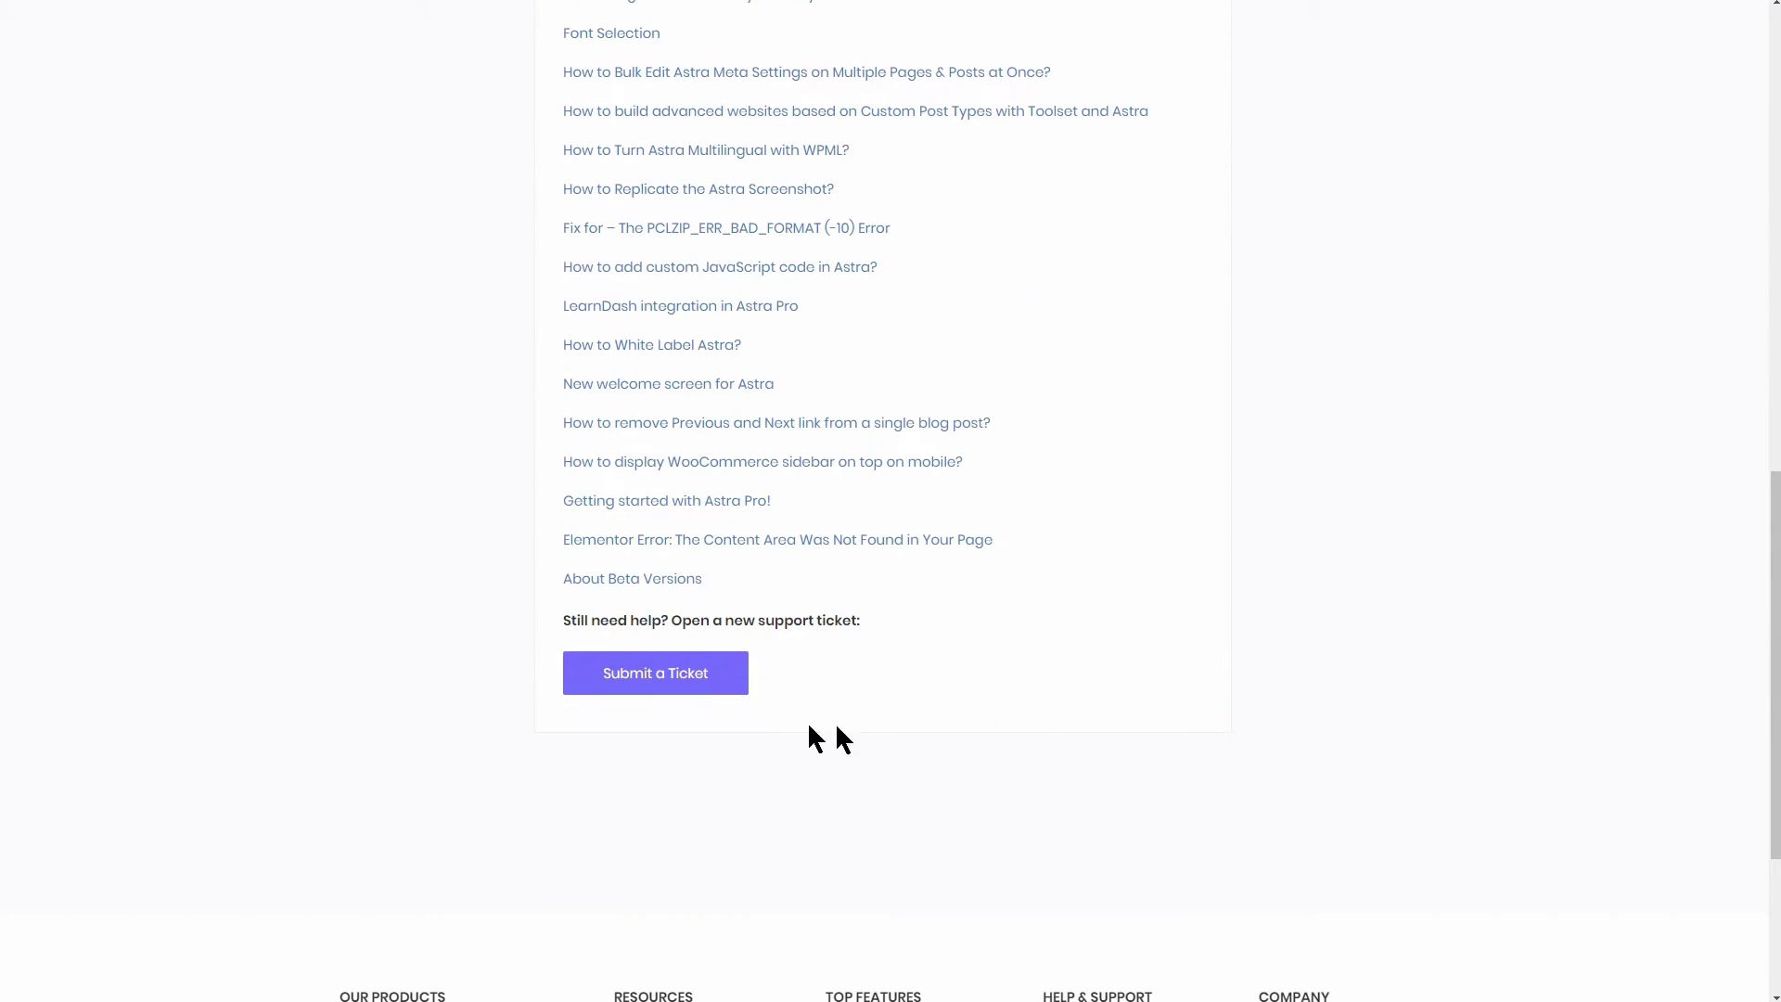
scroll(828, 695, down, 15)
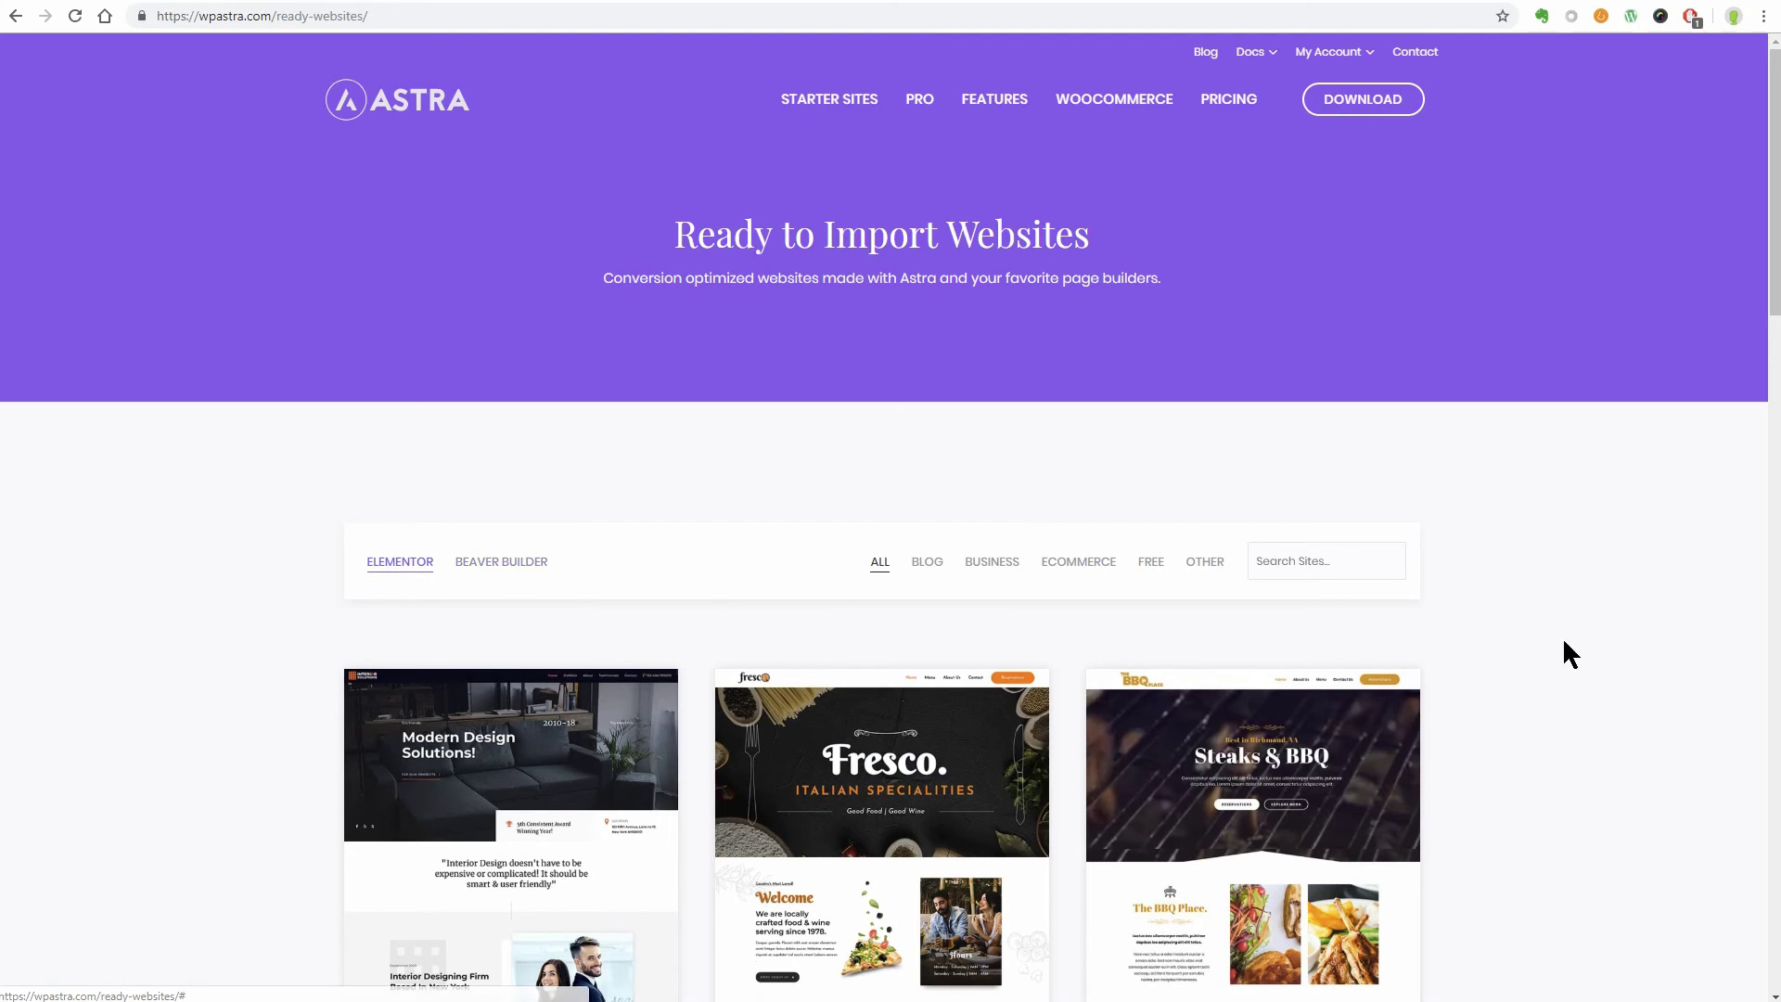
Scroll the Ready to Import Websites grid and Quick View the Italian Restaurant starter site
scroll(1572, 637, down, 5)
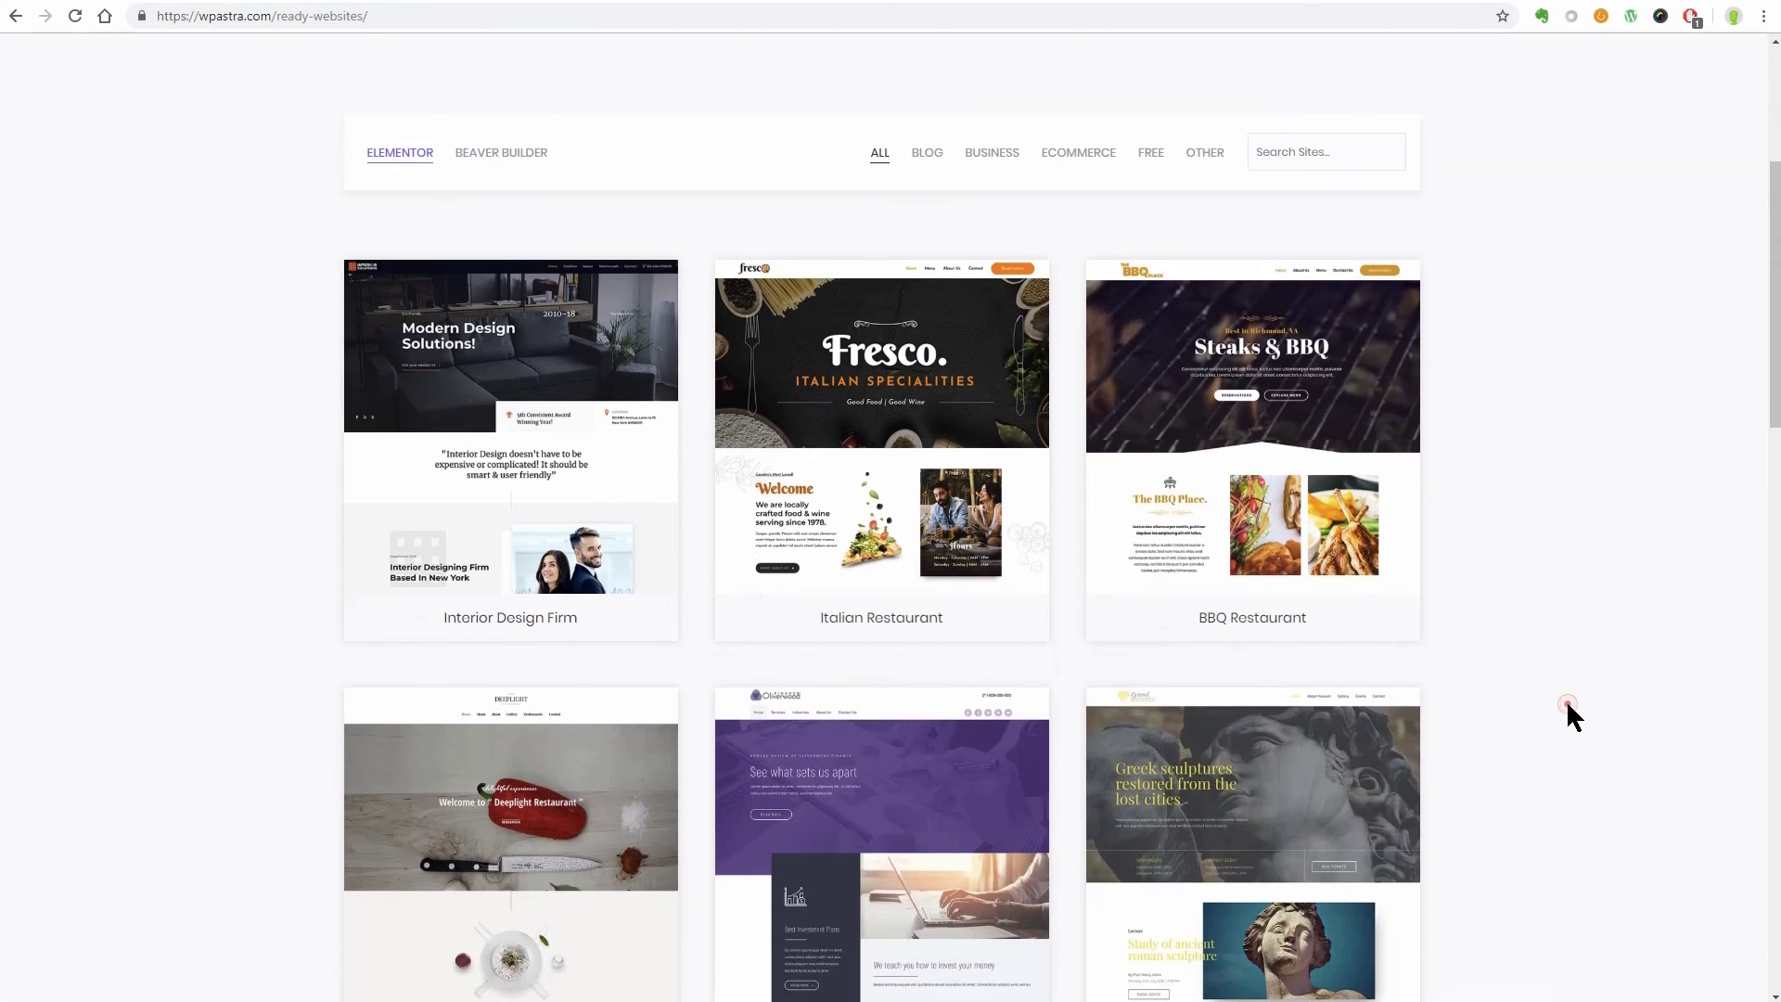
mouse_move(870, 480)
click(871, 429)
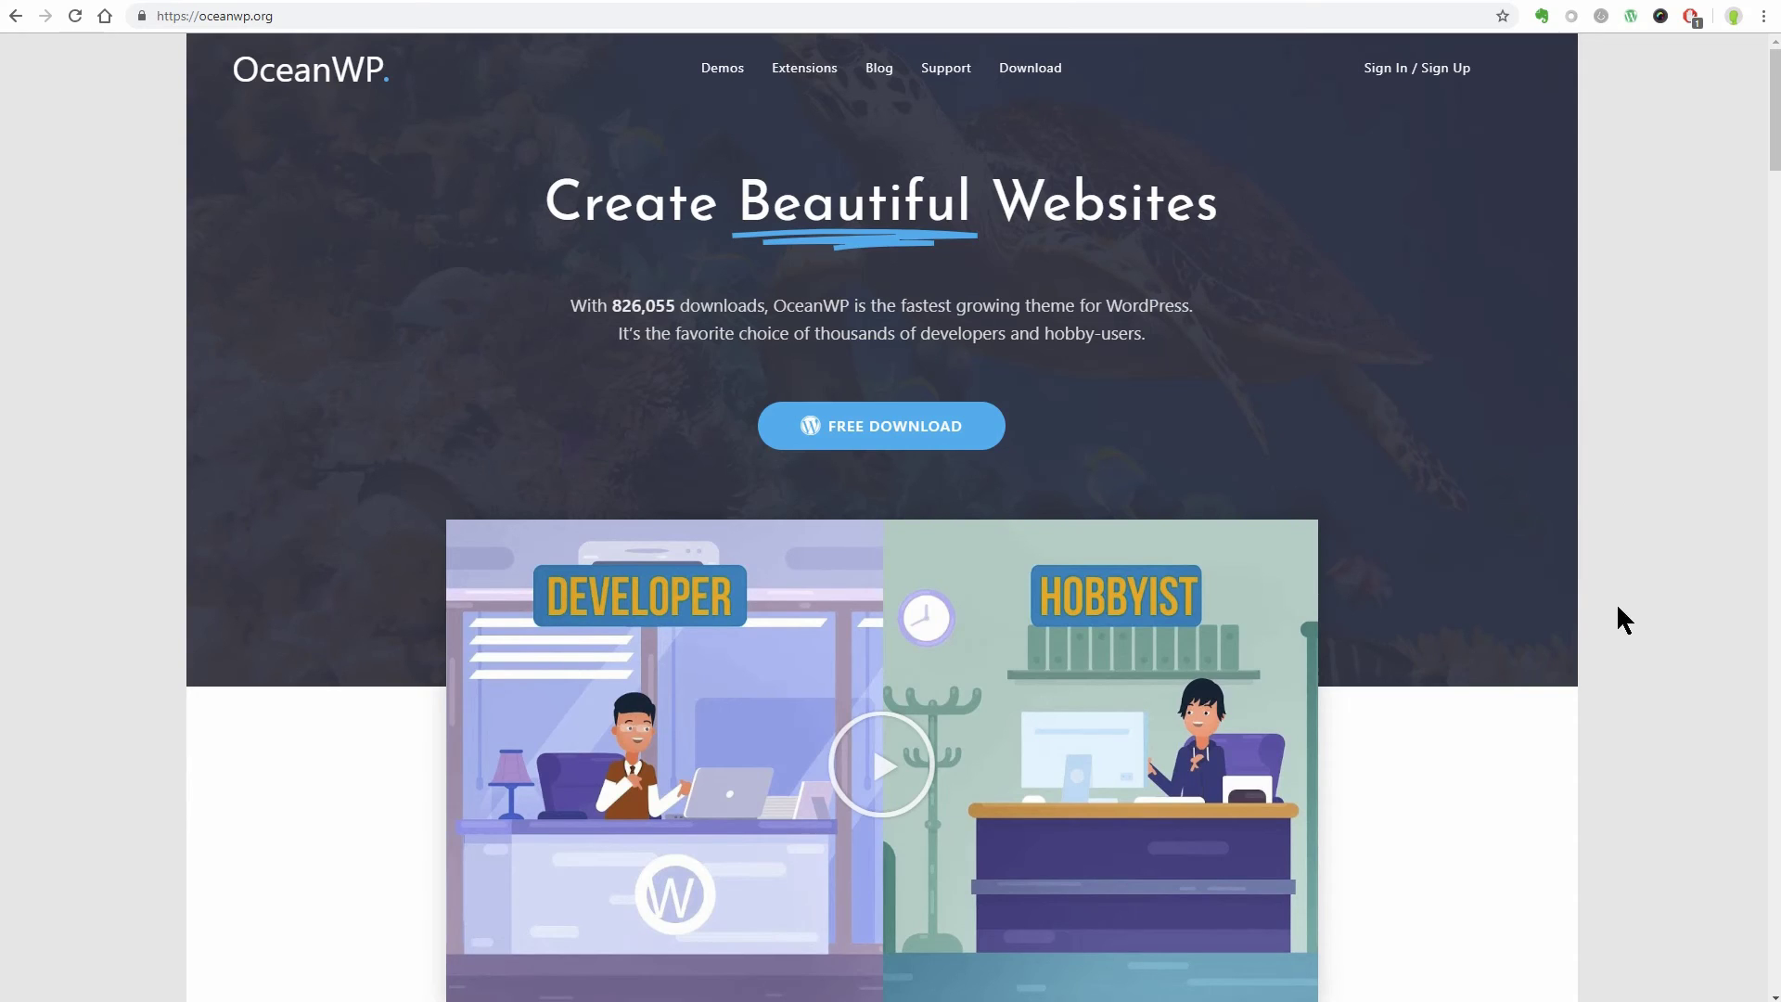
Scroll to the demos section on oceanwp.org and choose SEE ALL DEMOS
scroll(1523, 665, down, 10)
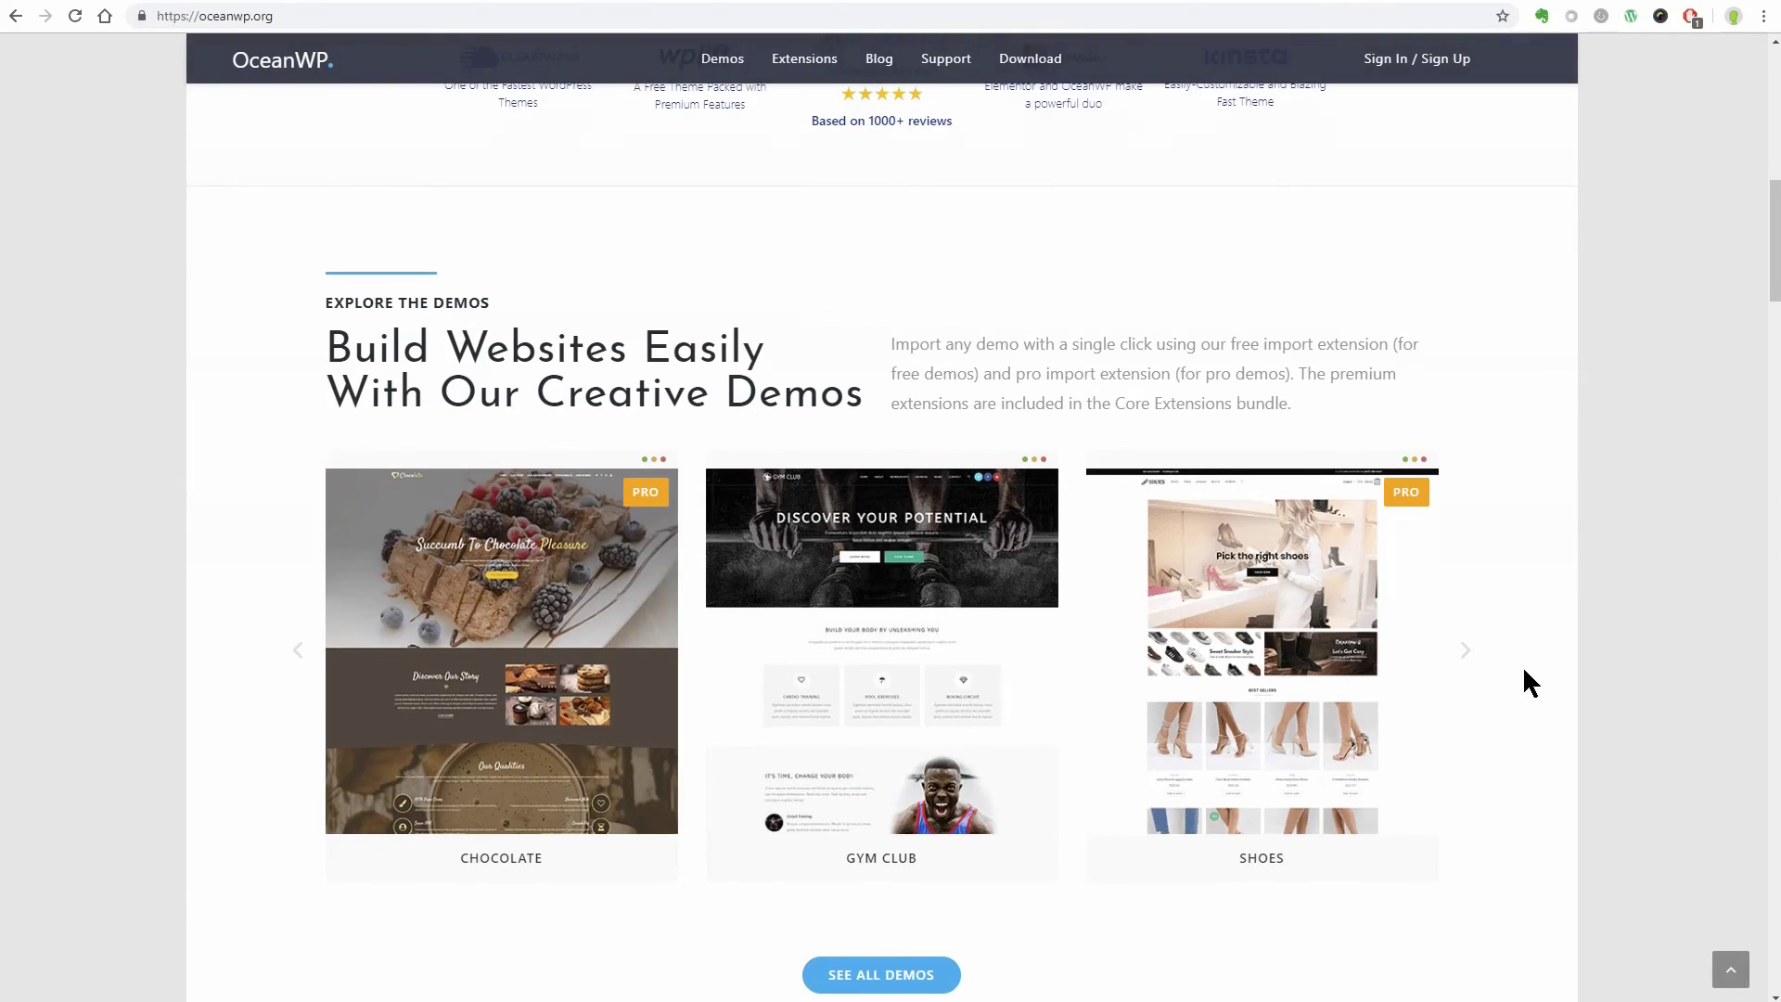
click(898, 974)
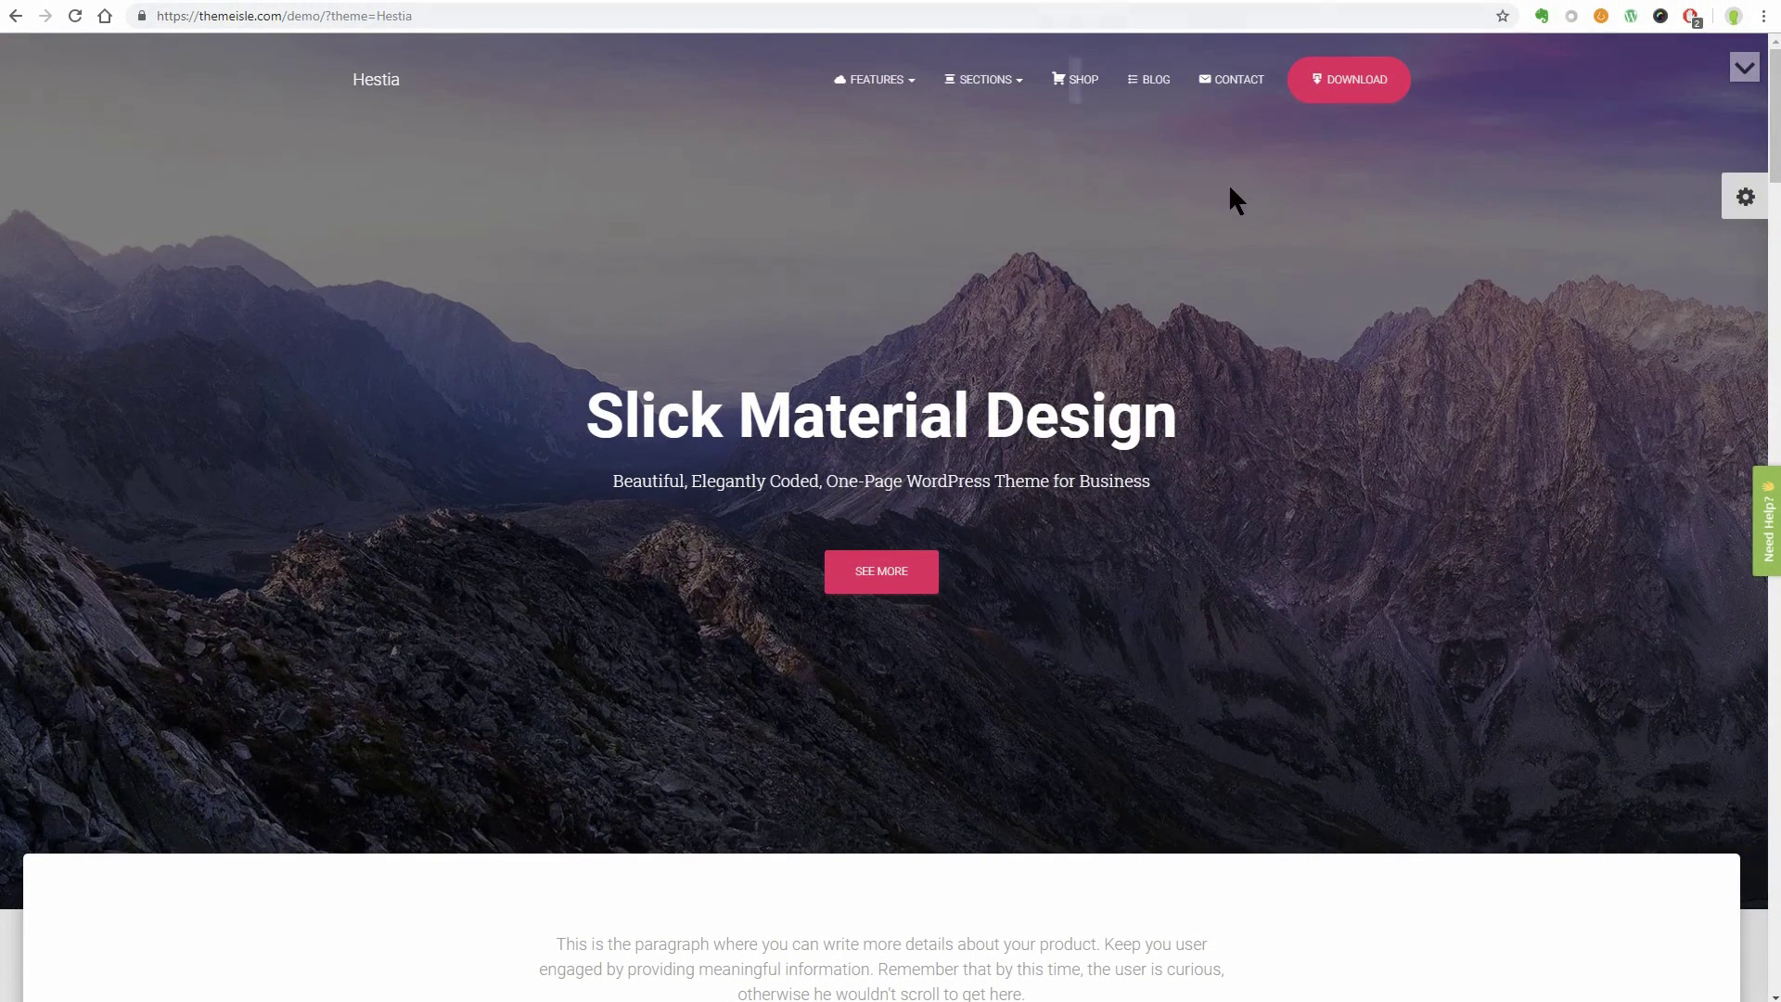
Autoscroll down the Hestia demo page and stop at the Page Builder Compatible section
middle_click(1343, 488)
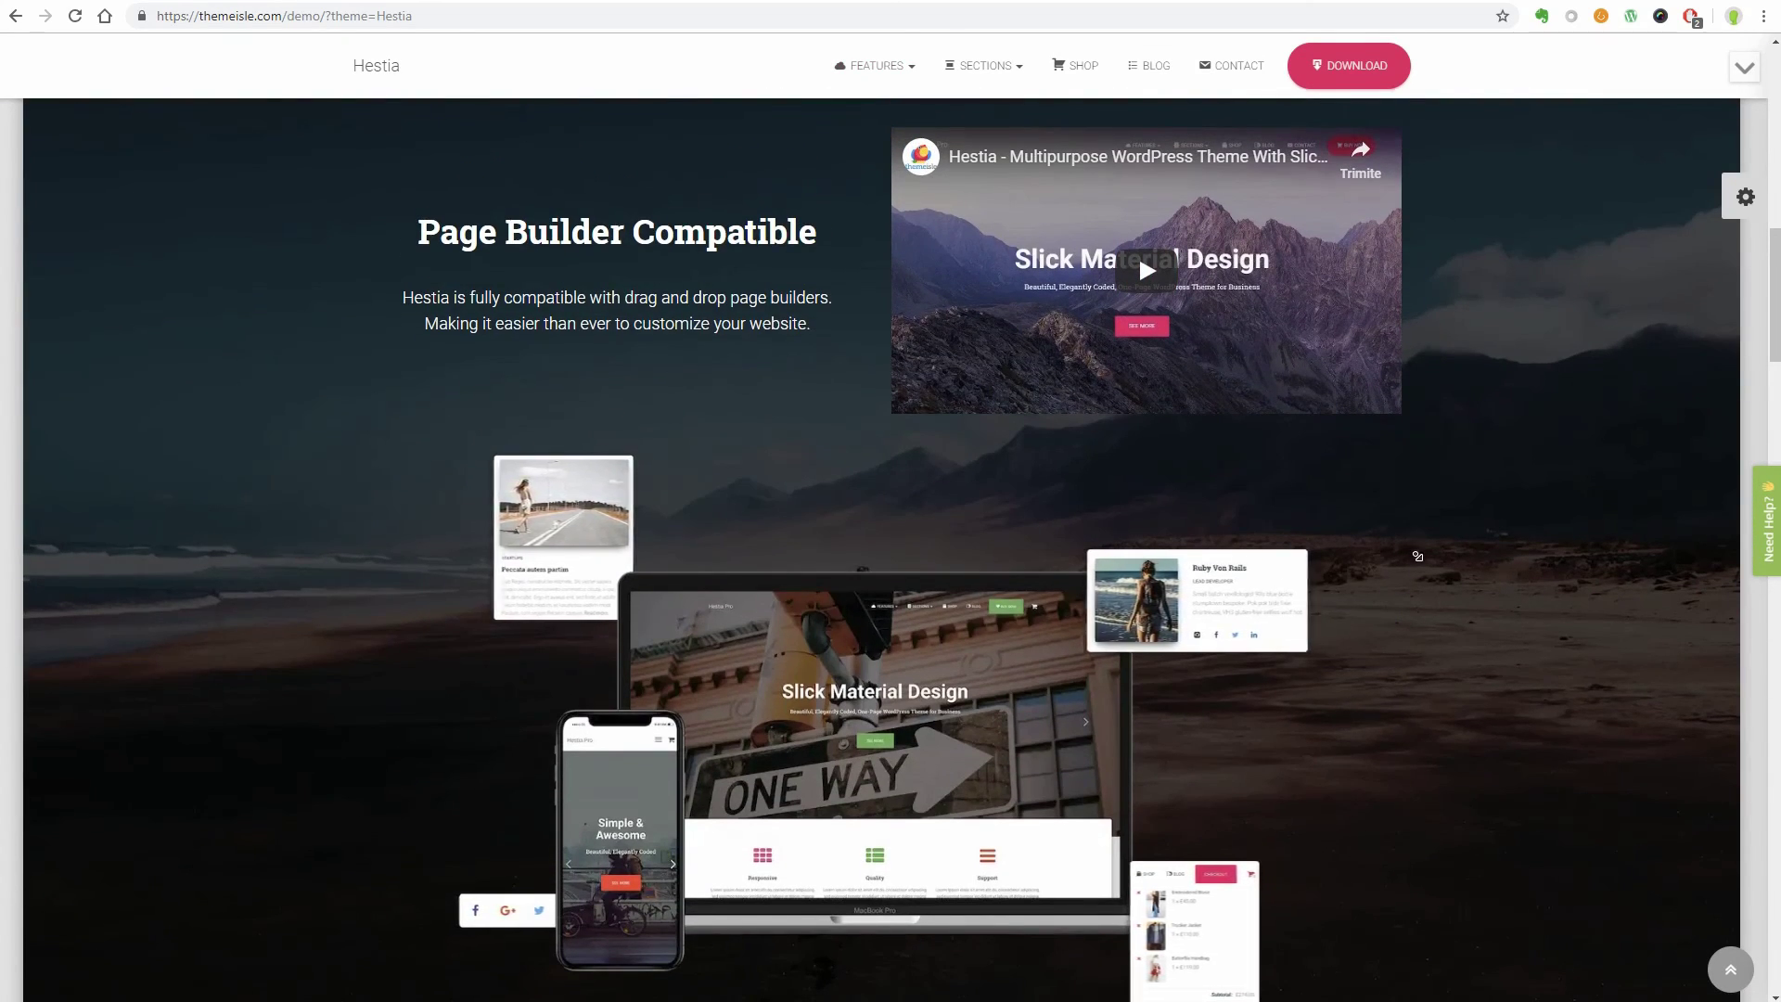
middle_click(1425, 618)
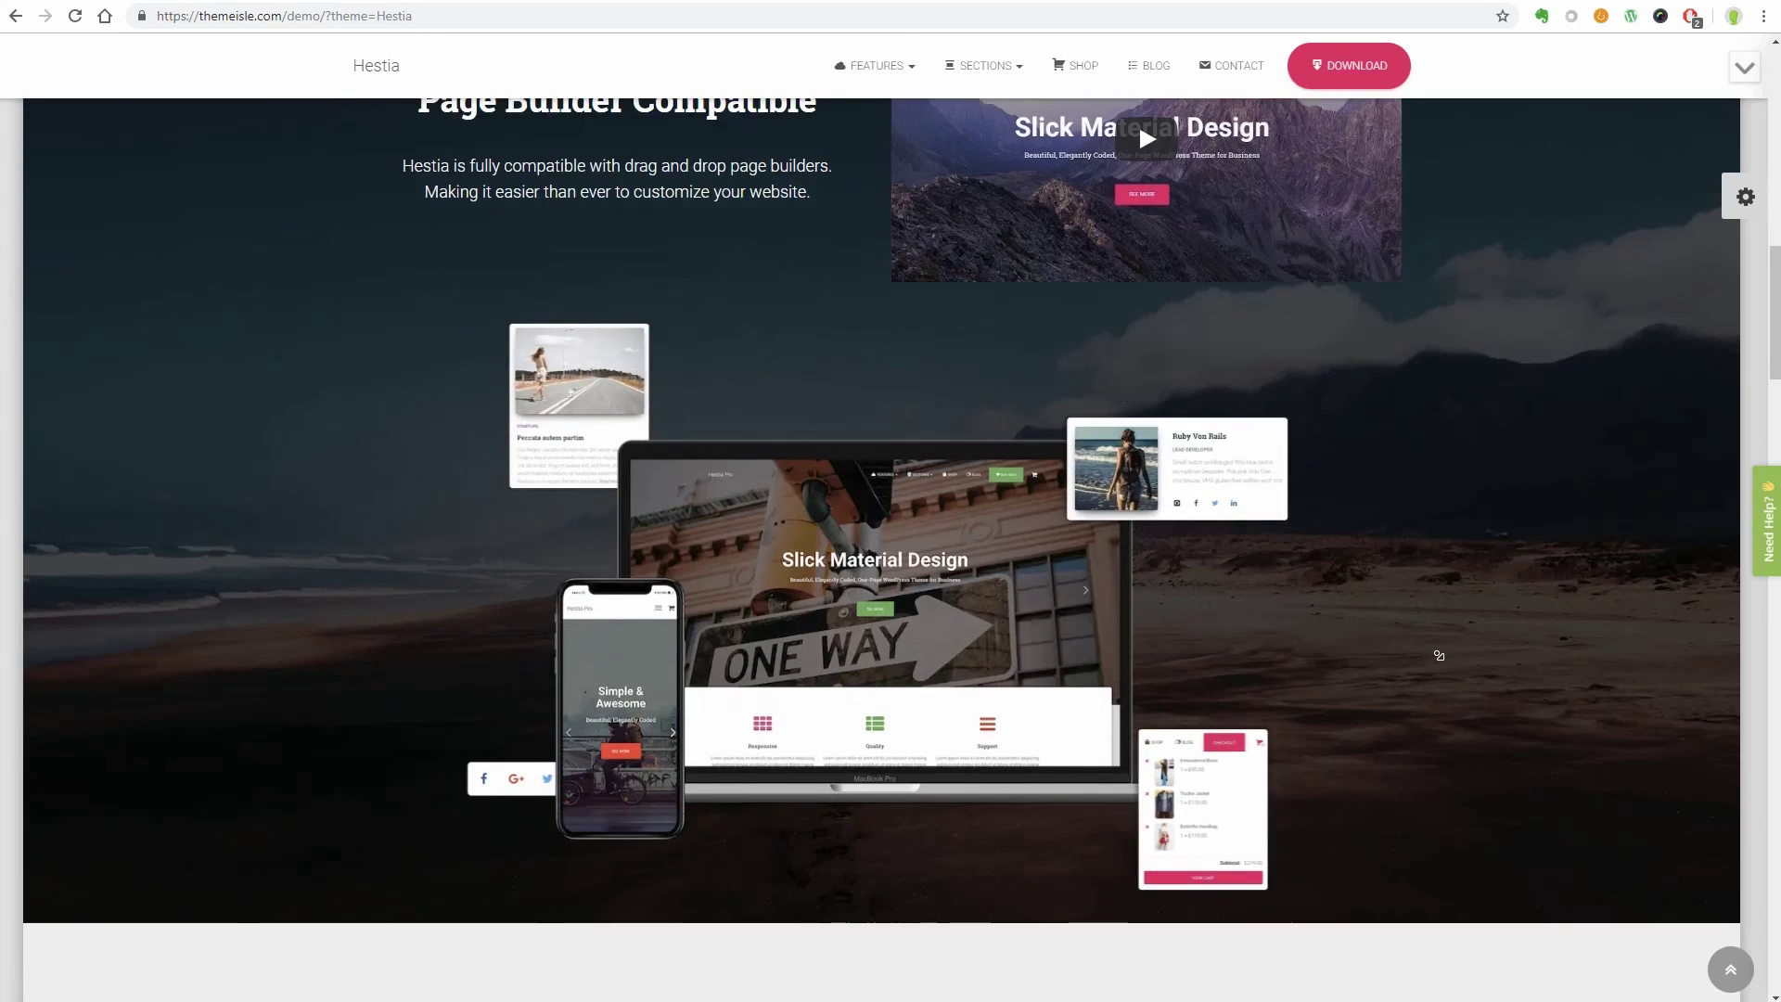